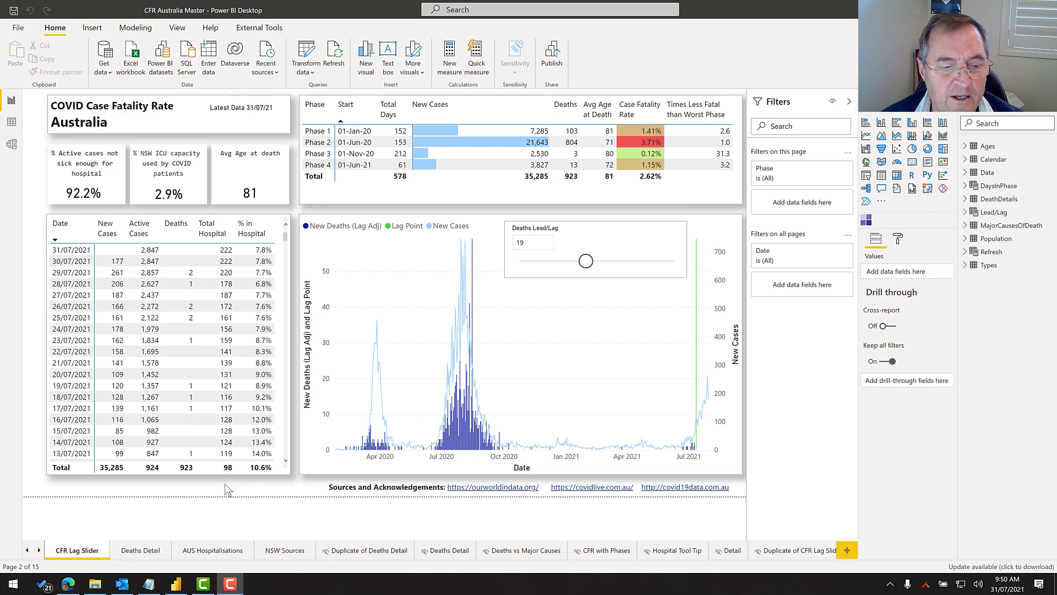
Save the open report and make a duplicate of CFR Australia Master.pbix in the COVID folder
{"action": "mouse_move", "coordinate": [105, 587]}
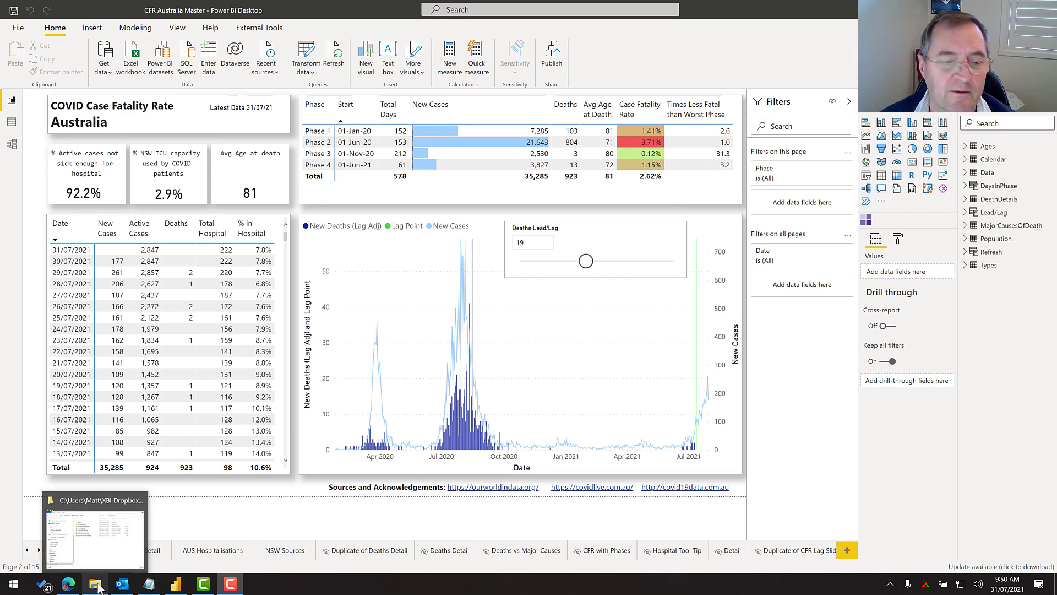
{"action": "left_click", "coordinate": [104, 554]}
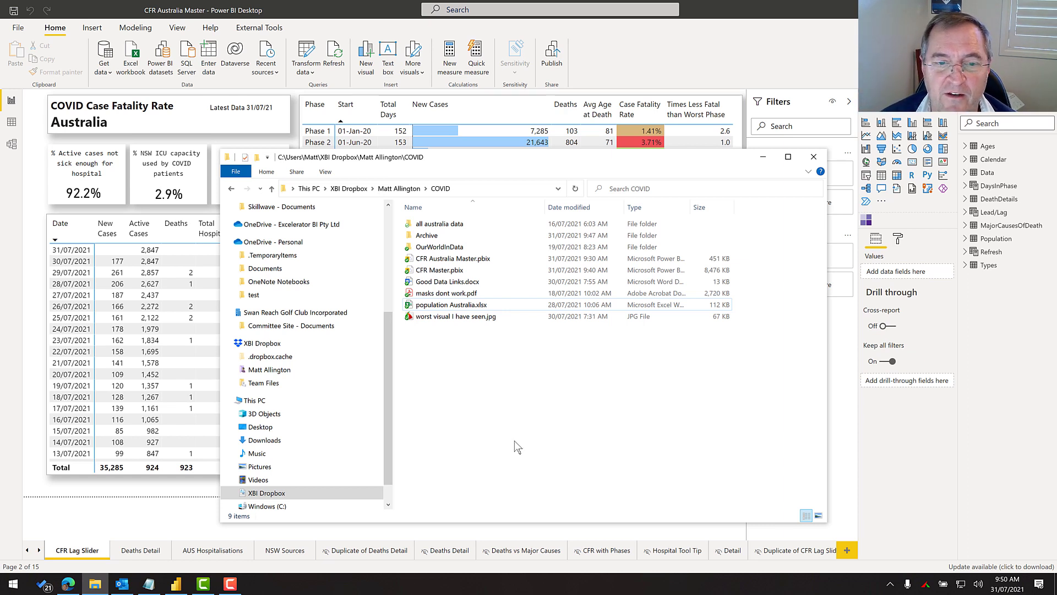
{"action": "left_click", "coordinate": [523, 259]}
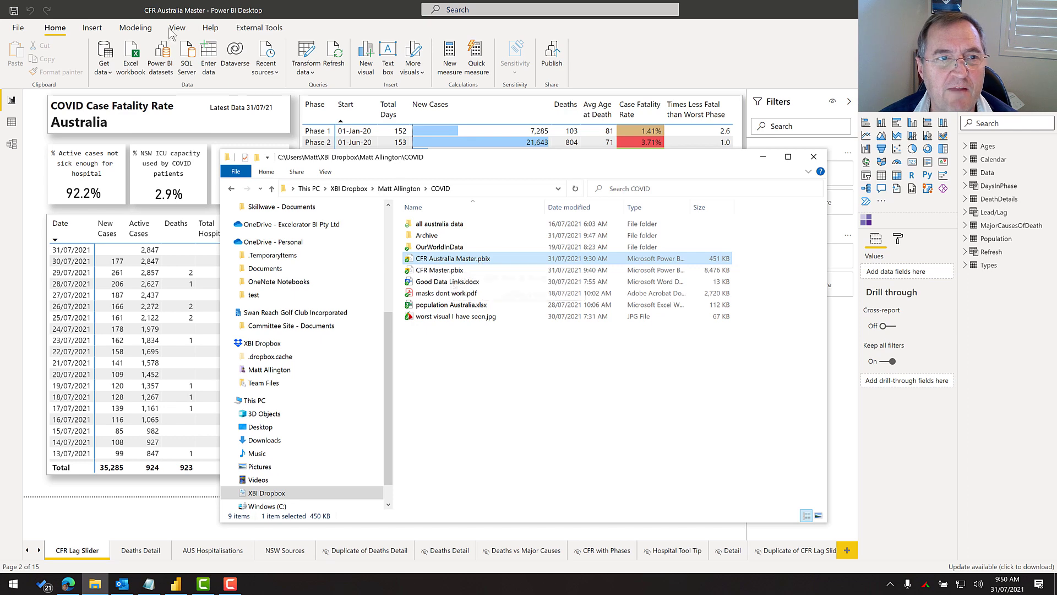
{"action": "left_click", "coordinate": [13, 11]}
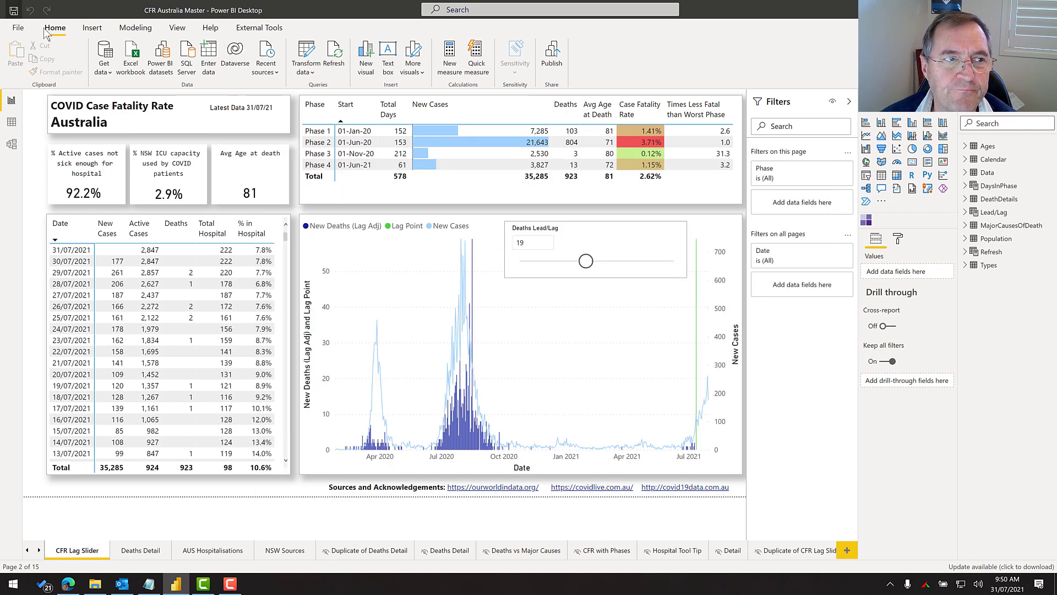
{"action": "key", "text": "alt+Tab"}
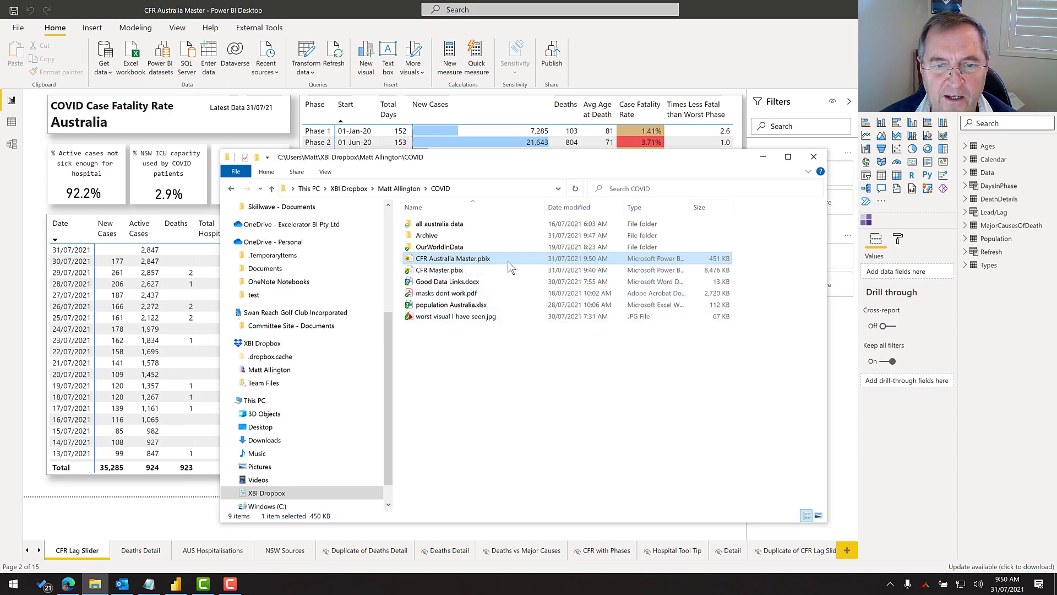
{"action": "key", "text": "ctrl+v"}
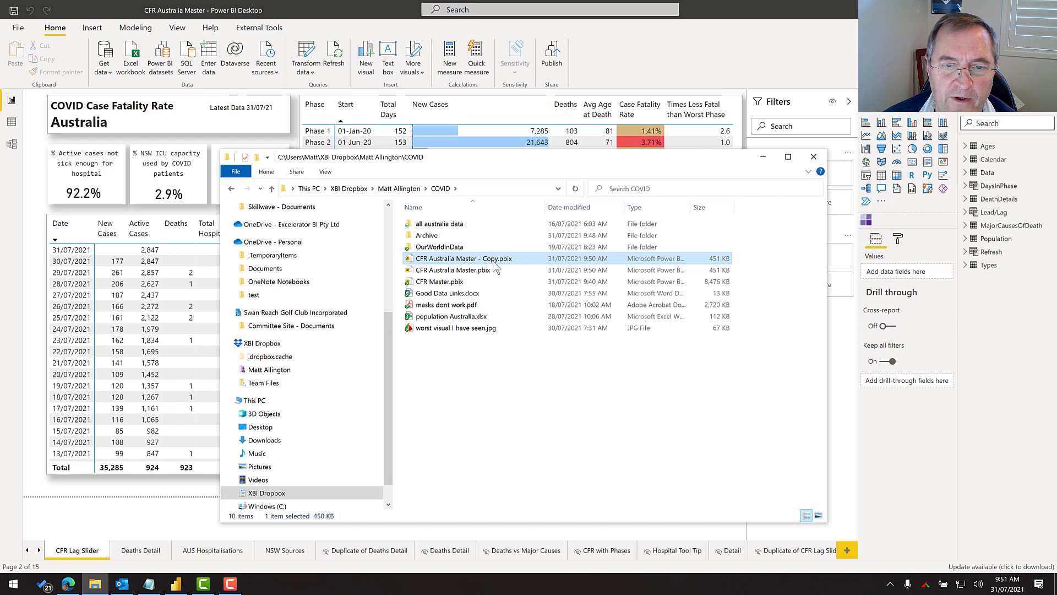
Rename the duplicated report file CFR Australia Master 3107 0950.pbix and move it into the Archive folder
{"action": "left_click", "coordinate": [495, 259]}
{"action": "left_click", "coordinate": [498, 258]}
{"action": "key", "text": "BackSpace"}
{"action": "key", "text": "BackSpace"}
{"action": "key", "text": "BackSpace"}
{"action": "key", "text": "BackSpace"}
{"action": "key", "text": "BackSpace"}
{"action": "key", "text": "BackSpace"}
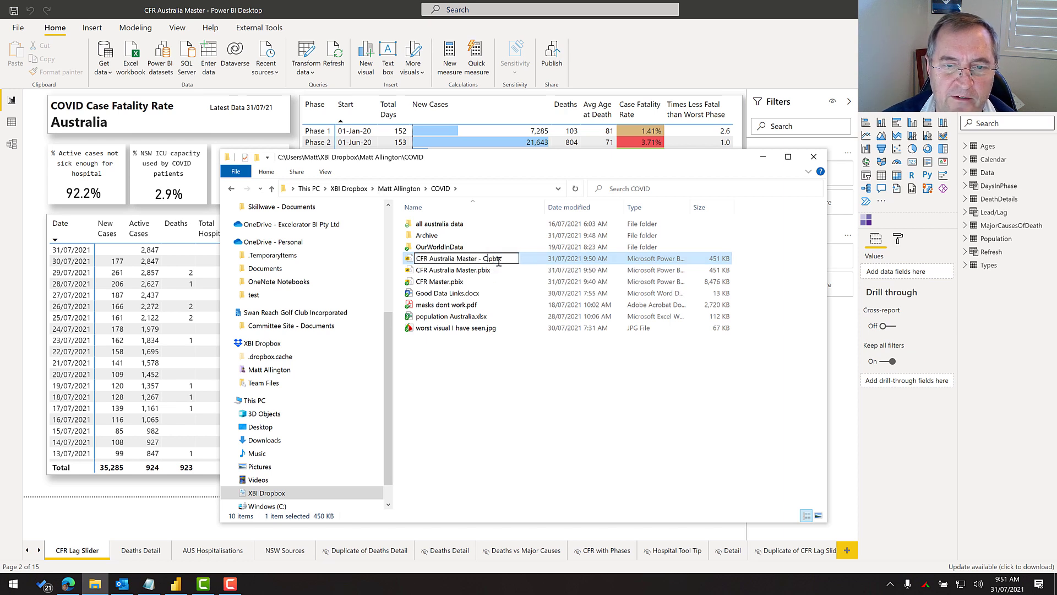
{"action": "type", "text": "3107"}
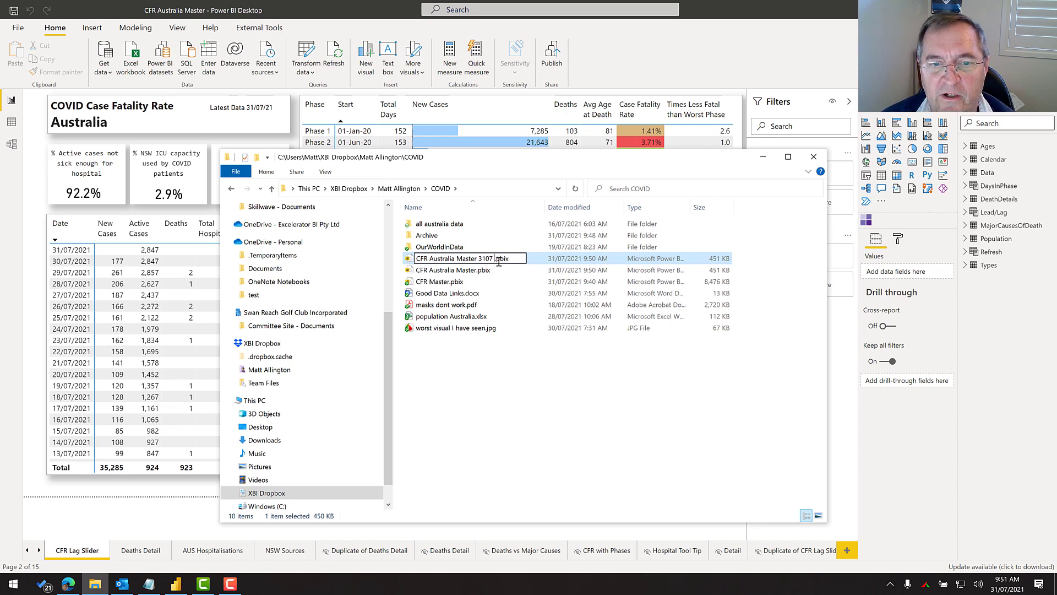
{"action": "type", "text": " 0950"}
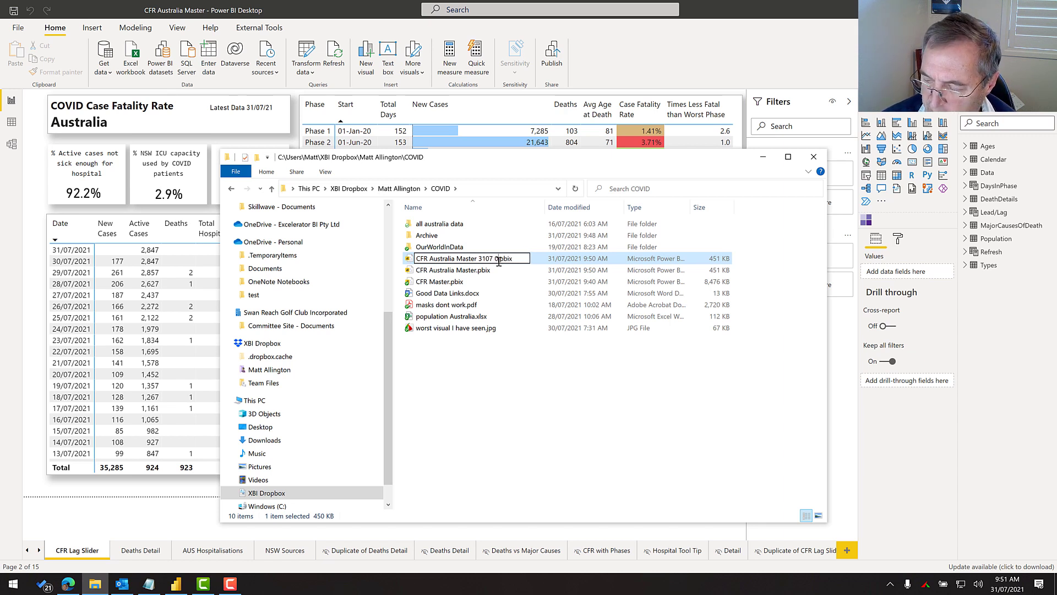
{"action": "key", "text": "Return"}
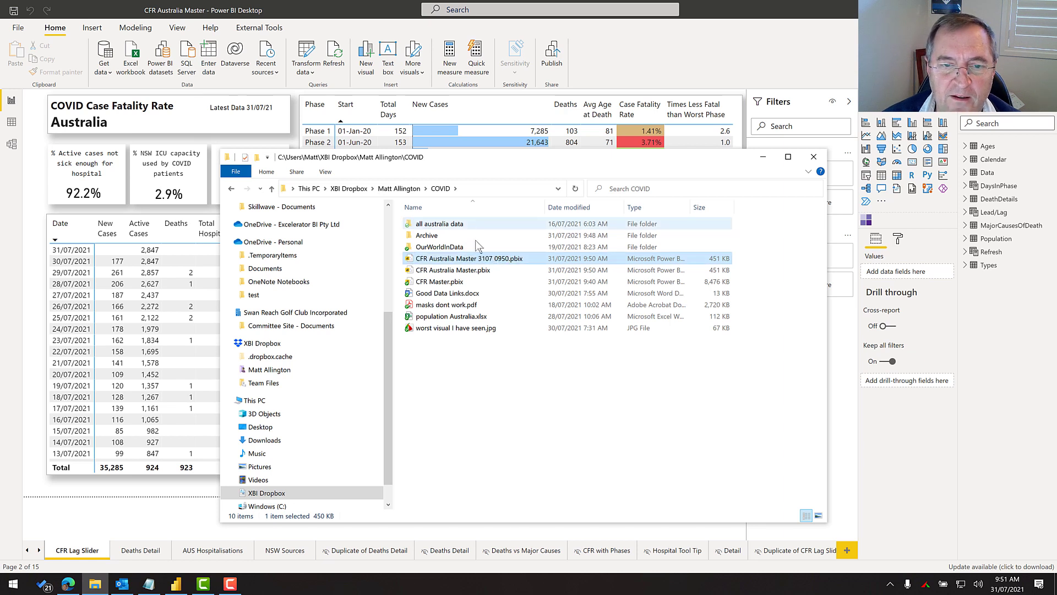
{"action": "left_click_drag", "start_coordinate": [490, 263], "coordinate": [435, 238]}
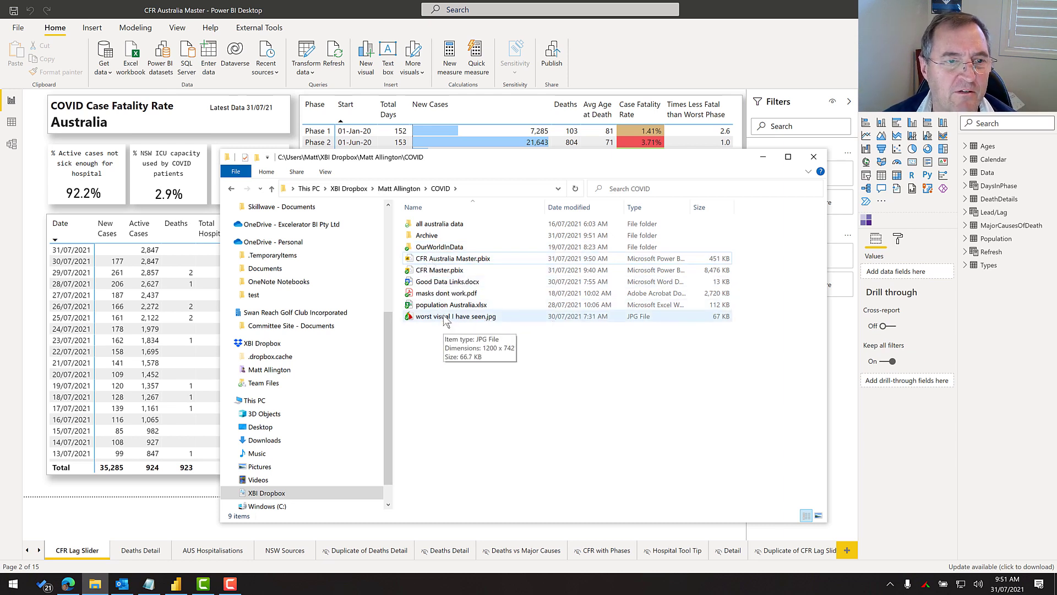
Return to Power BI Desktop and add a new blank page to the report
{"action": "left_click", "coordinate": [704, 526]}
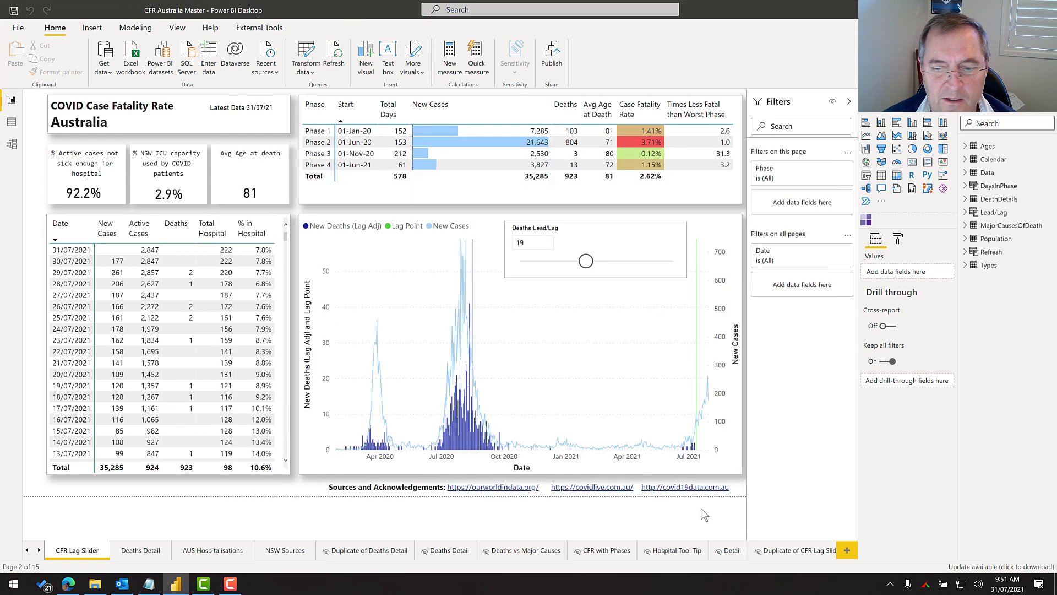
{"action": "left_click", "coordinate": [847, 550]}
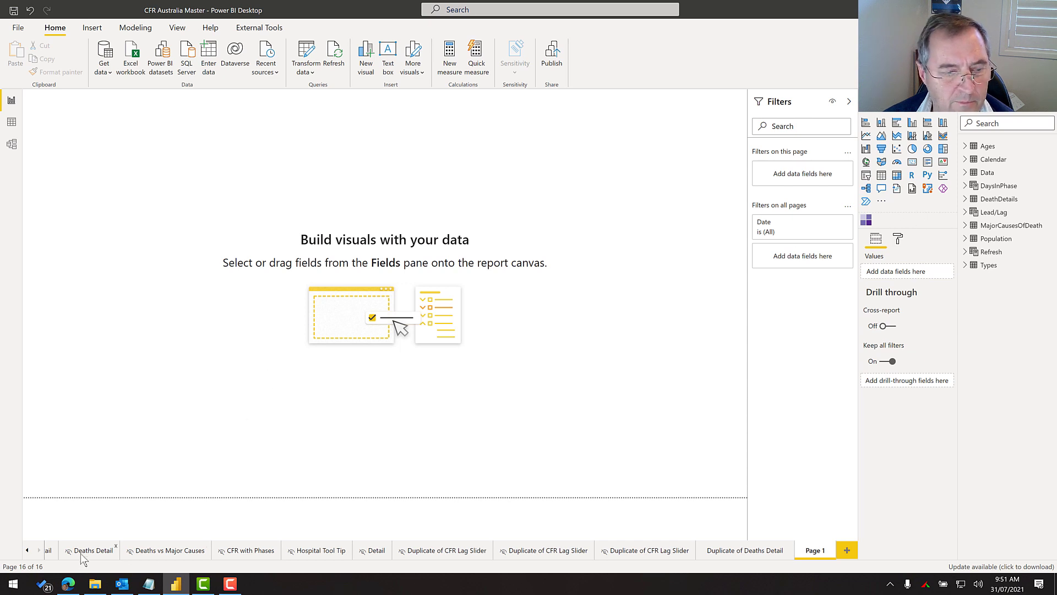
Copy the deaths and cases chart, Deaths Lead/Lag slicer and sources text from CFR Lag Slider to Page 1 without syncing the slicer
{"action": "scroll", "coordinate": [126, 550], "scroll_direction": "up", "scroll_amount": 5}
{"action": "left_click", "coordinate": [162, 550]}
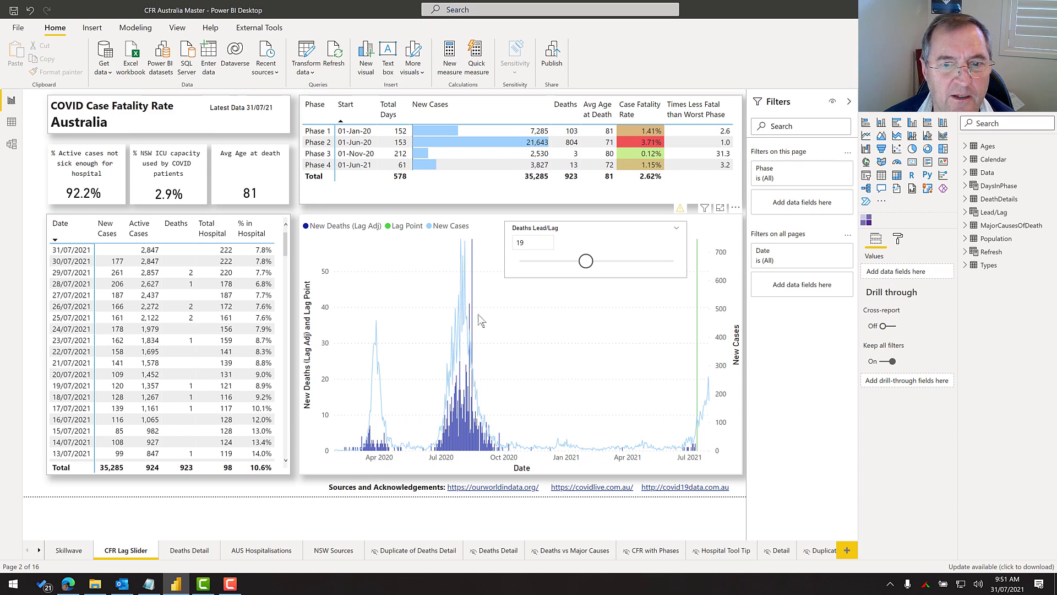
{"action": "left_click", "coordinate": [540, 281]}
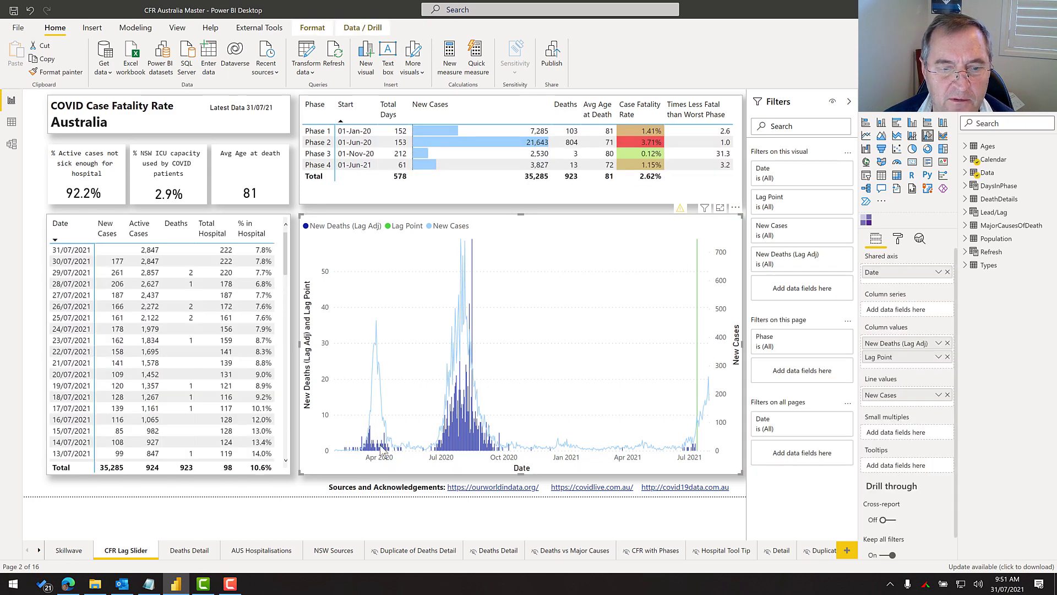
{"action": "left_click", "coordinate": [306, 501]}
{"action": "mouse_move", "coordinate": [298, 497]}
{"action": "left_mouse_down"}
{"action": "mouse_move", "coordinate": [687, 281]}
{"action": "mouse_move", "coordinate": [757, 209]}
{"action": "mouse_move", "coordinate": [733, 220]}
{"action": "left_mouse_up"}
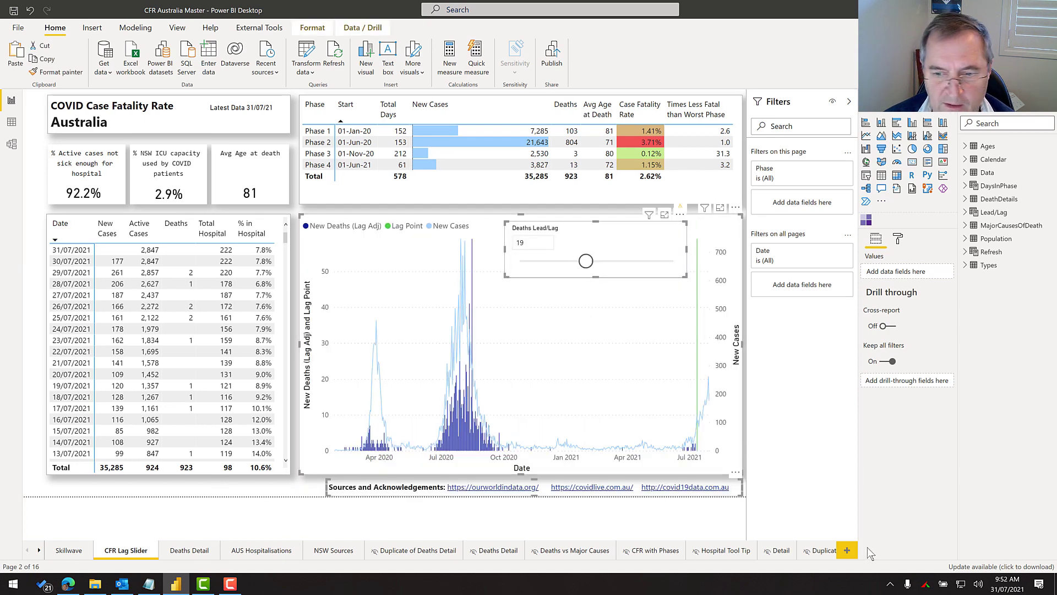
{"action": "left_click", "coordinate": [38, 551]}
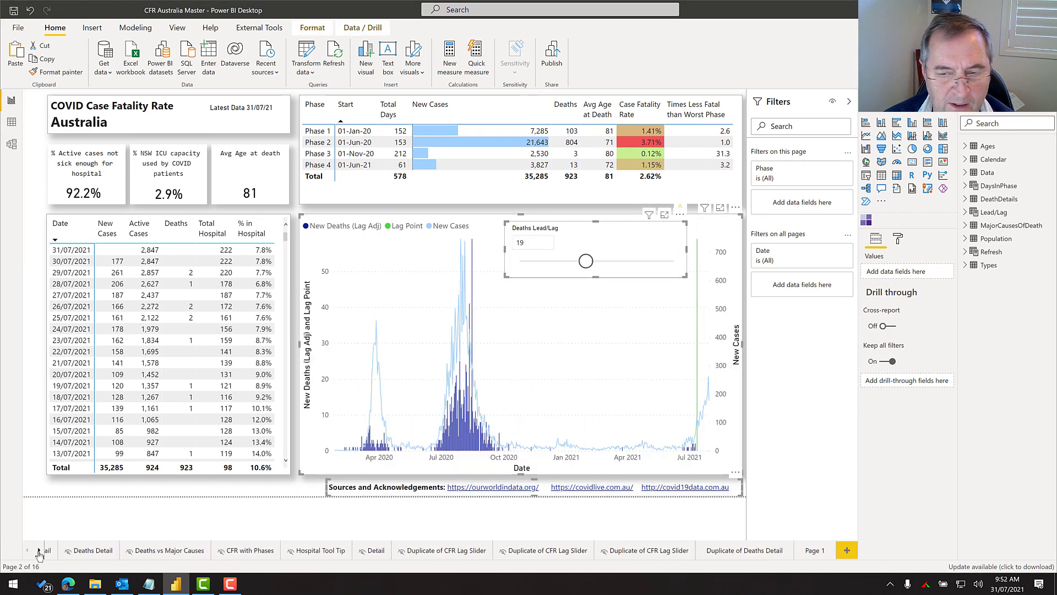
{"action": "left_click", "coordinate": [817, 550]}
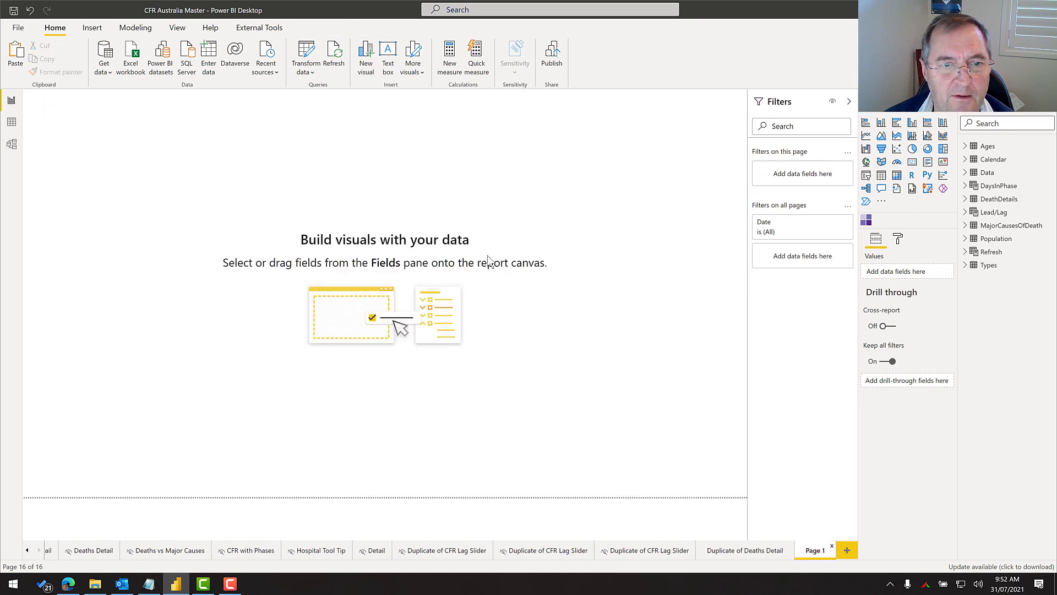
{"action": "key", "text": "ctrl+v"}
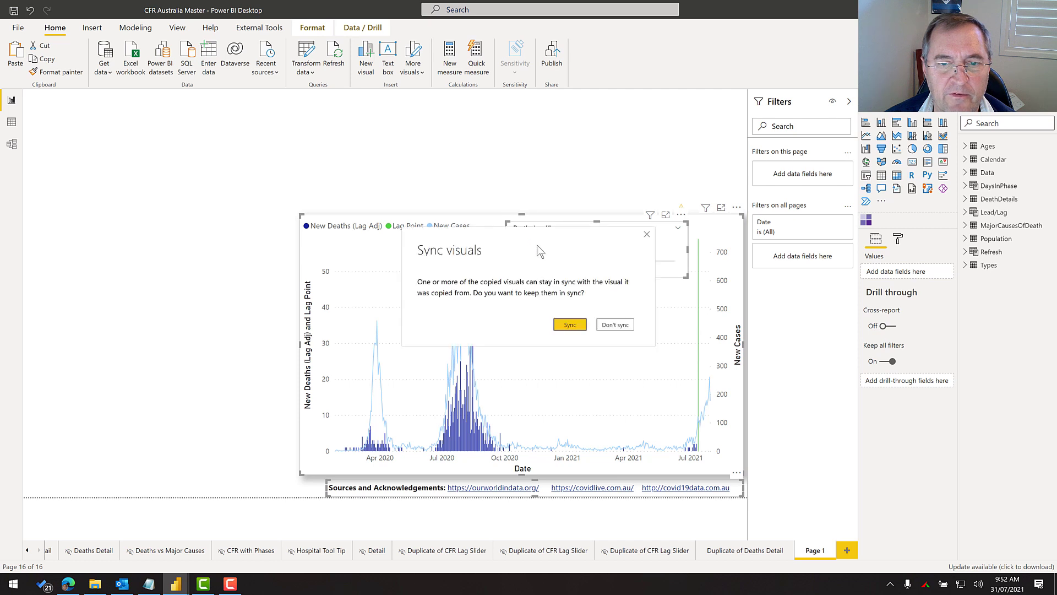
{"action": "left_click", "coordinate": [617, 324]}
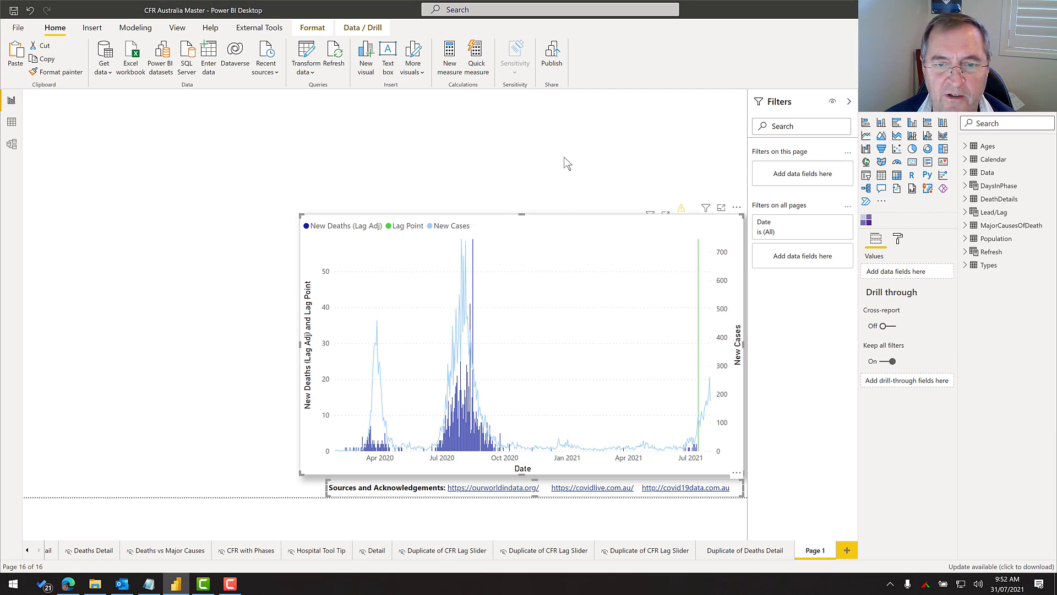
Move the Deaths Lead/Lag slicer above the chart and resize the chart by its upper-left corner, making it narrower and slightly taller
{"action": "left_click_drag", "start_coordinate": [556, 279], "coordinate": [328, 170]}
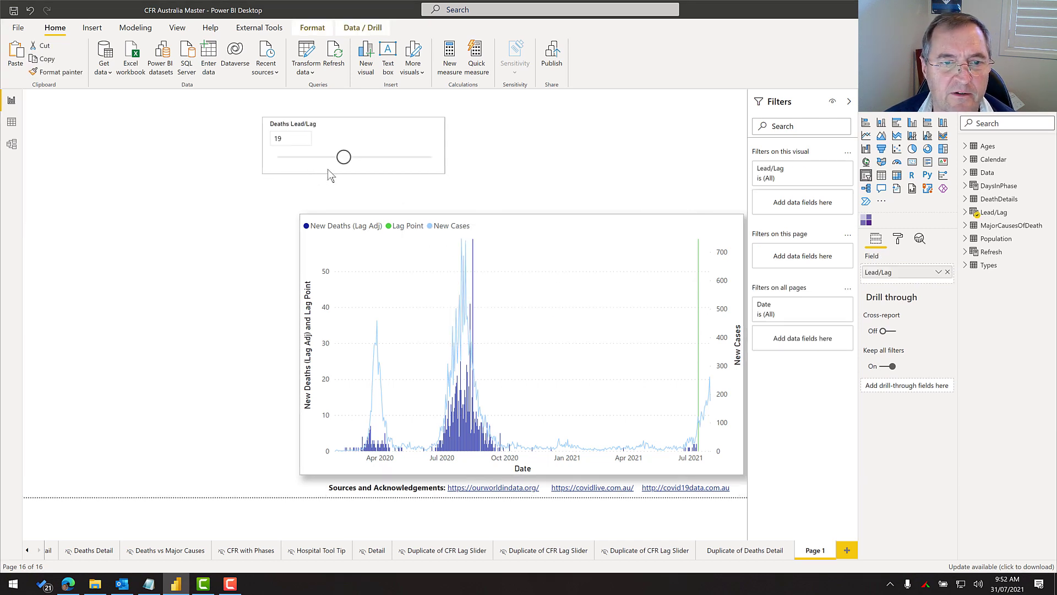
{"action": "left_click", "coordinate": [302, 219]}
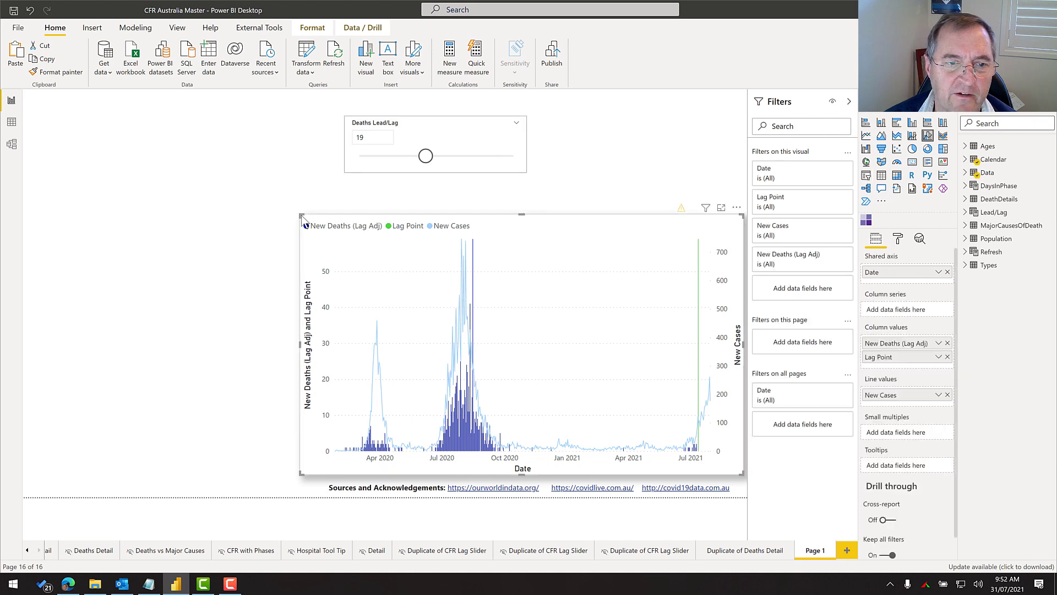
{"action": "left_click_drag", "start_coordinate": [303, 217], "coordinate": [339, 200]}
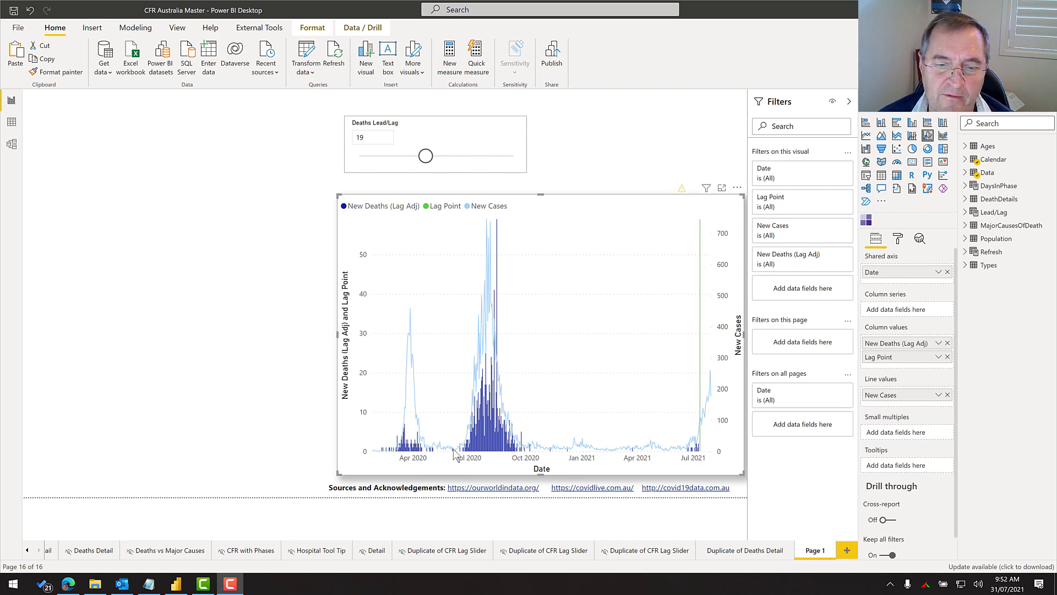
Show the Calendar table's data and sort it by the Date column in ascending order
{"action": "mouse_move", "coordinate": [452, 458]}
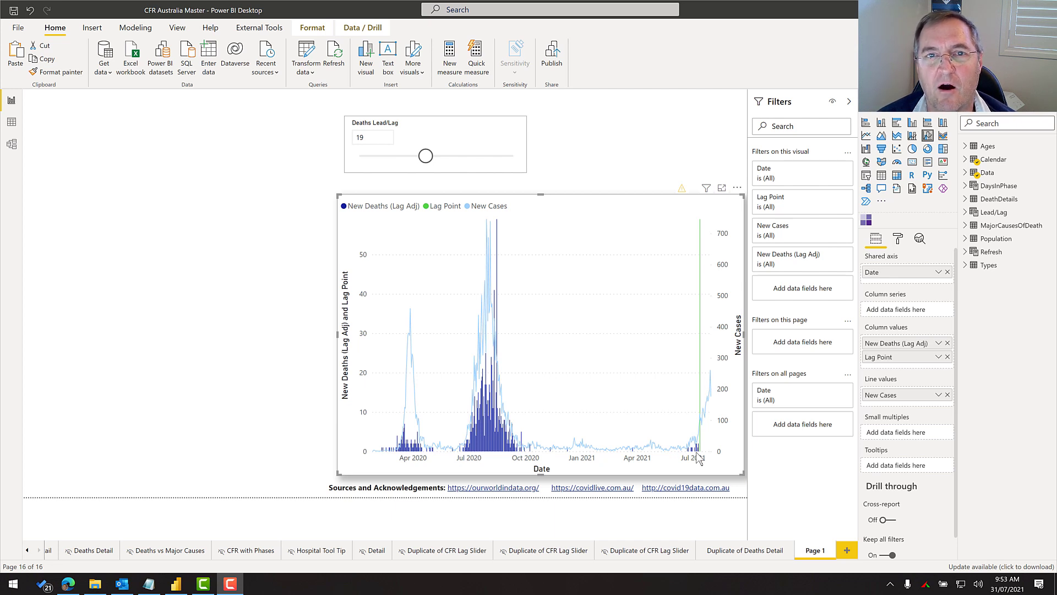
{"action": "left_click", "coordinate": [11, 122]}
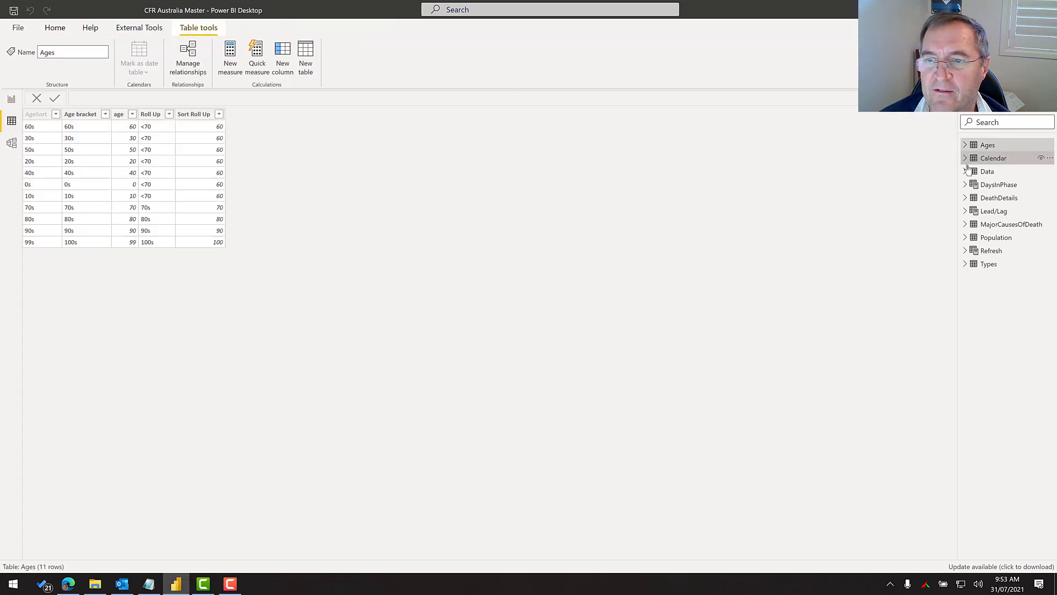
{"action": "left_click", "coordinate": [968, 163]}
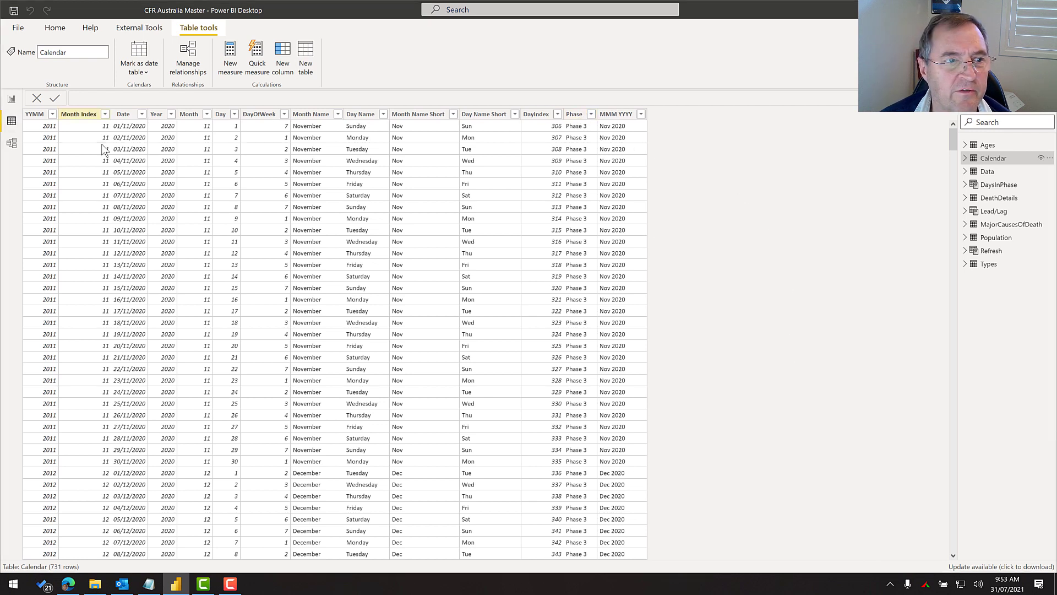
{"action": "left_click", "coordinate": [138, 115]}
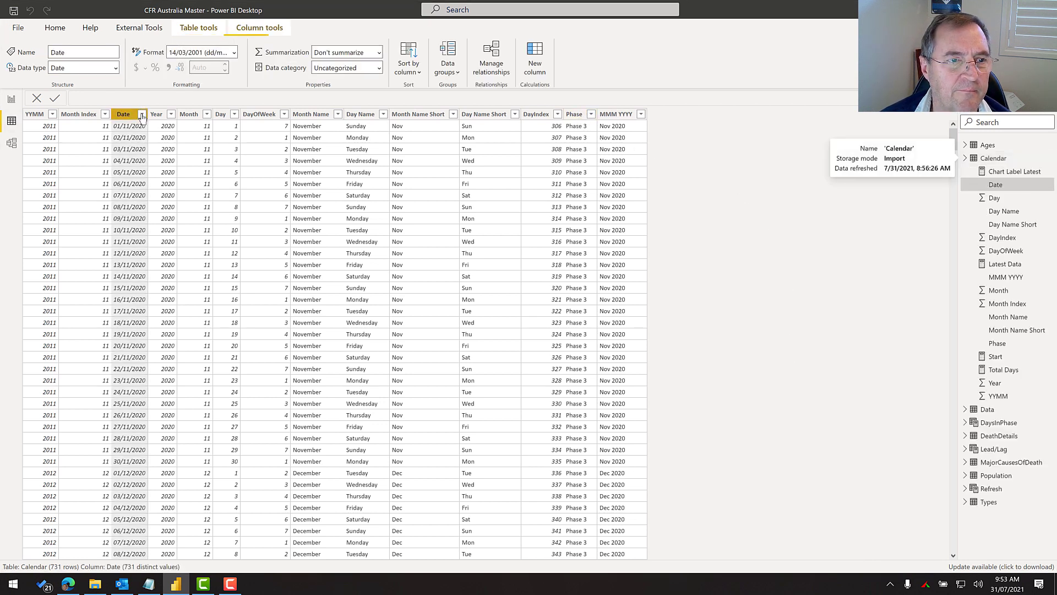
{"action": "left_click", "coordinate": [142, 116]}
{"action": "left_click", "coordinate": [168, 130]}
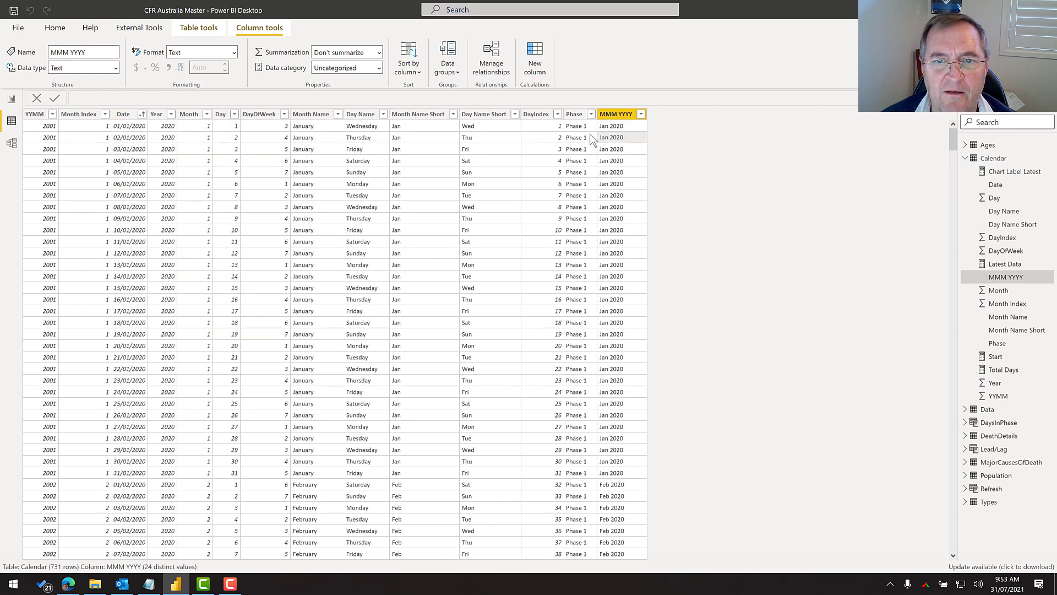
Examine the Calendar table's Phase and DayIndex columns, especially where Phase 1 changes to Phase 2
{"action": "left_click", "coordinate": [576, 115]}
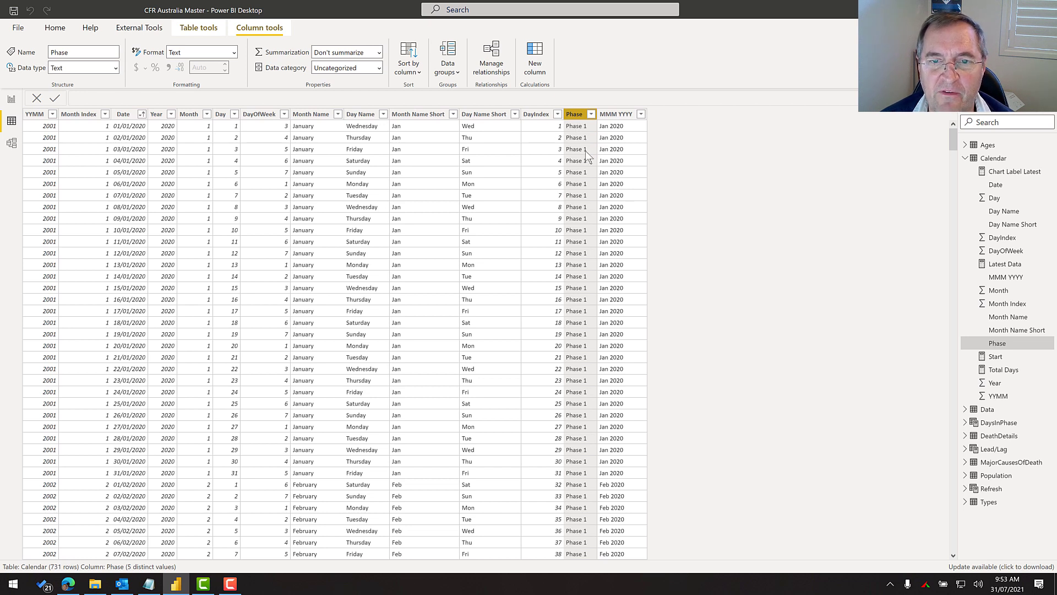
{"action": "left_click", "coordinate": [536, 114]}
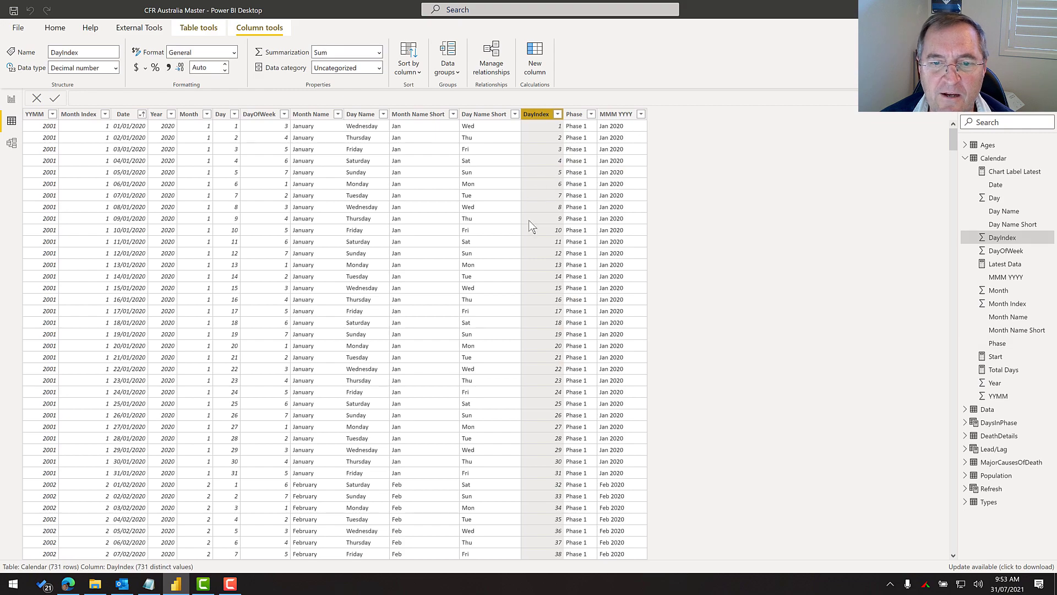
{"action": "scroll", "coordinate": [553, 232], "scroll_direction": "down", "scroll_amount": 20}
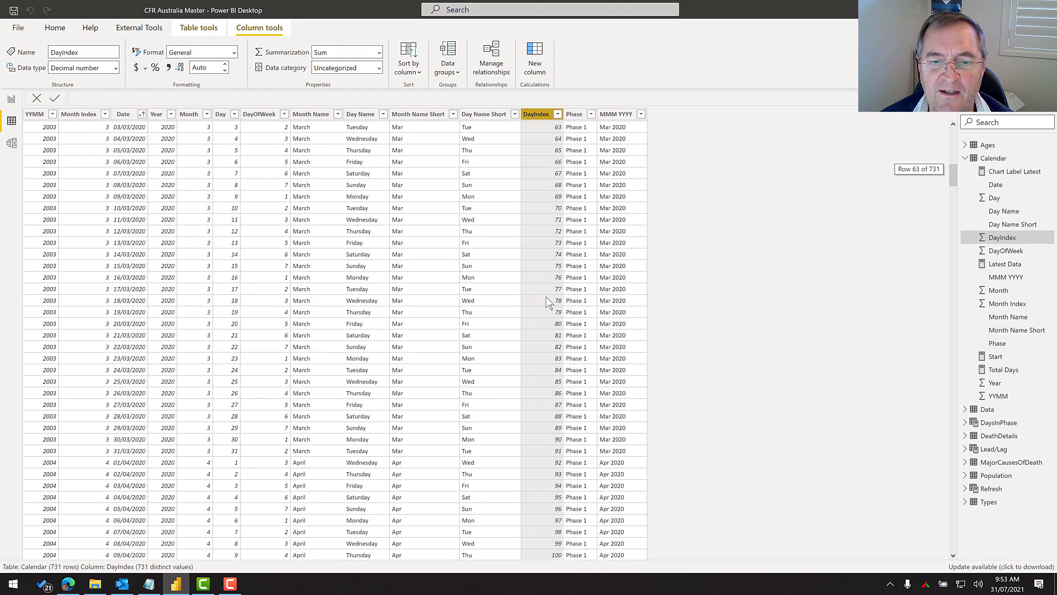
{"action": "scroll", "coordinate": [546, 302], "scroll_direction": "down", "scroll_amount": 20}
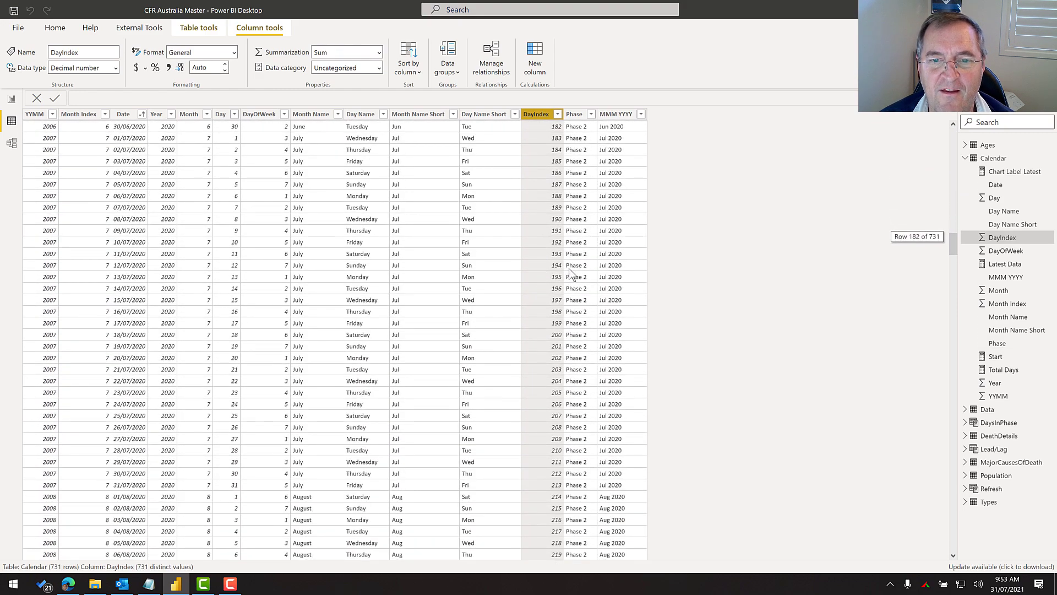
{"action": "scroll", "coordinate": [571, 273], "scroll_direction": "up", "scroll_amount": 14}
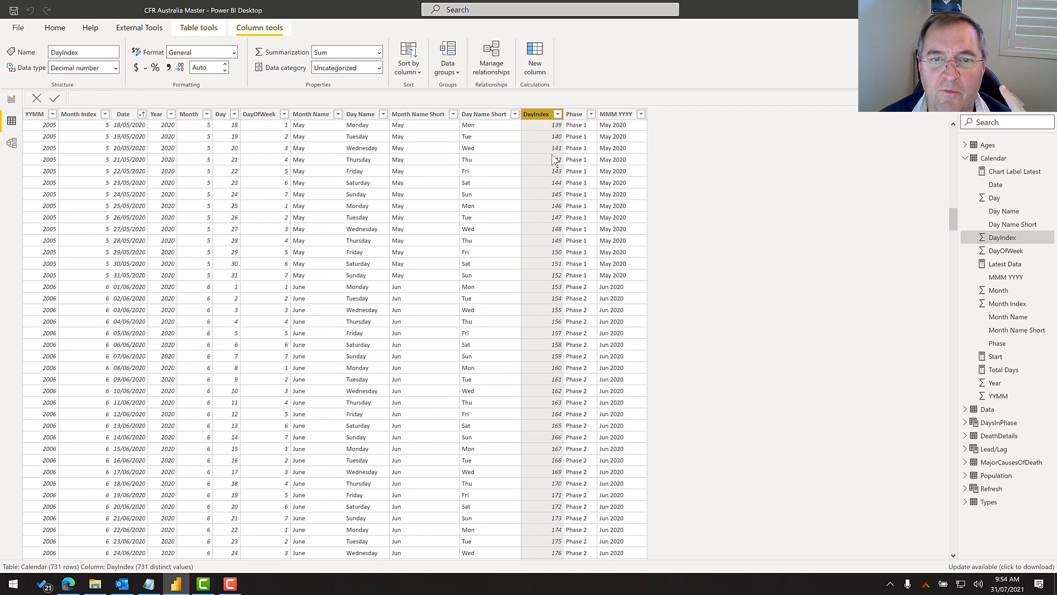
{"action": "scroll", "coordinate": [561, 176], "scroll_direction": "down", "scroll_amount": 2}
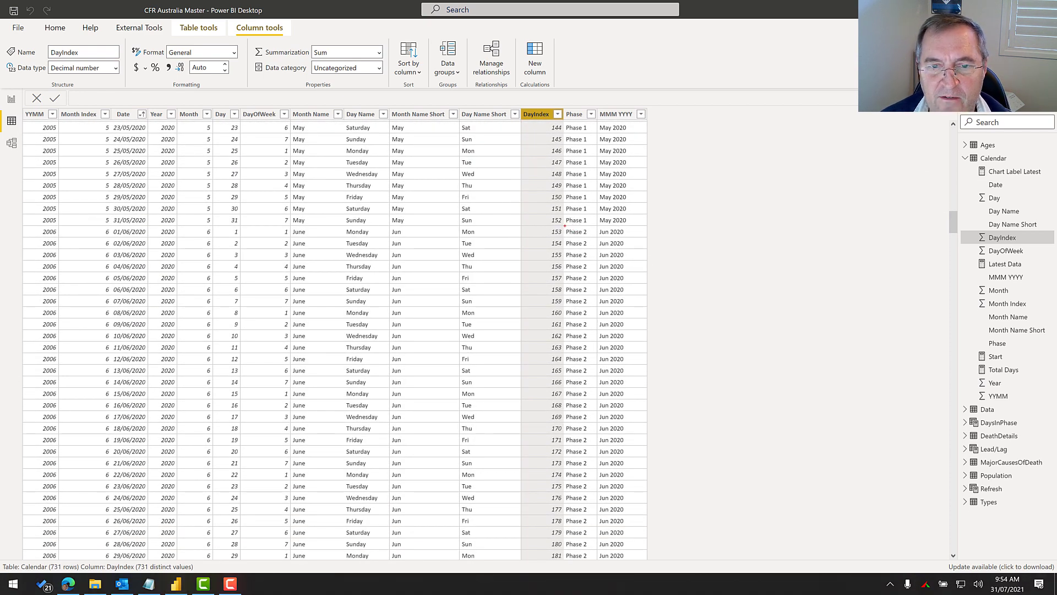
{"action": "mouse_move", "coordinate": [563, 226]}
{"action": "left_mouse_down"}
{"action": "mouse_move", "coordinate": [688, 333]}
{"action": "mouse_move", "coordinate": [685, 362]}
{"action": "left_mouse_up"}
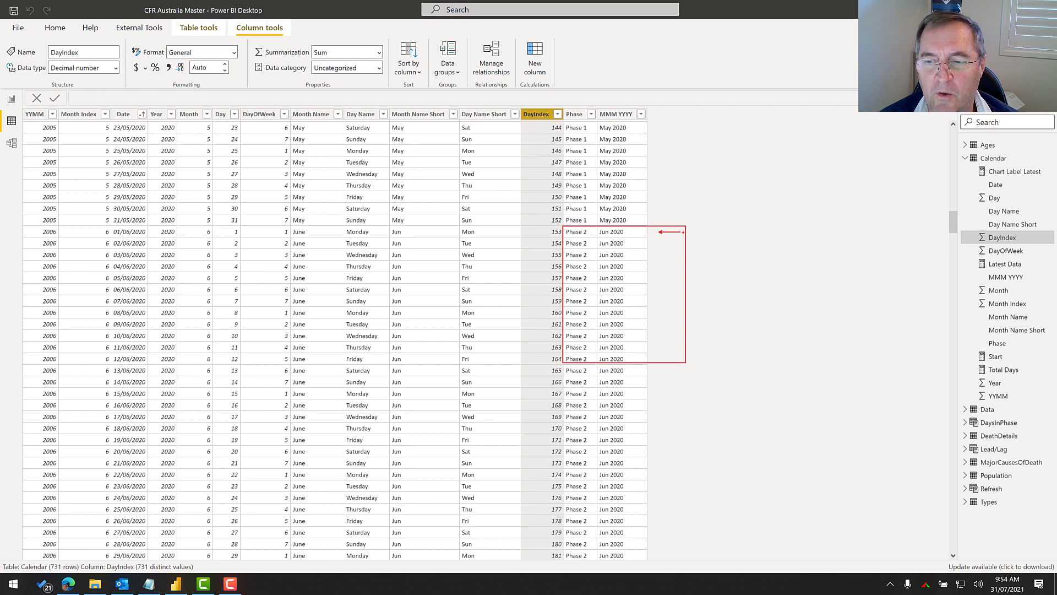
Open the Calendar table's query for editing in Power Query Editor
{"action": "key", "text": "Escape"}
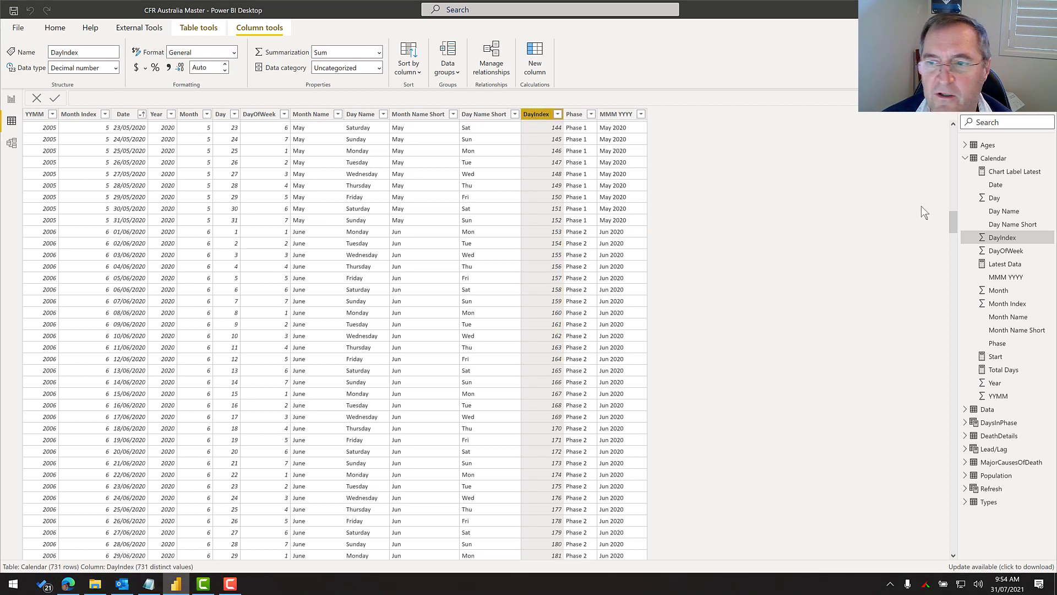
{"action": "right_click", "coordinate": [989, 159]}
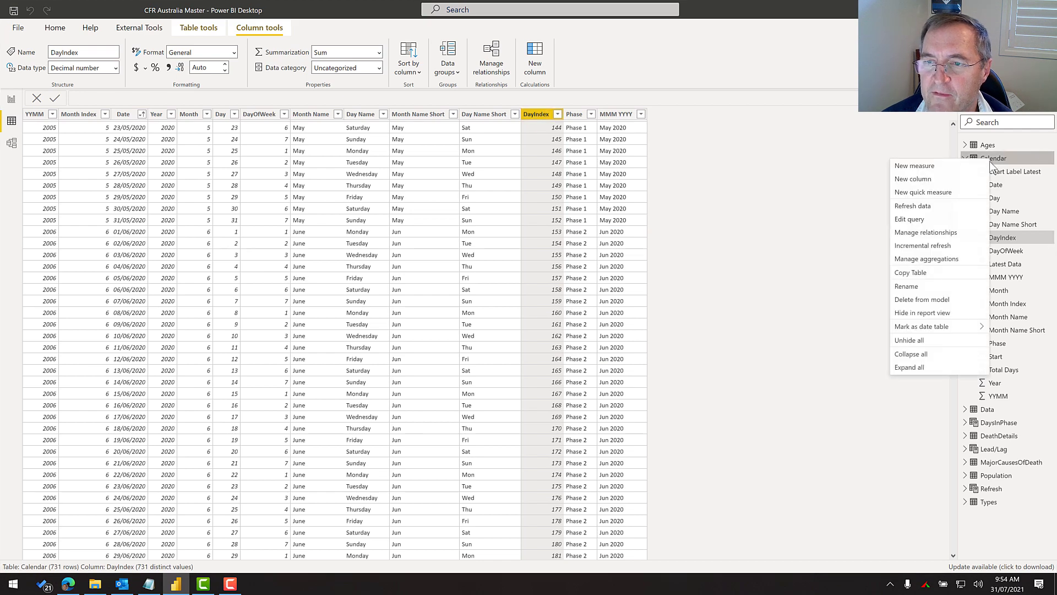
{"action": "left_click", "coordinate": [909, 219]}
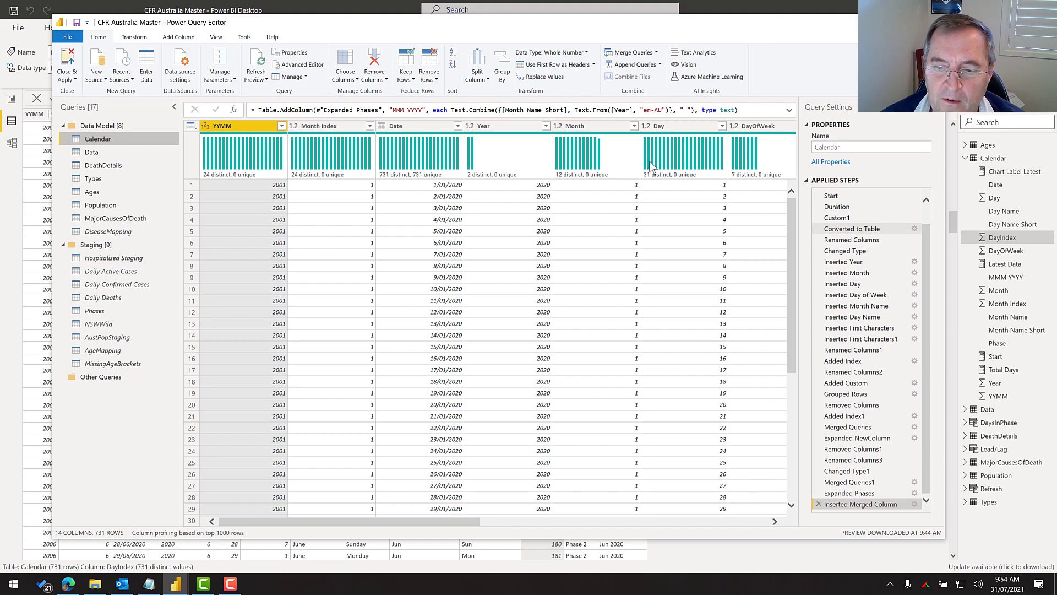
{"action": "left_click_drag", "start_coordinate": [454, 521], "coordinate": [476, 520]}
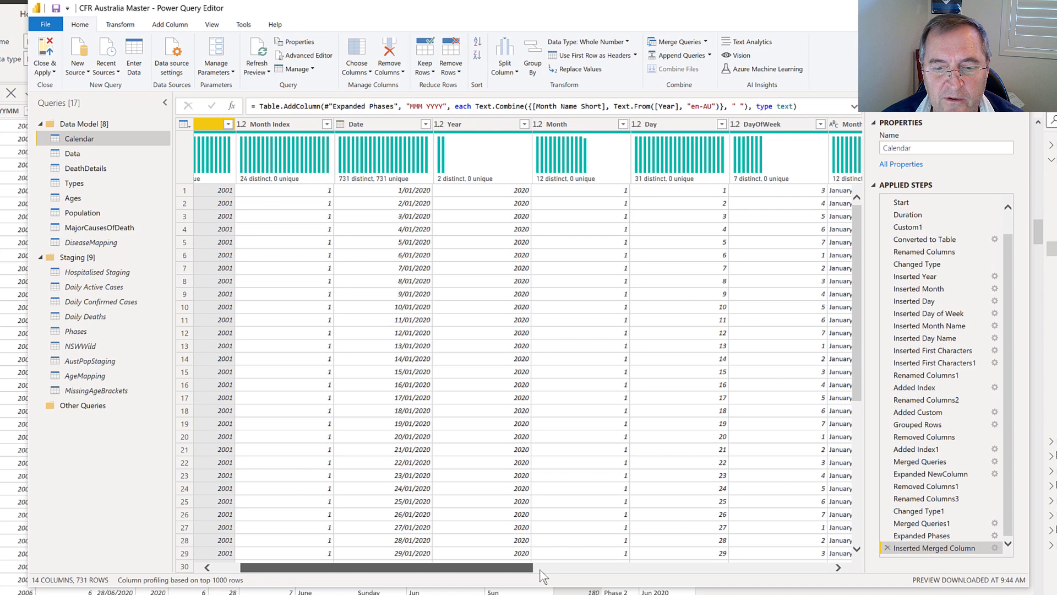
{"action": "left_click", "coordinate": [541, 570]}
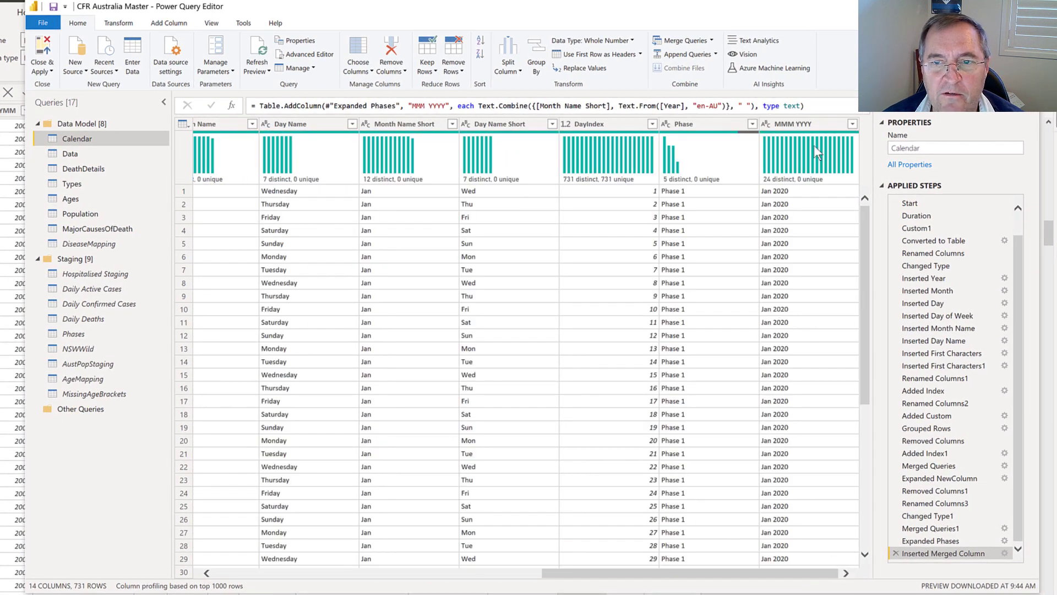
{"action": "mouse_move", "coordinate": [790, 164]}
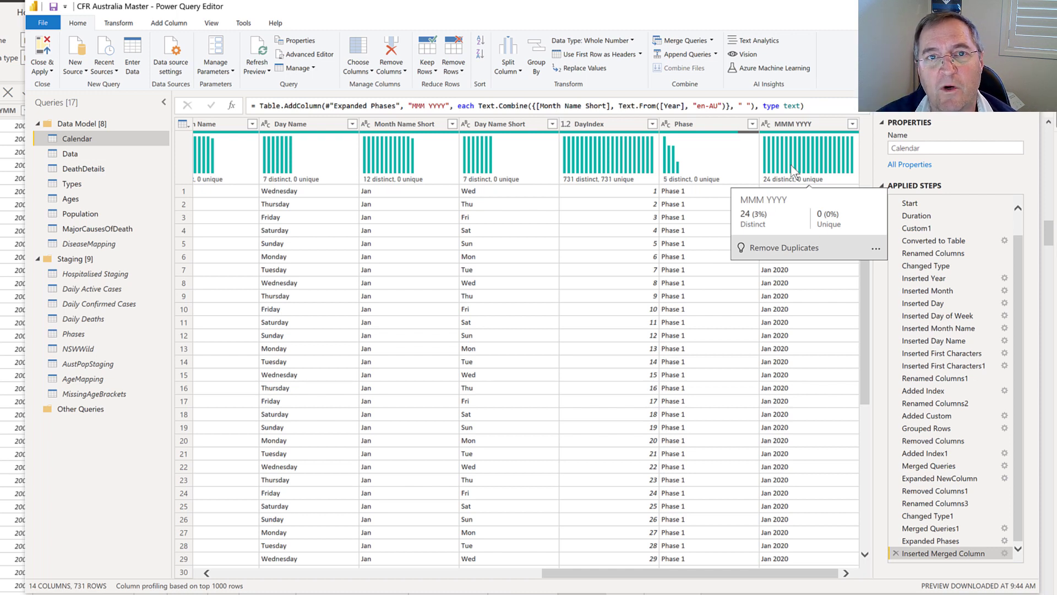
Add an index column starting from 1 to the Calendar query
{"action": "left_click", "coordinate": [798, 124]}
{"action": "left_click", "coordinate": [165, 23]}
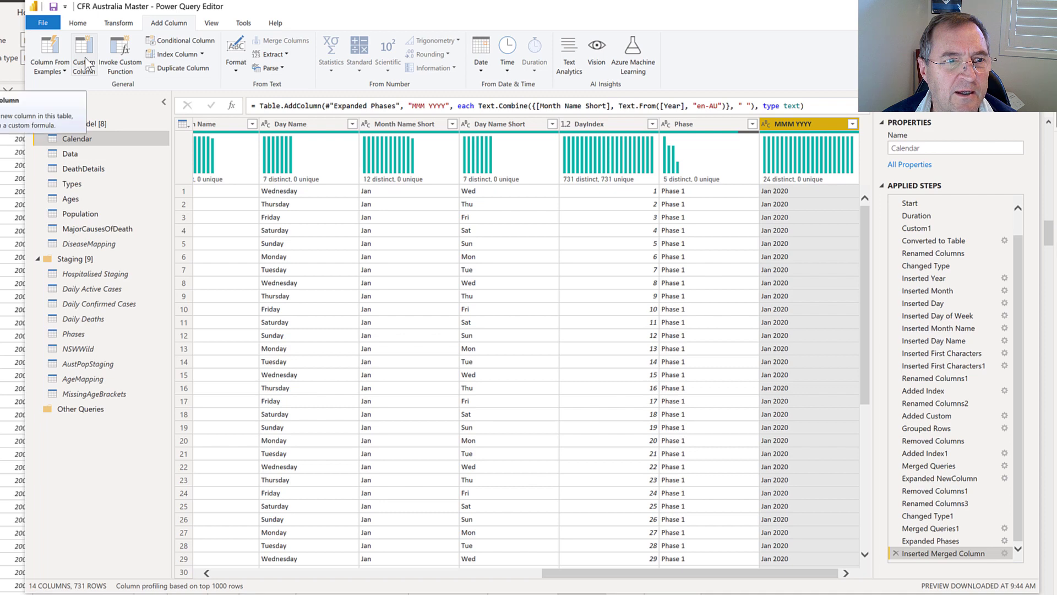
{"action": "left_click", "coordinate": [202, 54]}
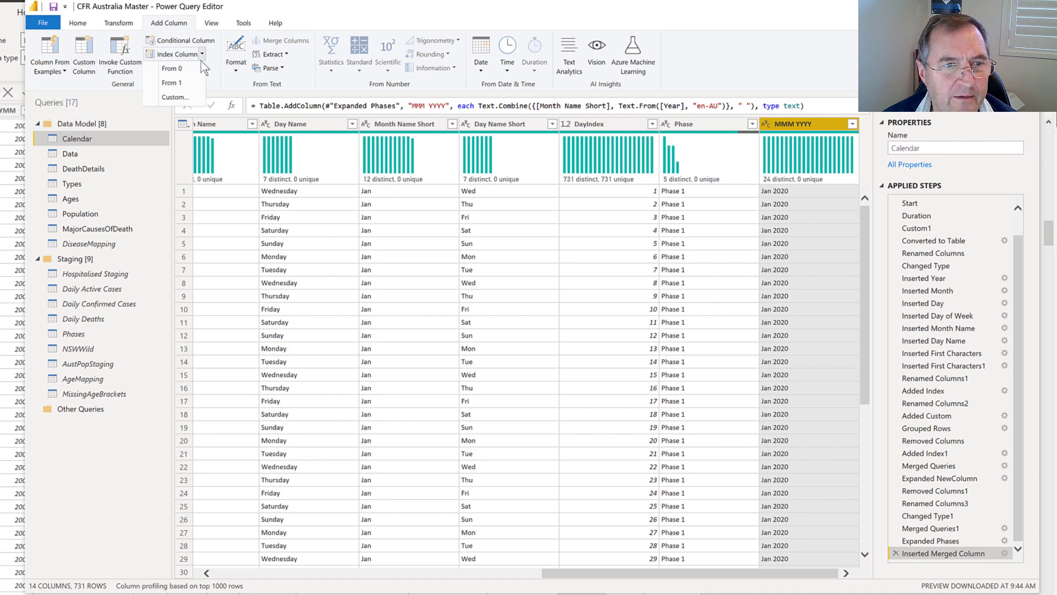
{"action": "left_click", "coordinate": [185, 83]}
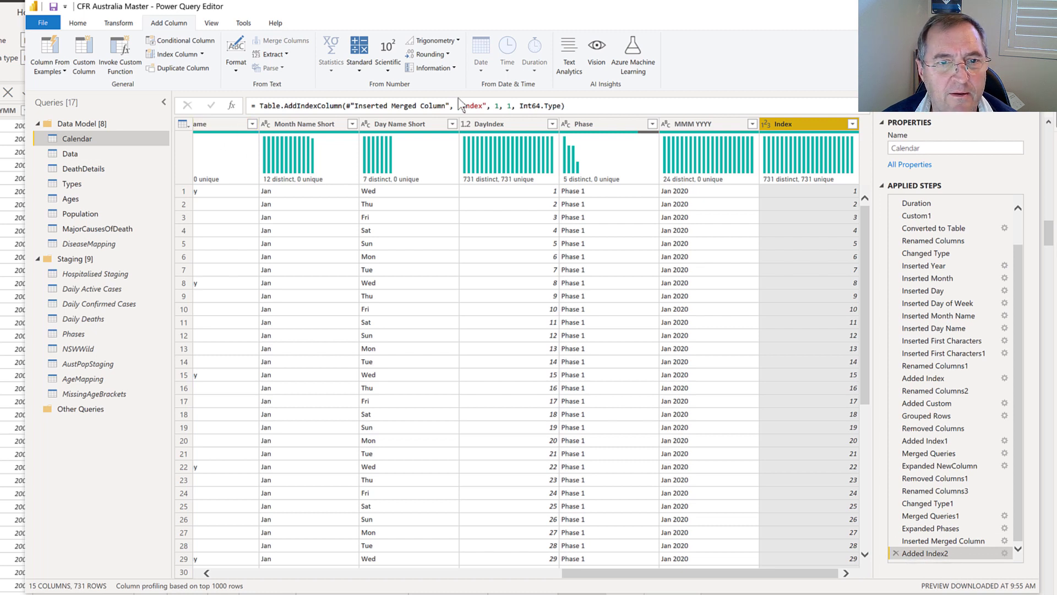
Copy the complete Table.AddIndexColumn formula and delete the Added Index2 step from the Calendar query
{"action": "left_click_drag", "start_coordinate": [587, 105], "coordinate": [243, 105]}
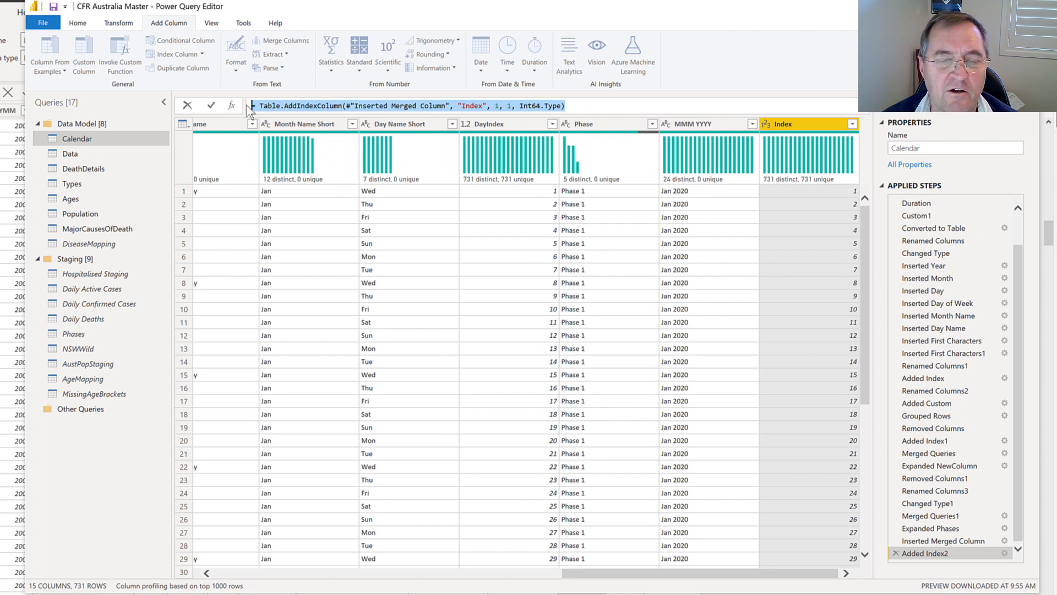
{"action": "right_click", "coordinate": [286, 107]}
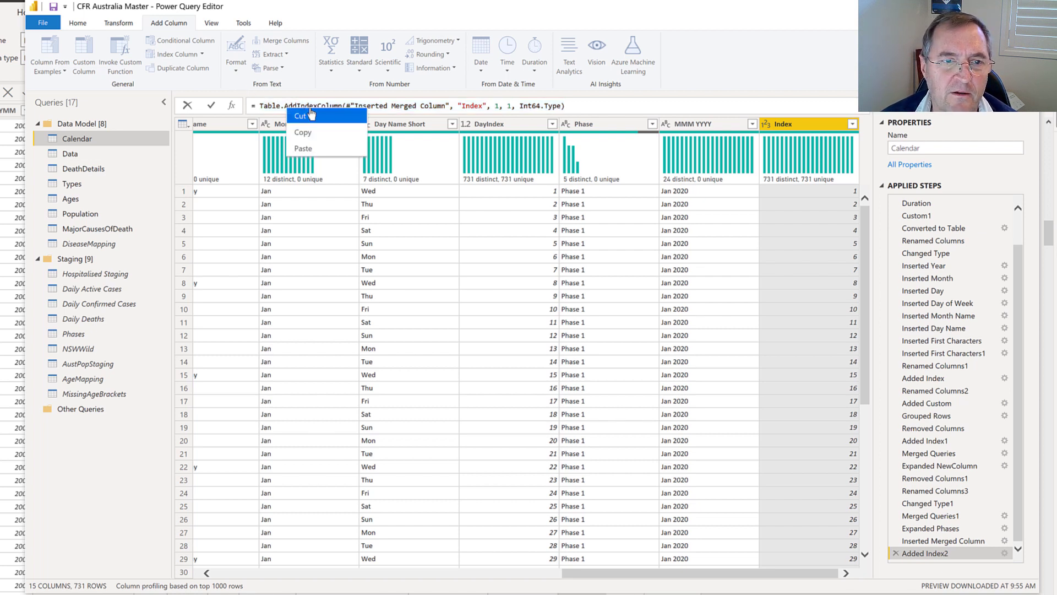
{"action": "left_click", "coordinate": [313, 105]}
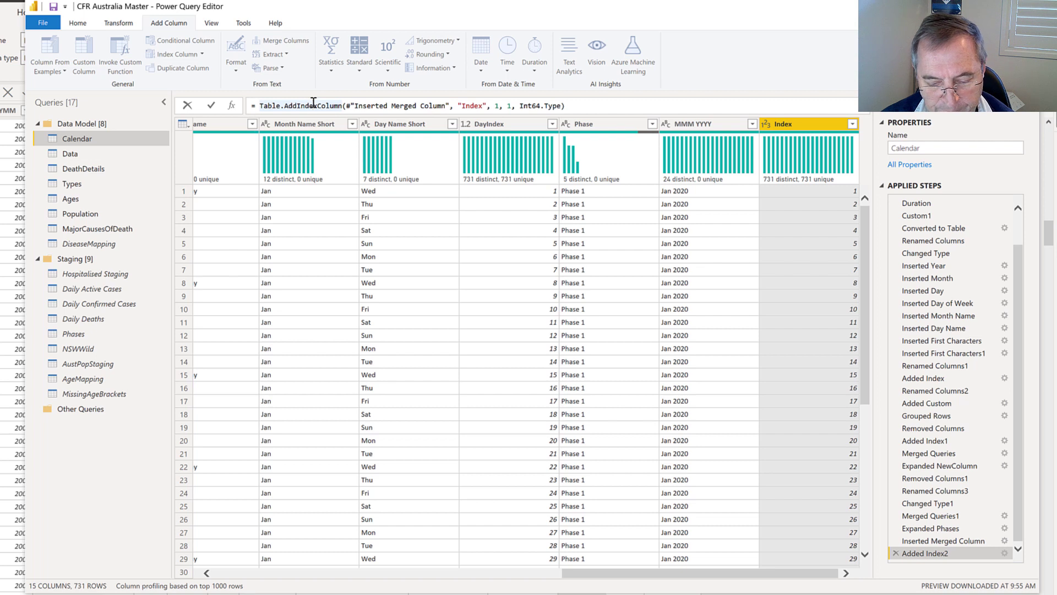
{"action": "key", "text": "ctrl+a"}
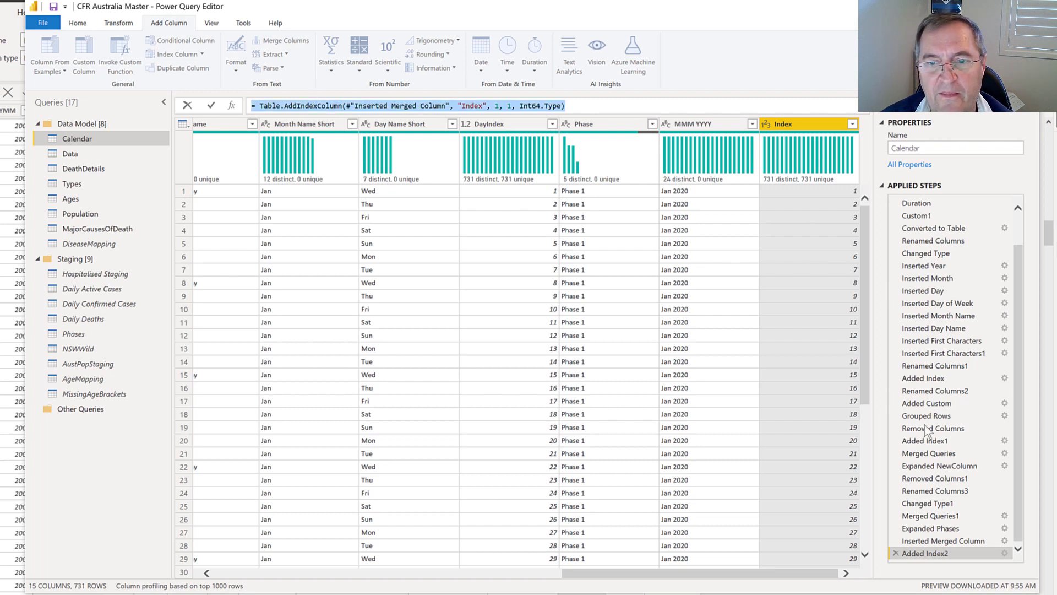
{"action": "left_click", "coordinate": [894, 554]}
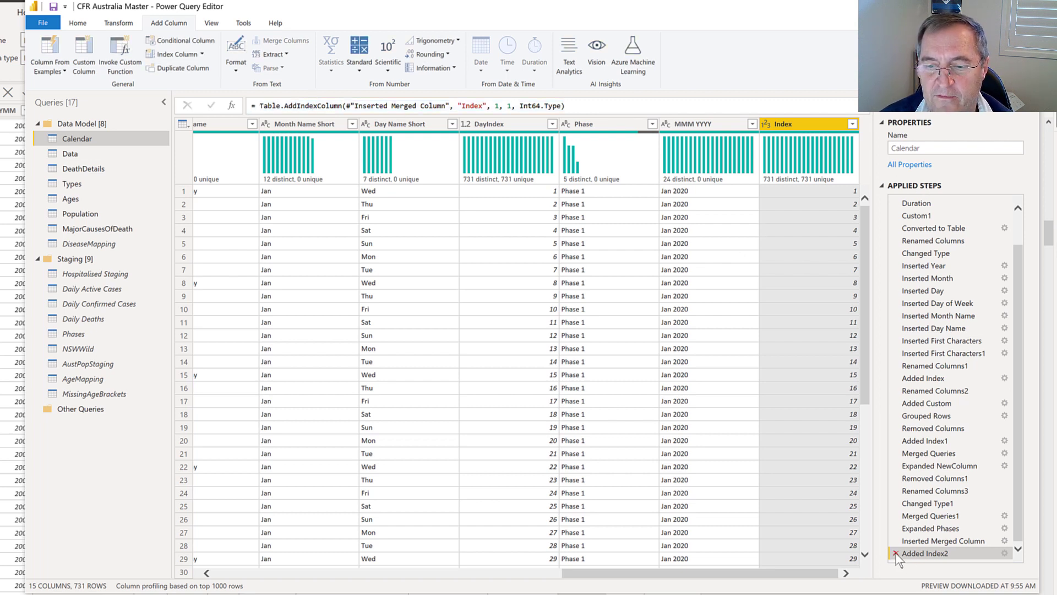
{"action": "left_click", "coordinate": [896, 554]}
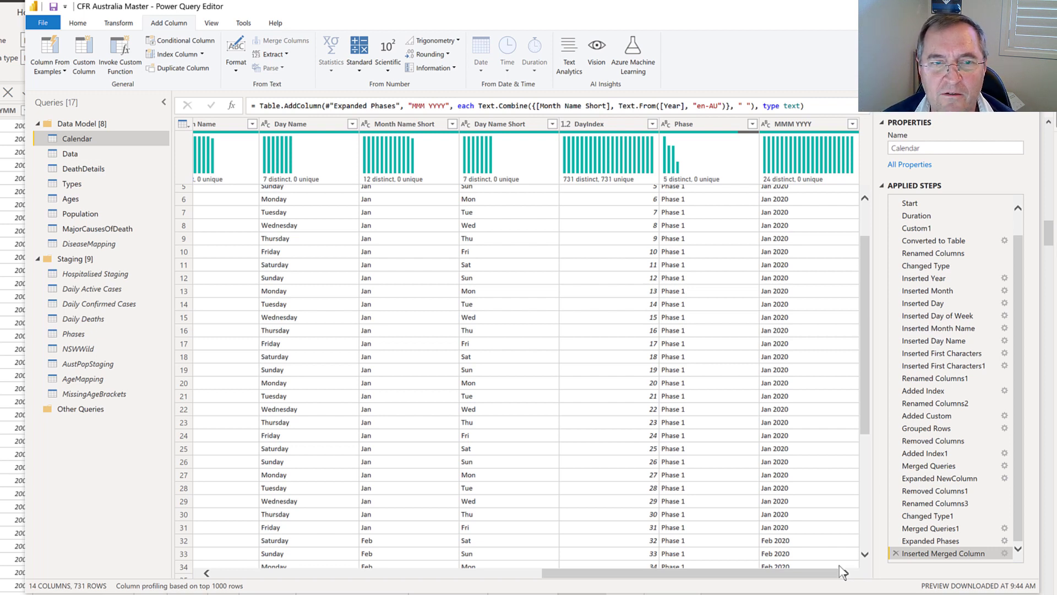
Group the Calendar query's rows by Phase, with a new column named Count that uses the Count Rows operation
{"action": "left_click", "coordinate": [683, 124]}
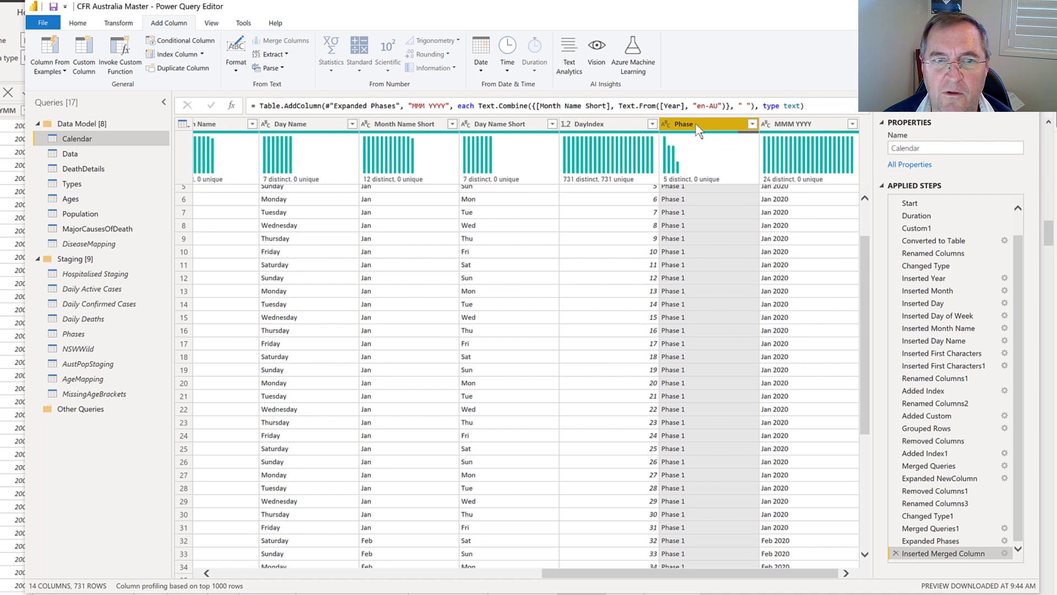
{"action": "left_click", "coordinate": [78, 23]}
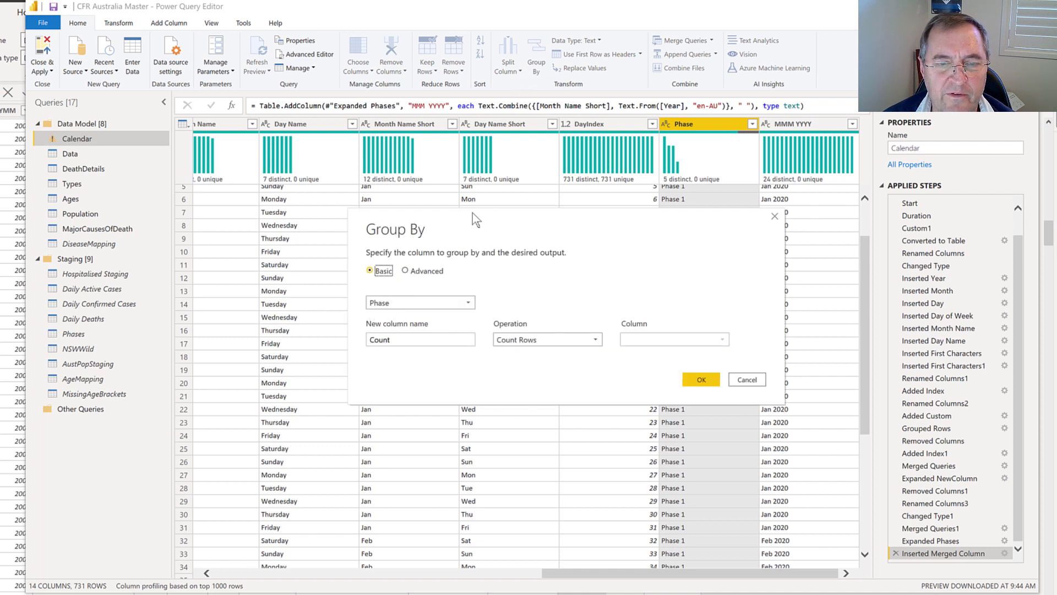
{"action": "left_click_drag", "start_coordinate": [473, 212], "coordinate": [472, 167]}
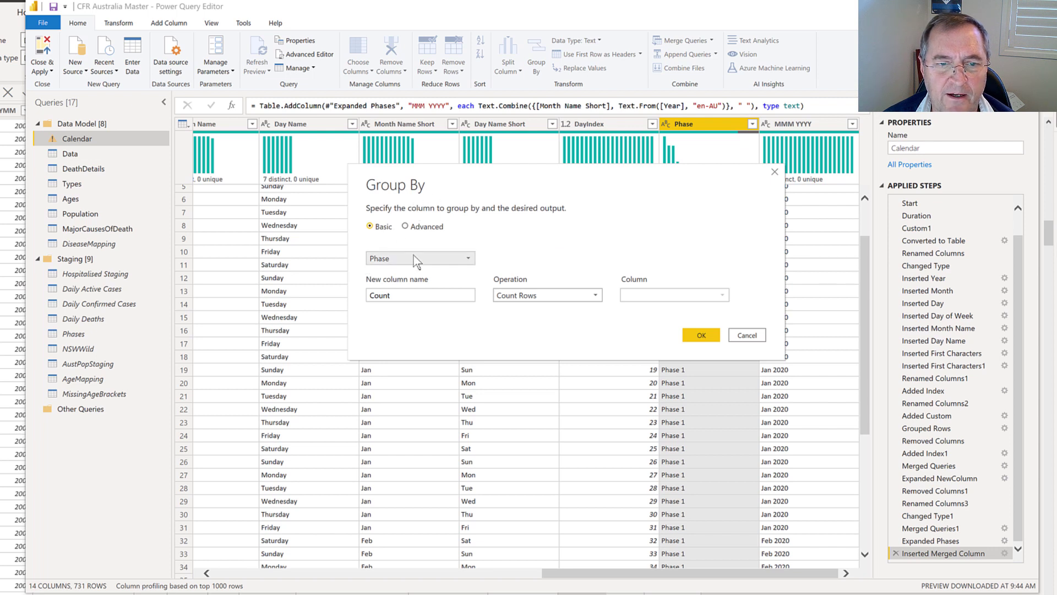
{"action": "left_click", "coordinate": [443, 297]}
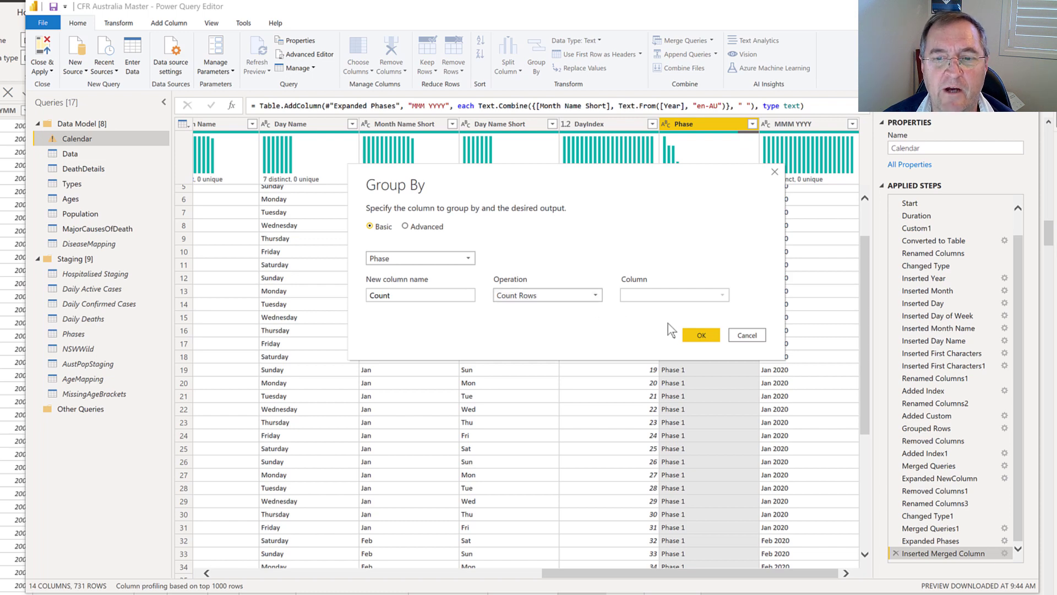
{"action": "left_click", "coordinate": [702, 335]}
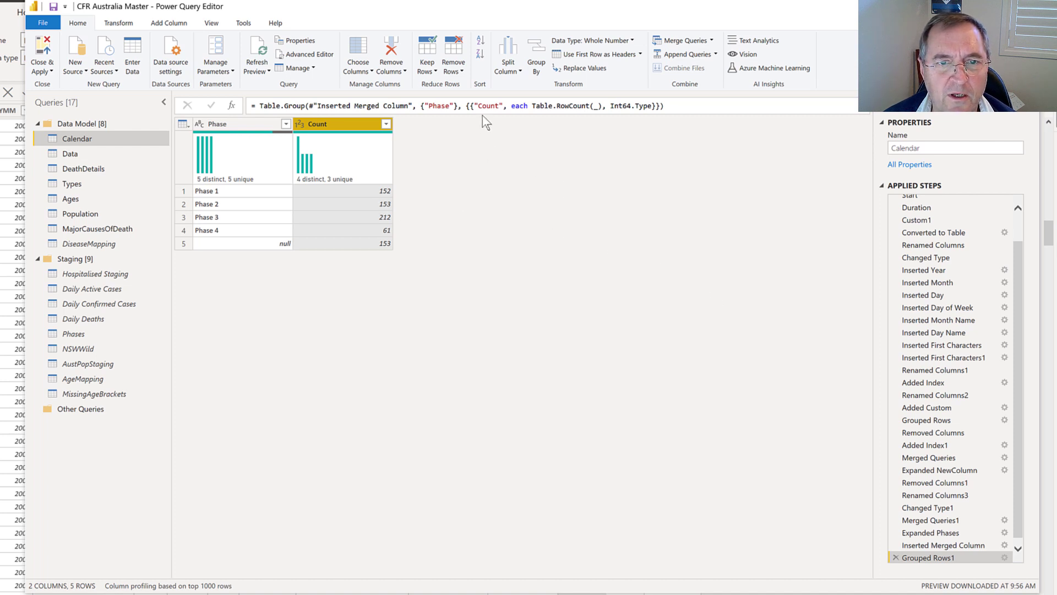
Examine the Table.Group formula's arguments for the source step, the grouping column and the new column name
{"action": "left_click", "coordinate": [676, 111]}
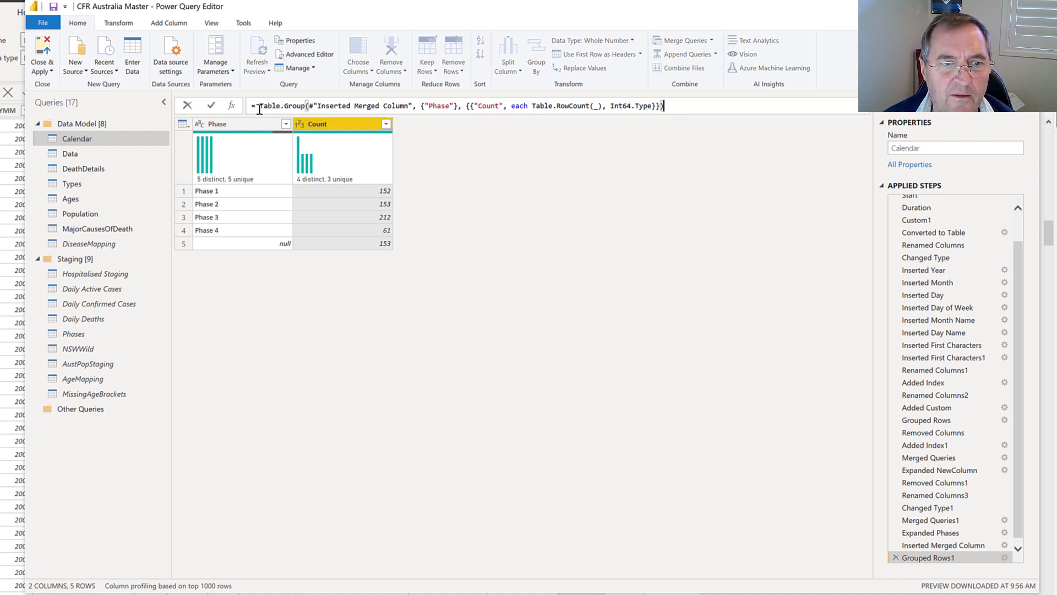
{"action": "left_click", "coordinate": [258, 106]}
{"action": "key", "text": "ctrl+a"}
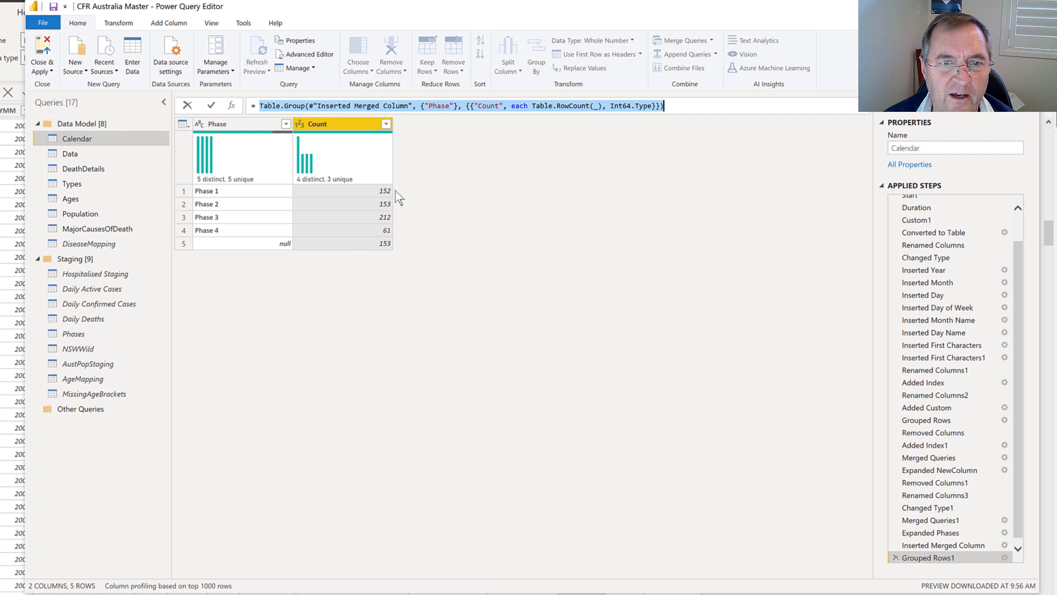
{"action": "left_click", "coordinate": [496, 154]}
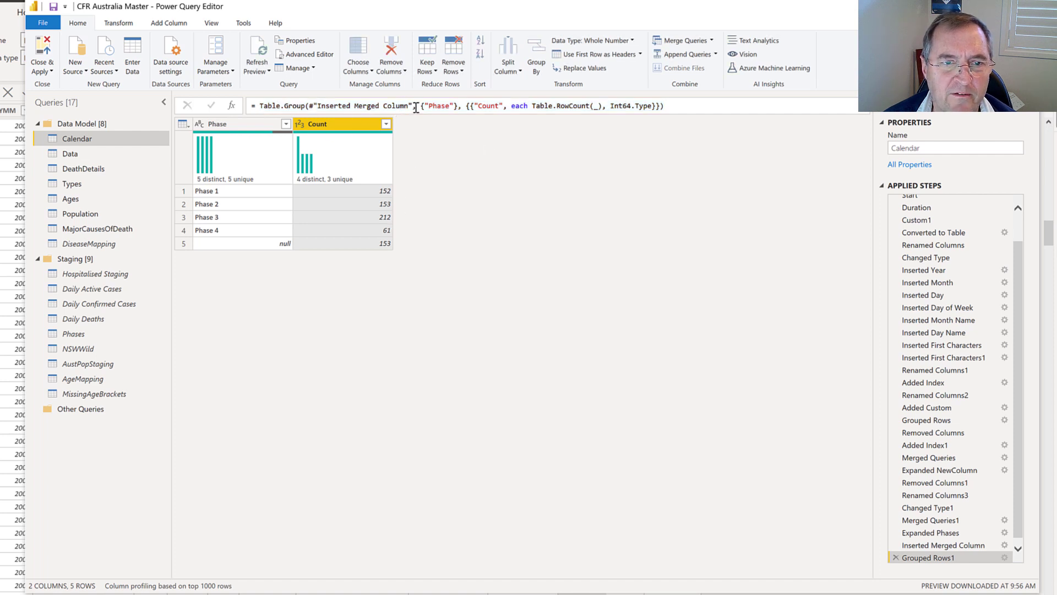
{"action": "left_click_drag", "start_coordinate": [416, 107], "coordinate": [313, 106]}
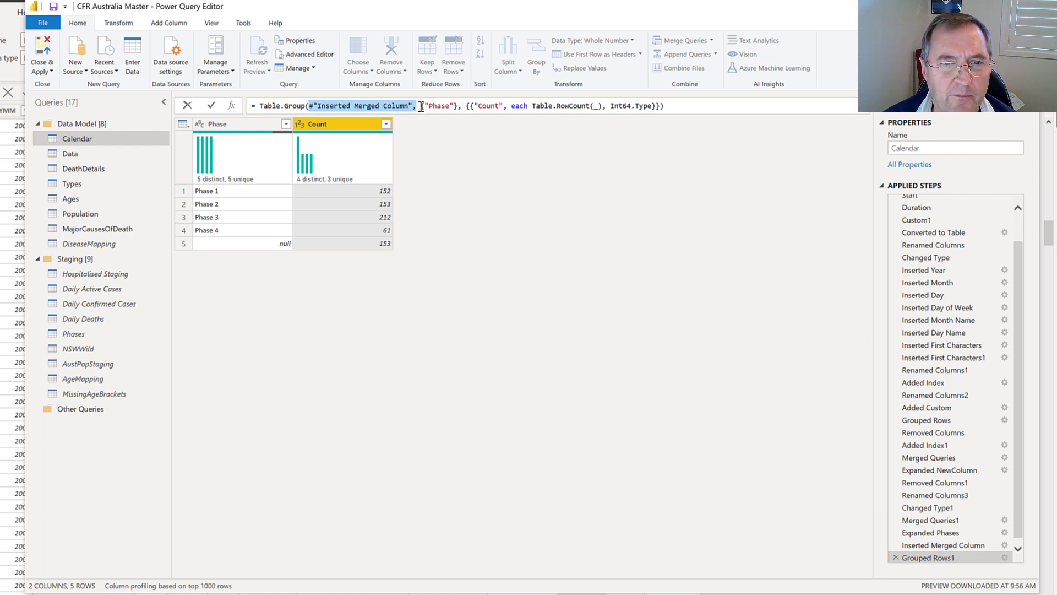
{"action": "left_click_drag", "start_coordinate": [421, 106], "coordinate": [457, 107]}
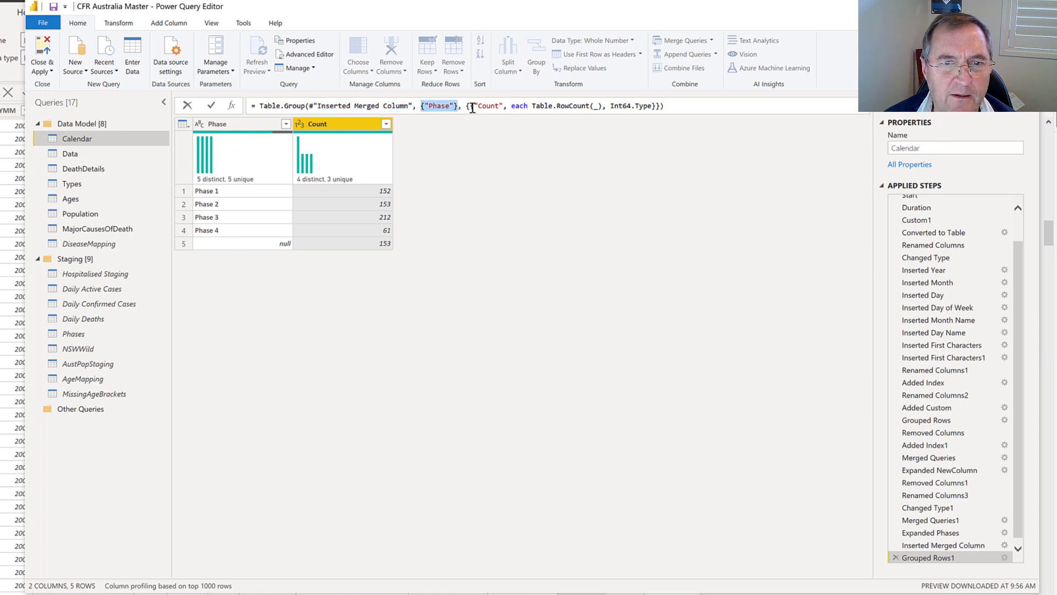
{"action": "left_click", "coordinate": [469, 107]}
{"action": "left_click_drag", "start_coordinate": [467, 106], "coordinate": [496, 106]}
{"action": "left_click", "coordinate": [508, 106]}
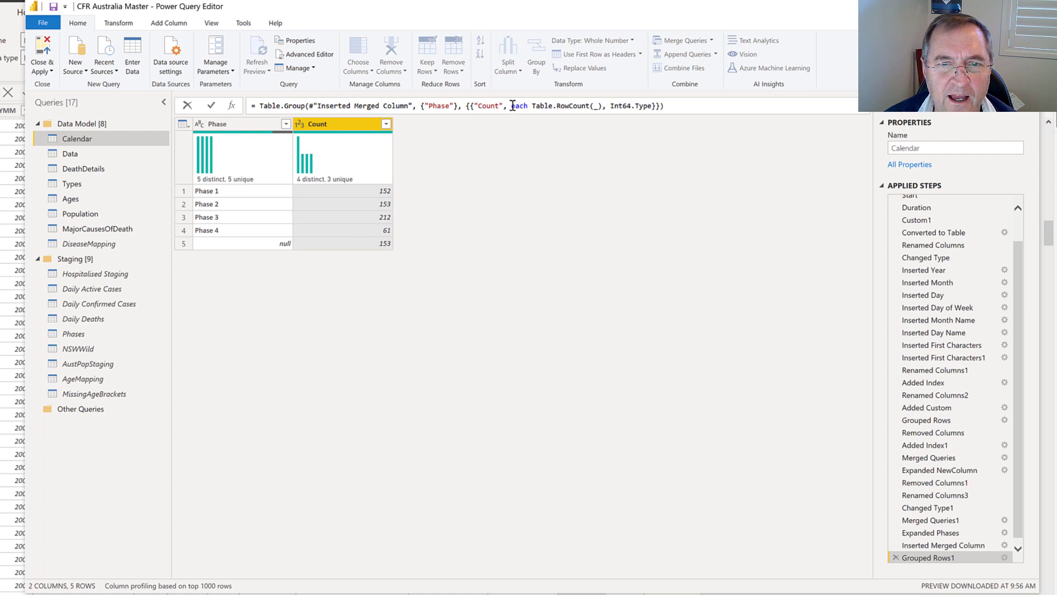
Examine the "each Table.RowCount(_)" aggregation in the grouping formula
{"action": "left_click_drag", "start_coordinate": [513, 105], "coordinate": [604, 106]}
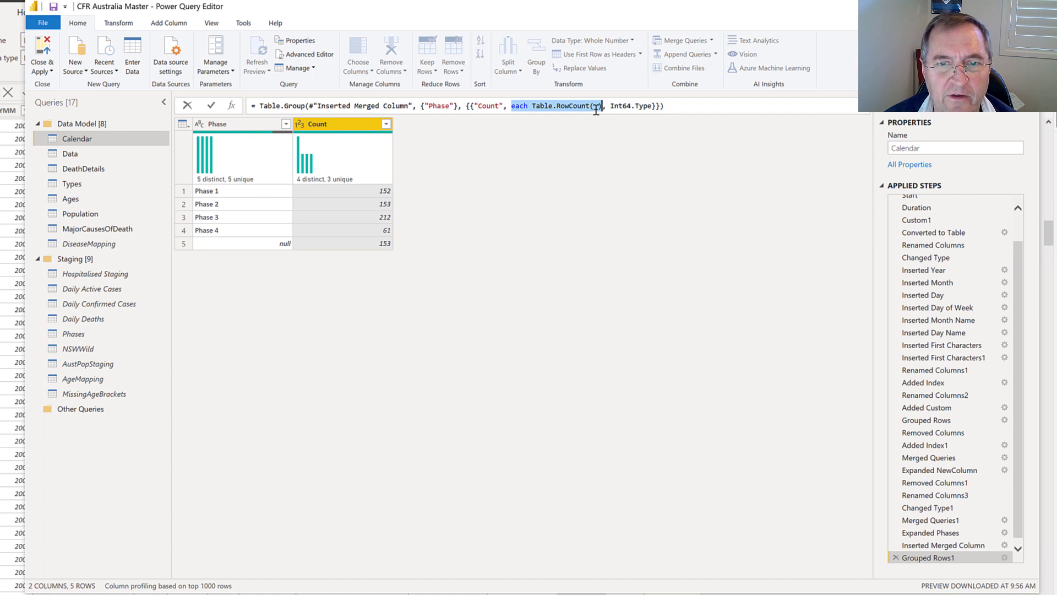
{"action": "left_click", "coordinate": [598, 108]}
{"action": "left_click_drag", "start_coordinate": [513, 106], "coordinate": [526, 106]}
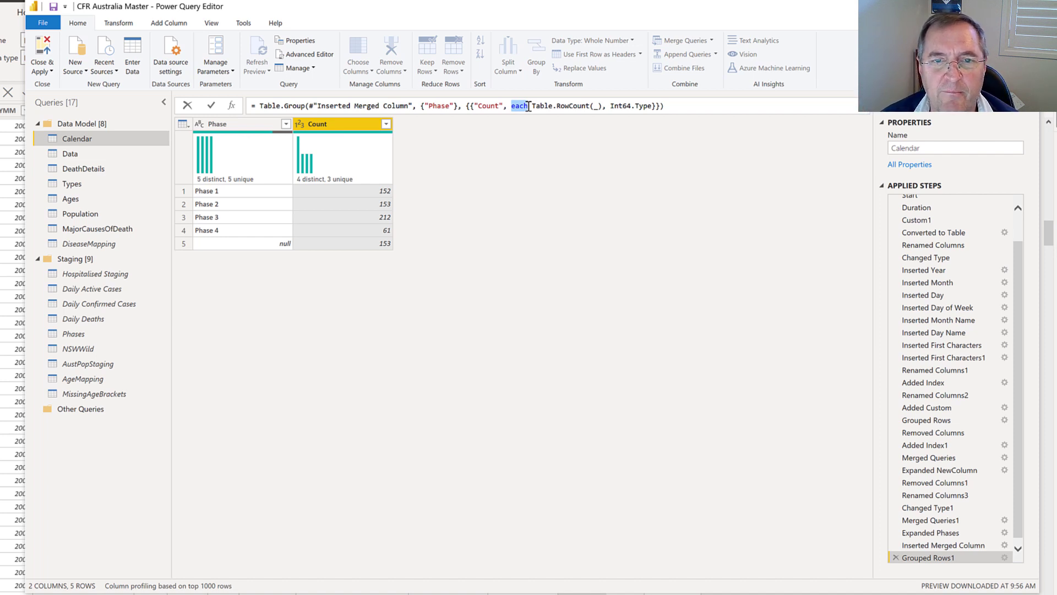
{"action": "left_click", "coordinate": [543, 107]}
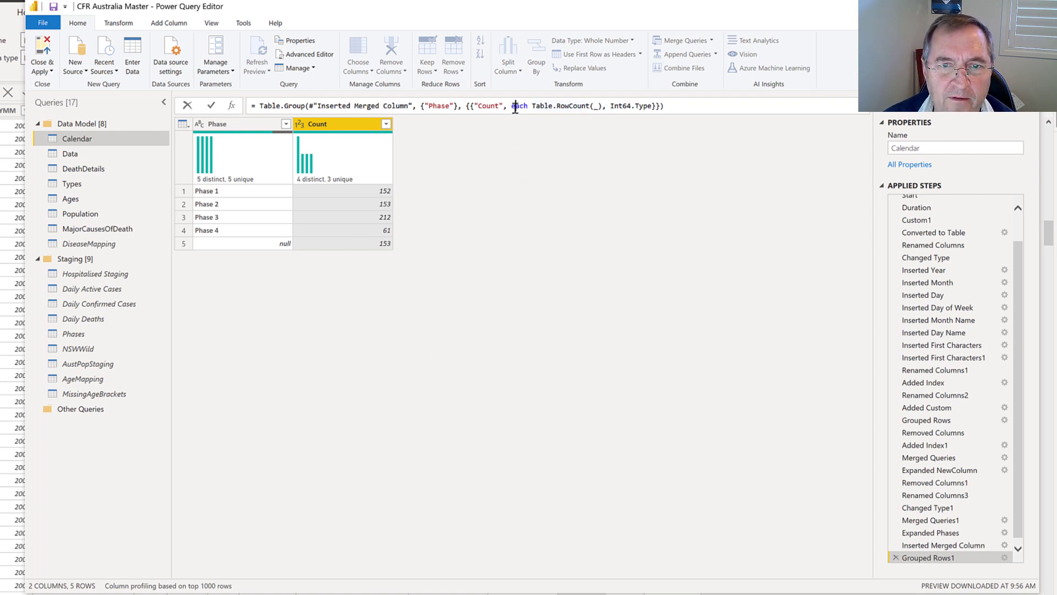
{"action": "left_click_drag", "start_coordinate": [512, 106], "coordinate": [603, 109]}
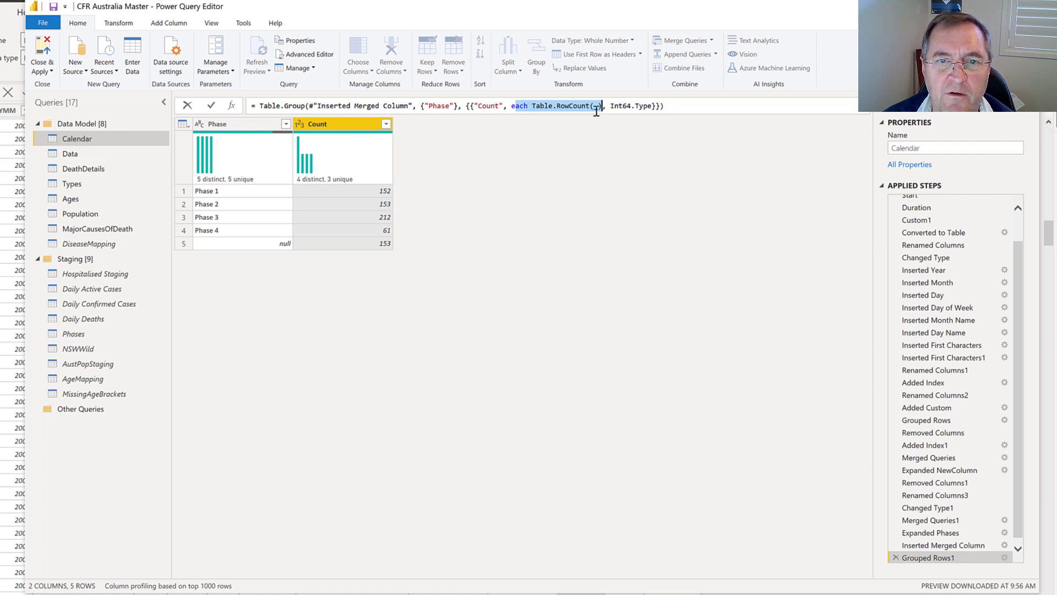
{"action": "left_click", "coordinate": [596, 110]}
{"action": "left_click", "coordinate": [547, 140]}
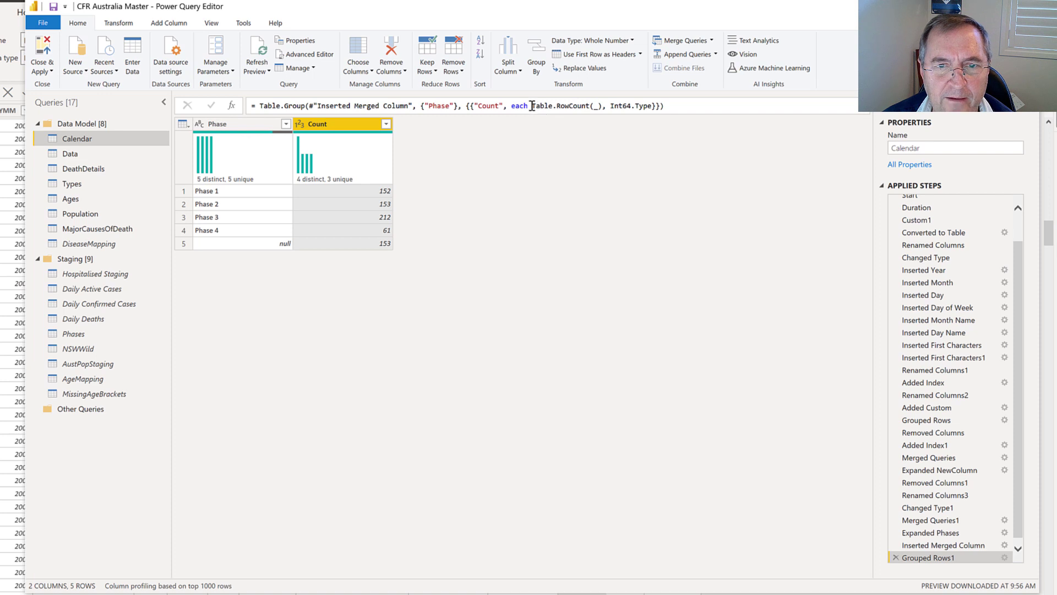
Replace Table.RowCount(_) in the grouping formula with Table.AddIndexColumn(#"Inserted Merged Column", "Index", 1, 1, Int64.Type)
{"action": "left_click_drag", "start_coordinate": [532, 106], "coordinate": [603, 106]}
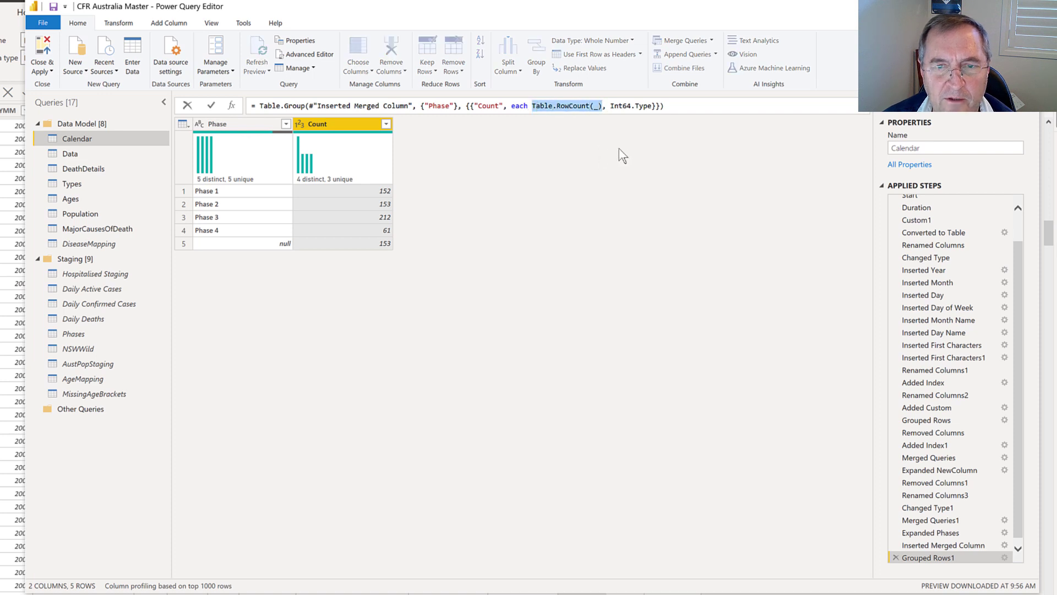
{"action": "type", "text": "= Table.AddIndexColumn(#\"Inserted Merged Column\", \"Index\", 1, 1, Int64.Type)"}
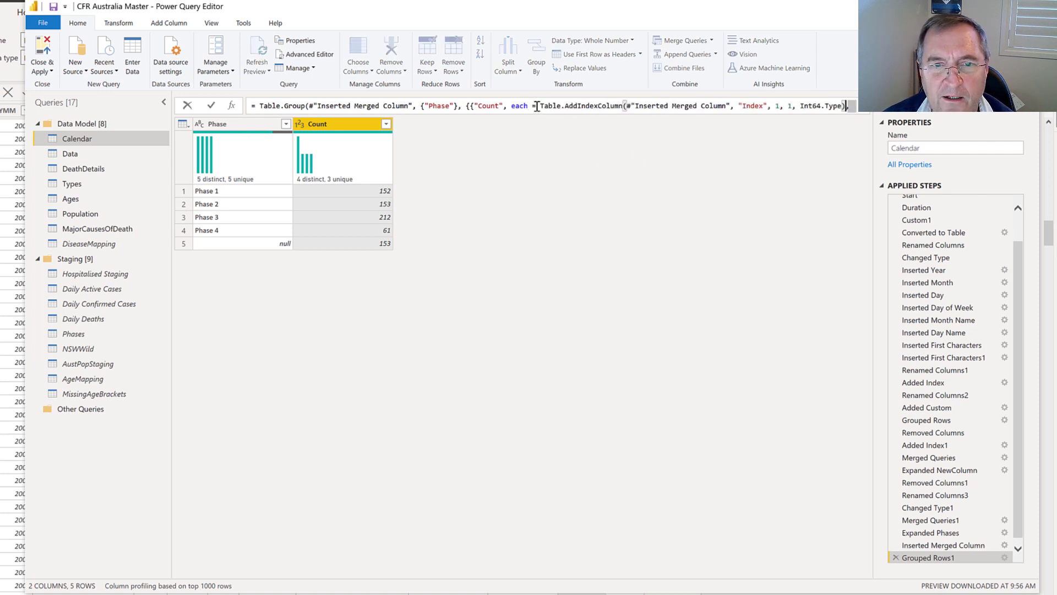
{"action": "key", "text": "BackSpace"}
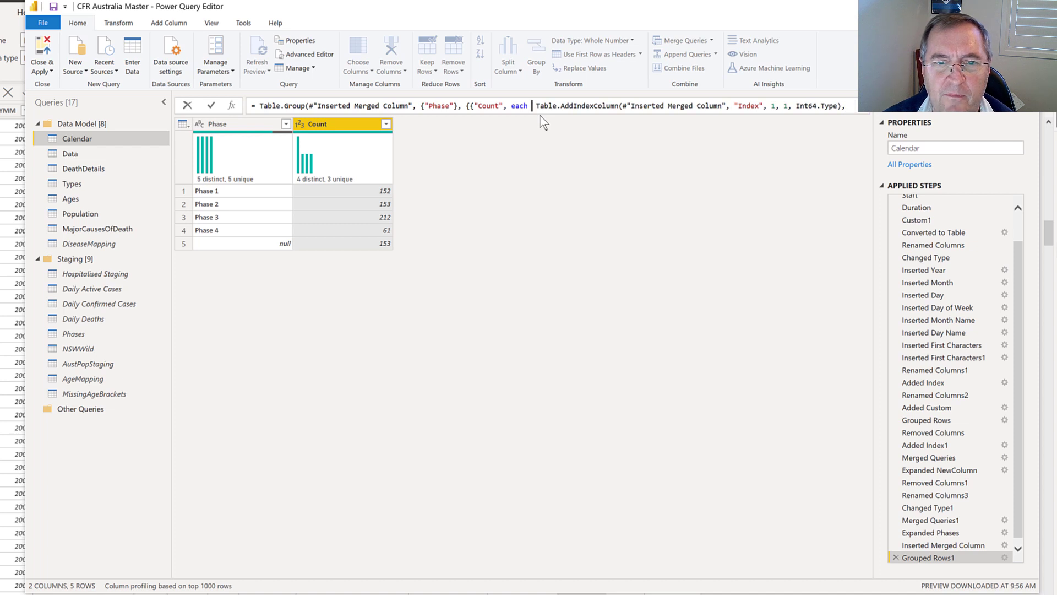
{"action": "key", "text": "BackSpace"}
{"action": "left_click_drag", "start_coordinate": [532, 106], "coordinate": [835, 106]}
{"action": "left_click", "coordinate": [730, 106]}
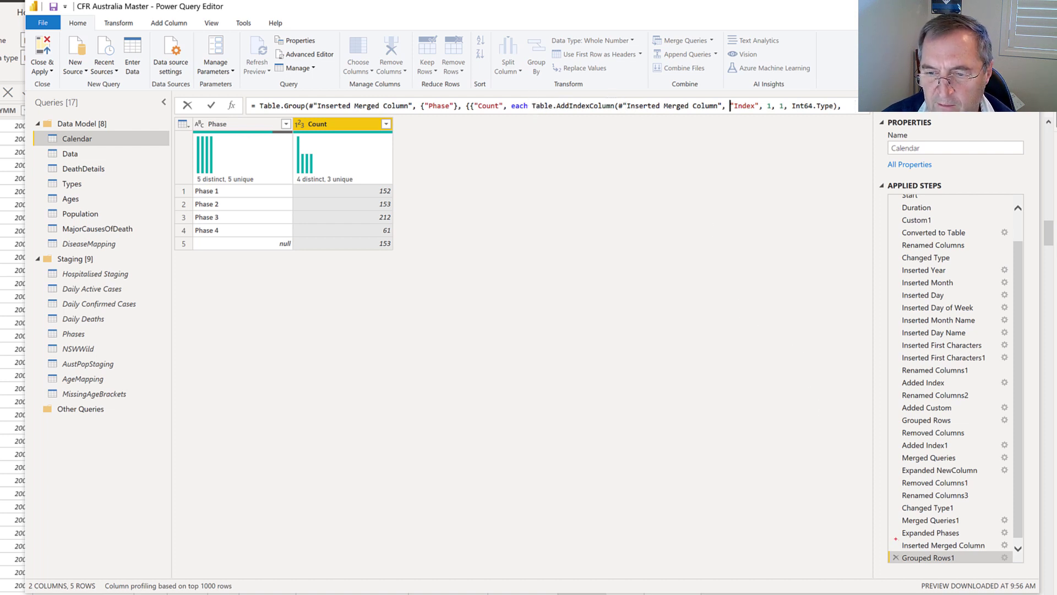
{"action": "left_click_drag", "start_coordinate": [896, 538], "coordinate": [996, 555]}
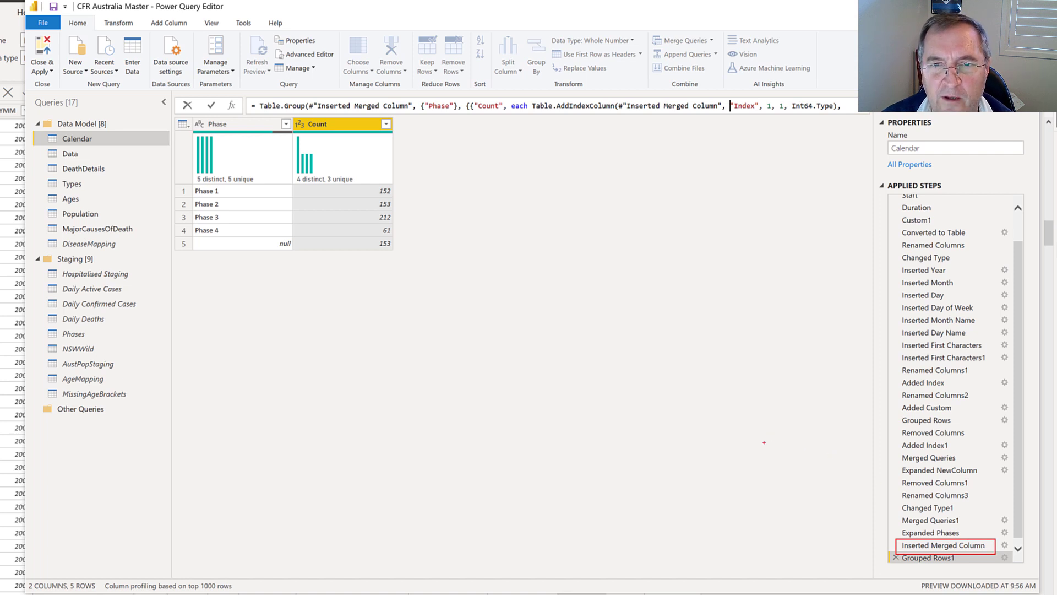
{"action": "key", "text": "Escape"}
{"action": "key", "text": "Return"}
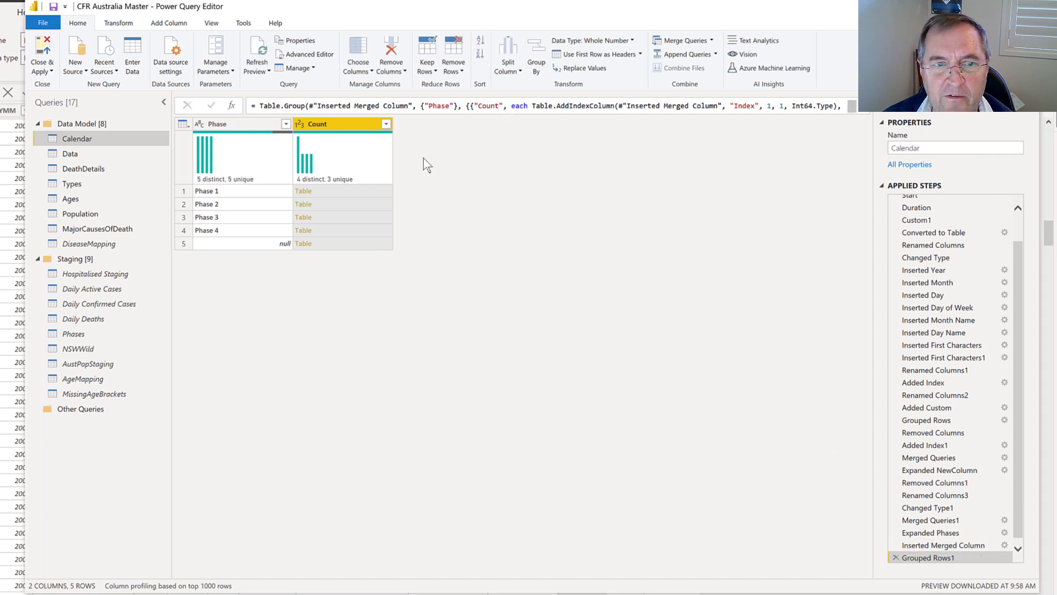
Replace the #"Inserted Merged Column" reference inside Table.AddIndexColumn with an underscore and preview the nested table for Phase 1
{"action": "left_click_drag", "start_coordinate": [511, 108], "coordinate": [536, 109]}
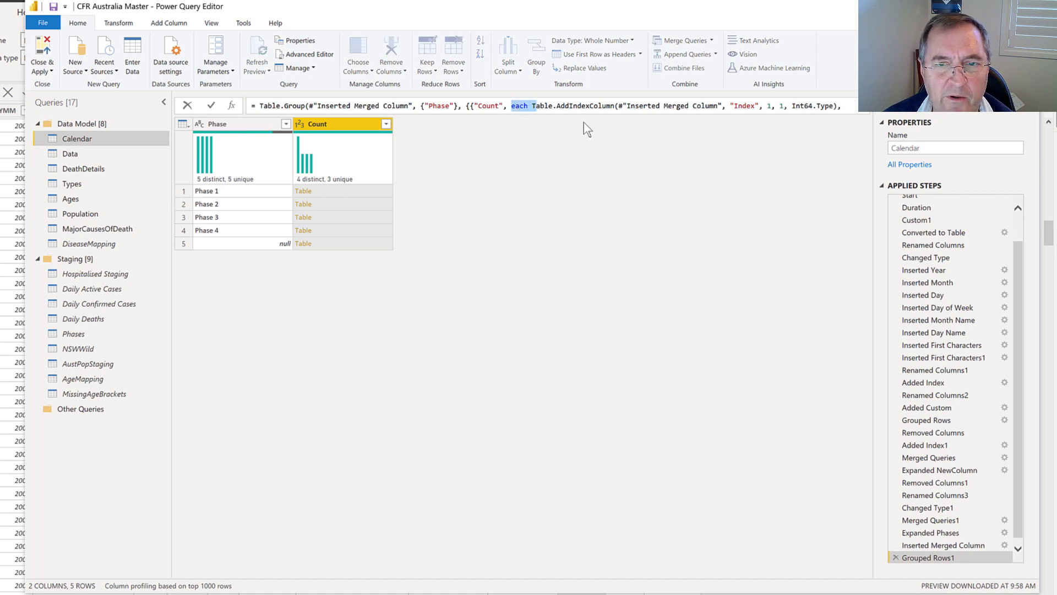
{"action": "left_click", "coordinate": [586, 105]}
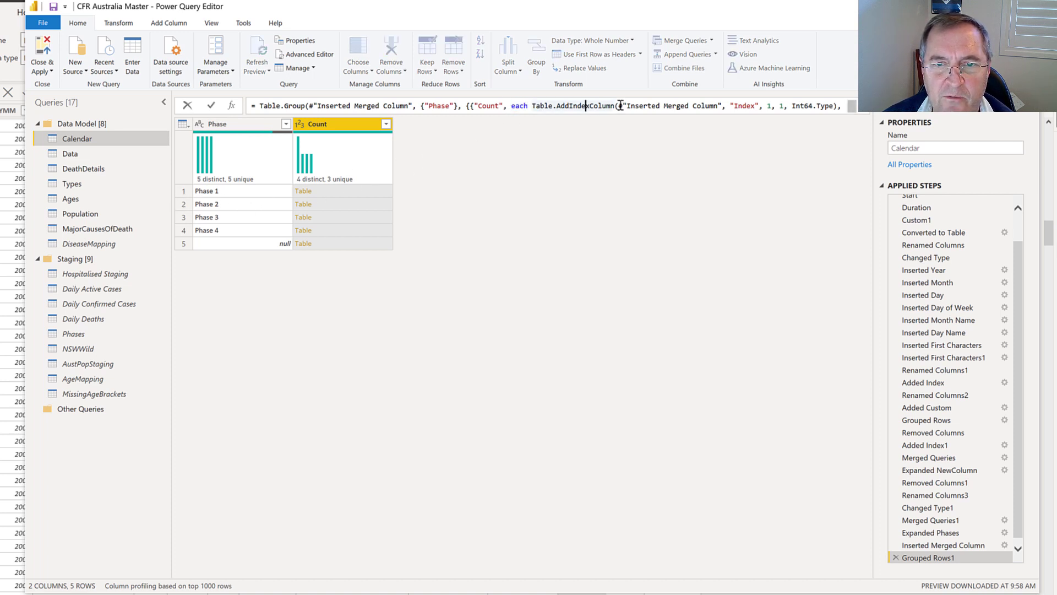
{"action": "left_click_drag", "start_coordinate": [619, 106], "coordinate": [719, 107]}
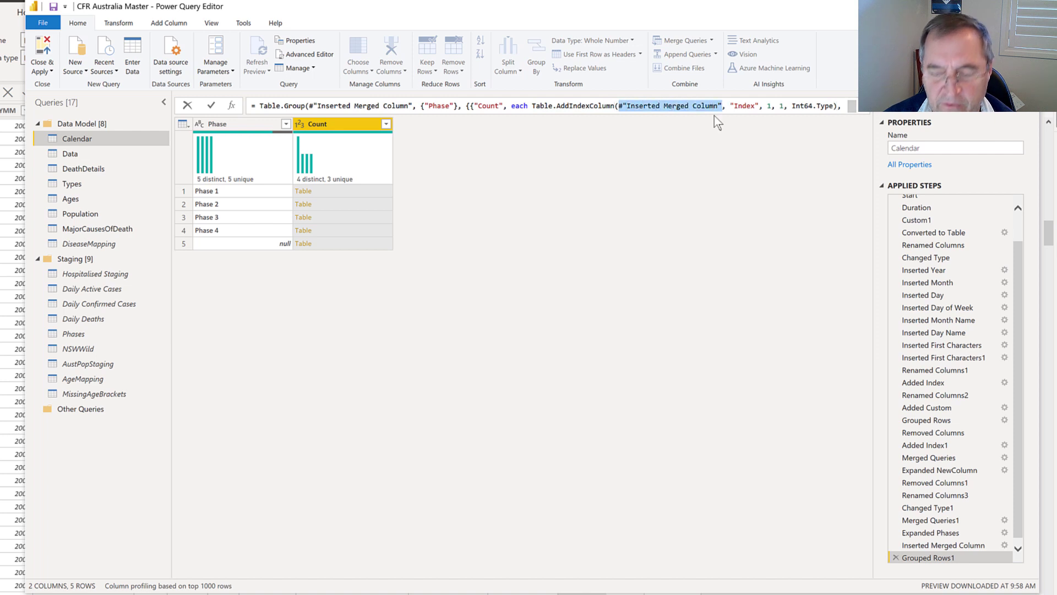
{"action": "key", "text": "Delete"}
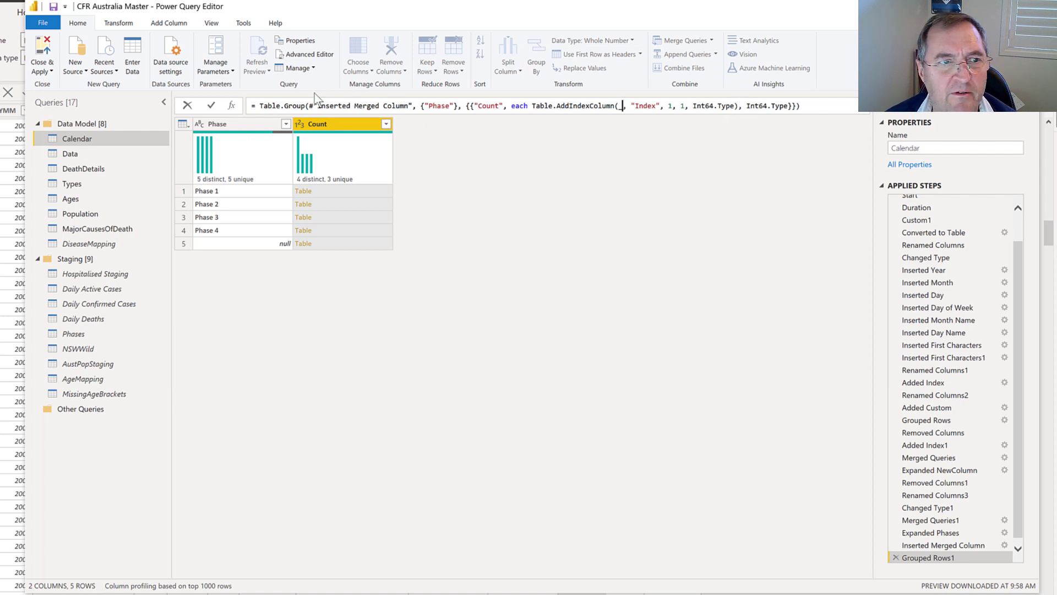
{"action": "type", "text": "_"}
{"action": "key", "text": "Return"}
{"action": "left_click", "coordinate": [338, 193]}
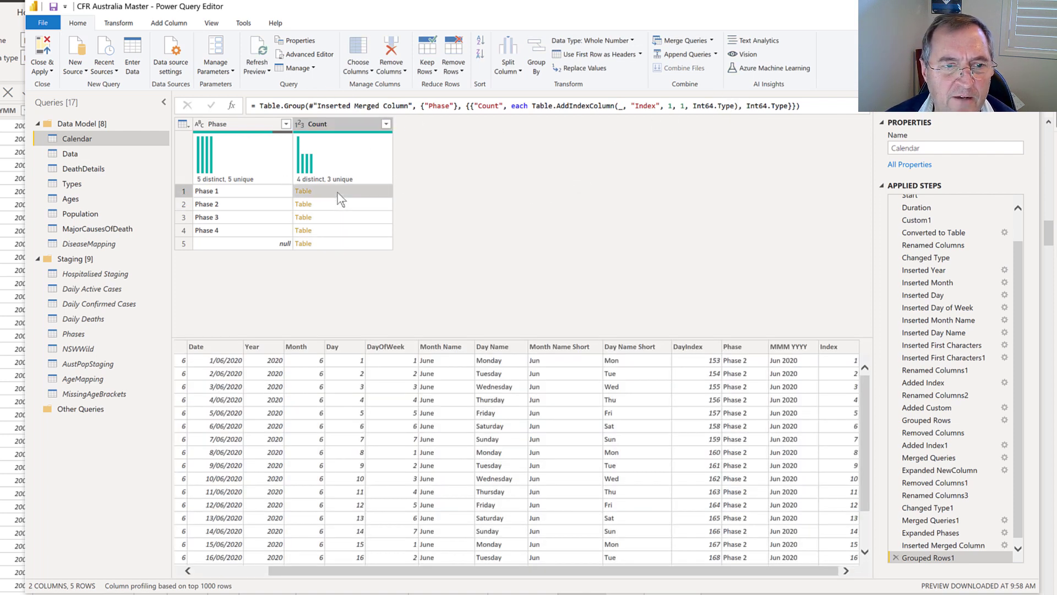
Change the Count column's declared type at the end of the grouping formula to type table
{"action": "left_click", "coordinate": [748, 105]}
{"action": "left_click_drag", "start_coordinate": [746, 105], "coordinate": [789, 106]}
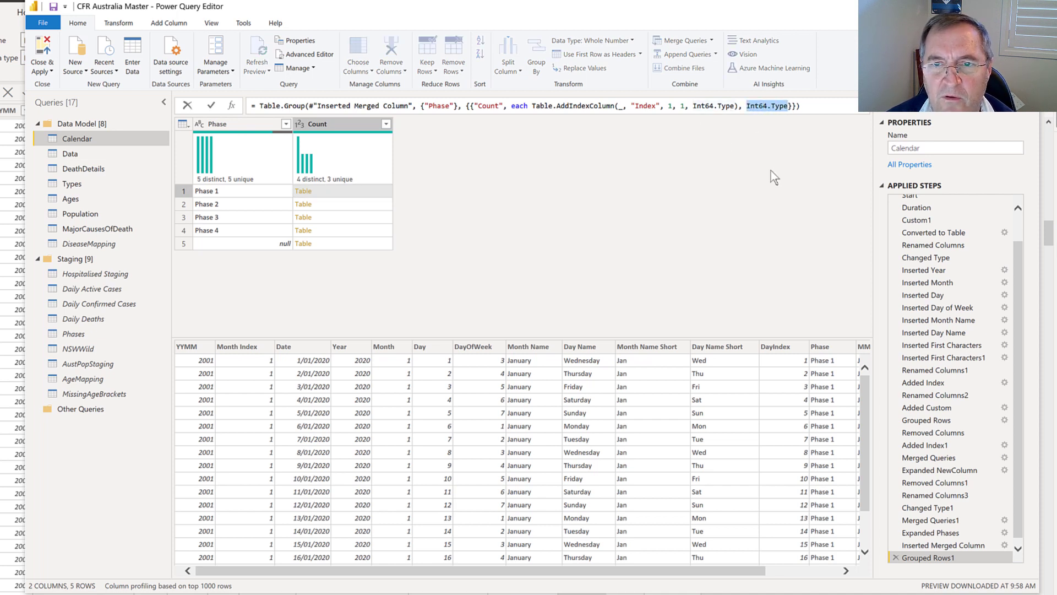
{"action": "type", "text": "type table"}
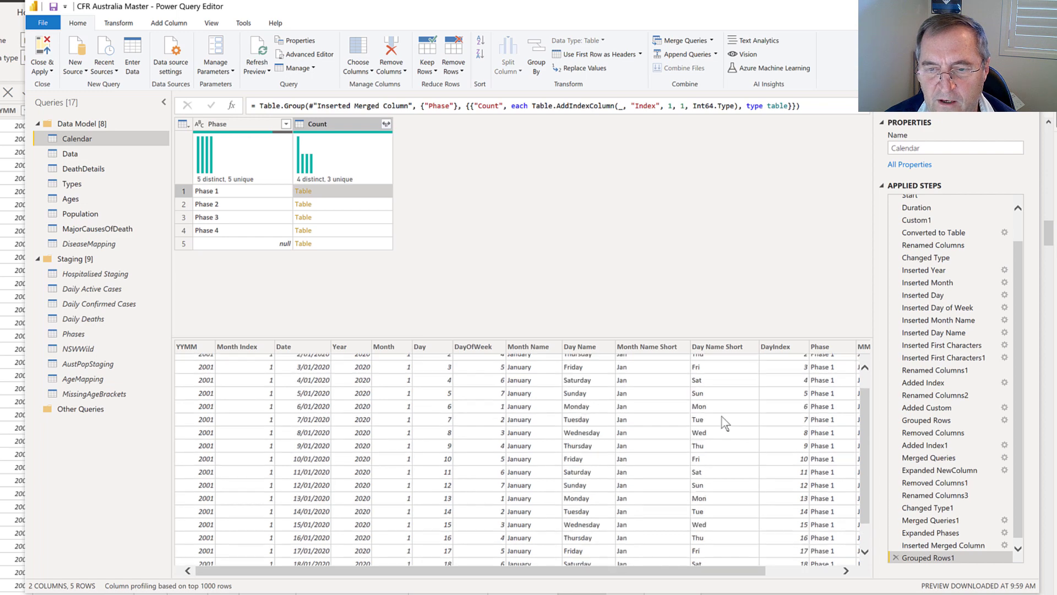
{"action": "left_click_drag", "start_coordinate": [448, 338], "coordinate": [446, 375]}
Expand the nested Count tables into all their columns except Phase, without a column name prefix
{"action": "left_click", "coordinate": [375, 124]}
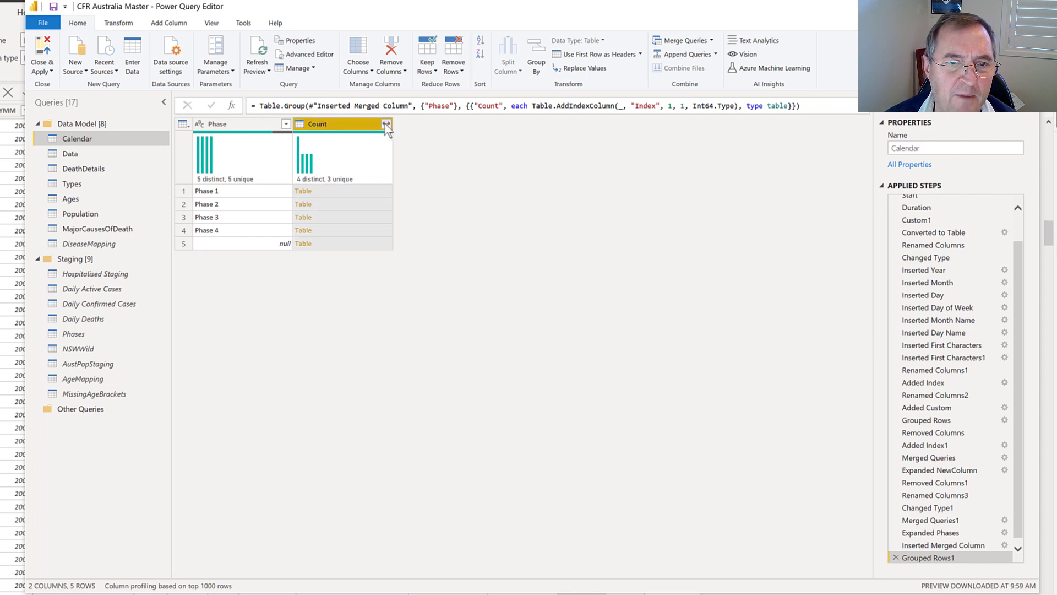
{"action": "left_click", "coordinate": [386, 125]}
{"action": "left_click", "coordinate": [502, 340]}
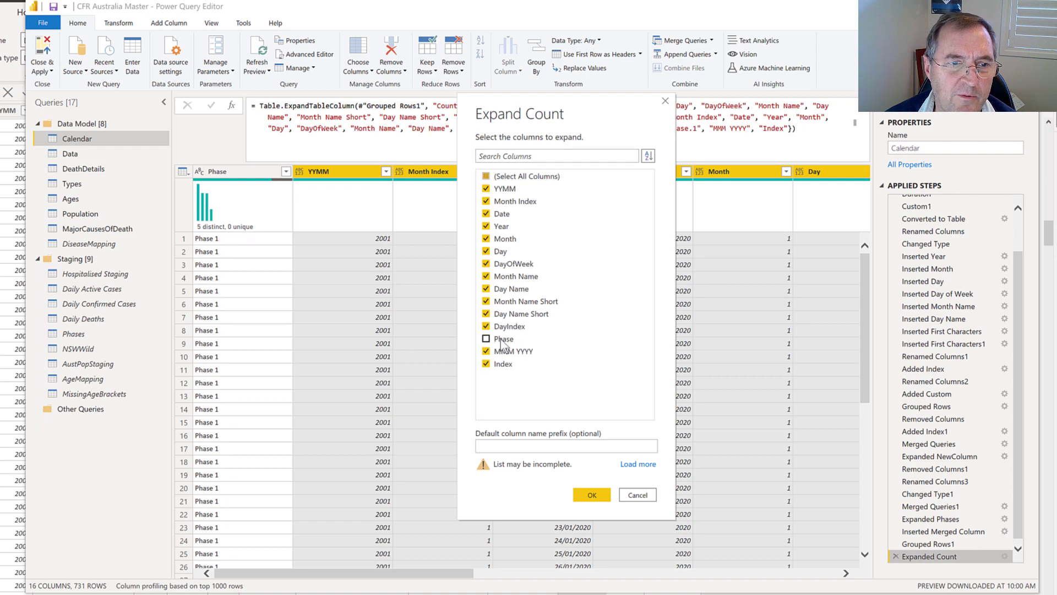
{"action": "left_click", "coordinate": [592, 494]}
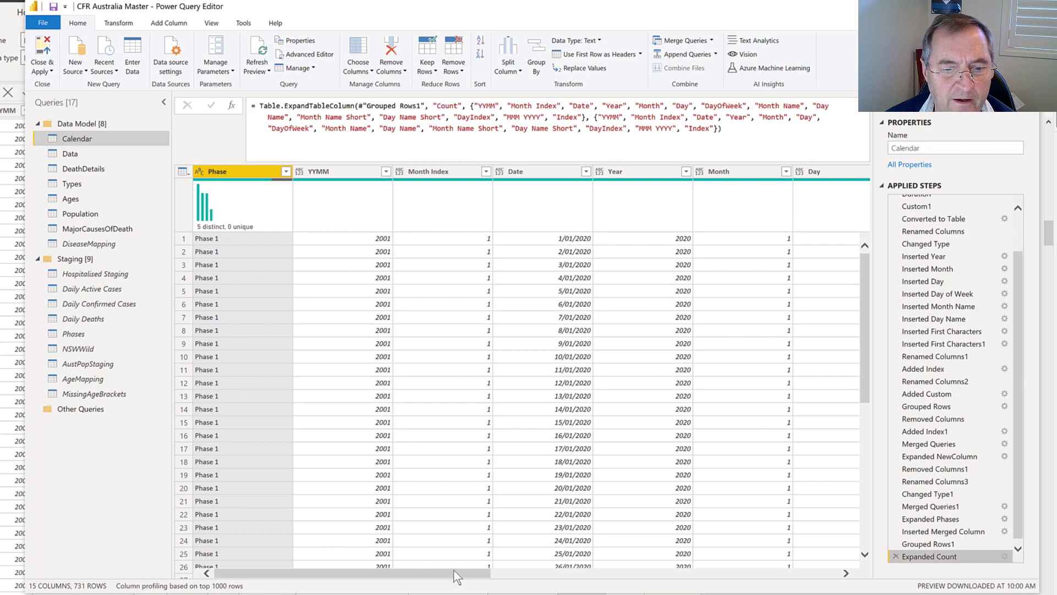
Detect the data types of all columns in the expanded Calendar query
{"action": "left_click_drag", "start_coordinate": [454, 575], "coordinate": [864, 551]}
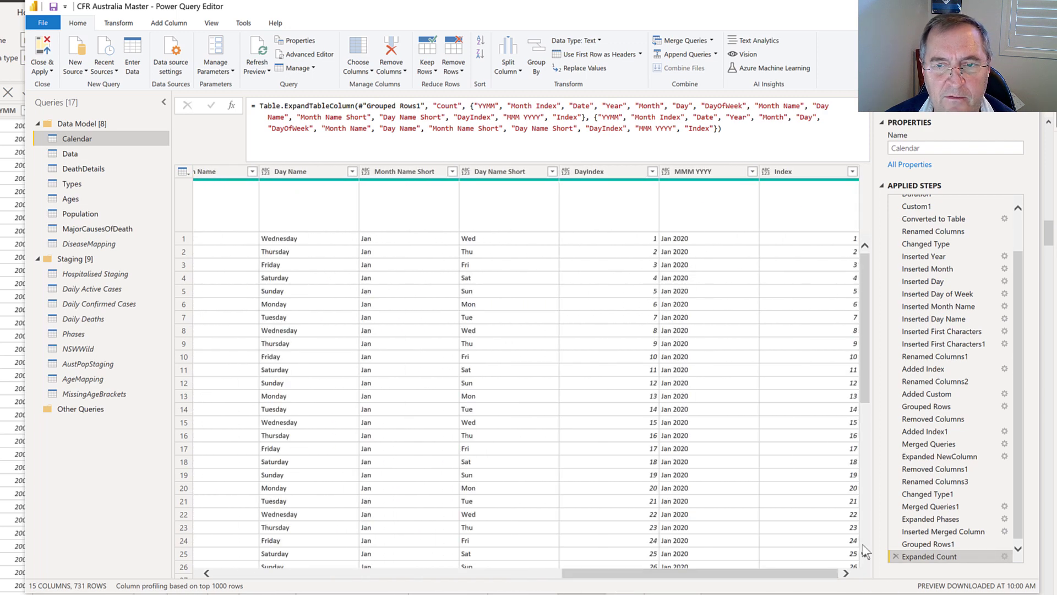
{"action": "left_click", "coordinate": [800, 173]}
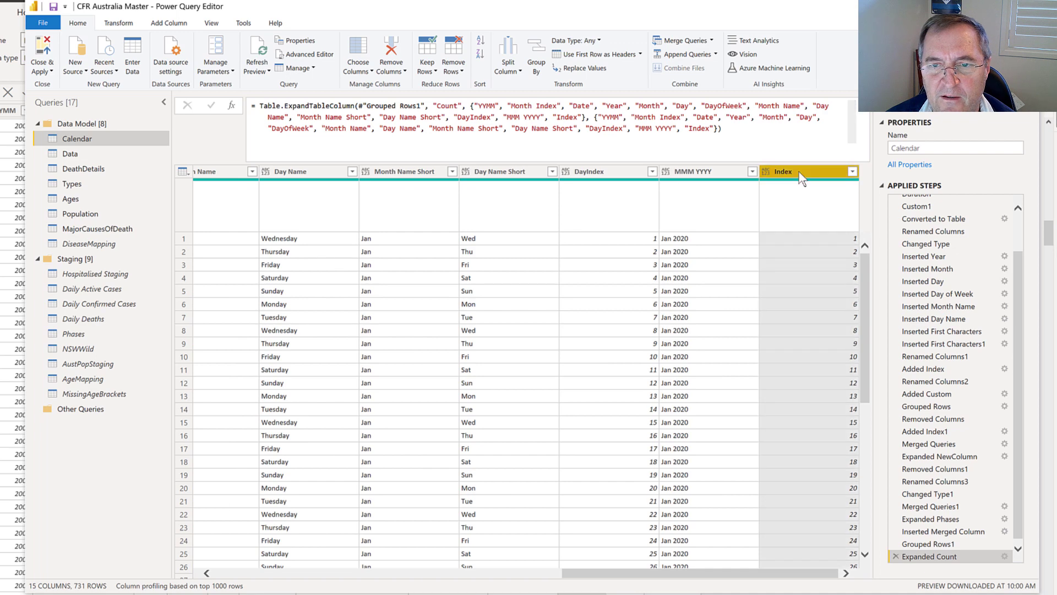
{"action": "key", "text": "ctrl+a"}
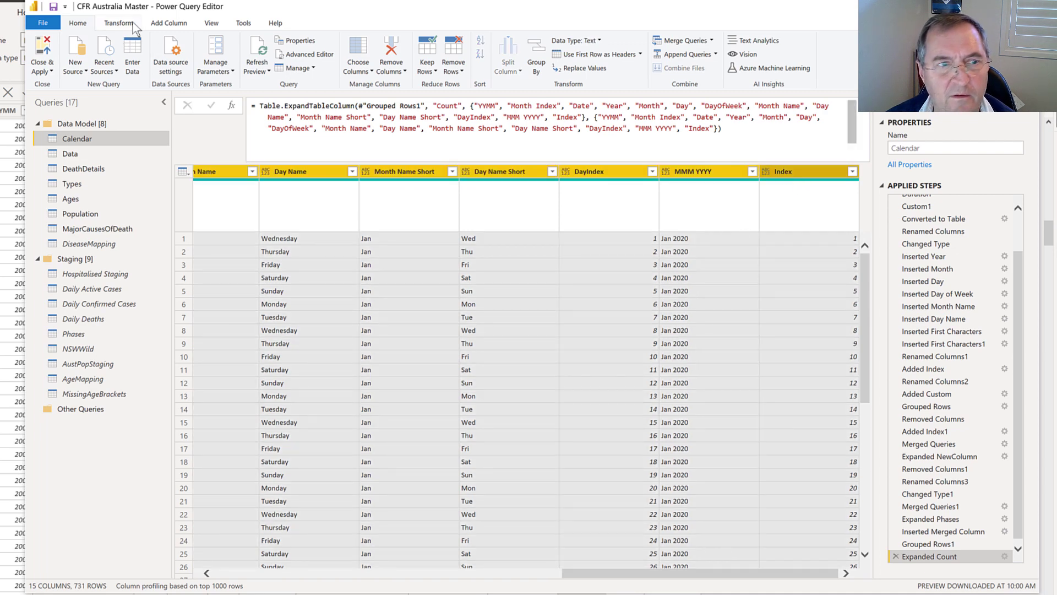
{"action": "left_click", "coordinate": [130, 24]}
{"action": "left_click", "coordinate": [197, 54]}
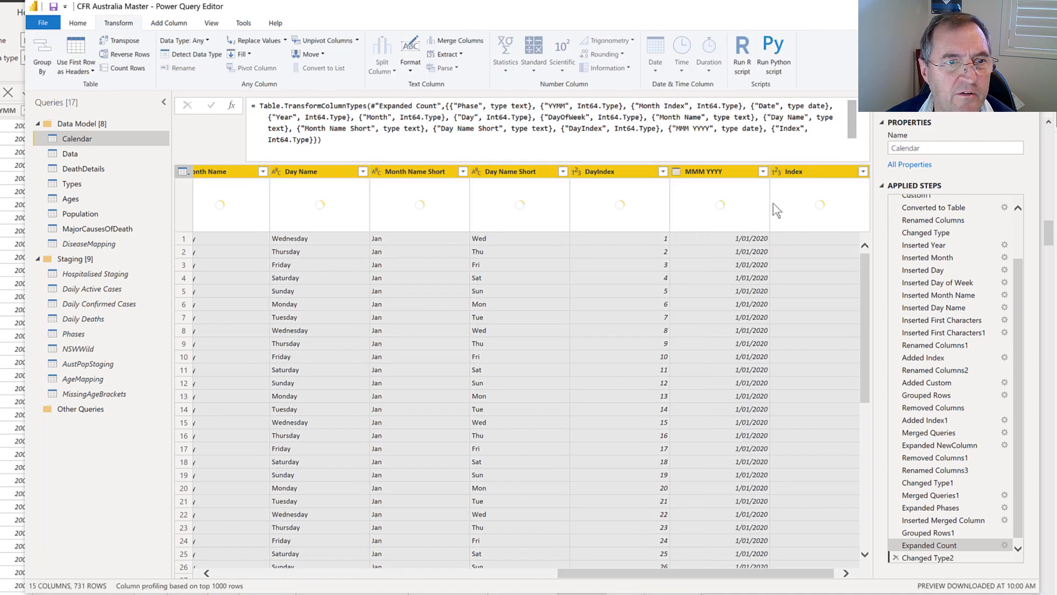
Rename the Index column to Day in Phase
{"action": "double_click", "coordinate": [791, 170]}
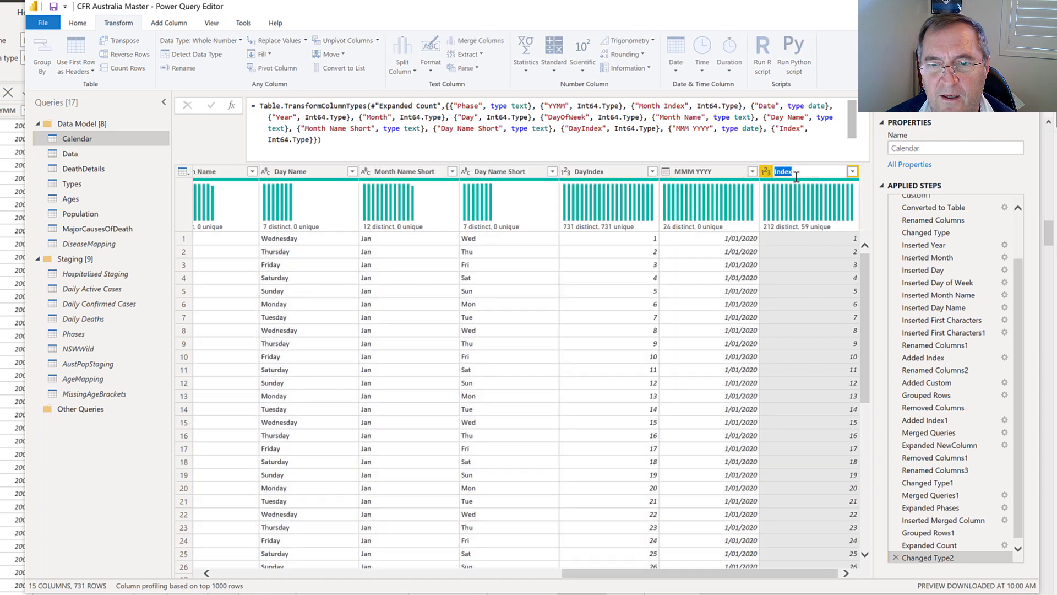
{"action": "type", "text": "Day in Phase"}
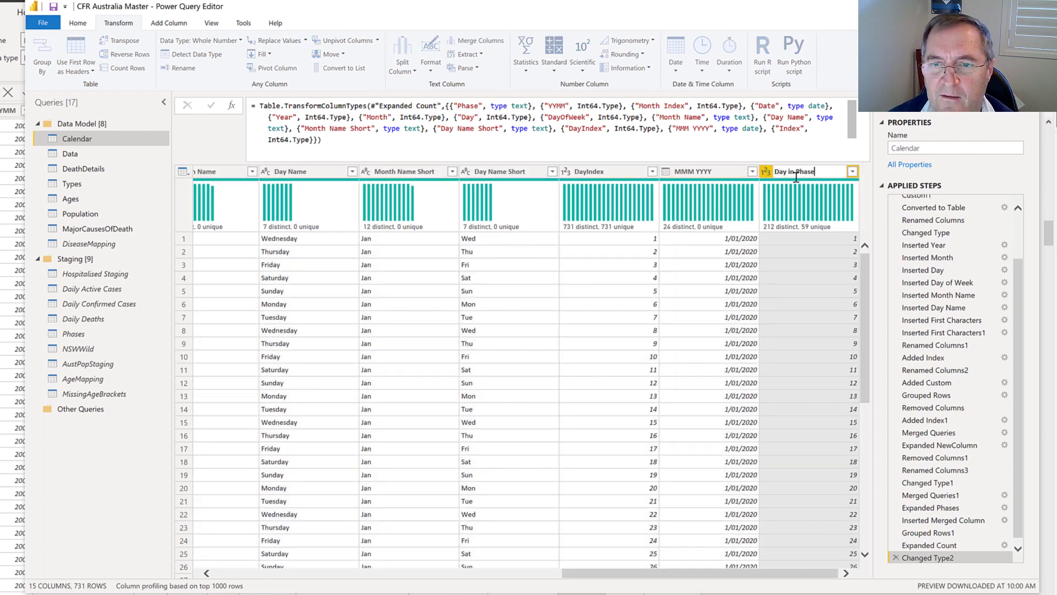
{"action": "key", "text": "Return"}
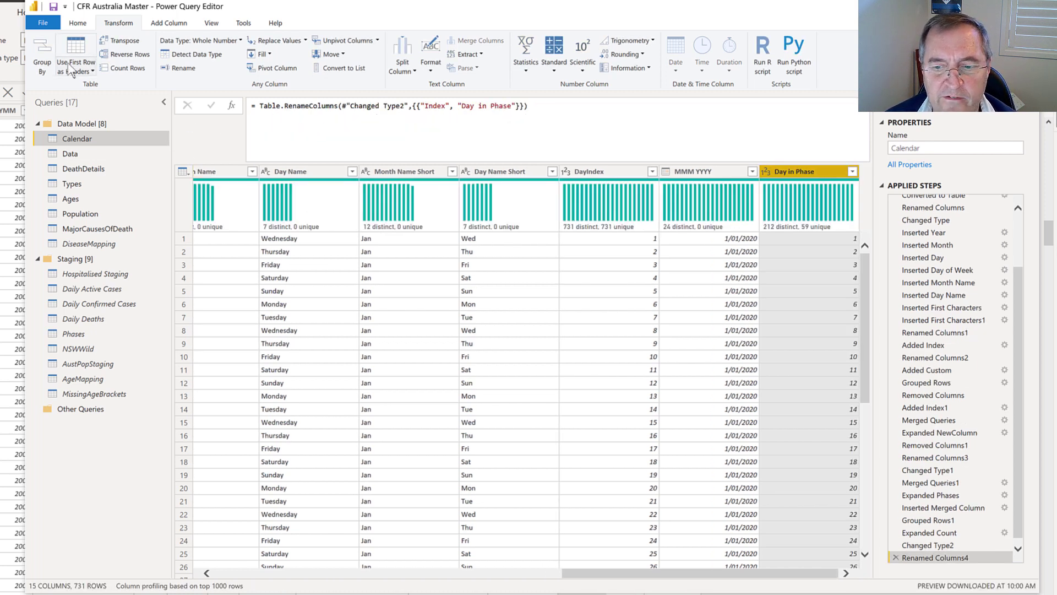
Close the query editor with the changes applied and return to the report page with the deaths and cases chart
{"action": "left_click", "coordinate": [43, 22]}
{"action": "left_click", "coordinate": [71, 52]}
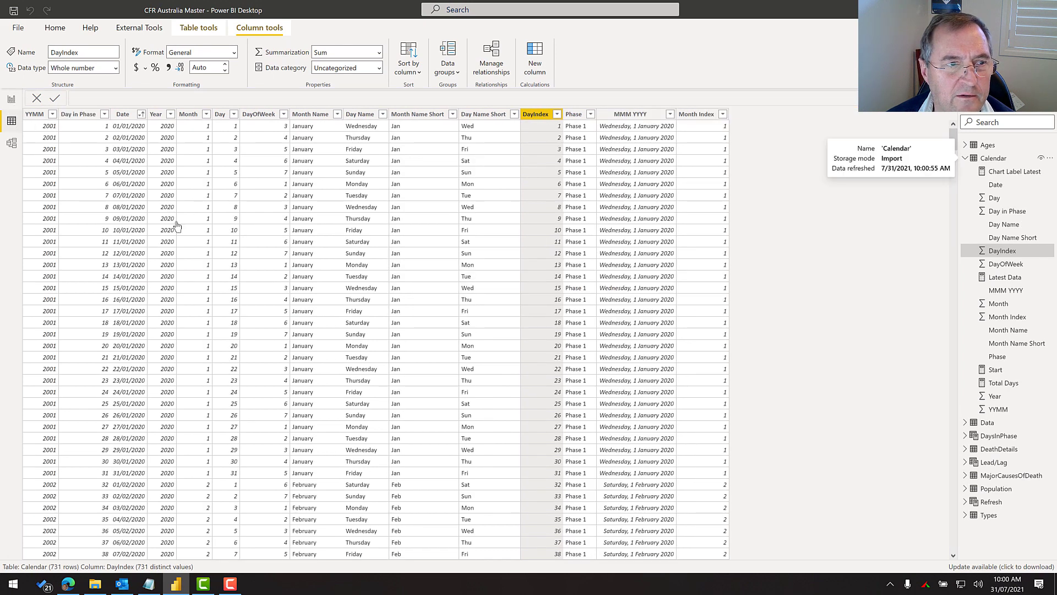
{"action": "left_click", "coordinate": [12, 101]}
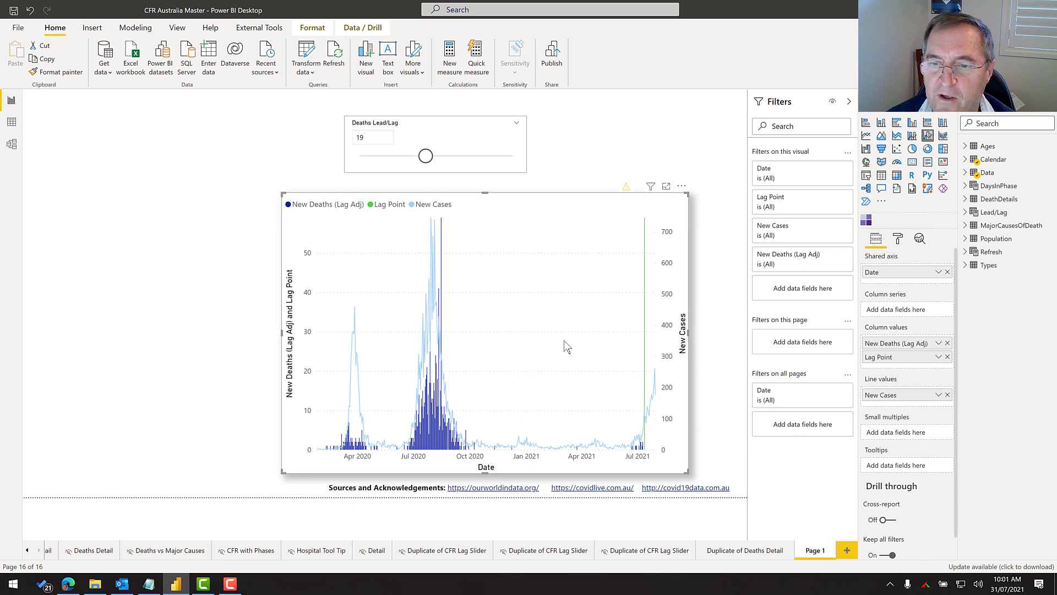
Split the deaths and cases chart into small multiples by Phase and replace Date with Day in Phase on the shared axis
{"action": "left_click", "coordinate": [974, 160]}
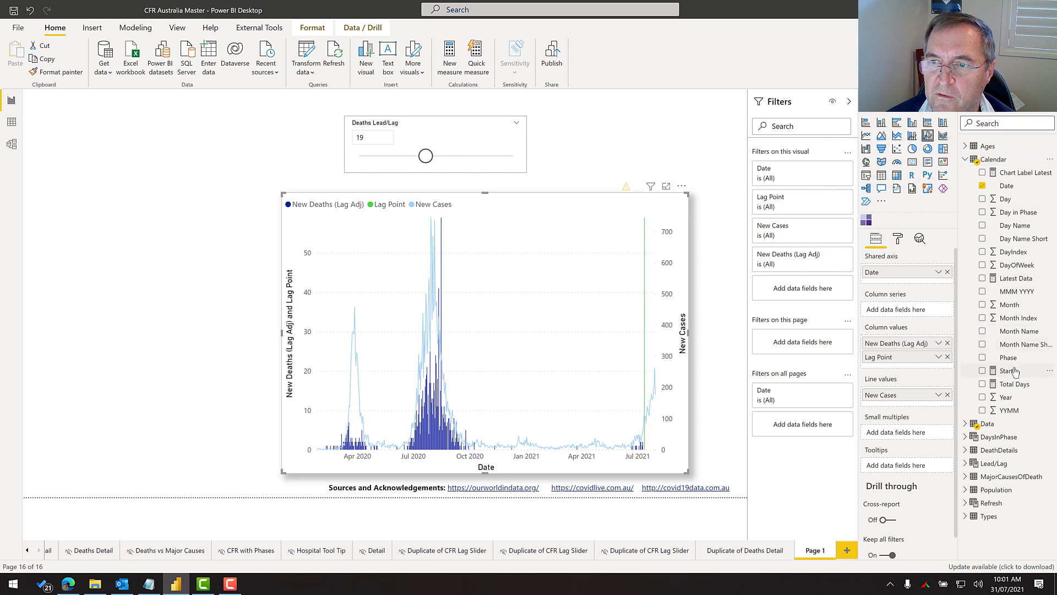
{"action": "left_click_drag", "start_coordinate": [1015, 368], "coordinate": [887, 433]}
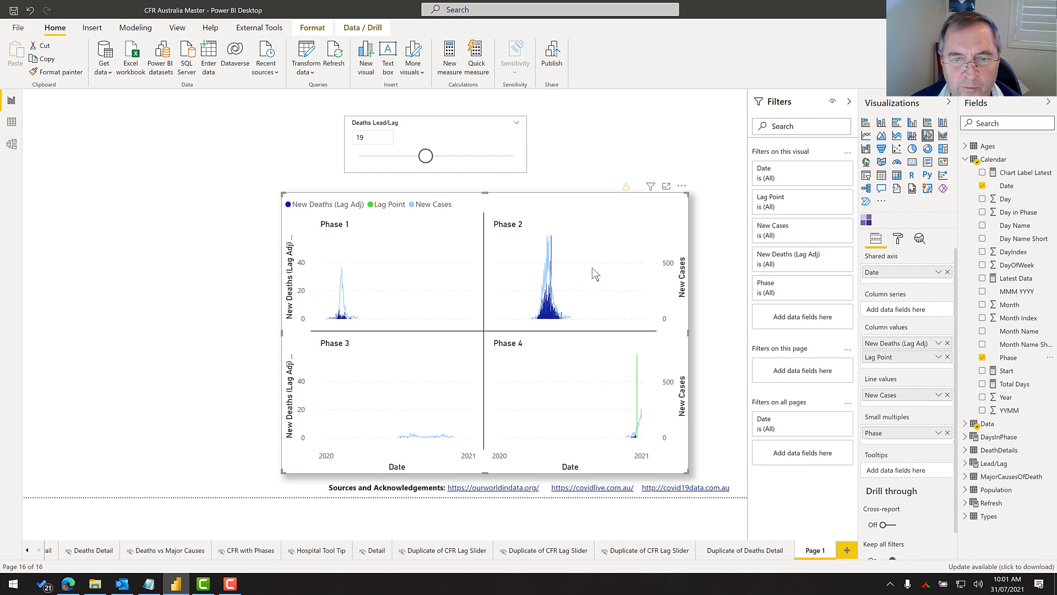
{"action": "left_click", "coordinate": [948, 272]}
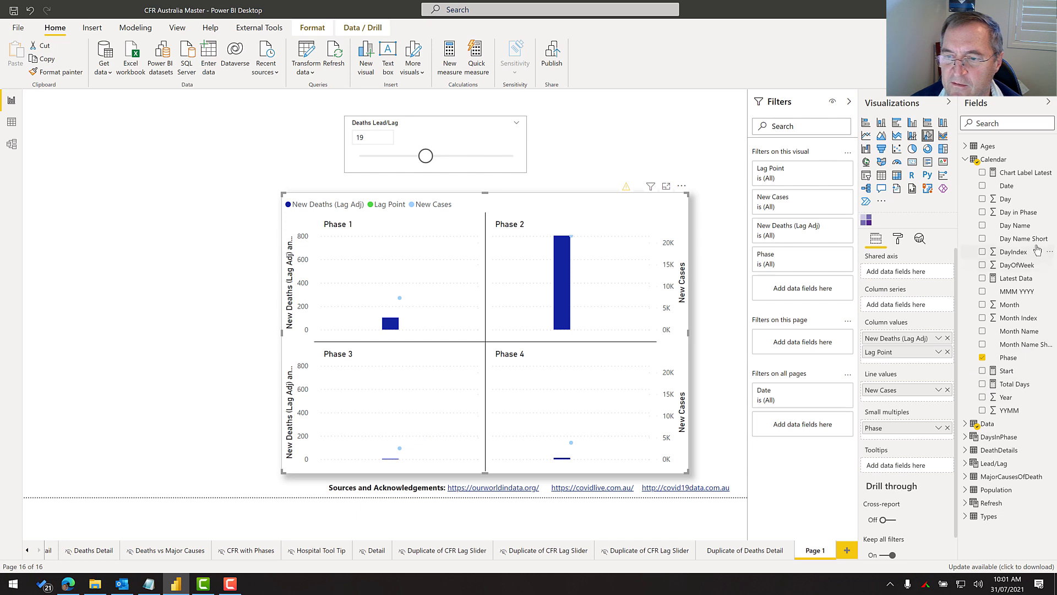
{"action": "left_click_drag", "start_coordinate": [1022, 237], "coordinate": [889, 273]}
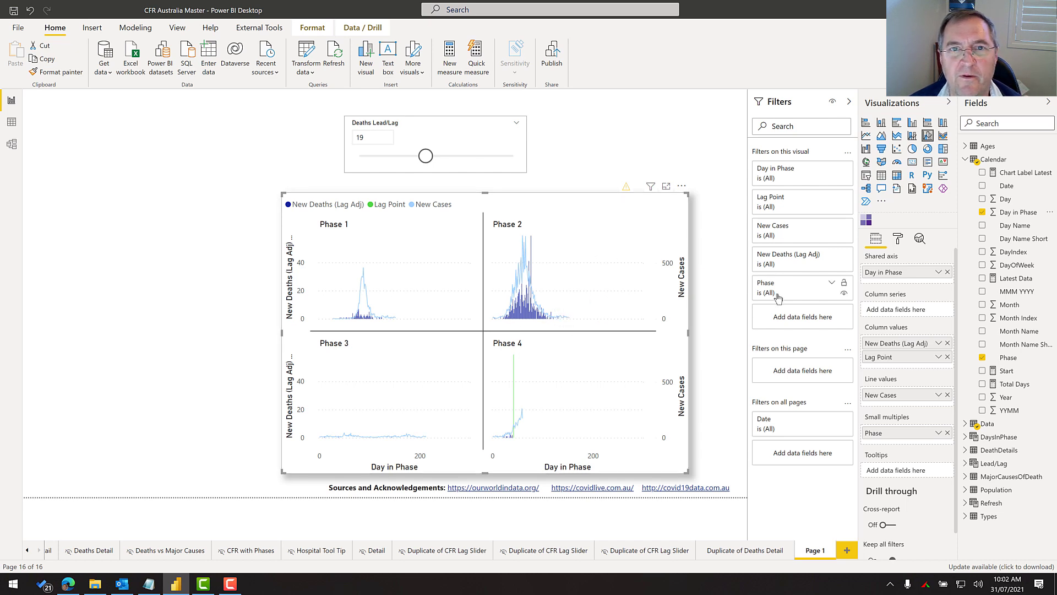
Open the X axis formatting settings of the small-multiples chart
{"action": "left_click", "coordinate": [898, 239]}
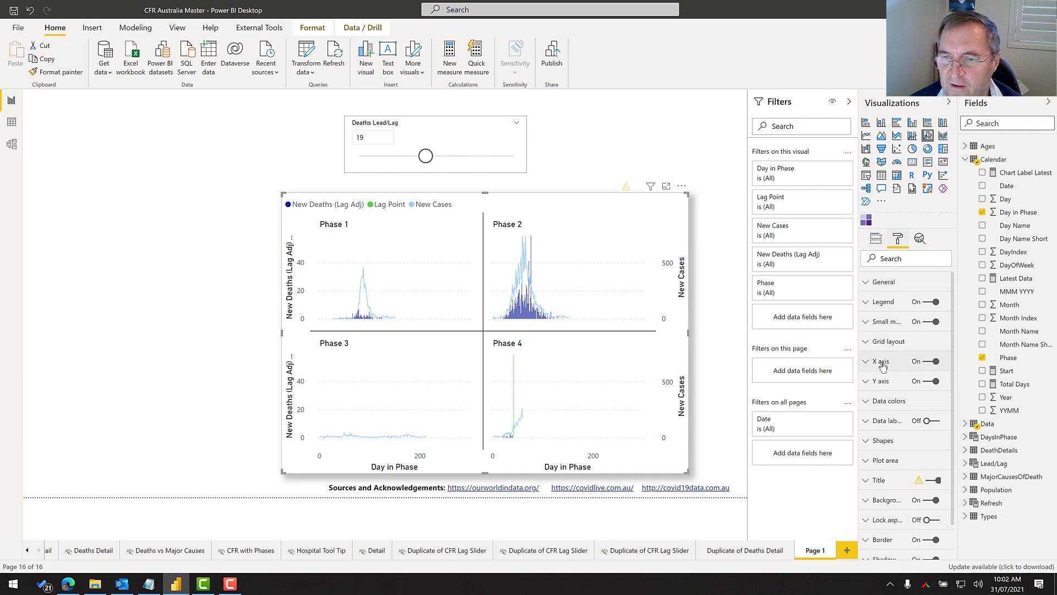
{"action": "left_click", "coordinate": [881, 362]}
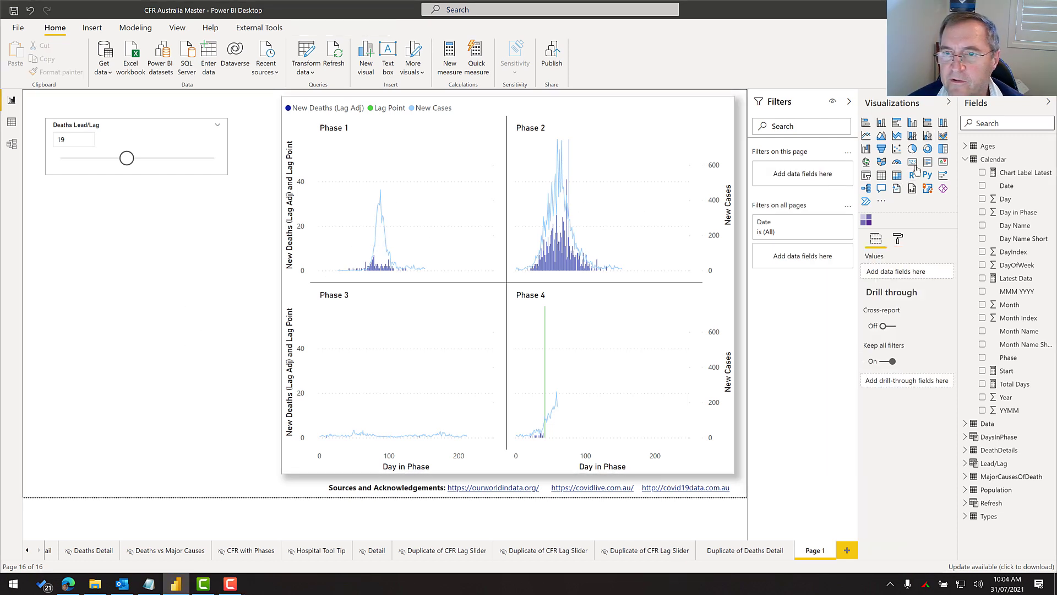
Add a line chart with Day in Phase on the axis and Phase as the legend
{"action": "left_click", "coordinate": [867, 136]}
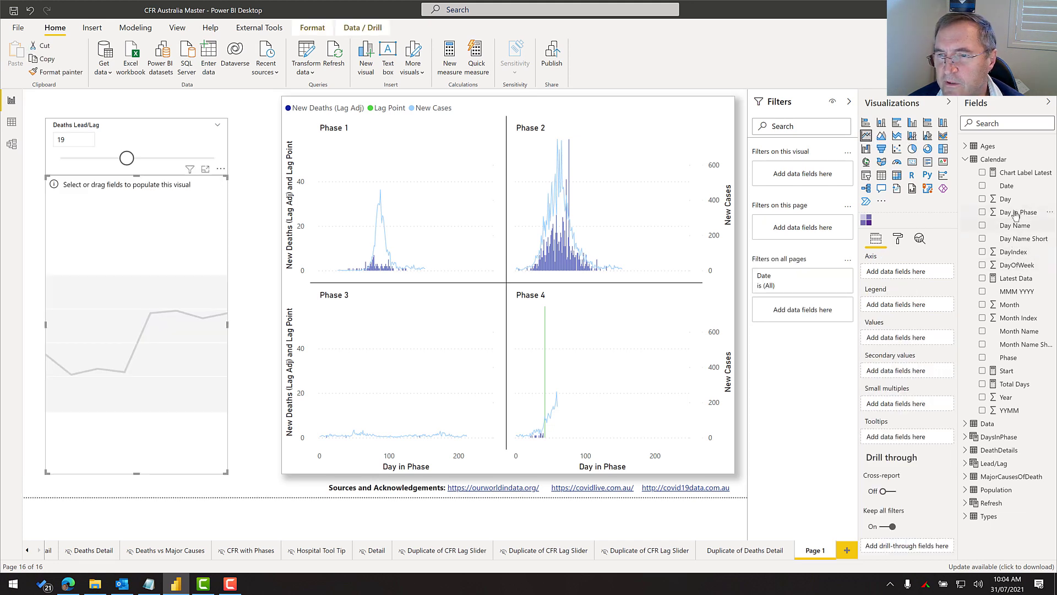
{"action": "left_click_drag", "start_coordinate": [981, 347], "coordinate": [898, 306]}
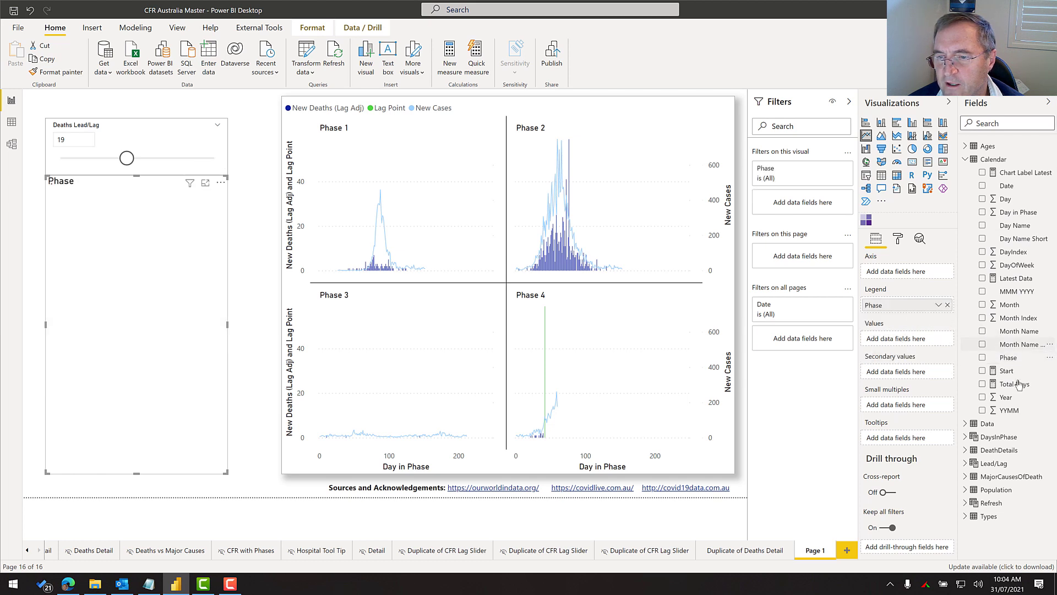
{"action": "left_click_drag", "start_coordinate": [1016, 218], "coordinate": [897, 271]}
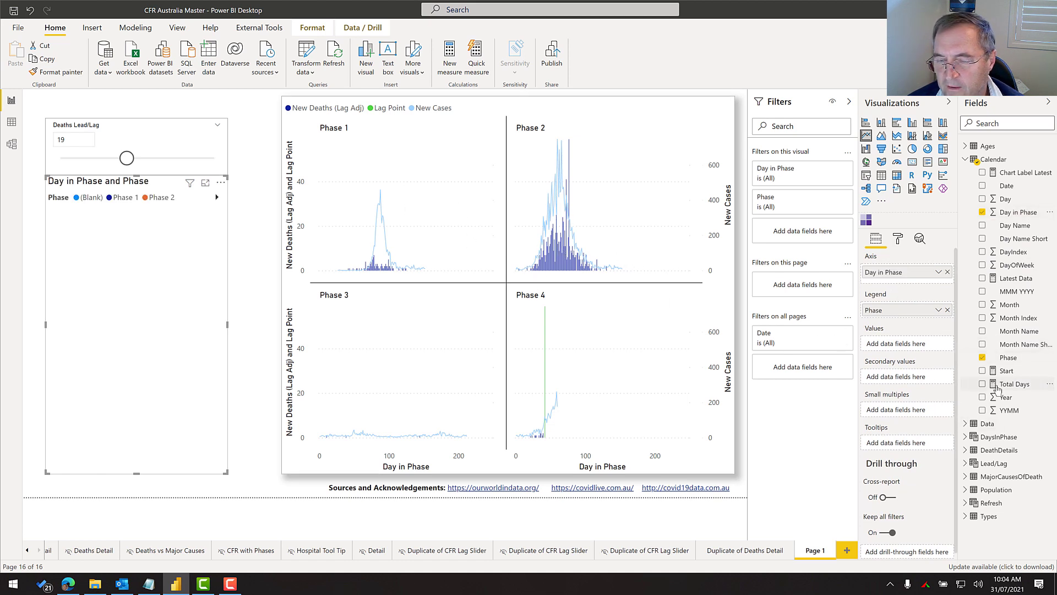
Plot New Cases from the Data table as the line chart's values, enlarge the chart and place it over the small-multiples chart
{"action": "left_click", "coordinate": [966, 425]}
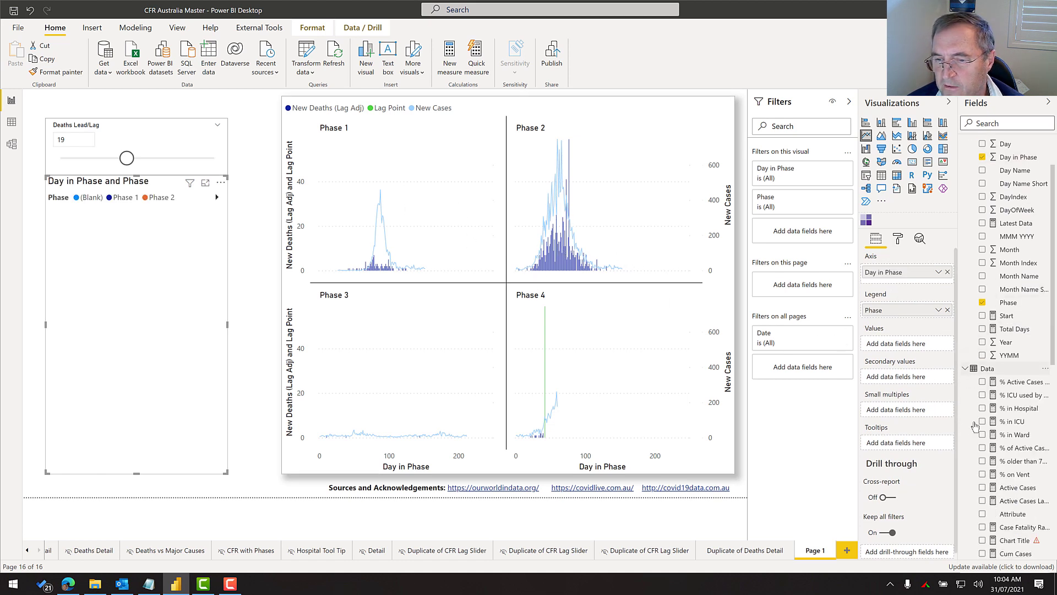
{"action": "scroll", "coordinate": [1018, 396], "scroll_direction": "down", "scroll_amount": 4}
{"action": "scroll", "coordinate": [1027, 420], "scroll_direction": "down", "scroll_amount": 1}
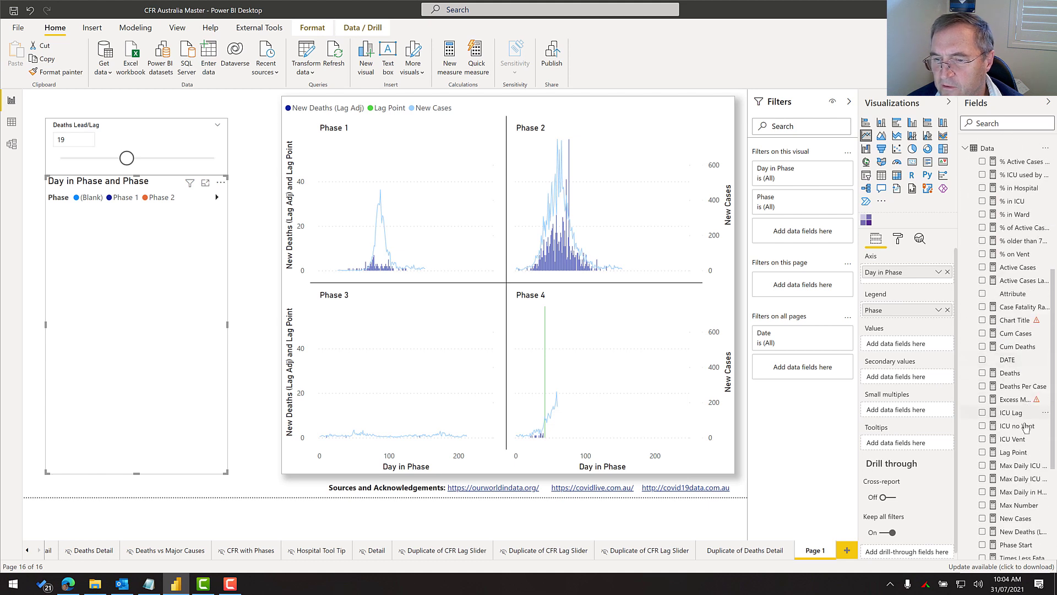
{"action": "scroll", "coordinate": [1022, 424], "scroll_direction": "down", "scroll_amount": 1}
{"action": "scroll", "coordinate": [1022, 425], "scroll_direction": "down", "scroll_amount": 1}
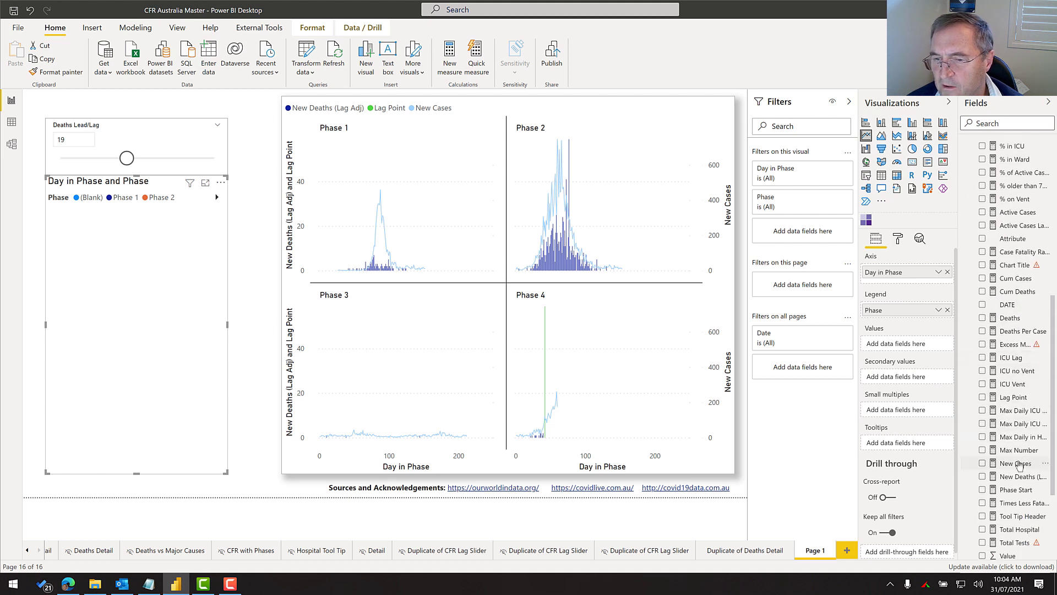
{"action": "left_click_drag", "start_coordinate": [1016, 463], "coordinate": [514, 200]}
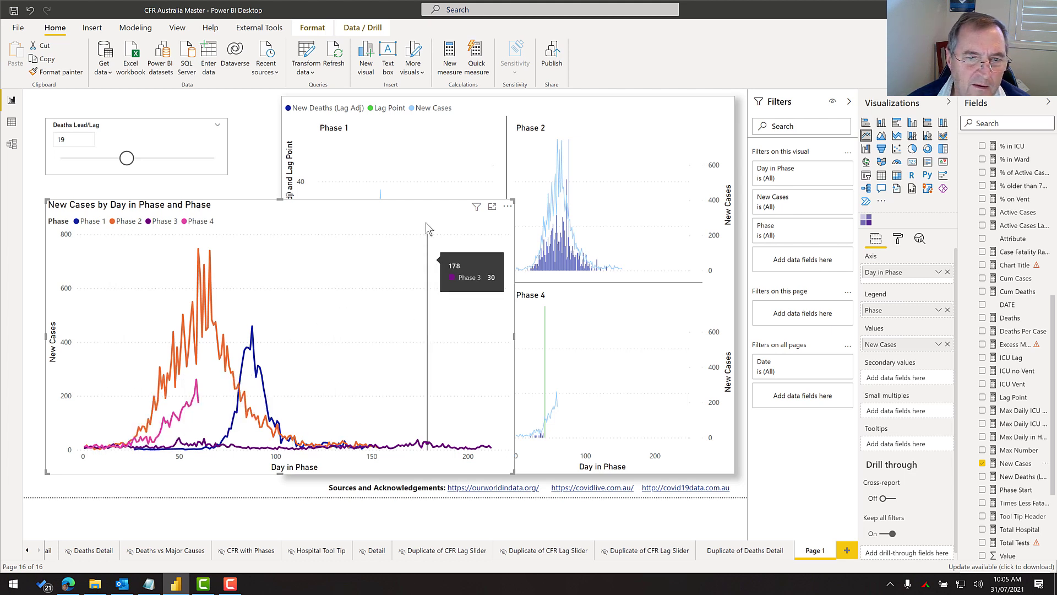
{"action": "left_click_drag", "start_coordinate": [428, 209], "coordinate": [546, 199]}
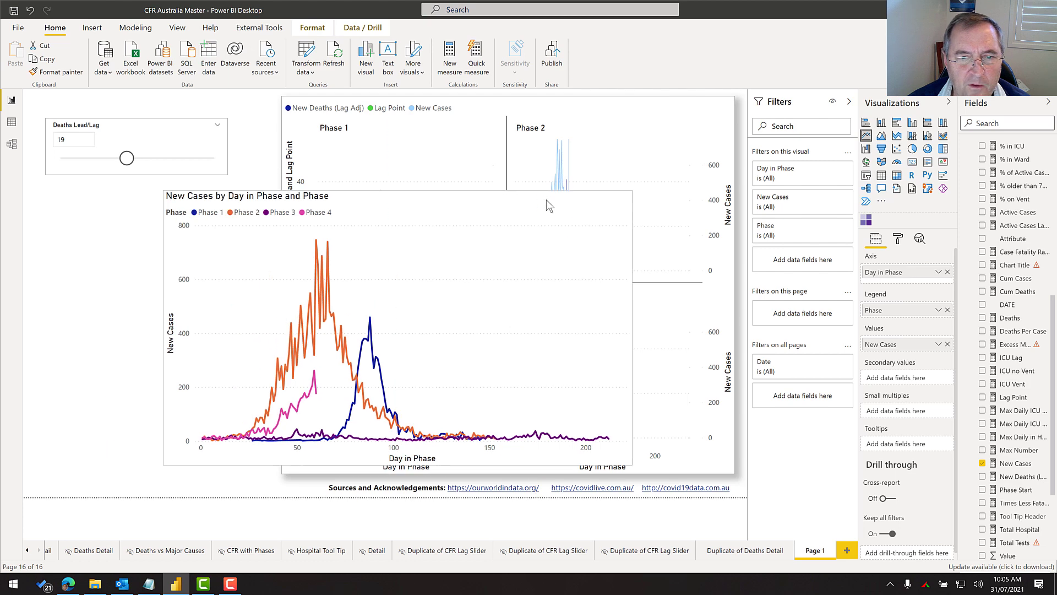
Convert the line chart to a matrix, sort it by Day in Phase in ascending order and shift it across the page
{"action": "left_click", "coordinate": [896, 175]}
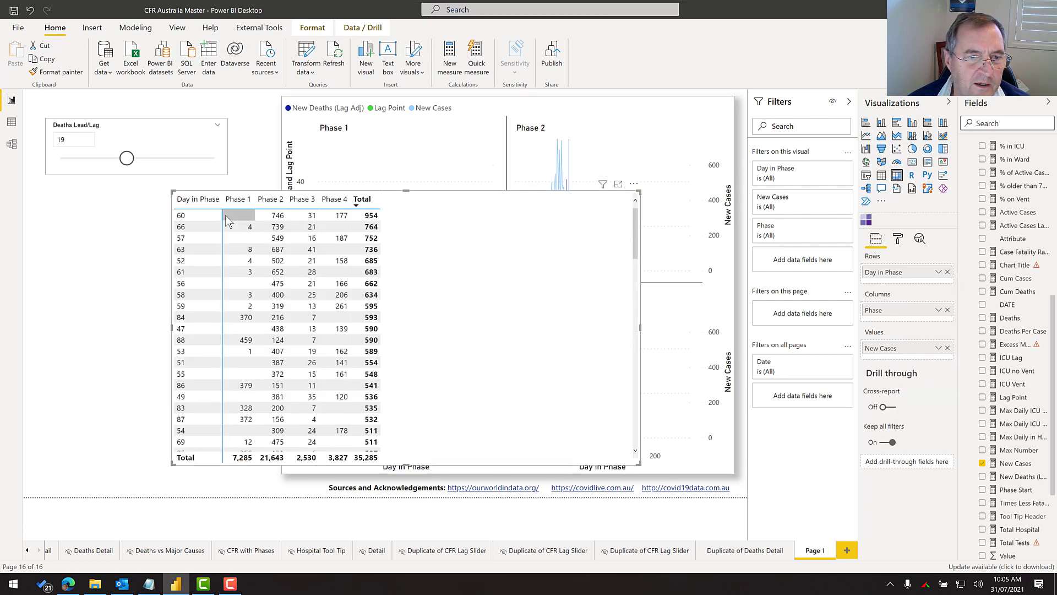
{"action": "left_click", "coordinate": [191, 199]}
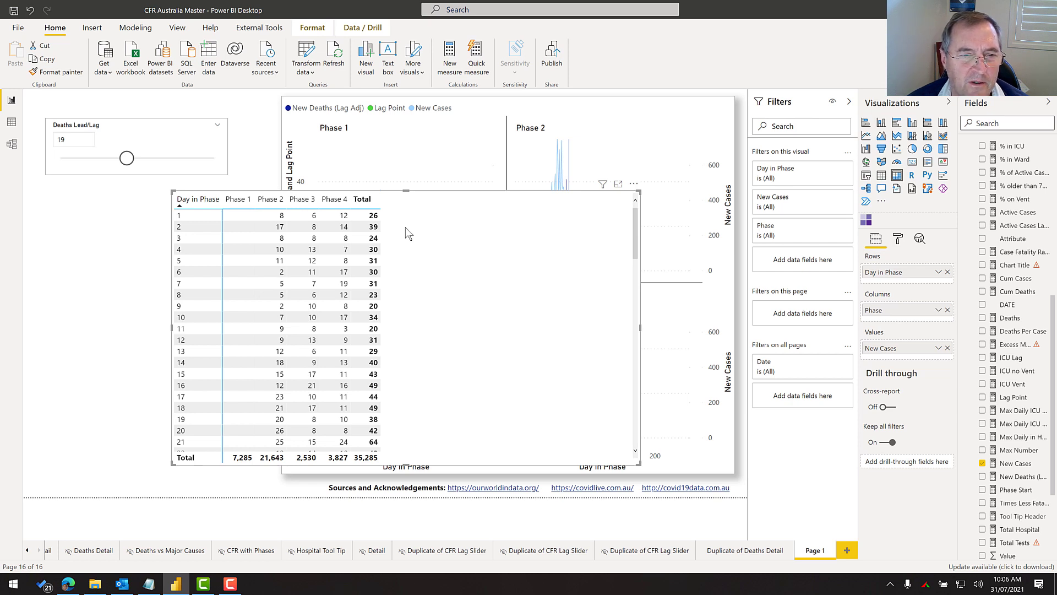
{"action": "left_click_drag", "start_coordinate": [438, 259], "coordinate": [521, 256]}
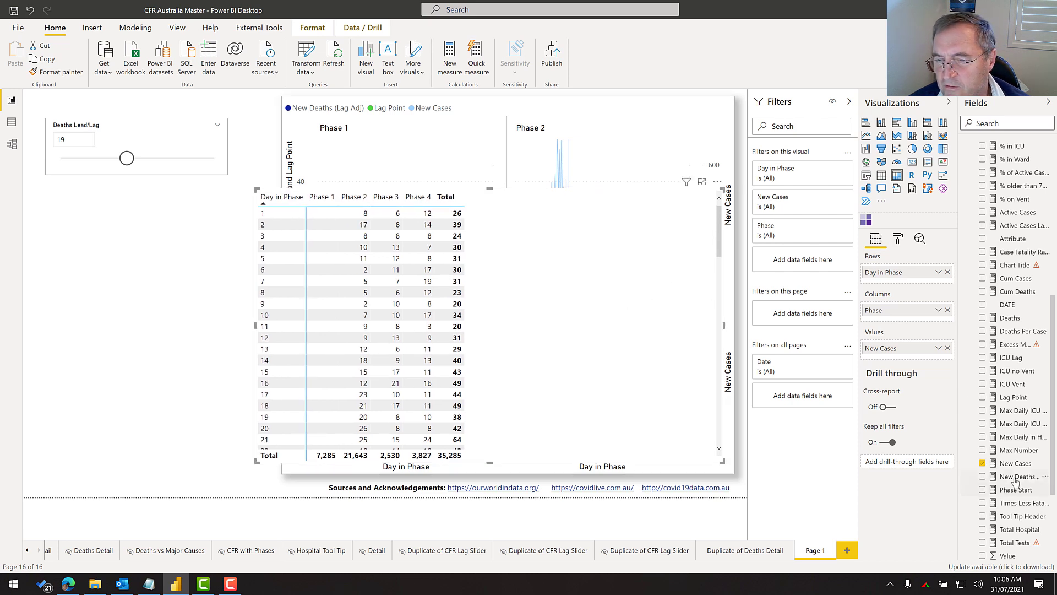
Replace New Cases with Cum Cases in the matrix values and review the cumulative cases of each phase by day
{"action": "left_click", "coordinate": [982, 463]}
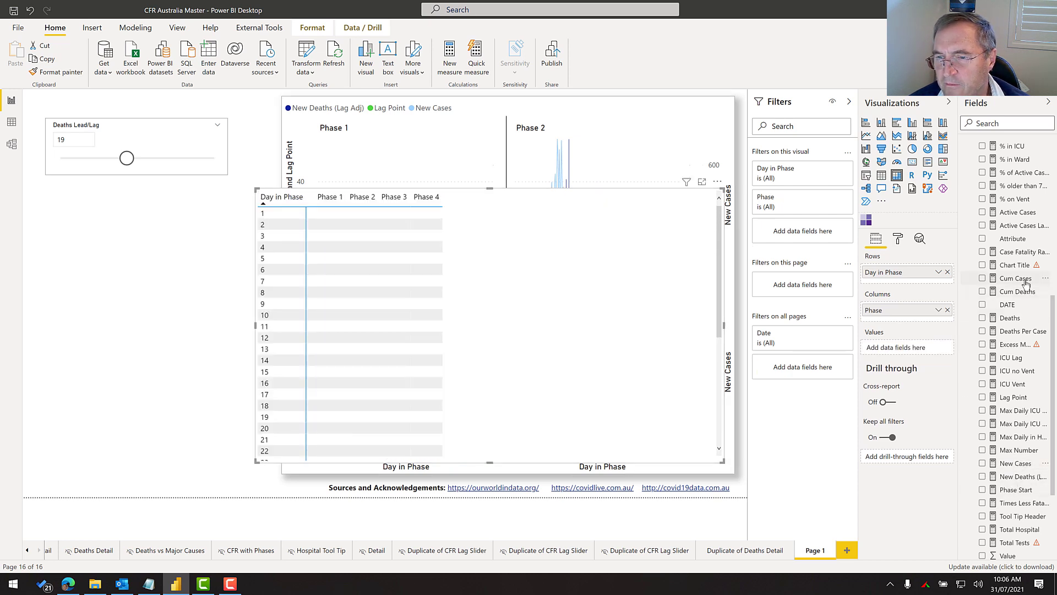
{"action": "left_click_drag", "start_coordinate": [1024, 281], "coordinate": [517, 301]}
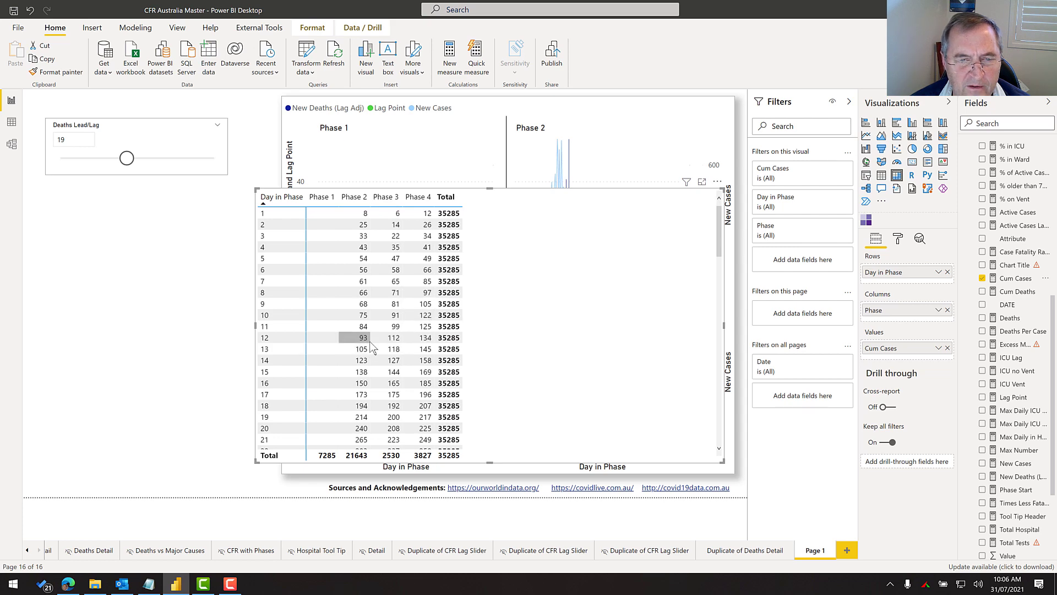
{"action": "scroll", "coordinate": [379, 356], "scroll_direction": "down", "scroll_amount": 3}
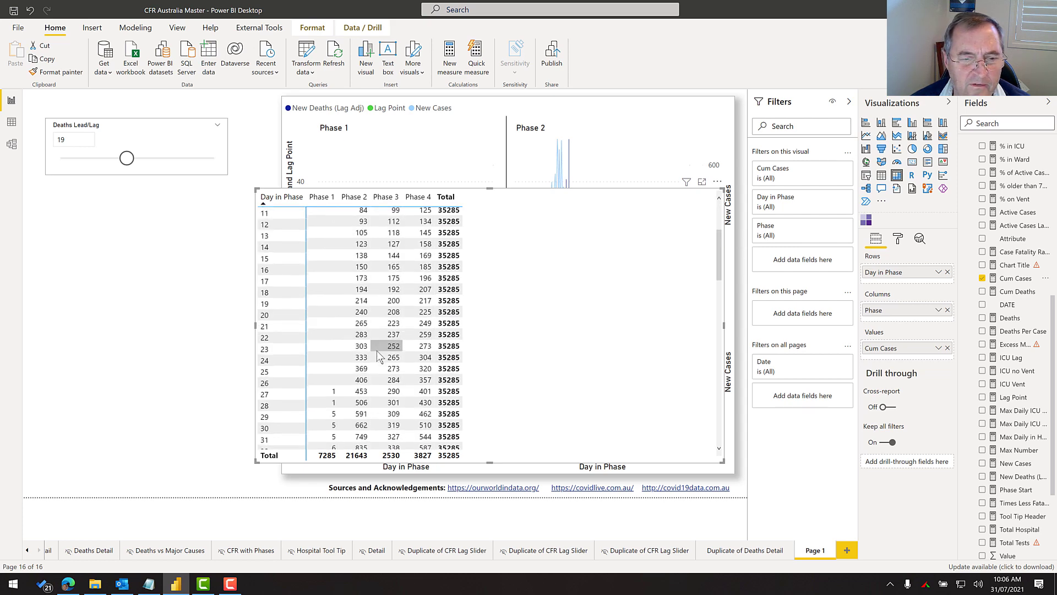
{"action": "scroll", "coordinate": [379, 356], "scroll_direction": "down", "scroll_amount": 7}
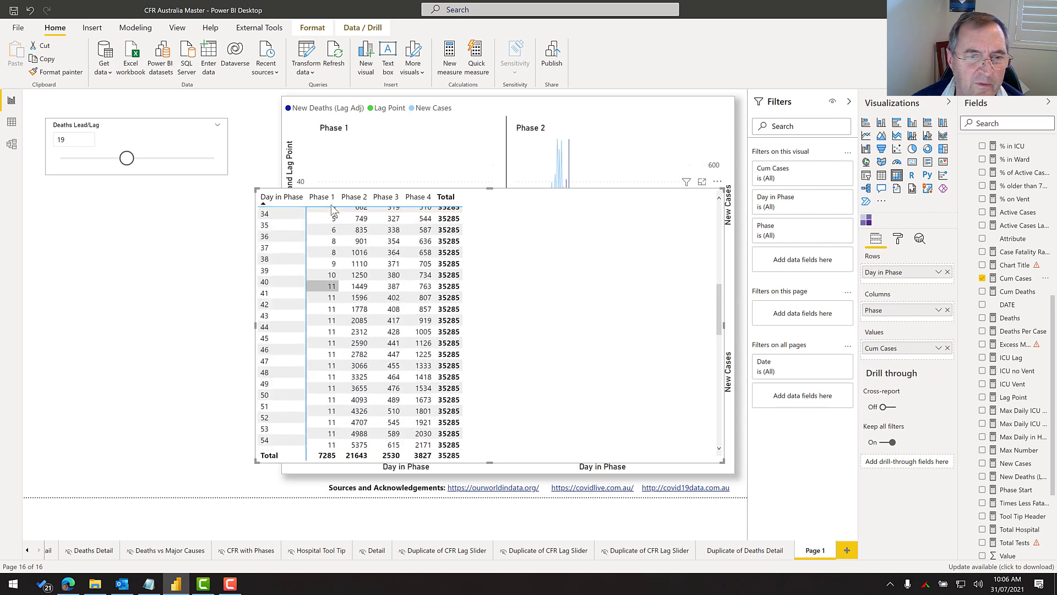
{"action": "scroll", "coordinate": [333, 220], "scroll_direction": "up", "scroll_amount": 4}
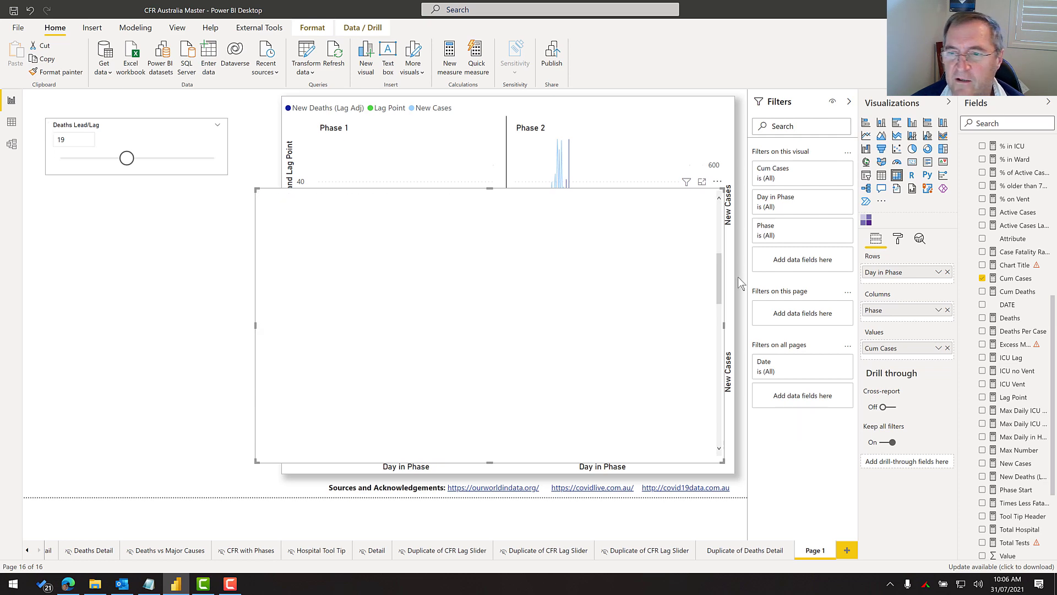
Replace Day in Phase with Date in the matrix rows and move Phase from the columns to the rows above Date
{"action": "left_click", "coordinate": [947, 272]}
{"action": "scroll", "coordinate": [1015, 209], "scroll_direction": "up", "scroll_amount": 5}
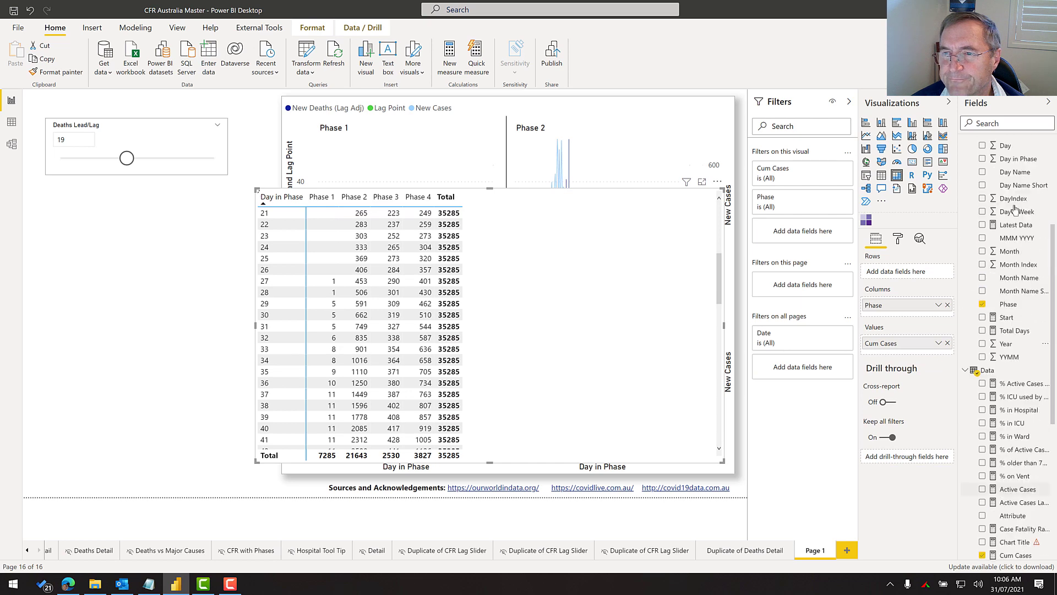
{"action": "scroll", "coordinate": [1014, 210], "scroll_direction": "up", "scroll_amount": 2}
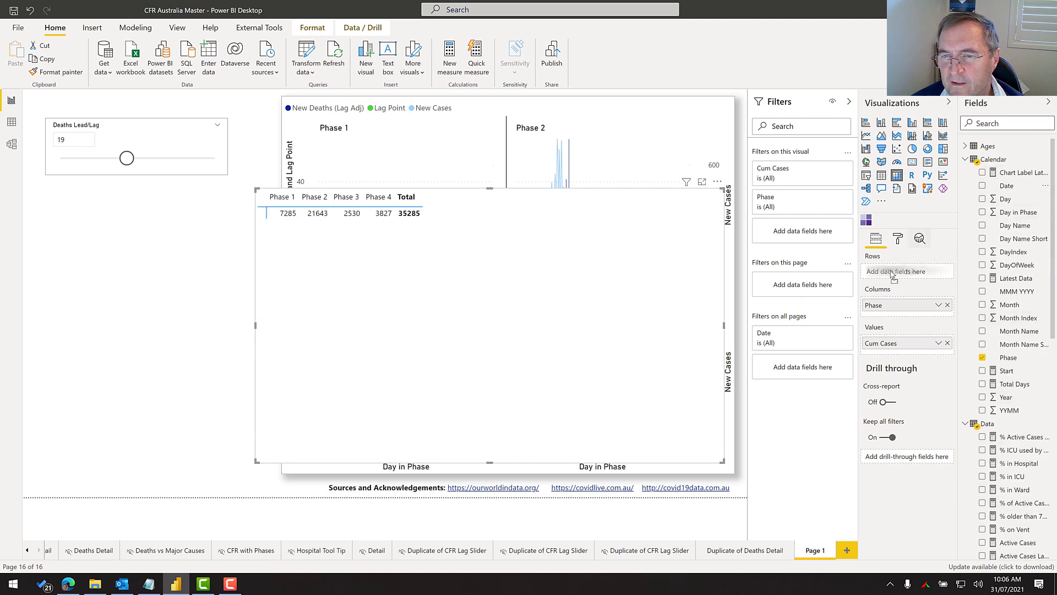
{"action": "left_click_drag", "start_coordinate": [892, 274], "coordinate": [891, 273]}
{"action": "left_click_drag", "start_coordinate": [890, 311], "coordinate": [894, 265]}
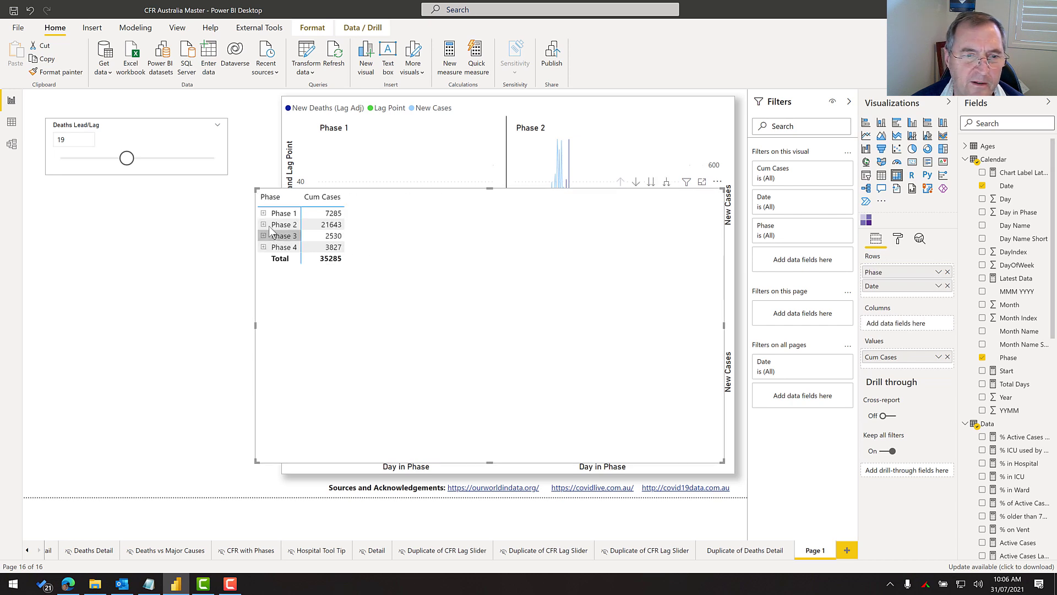
Examine the cumulative cases by date within Phase 1 and the list of phase start dates in Notepad
{"action": "left_click", "coordinate": [263, 213]}
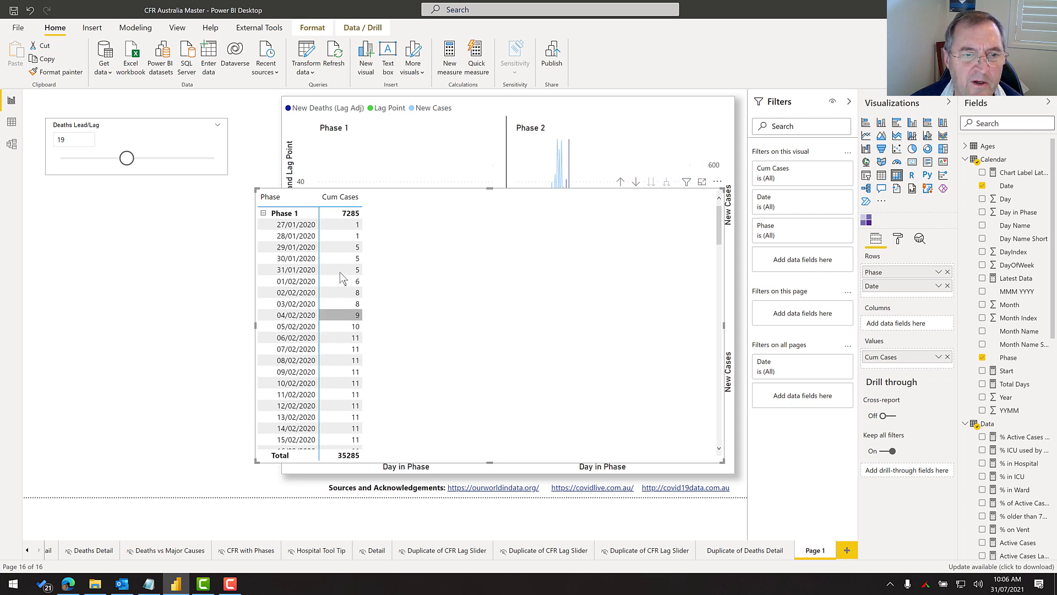
{"action": "left_click", "coordinate": [265, 215]}
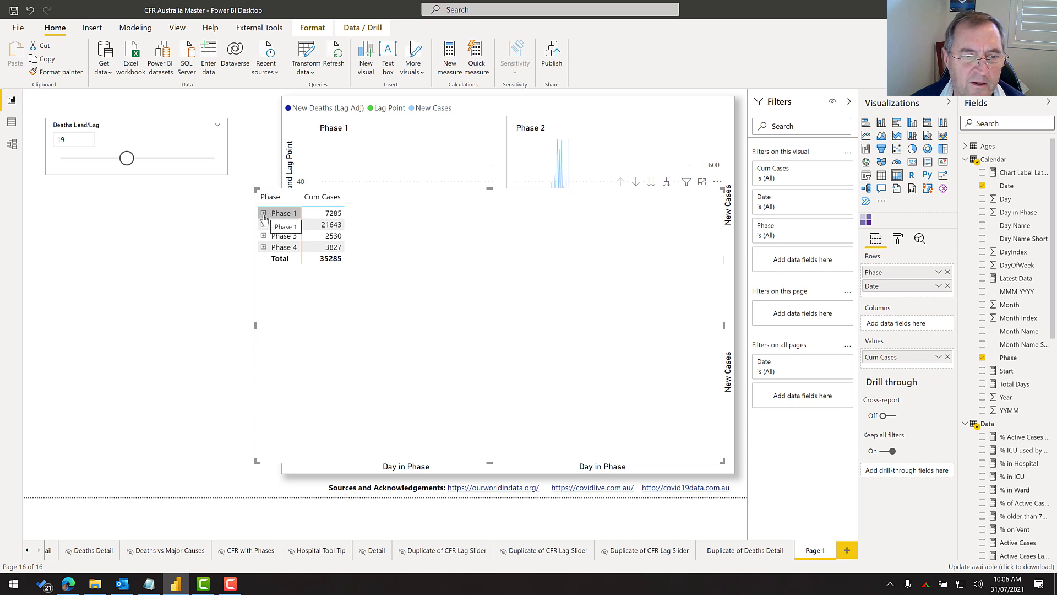
{"action": "key", "text": "alt+Tab"}
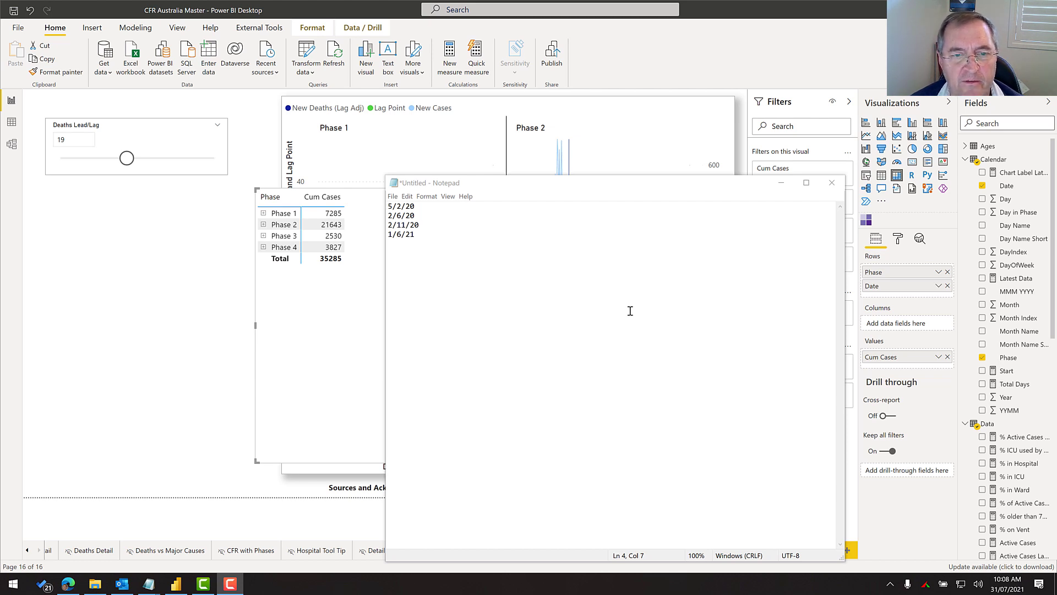
{"action": "left_click", "coordinate": [217, 98]}
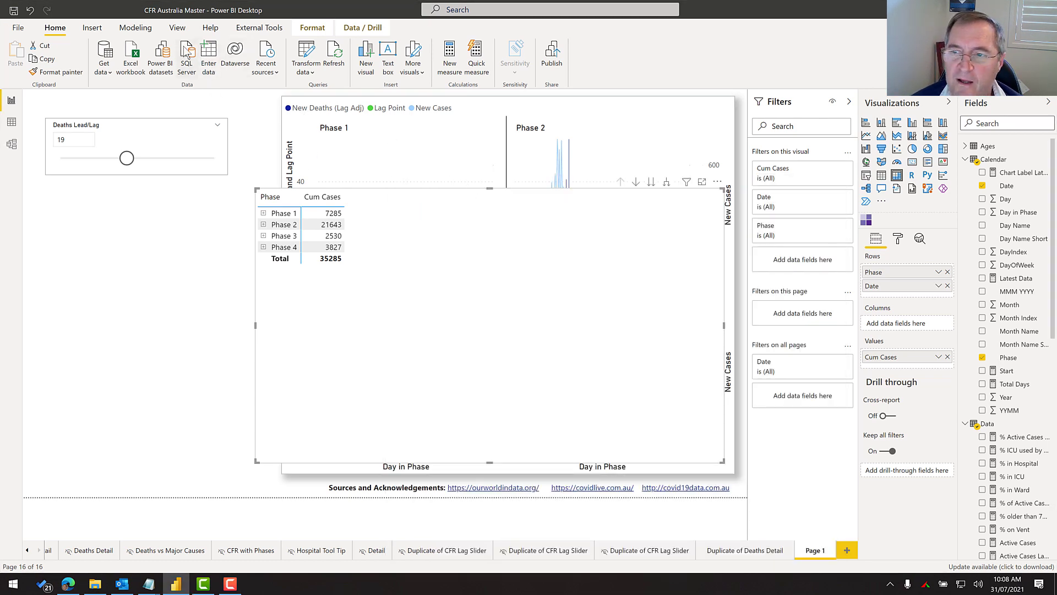
Open the Calendar query in the query editor and bring up the Phases query's source table for editing
{"action": "right_click", "coordinate": [999, 164]}
{"action": "left_click", "coordinate": [935, 222]}
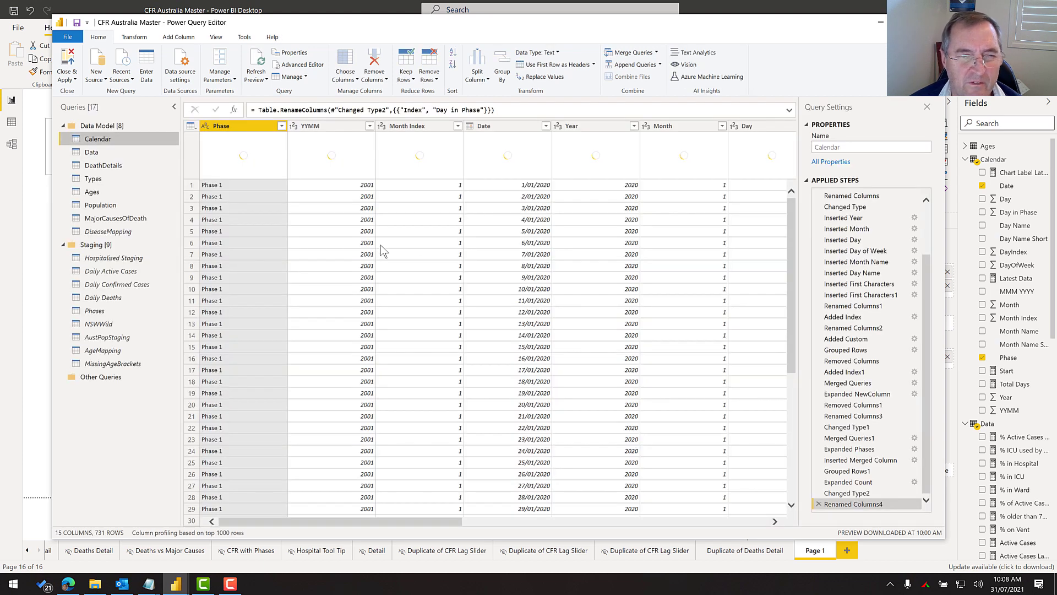
{"action": "left_click", "coordinate": [111, 314]}
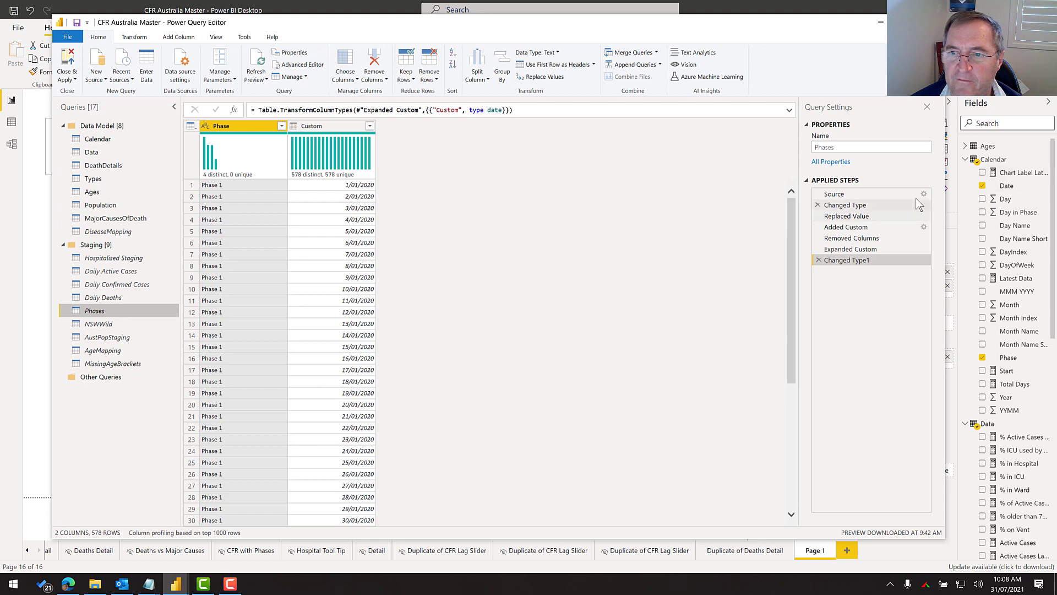
{"action": "left_click", "coordinate": [913, 194]}
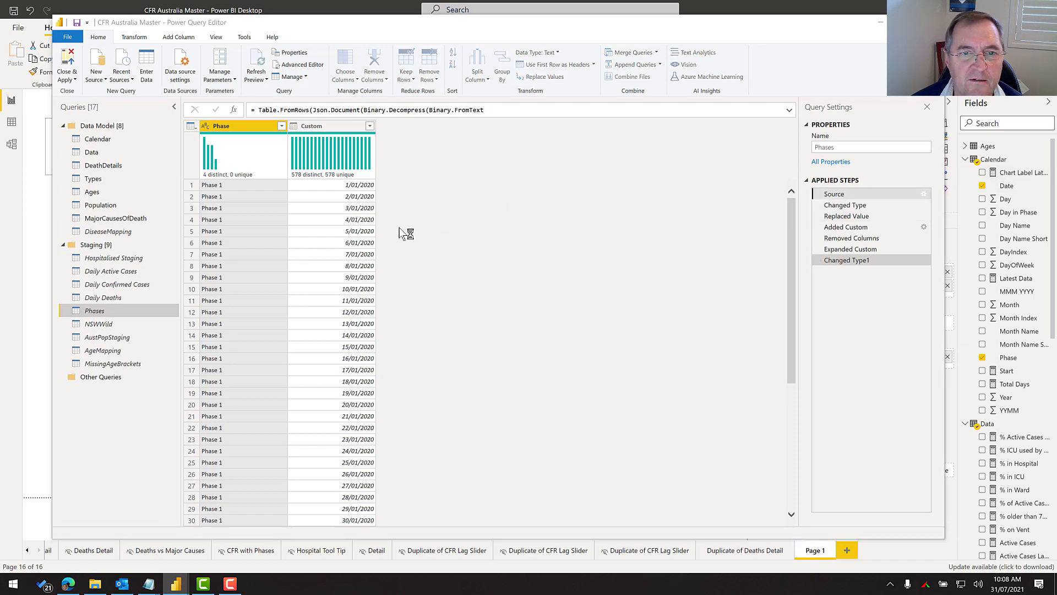
Set Phase 1 to 5/2/2020–1/06/2020, Phase 2 to 2/06/2020–1/11/2020 and Phase 3's start to 2/11/2020, and apply the changes to the report
{"action": "key", "text": "alt+Tab"}
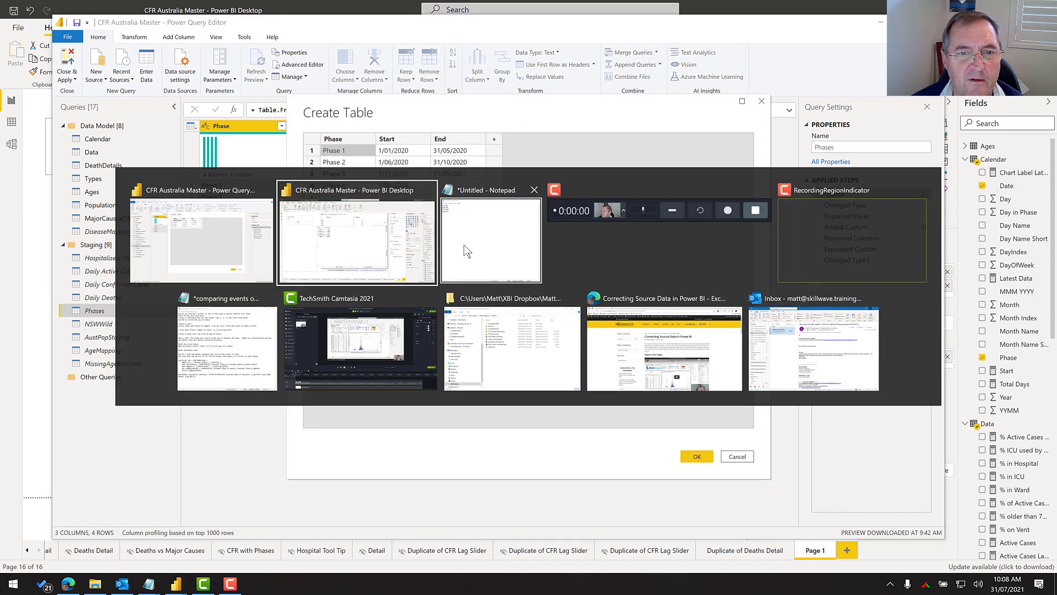
{"action": "left_click", "coordinate": [498, 231]}
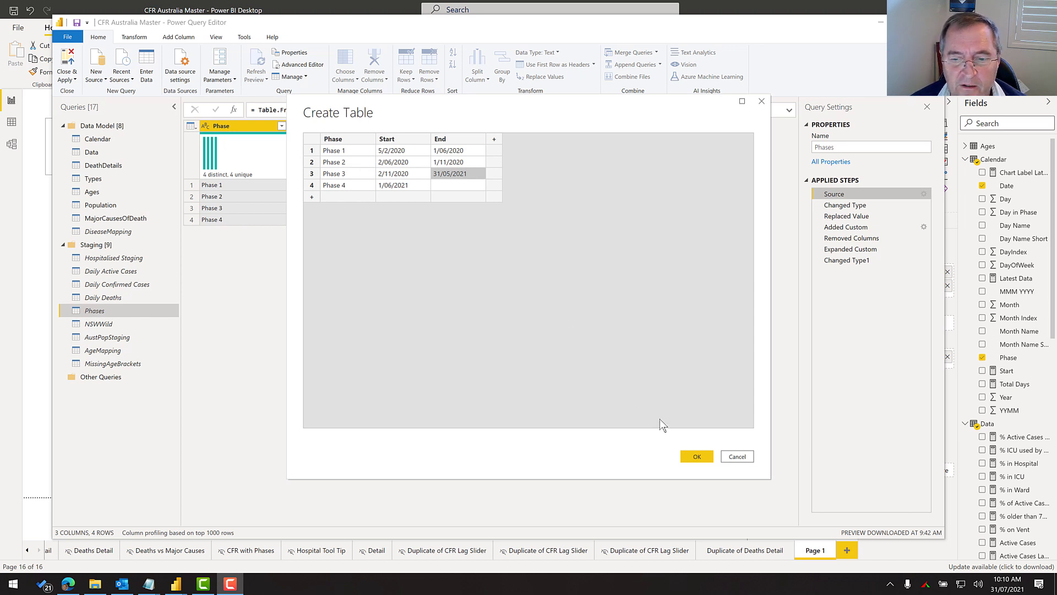
{"action": "left_click", "coordinate": [694, 455]}
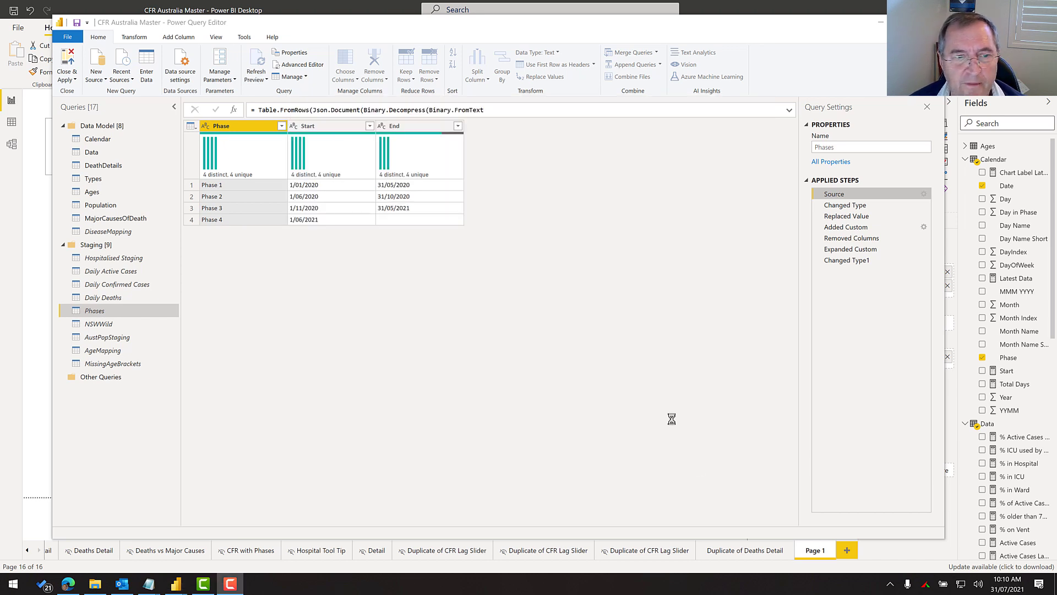
{"action": "left_click", "coordinate": [71, 61]}
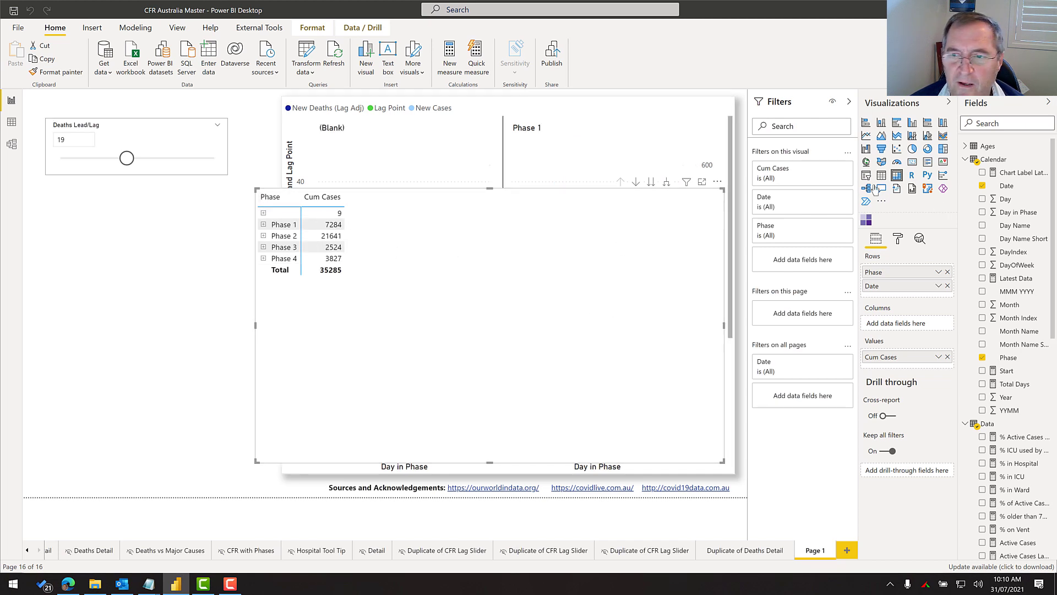
Convert the matrix to a line chart of Cum Cases by Day in Phase with Phase as the legend
{"action": "left_click", "coordinate": [865, 136]}
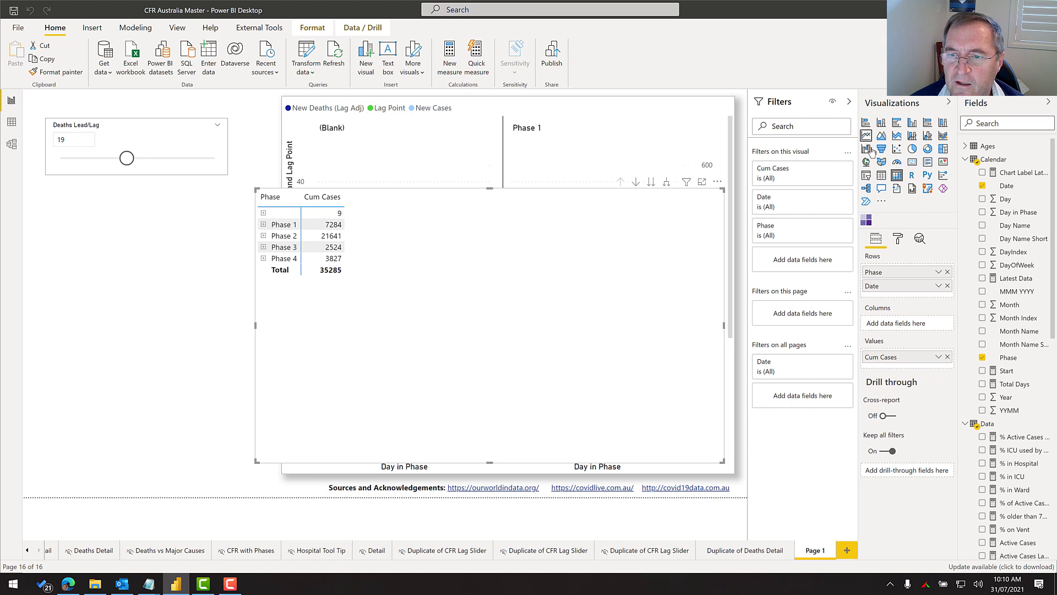
{"action": "left_click_drag", "start_coordinate": [889, 279], "coordinate": [869, 313]}
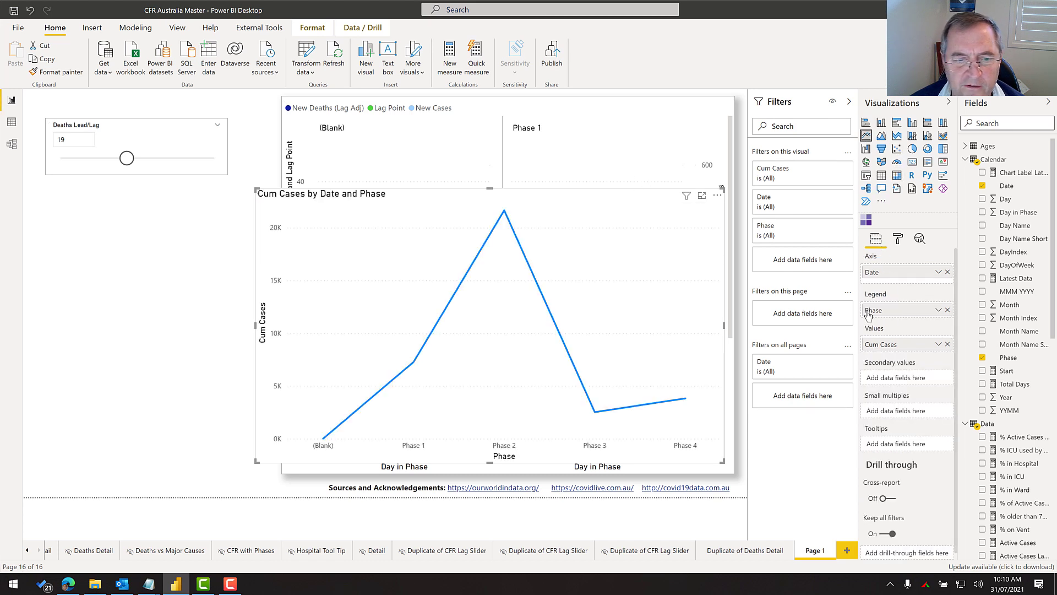
{"action": "left_click", "coordinate": [947, 272]}
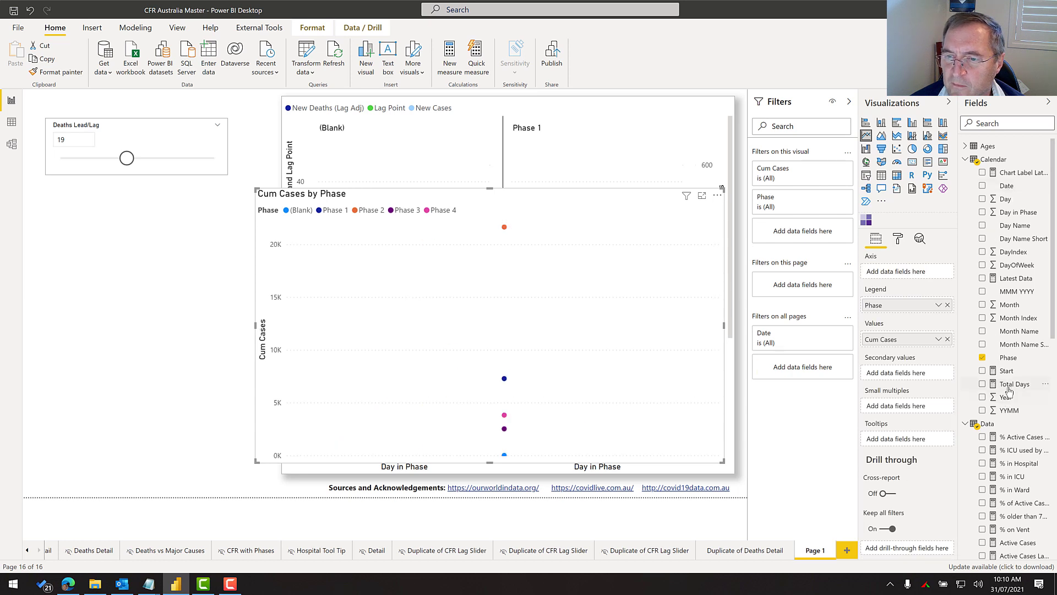
{"action": "left_click_drag", "start_coordinate": [1018, 212], "coordinate": [898, 272]}
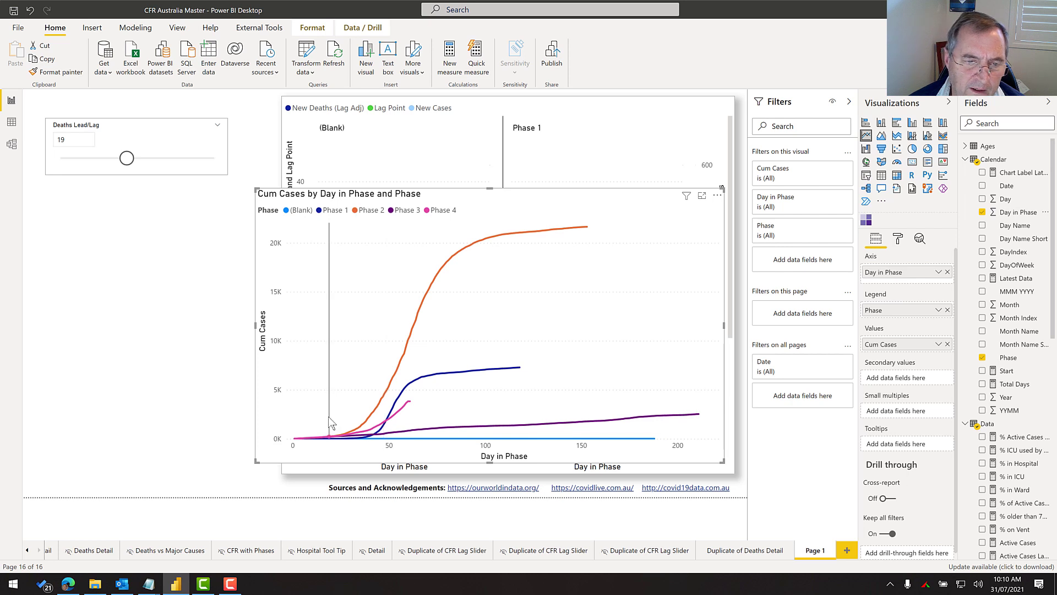
{"action": "mouse_move", "coordinate": [506, 410]}
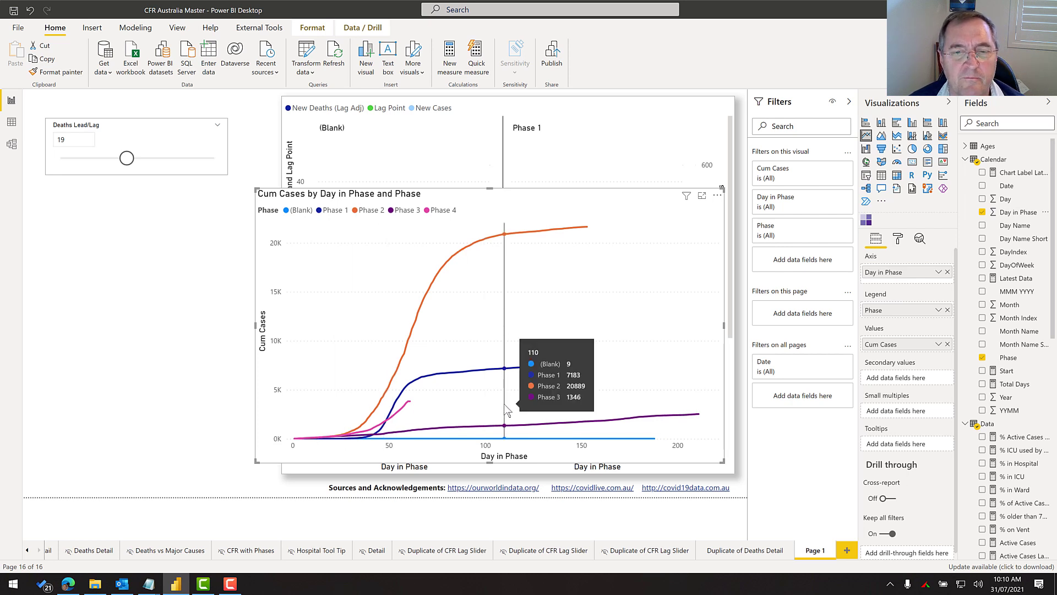
Replace Cum Cases with New Cases as the line chart's values and compare the phases' daily curves
{"action": "left_click", "coordinate": [947, 344]}
{"action": "scroll", "coordinate": [1019, 435], "scroll_direction": "down", "scroll_amount": 5}
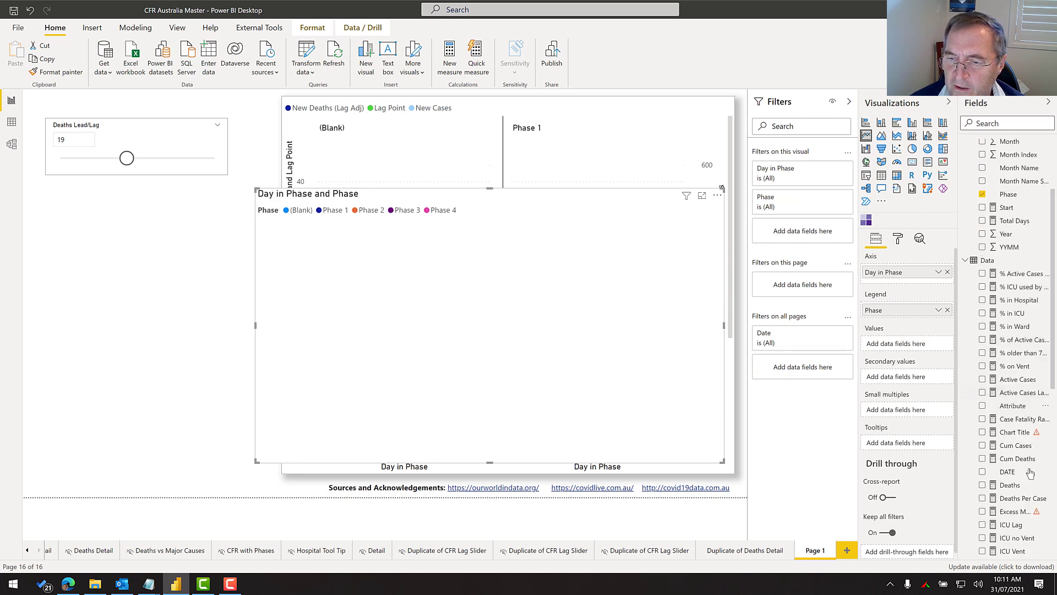
{"action": "scroll", "coordinate": [1023, 452], "scroll_direction": "down", "scroll_amount": 3}
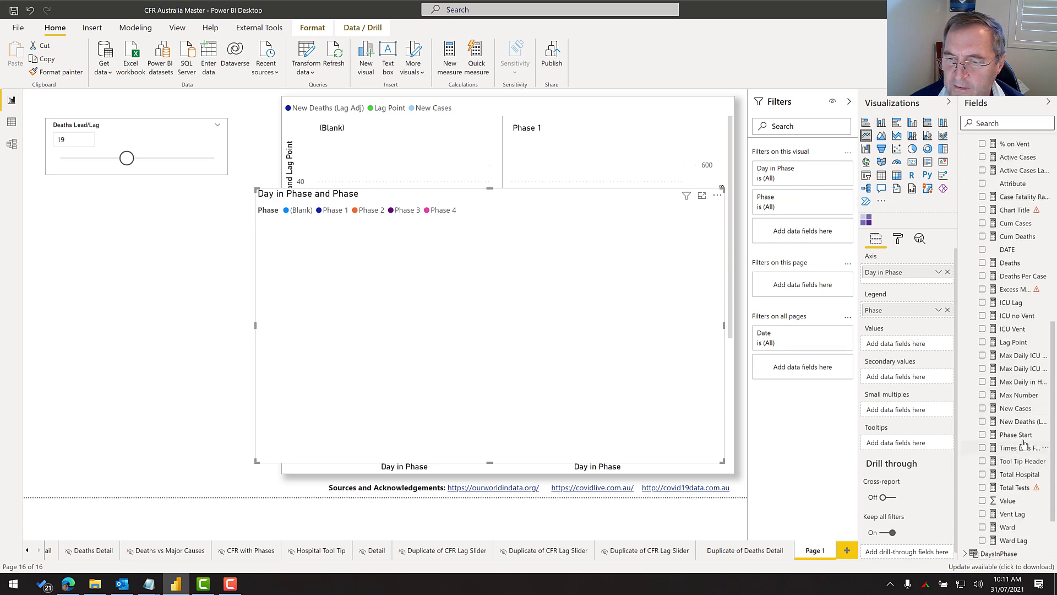
{"action": "left_click_drag", "start_coordinate": [1019, 412], "coordinate": [501, 355]}
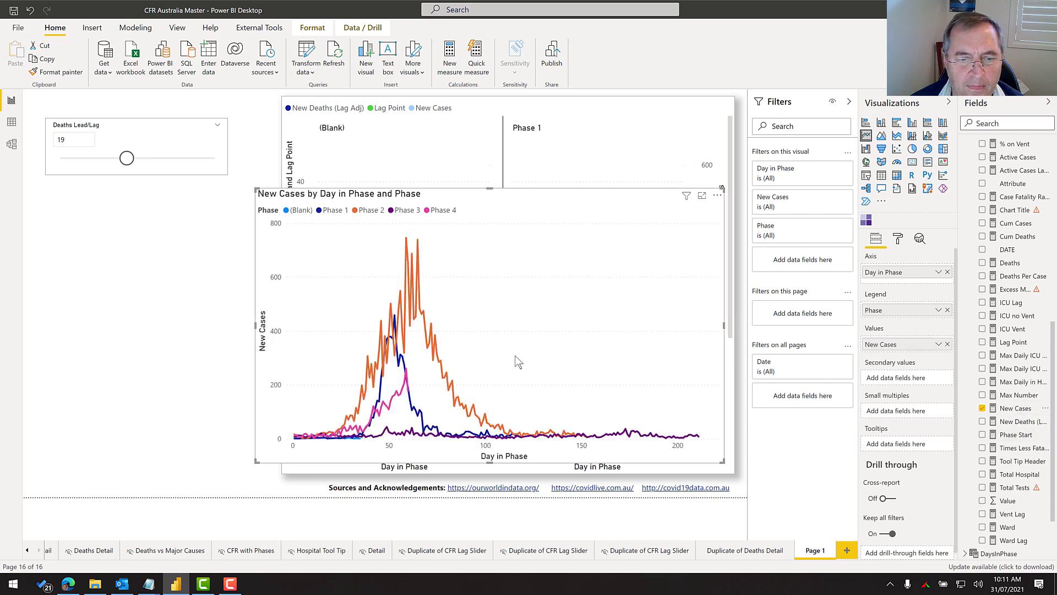
{"action": "mouse_move", "coordinate": [630, 348]}
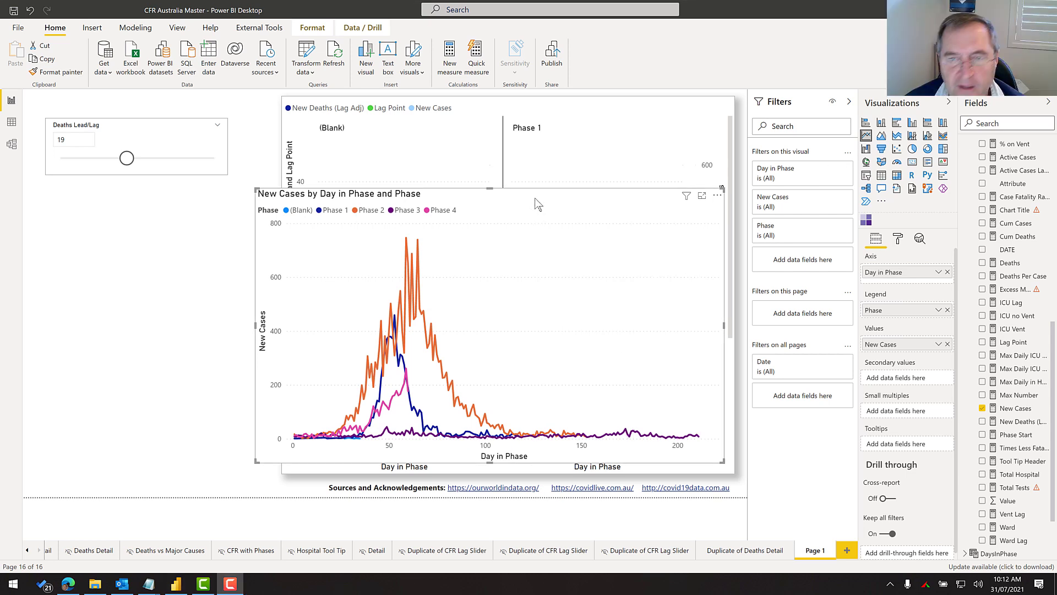
Delete the overlaid line chart and add a Phase filter on all pages that includes every phase except (Blank)
{"action": "key", "text": "Delete"}
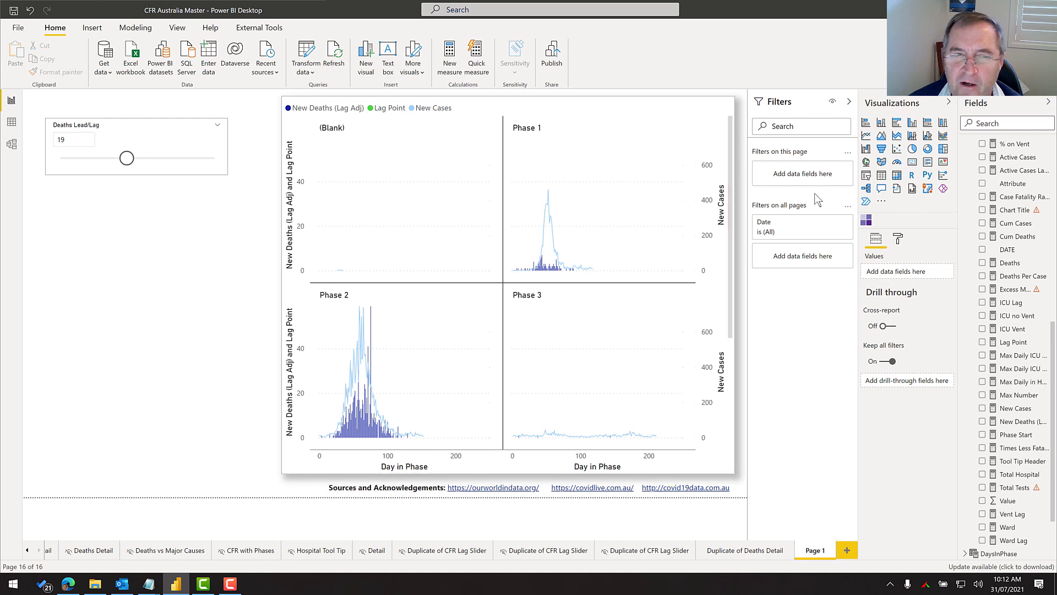
{"action": "scroll", "coordinate": [1011, 205], "scroll_direction": "up", "scroll_amount": 5}
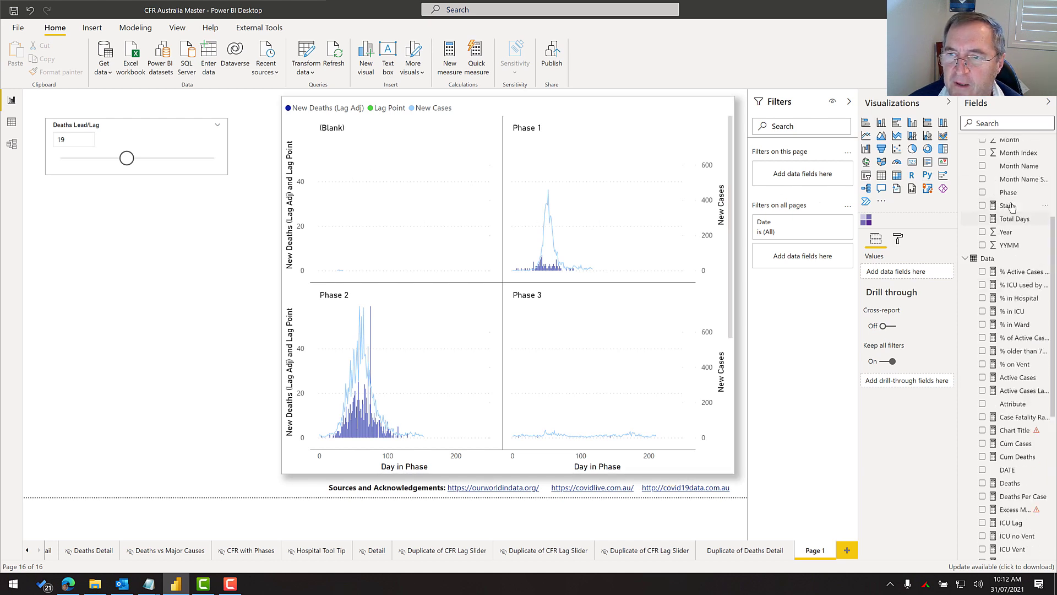
{"action": "scroll", "coordinate": [1011, 206], "scroll_direction": "up", "scroll_amount": 3}
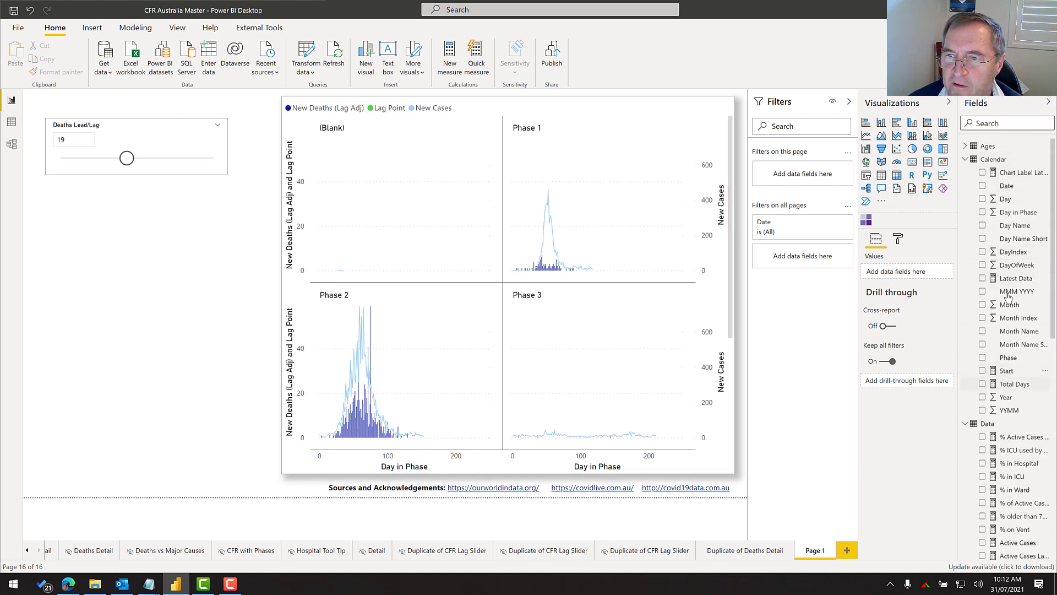
{"action": "left_click_drag", "start_coordinate": [1010, 357], "coordinate": [804, 259]}
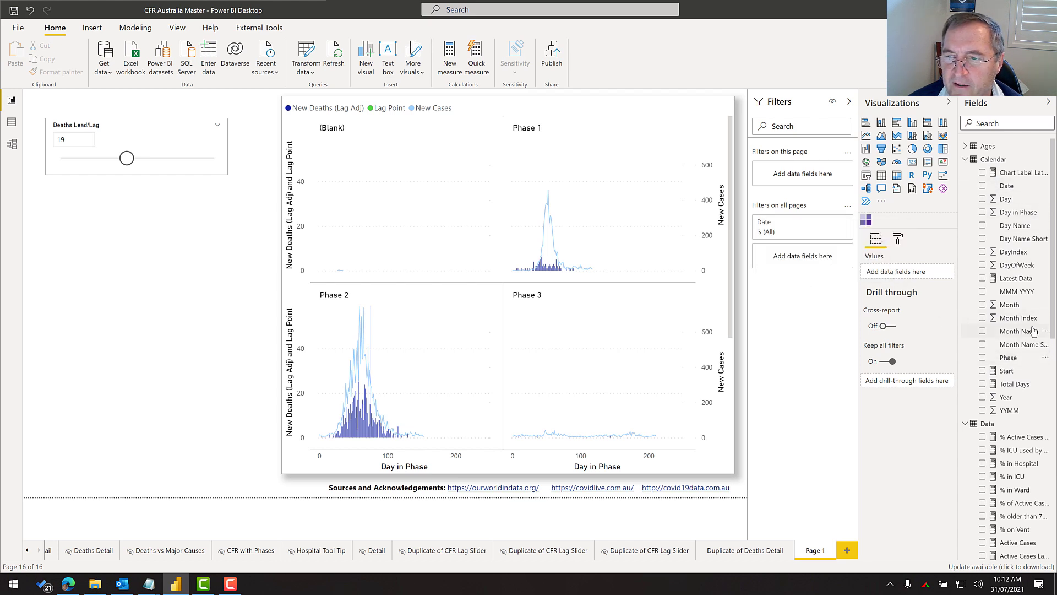
{"action": "left_click_drag", "start_coordinate": [1010, 358], "coordinate": [798, 260]}
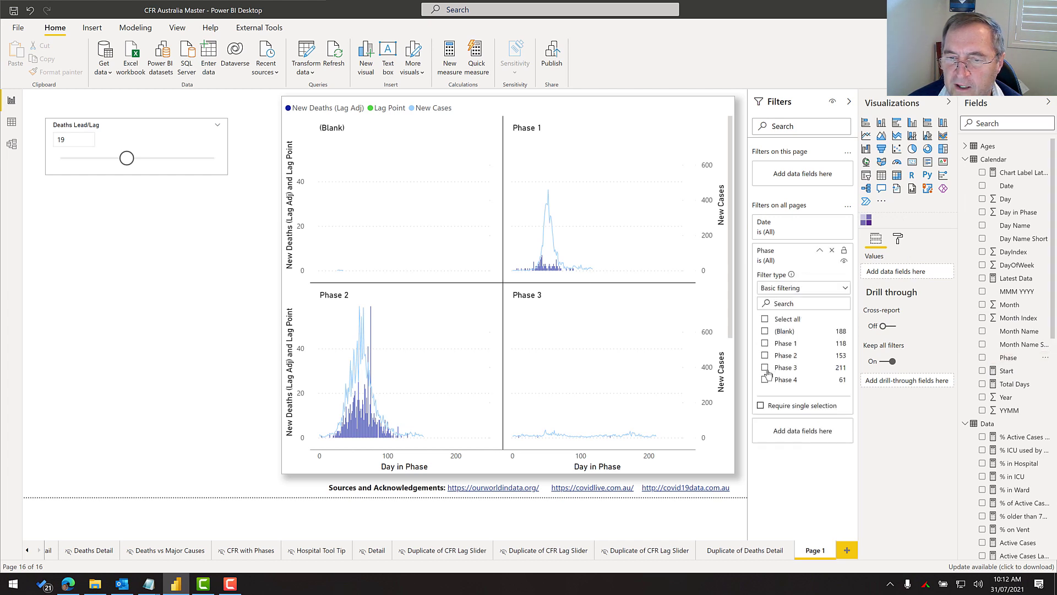
{"action": "left_click", "coordinate": [765, 319]}
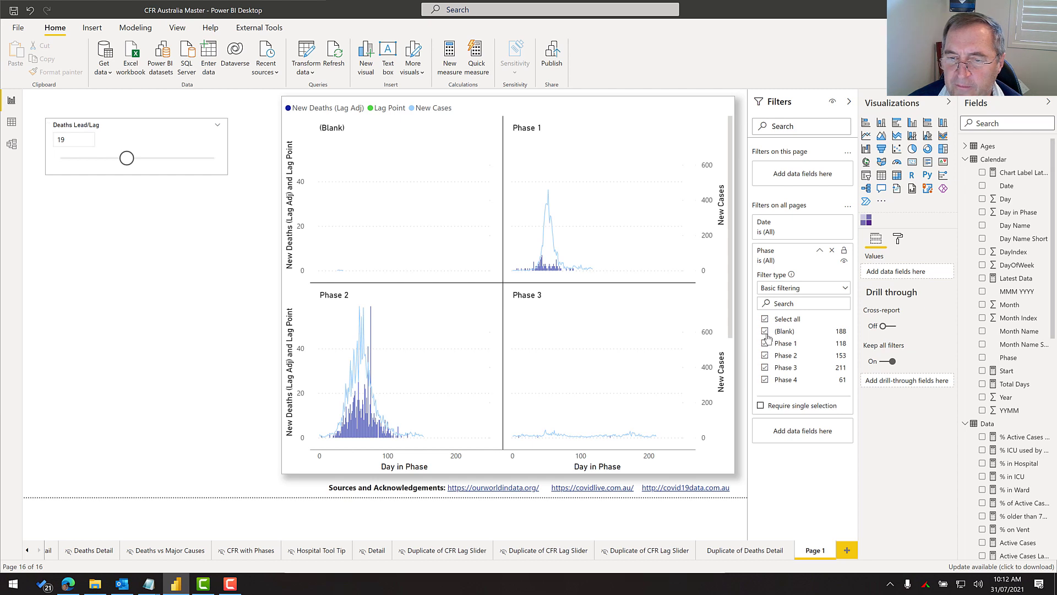
{"action": "left_click", "coordinate": [766, 332]}
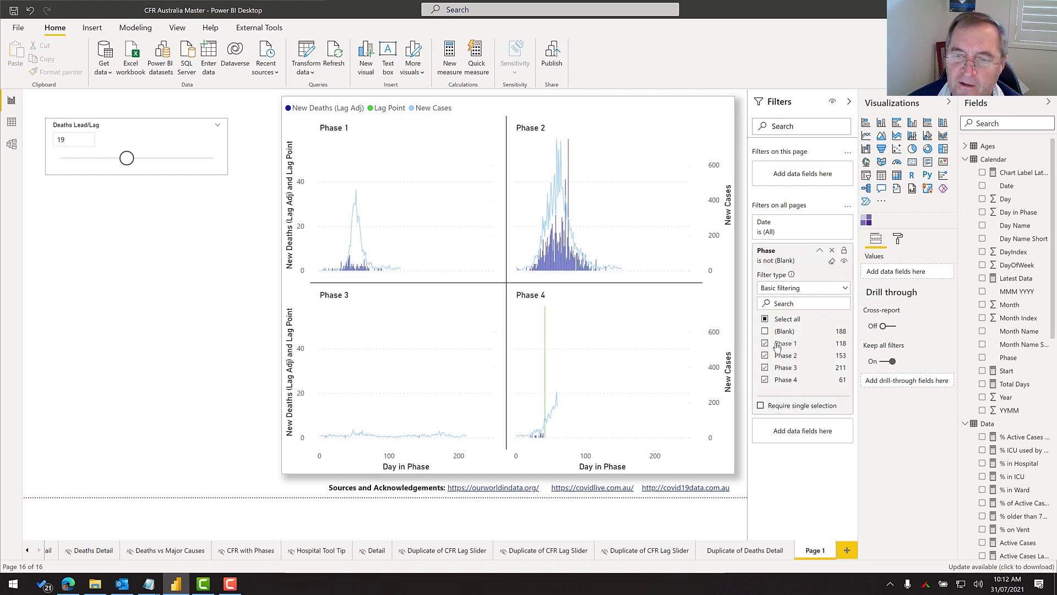
Switch the all-pages Phase filter to advanced filtering with the condition "is not blank" and apply it
{"action": "left_click", "coordinate": [797, 291]}
{"action": "left_click", "coordinate": [782, 304]}
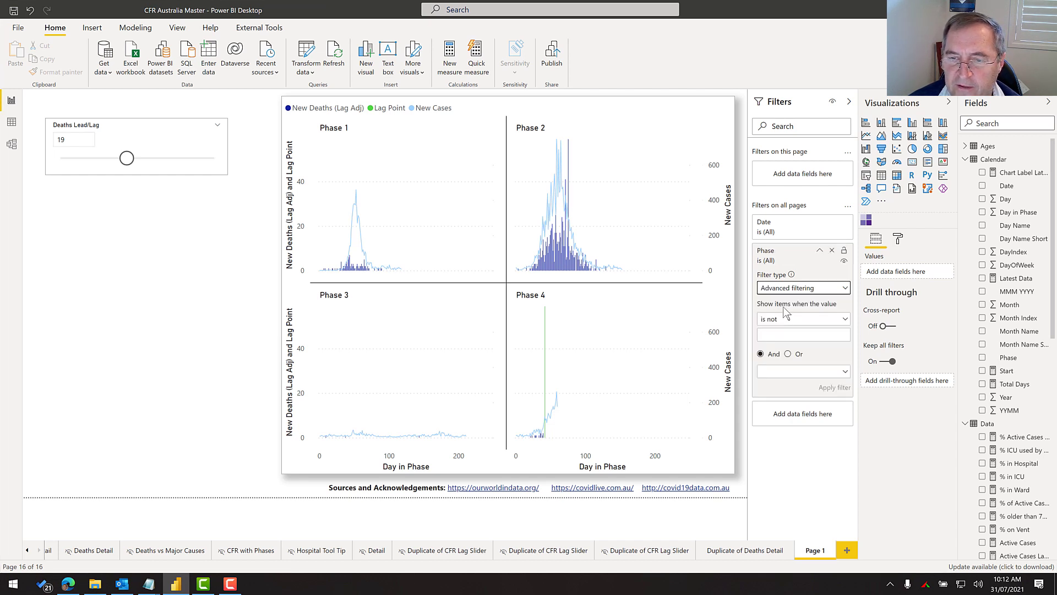
{"action": "left_click", "coordinate": [778, 321]}
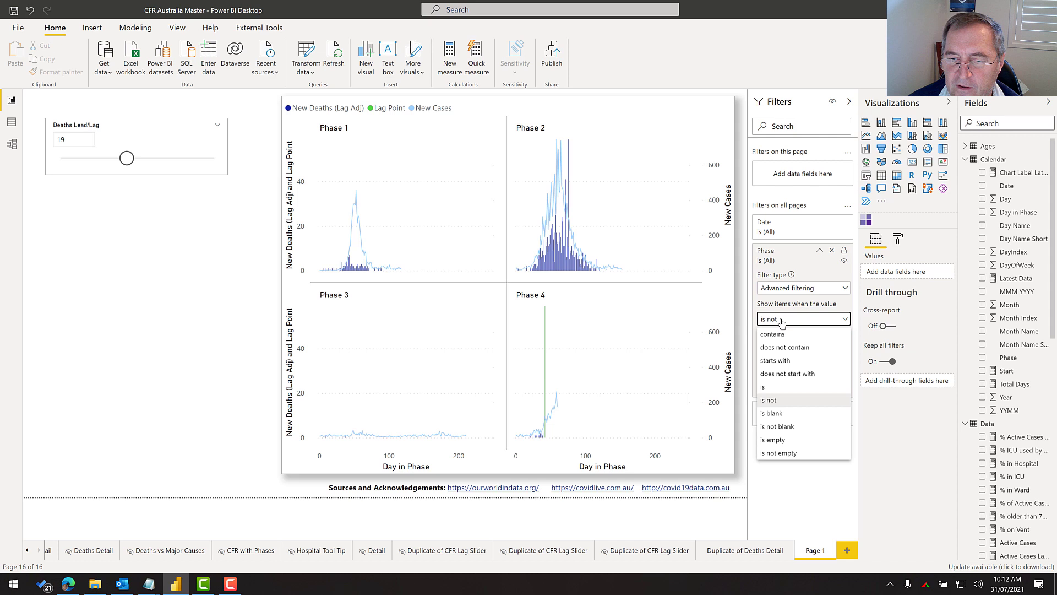
{"action": "left_click", "coordinate": [798, 427]}
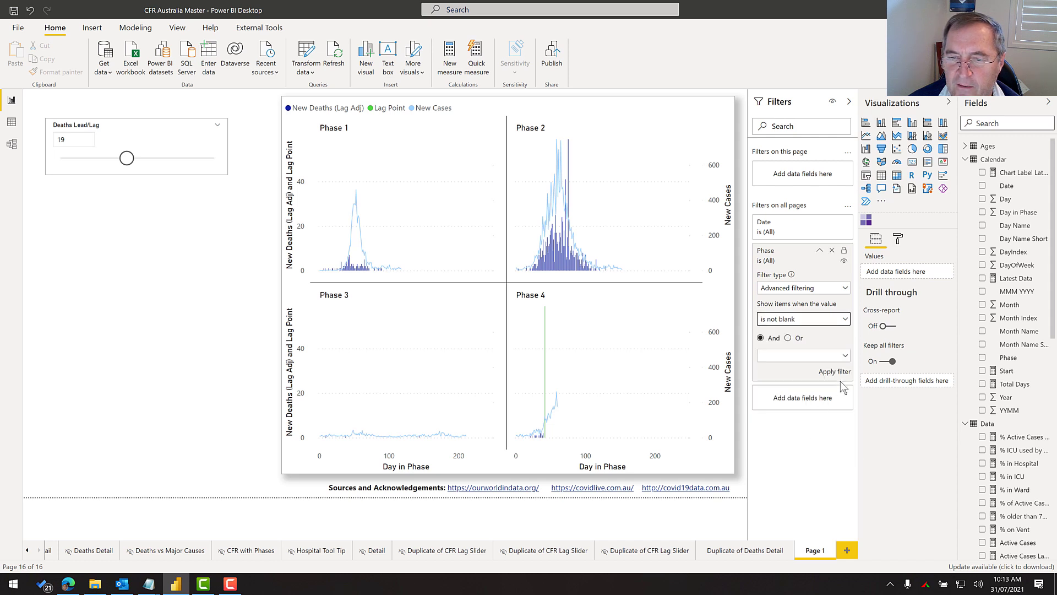
{"action": "left_click", "coordinate": [836, 372]}
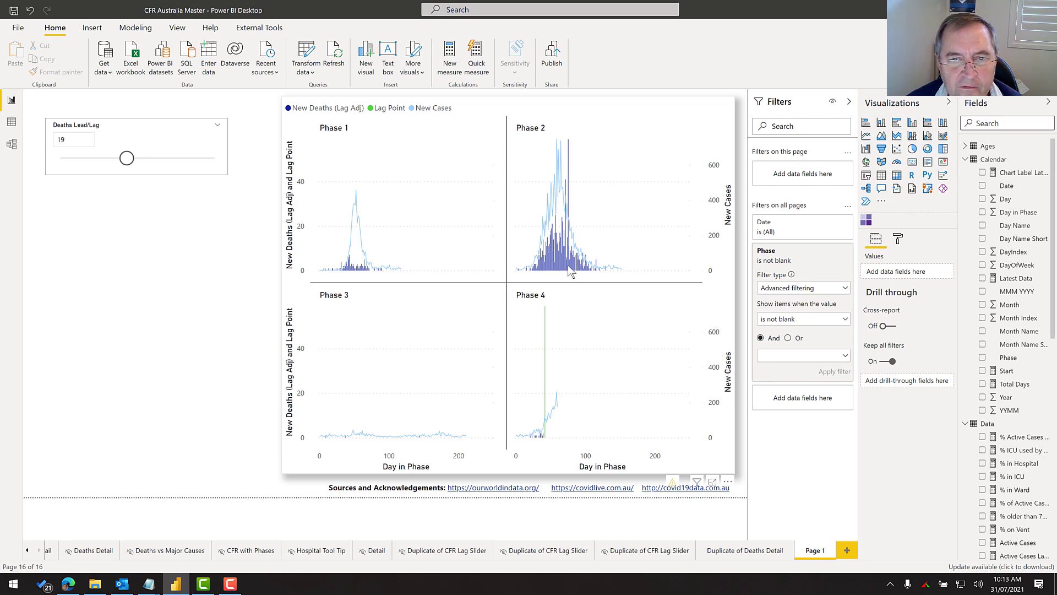
Set Deaths Lead/Lag to 0 and return it to 19 to compare the lag-adjusted deaths across the phase charts
{"action": "left_click_drag", "start_coordinate": [128, 160], "coordinate": [36, 161]}
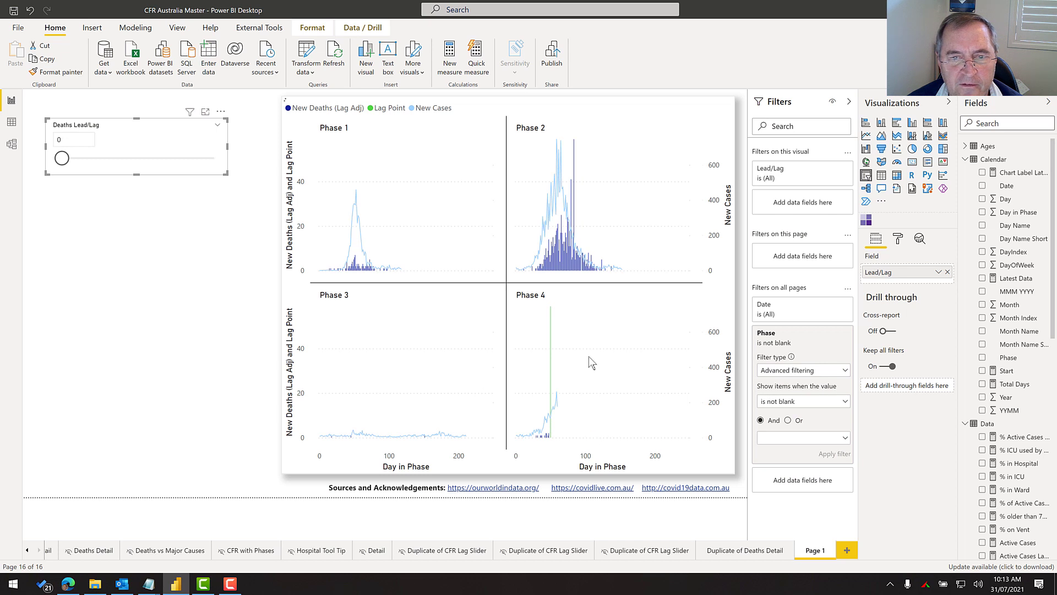
{"action": "left_click_drag", "start_coordinate": [76, 161], "coordinate": [130, 160]}
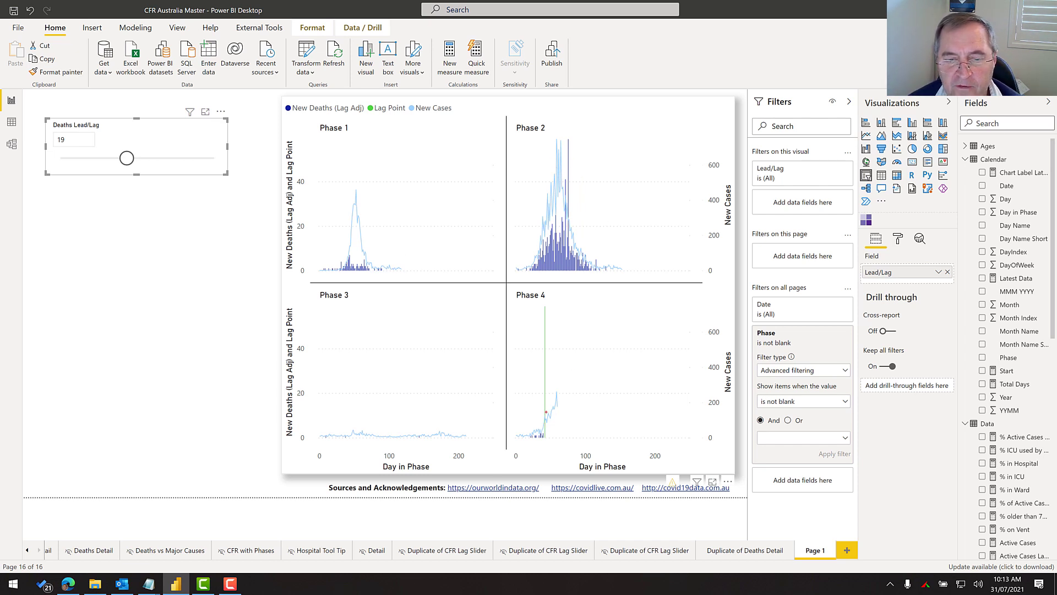
Compare Phase 4's new cases and deaths around the lag point with the curves in the Phase 1 and Phase 2 charts
{"action": "left_click_drag", "start_coordinate": [515, 387], "coordinate": [573, 445]}
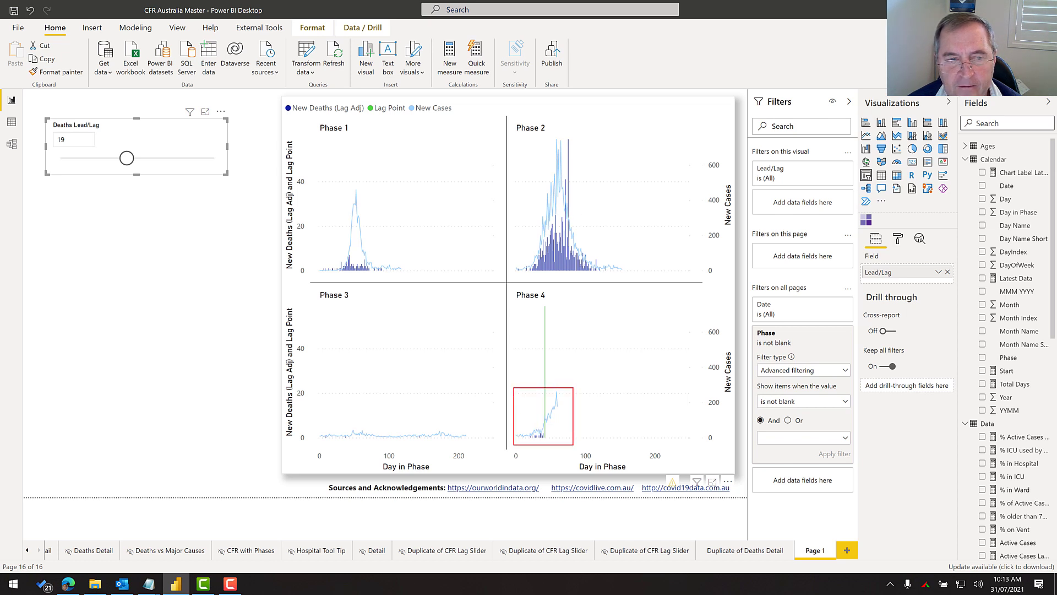
{"action": "left_click_drag", "start_coordinate": [507, 133], "coordinate": [640, 279]}
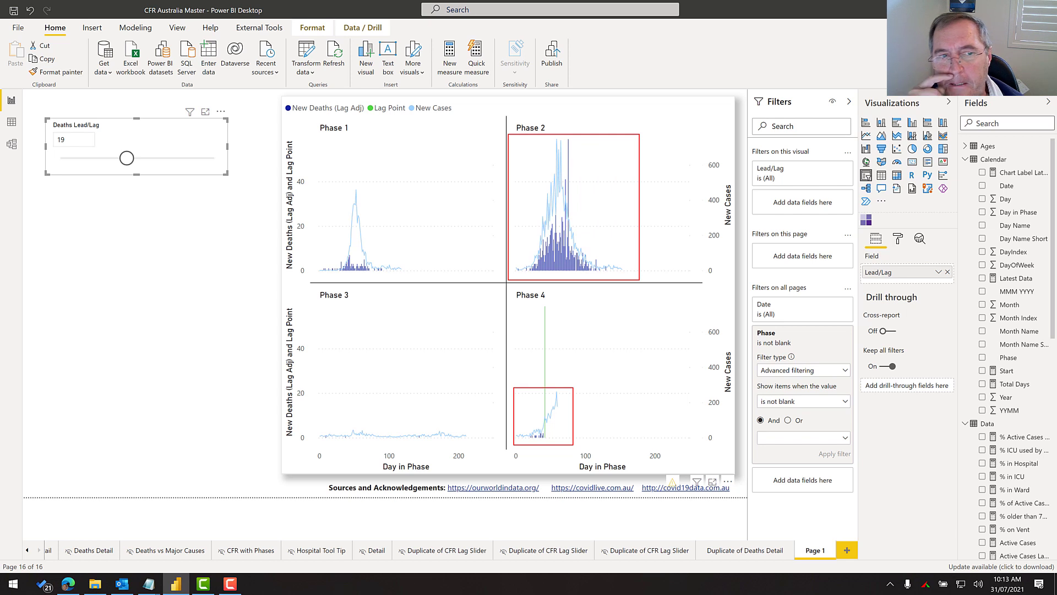
{"action": "left_click_drag", "start_coordinate": [379, 238], "coordinate": [434, 224]}
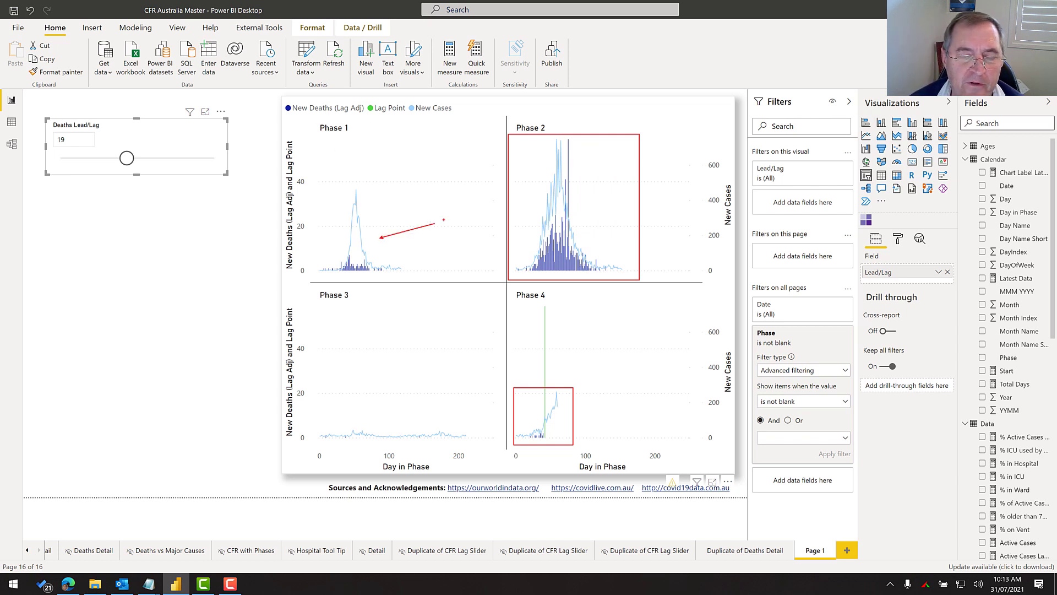
{"action": "left_click_drag", "start_coordinate": [642, 195], "coordinate": [672, 208]}
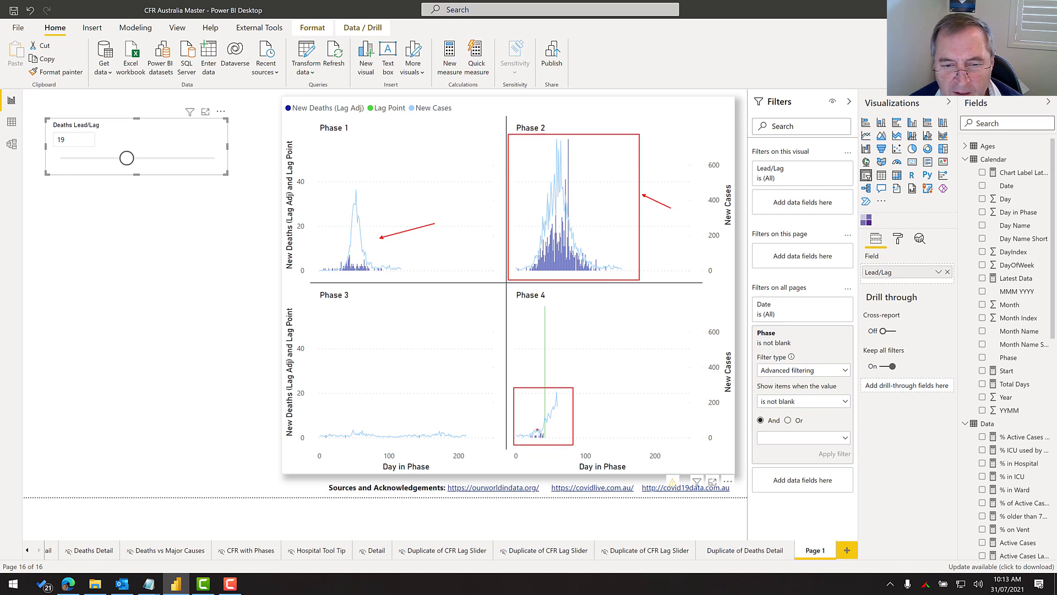
{"action": "key", "text": "e"}
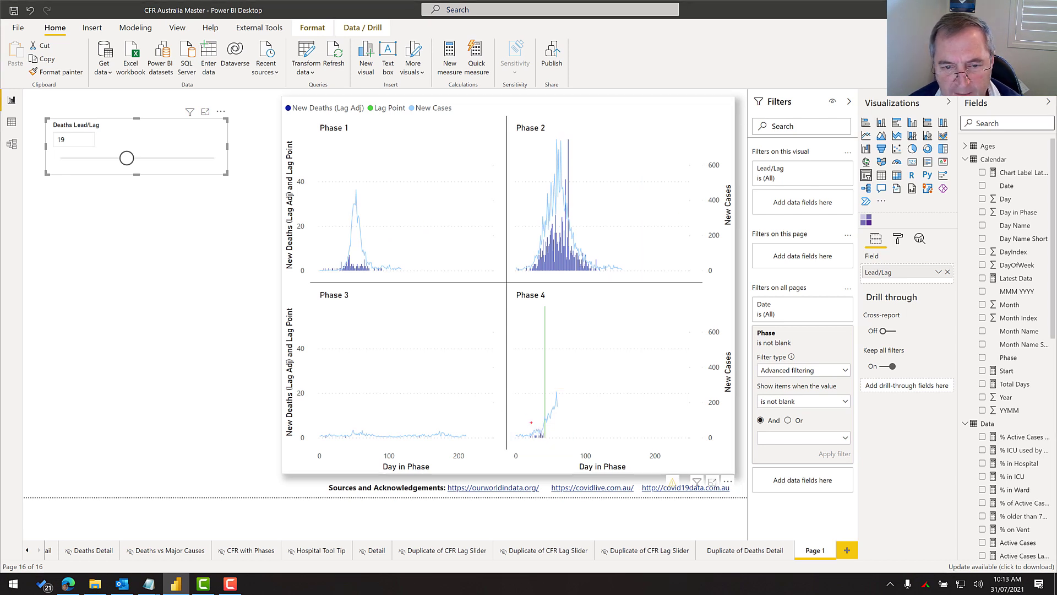
{"action": "left_click_drag", "start_coordinate": [531, 425], "coordinate": [526, 410]}
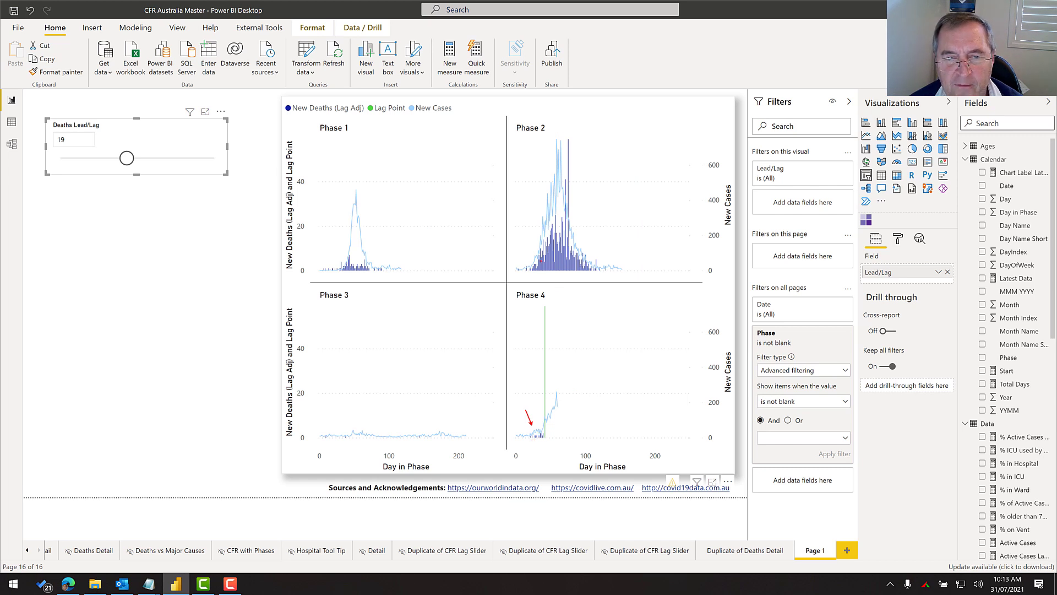
{"action": "mouse_move", "coordinate": [546, 135]}
{"action": "left_mouse_down"}
{"action": "mouse_move", "coordinate": [599, 287]}
{"action": "mouse_move", "coordinate": [648, 285]}
{"action": "left_mouse_up"}
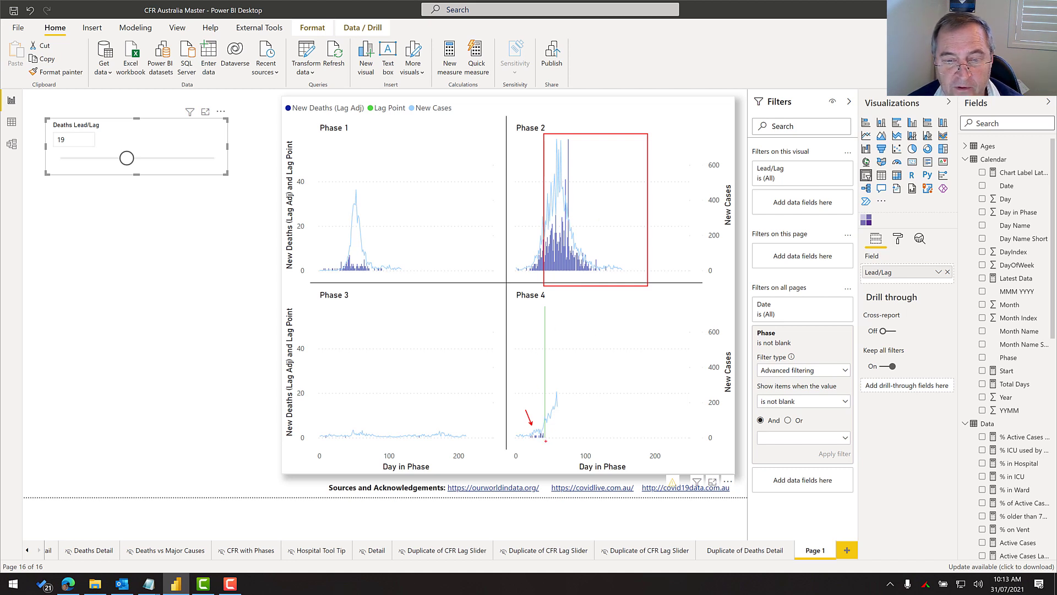
{"action": "left_click_drag", "start_coordinate": [546, 440], "coordinate": [546, 470]}
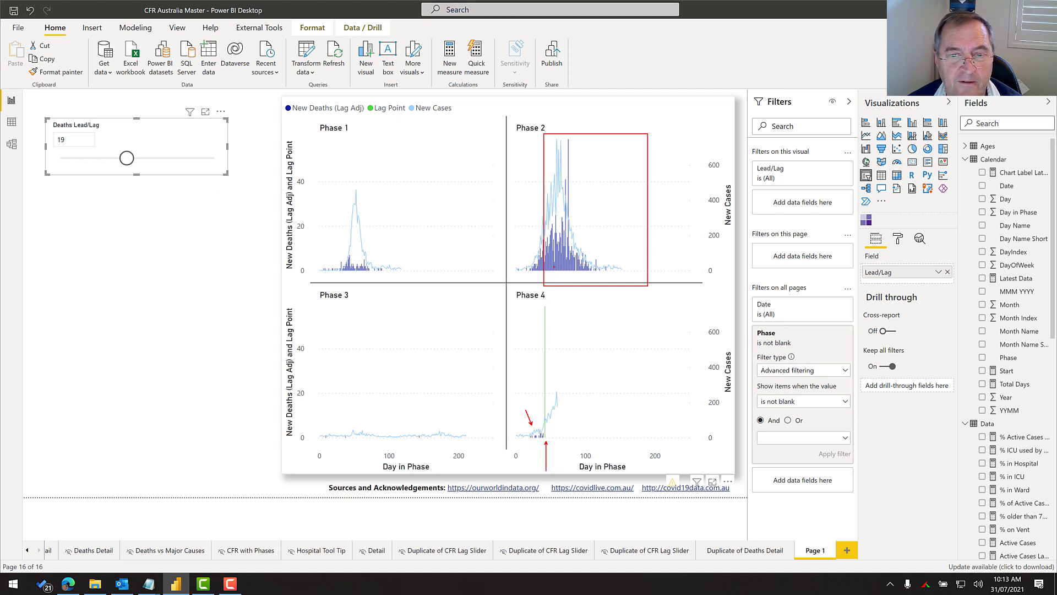
{"action": "key", "text": "Escape"}
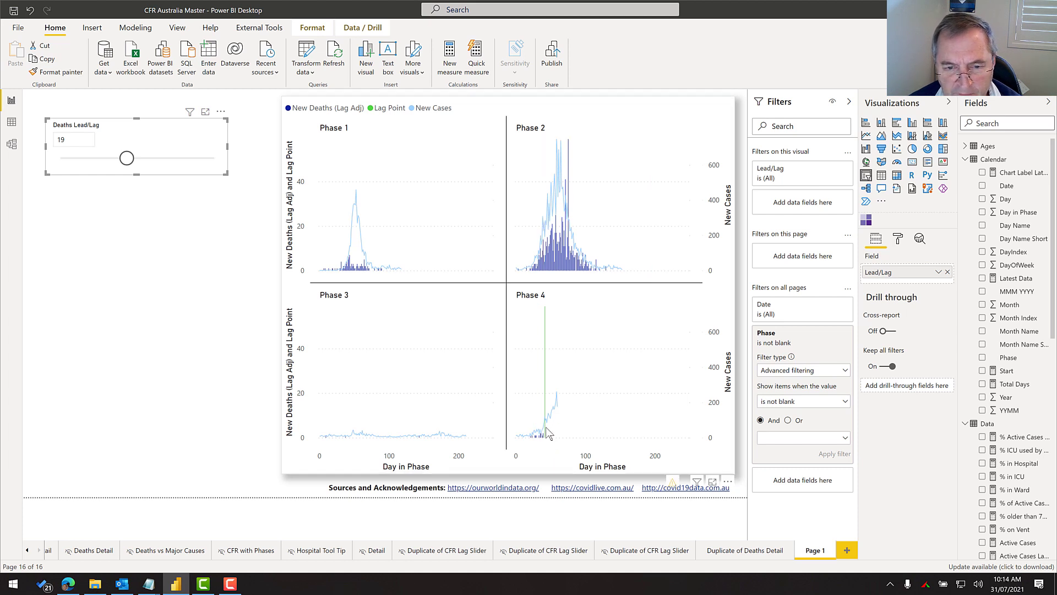
{"action": "mouse_move", "coordinate": [548, 425]}
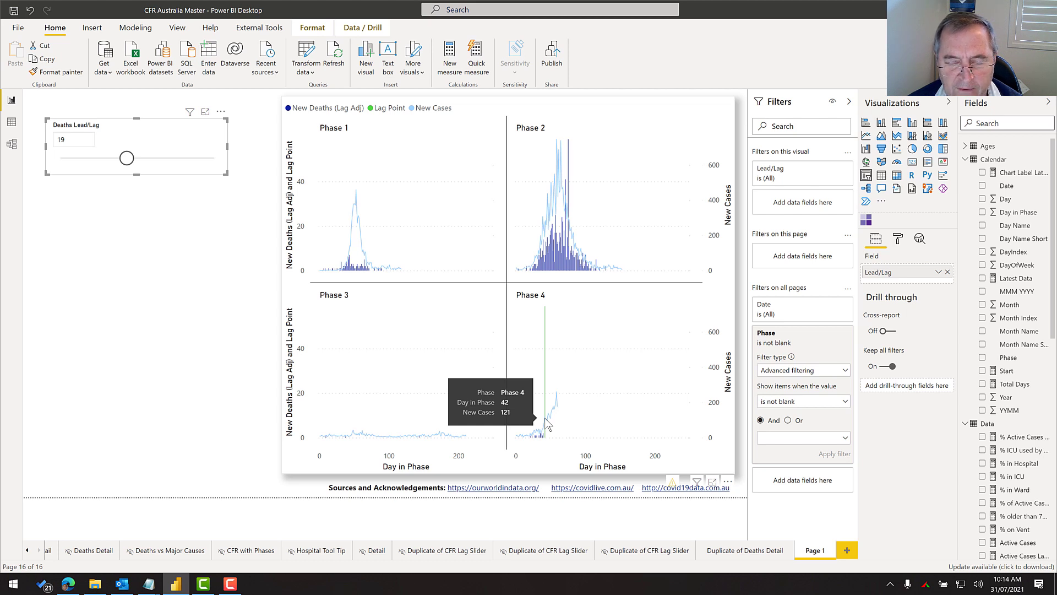
{"action": "mouse_move", "coordinate": [549, 262]}
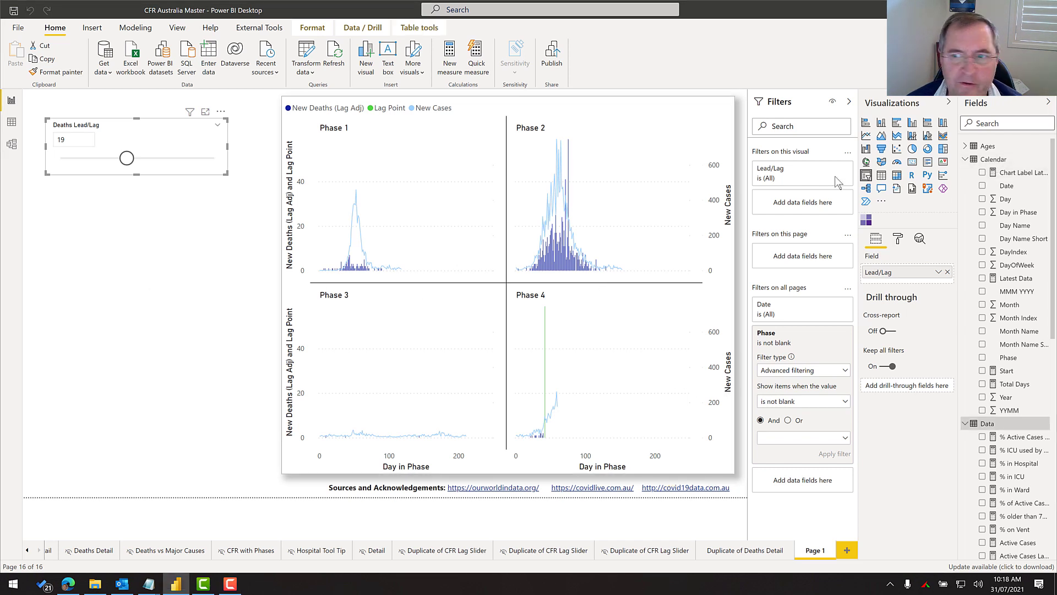
Add an empty table visual beneath the Deaths Lead/Lag slicer and reduce its height from the upper edge
{"action": "left_click", "coordinate": [882, 175]}
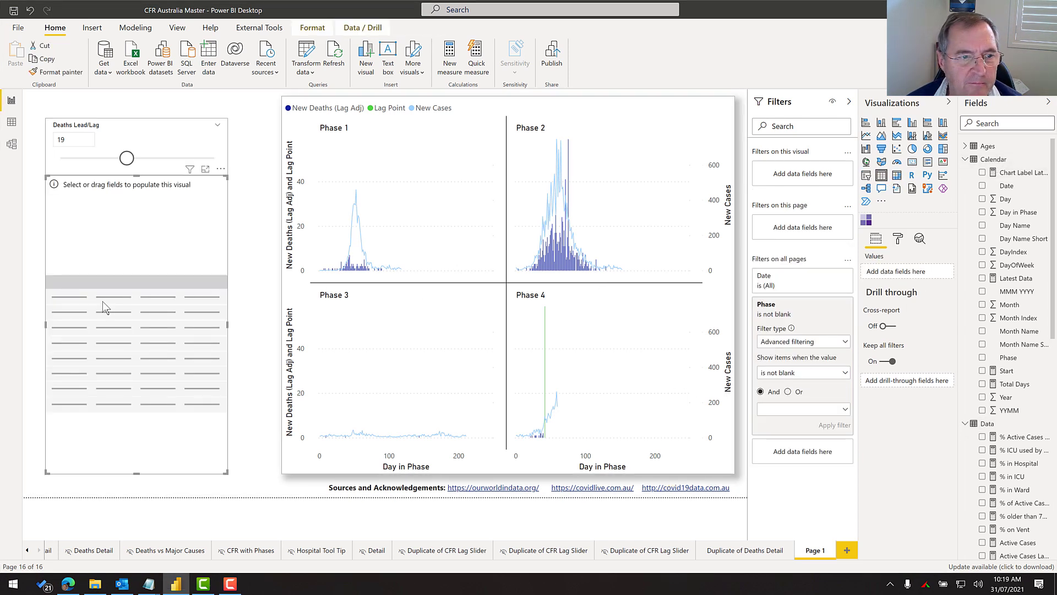
{"action": "left_click_drag", "start_coordinate": [137, 176], "coordinate": [137, 254]}
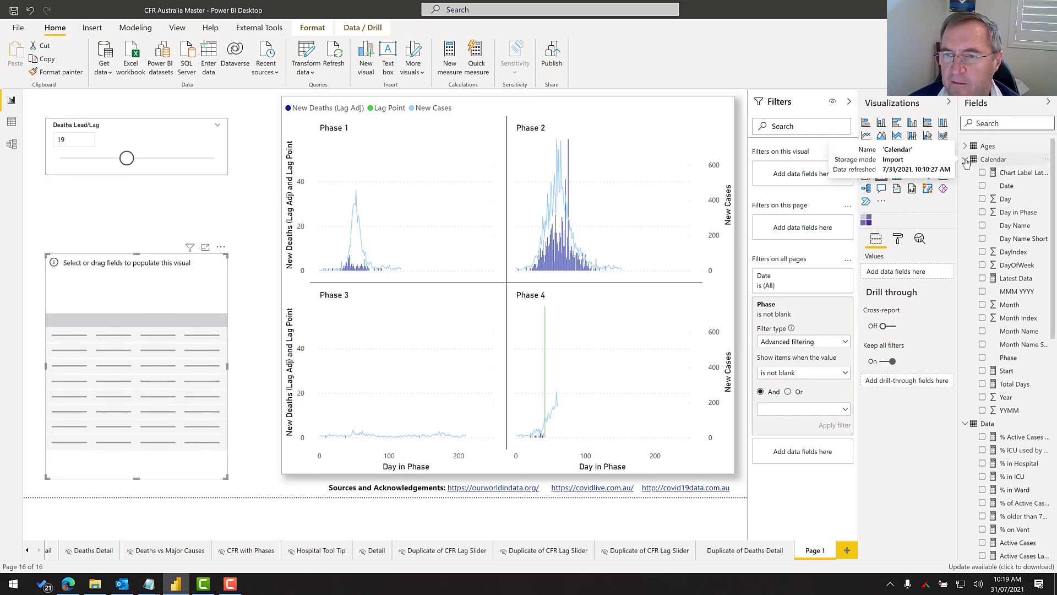
Create a measure in the Calendar table that returns [Latest Data] and add it to the empty table visual
{"action": "right_click", "coordinate": [1002, 159]}
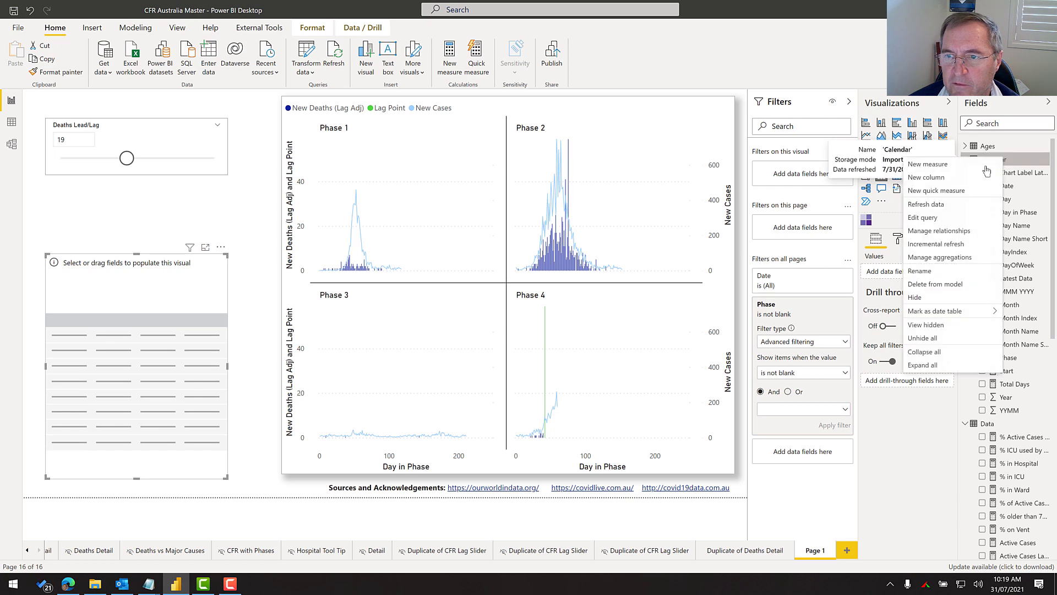
{"action": "key", "text": "Escape"}
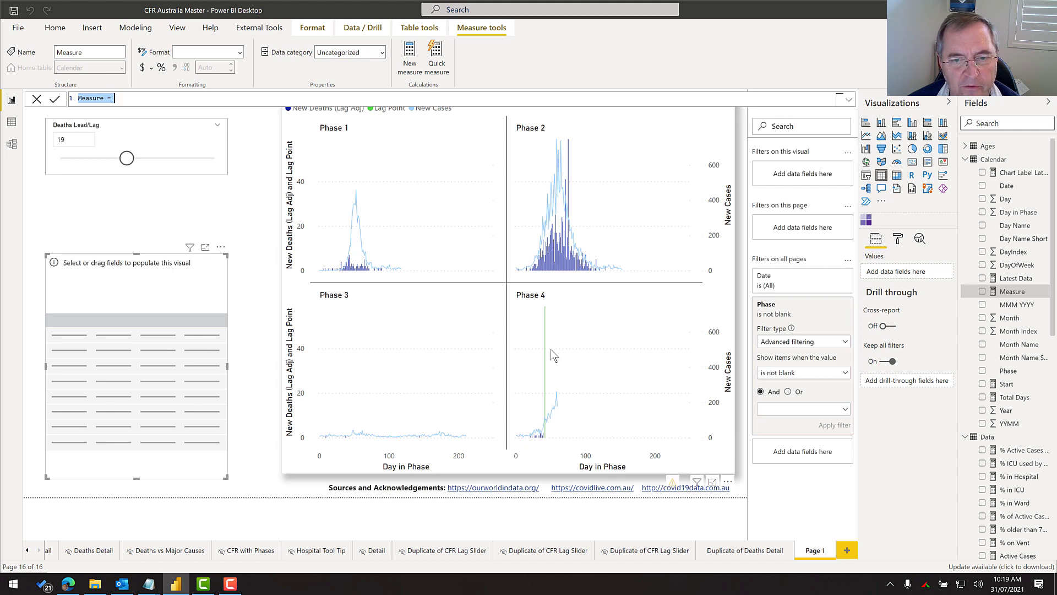
{"action": "mouse_move", "coordinate": [548, 424]}
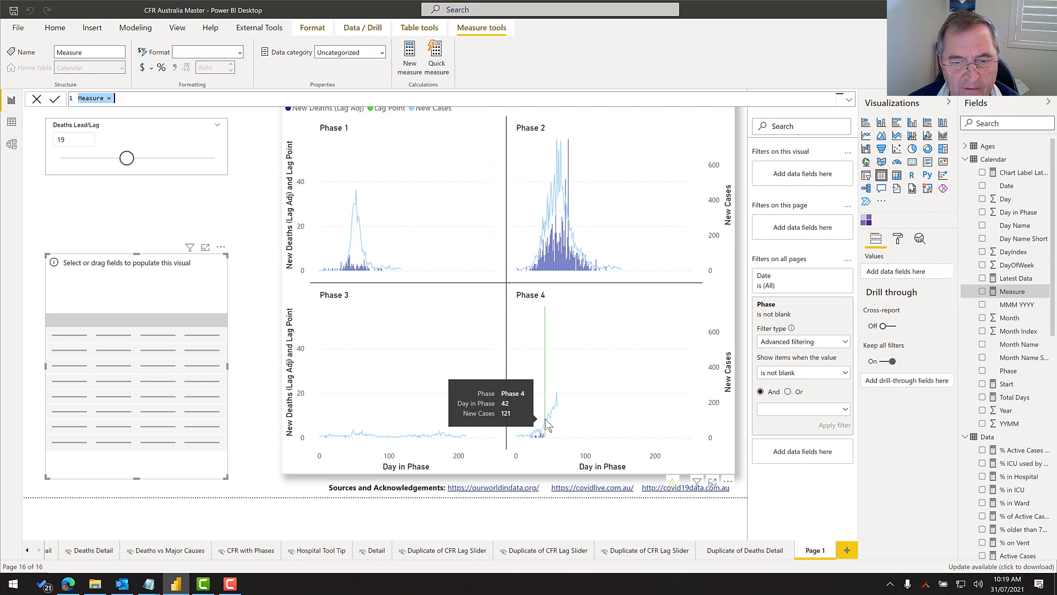
{"action": "key", "text": "End"}
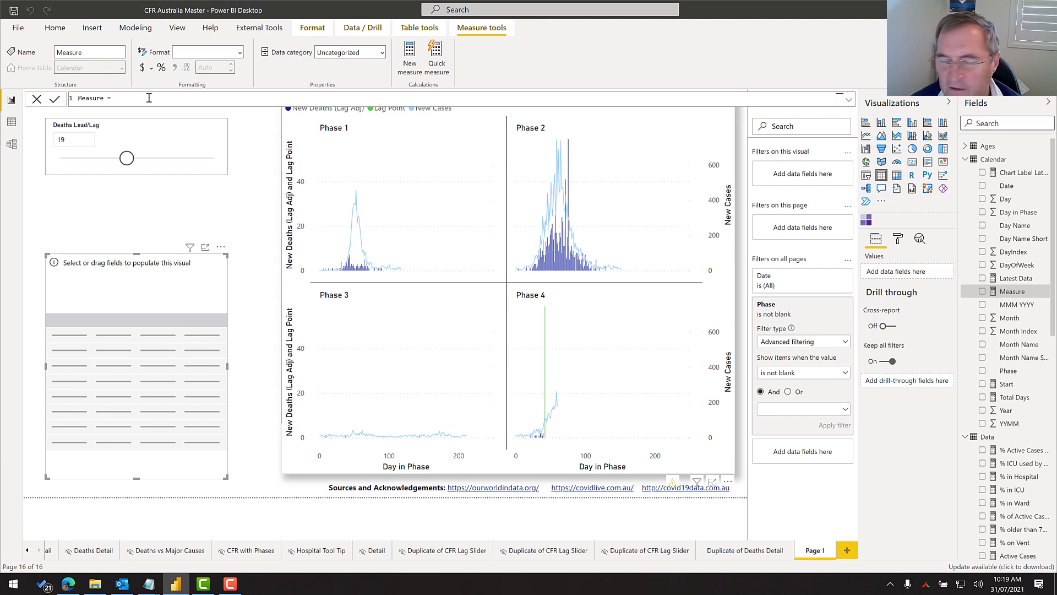
{"action": "type", "text": "las"}
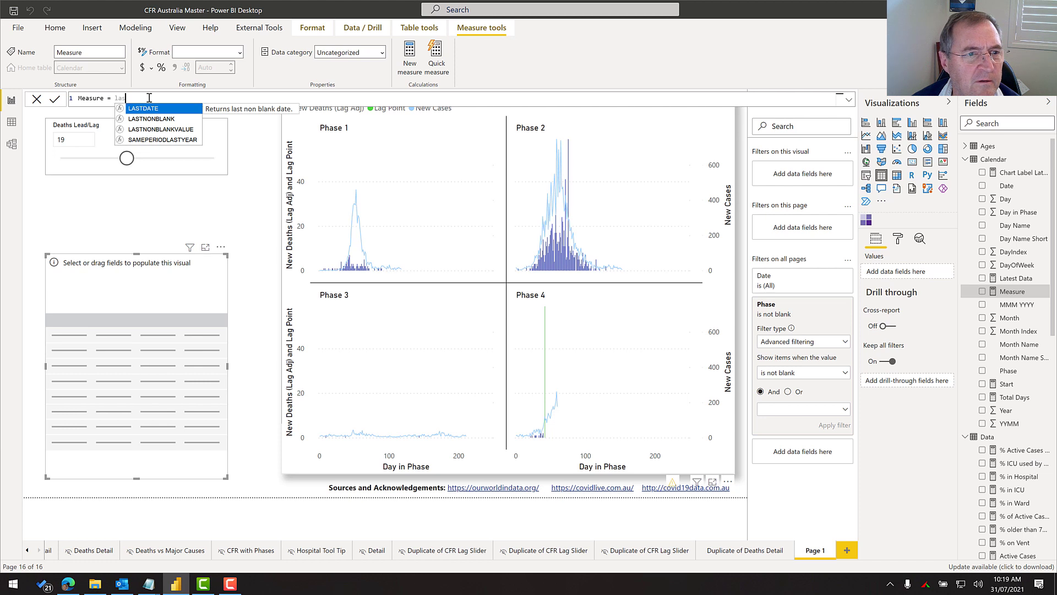
{"action": "key", "text": "BackSpace"}
{"action": "type", "text": "tes"}
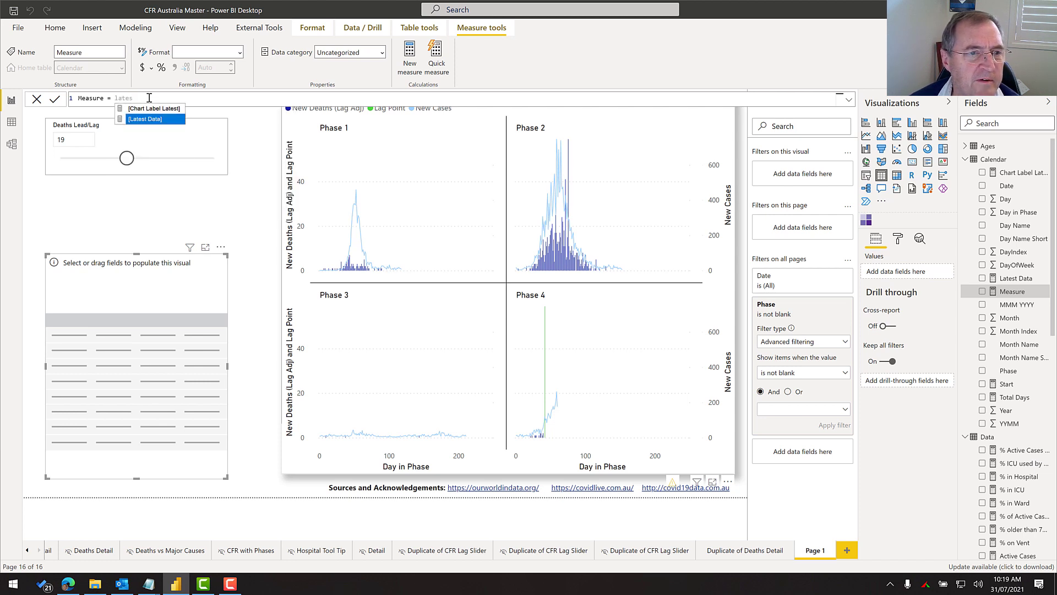
{"action": "key", "text": "Tab"}
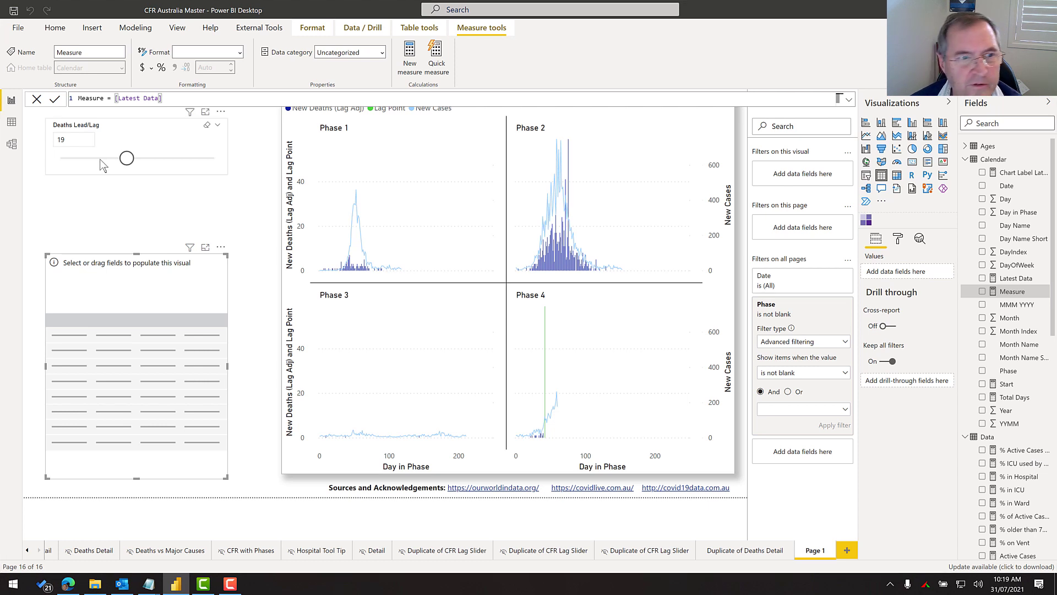
{"action": "key", "text": "Return"}
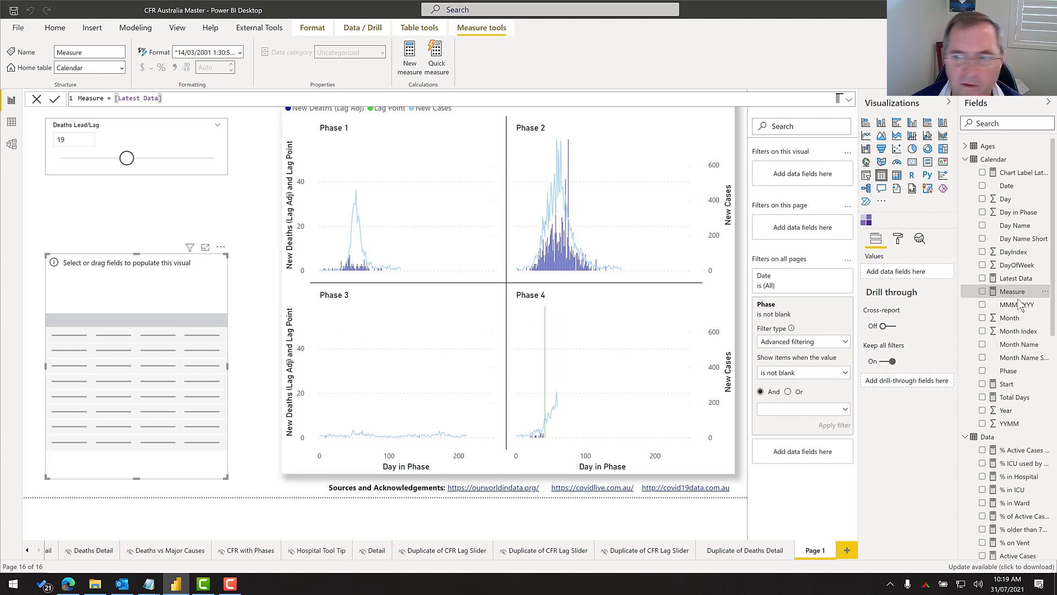
{"action": "left_click_drag", "start_coordinate": [1012, 291], "coordinate": [104, 344]}
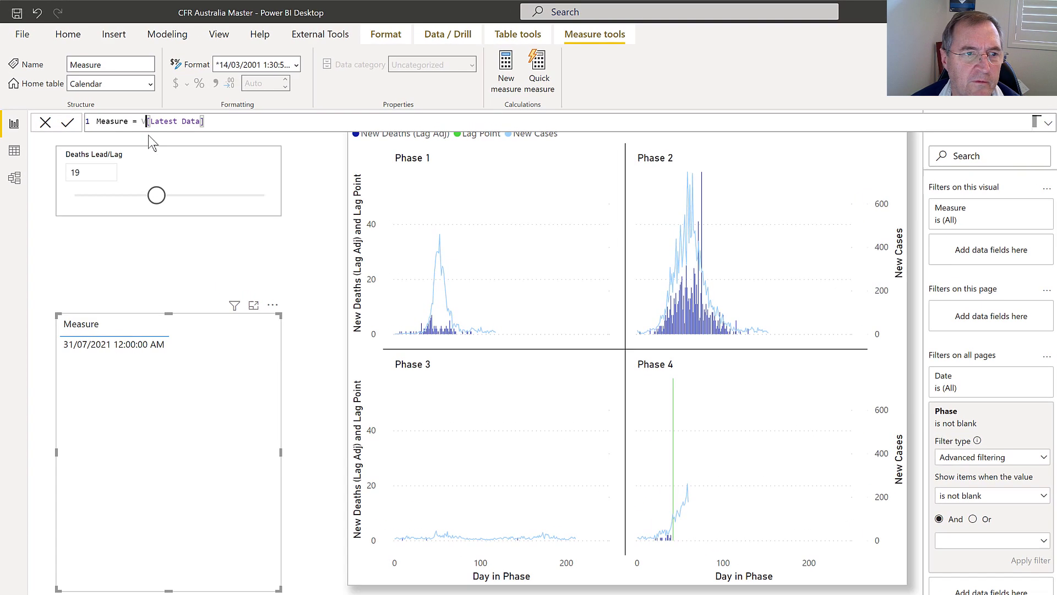
Store [Latest Data] in a variable named lastDateLoaded within the measure's formula
{"action": "type", "text": "VAR "}
{"action": "type", "text": "lastDate"}
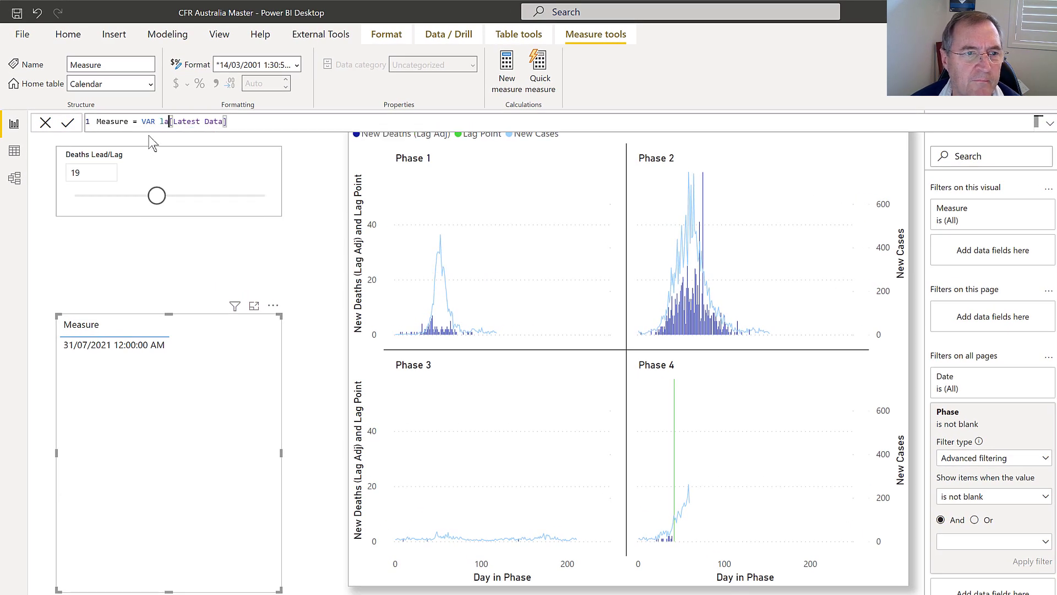
{"action": "type", "text": "Loaded "}
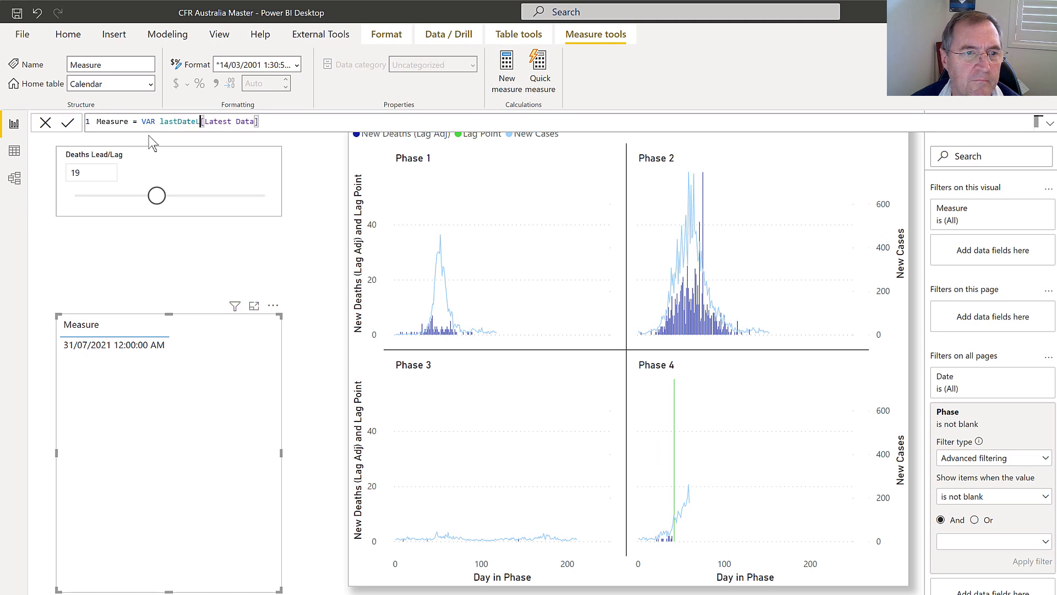
{"action": "type", "text": "="}
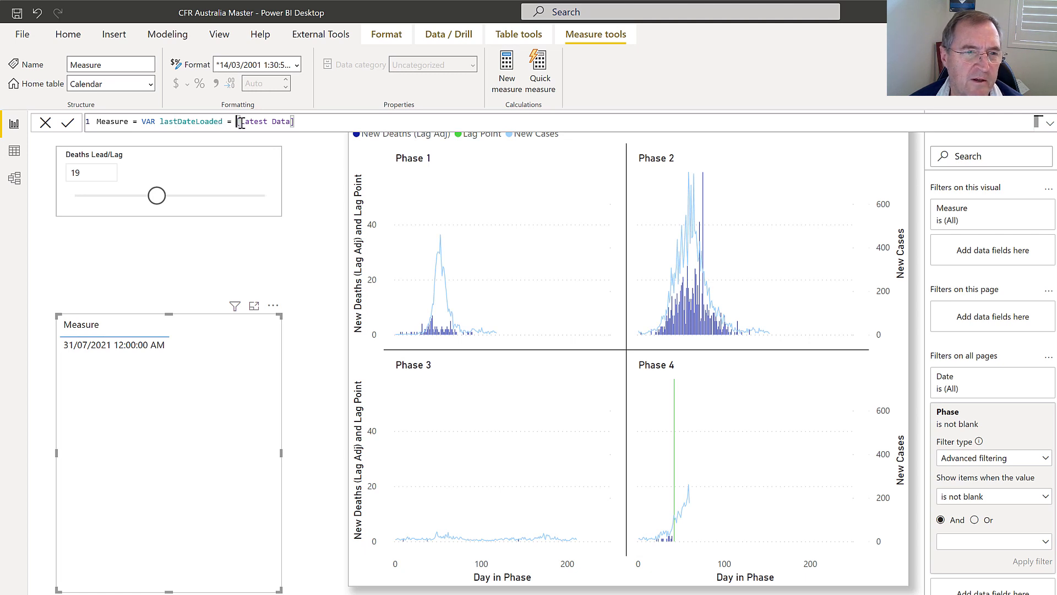
Declare a second variable named PhaseOfLastLoadedData on a new indented line of the measure
{"action": "left_click", "coordinate": [309, 121]}
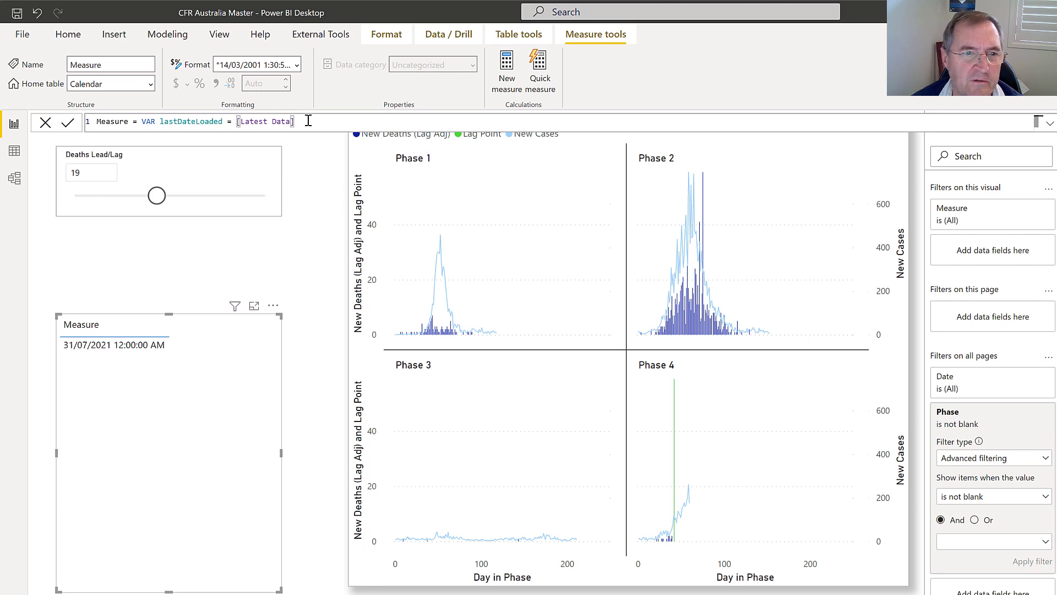
{"action": "key", "text": "shift+Return"}
{"action": "key", "text": "Tab"}
{"action": "key", "text": "Tab"}
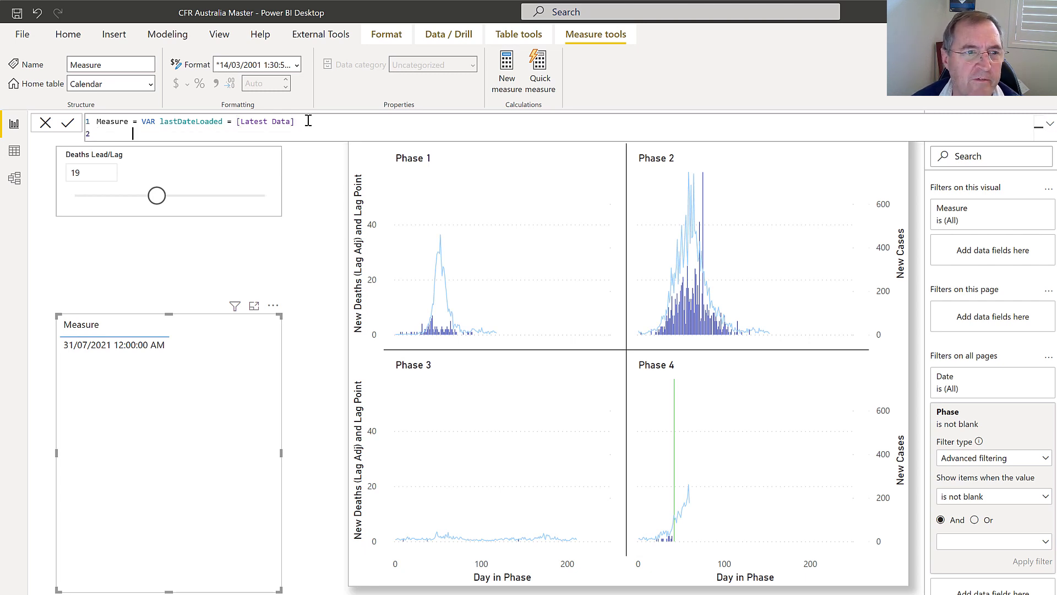
{"action": "type", "text": "VAR"}
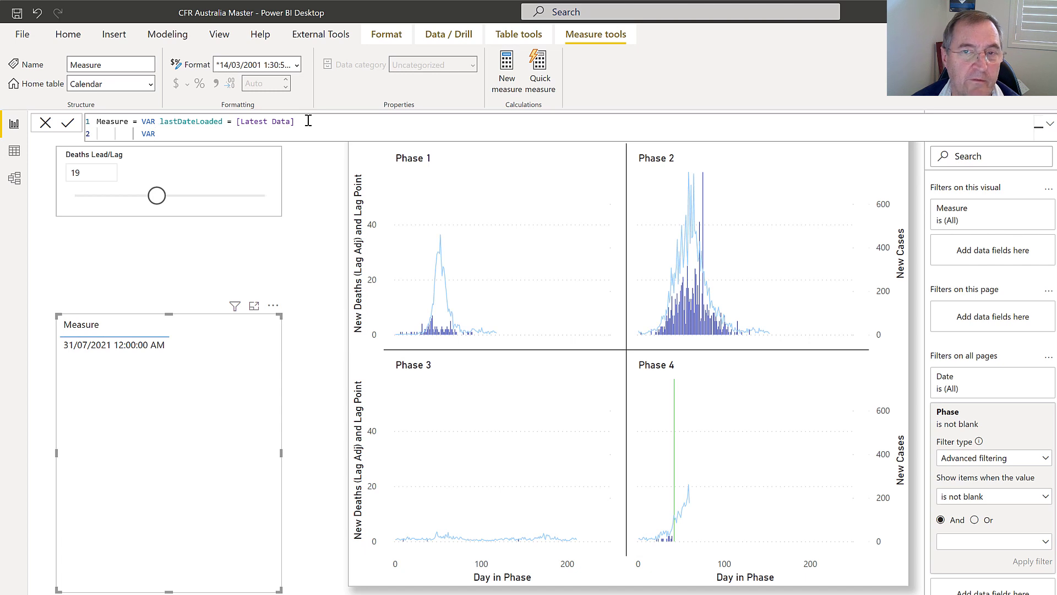
{"action": "type", "text": " Phase"}
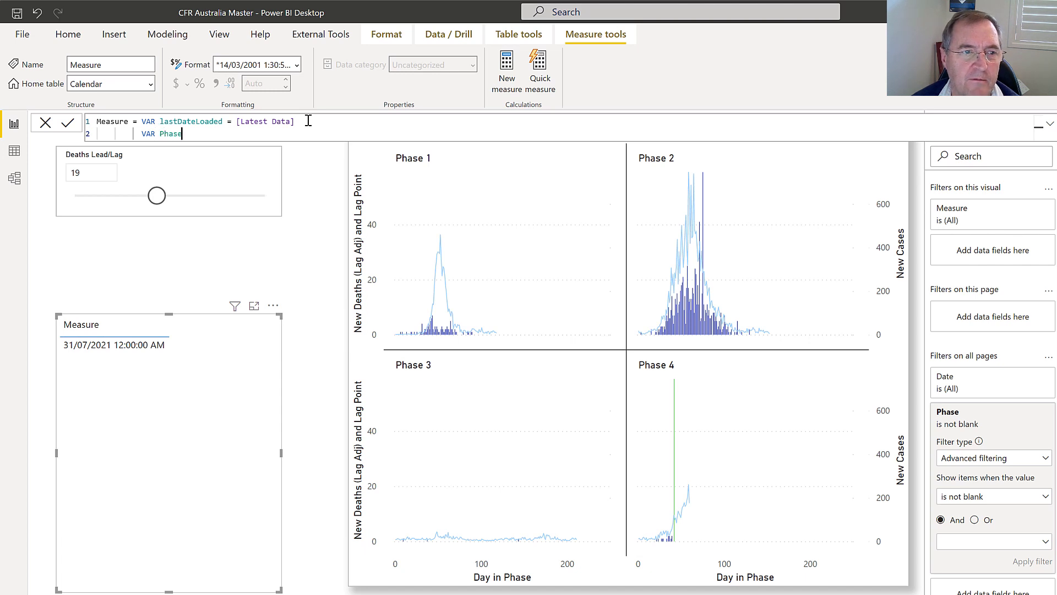
{"action": "type", "text": "OfLastLoade"}
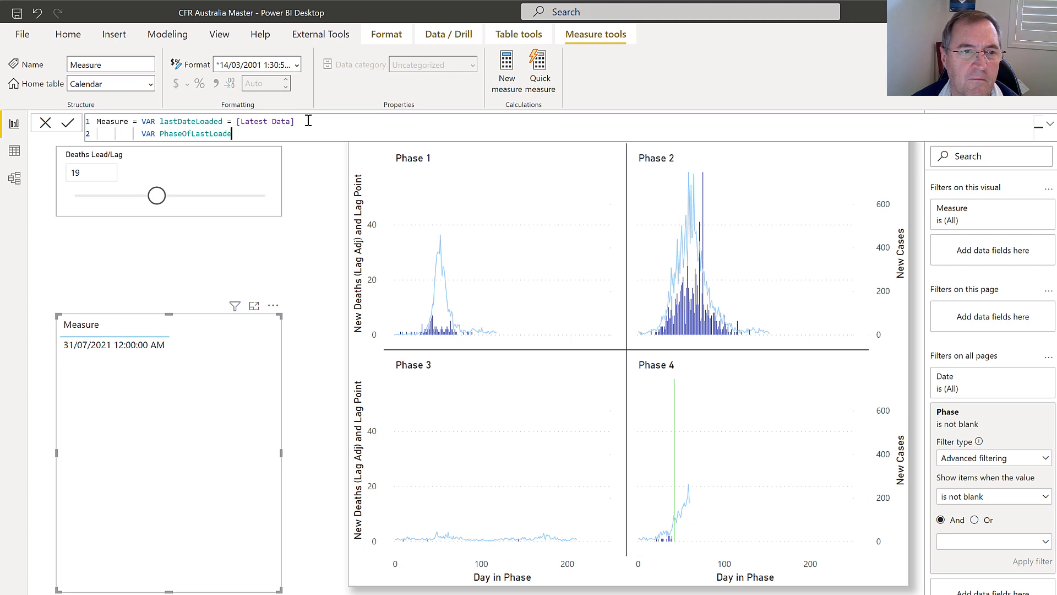
{"action": "type", "text": "dData ="}
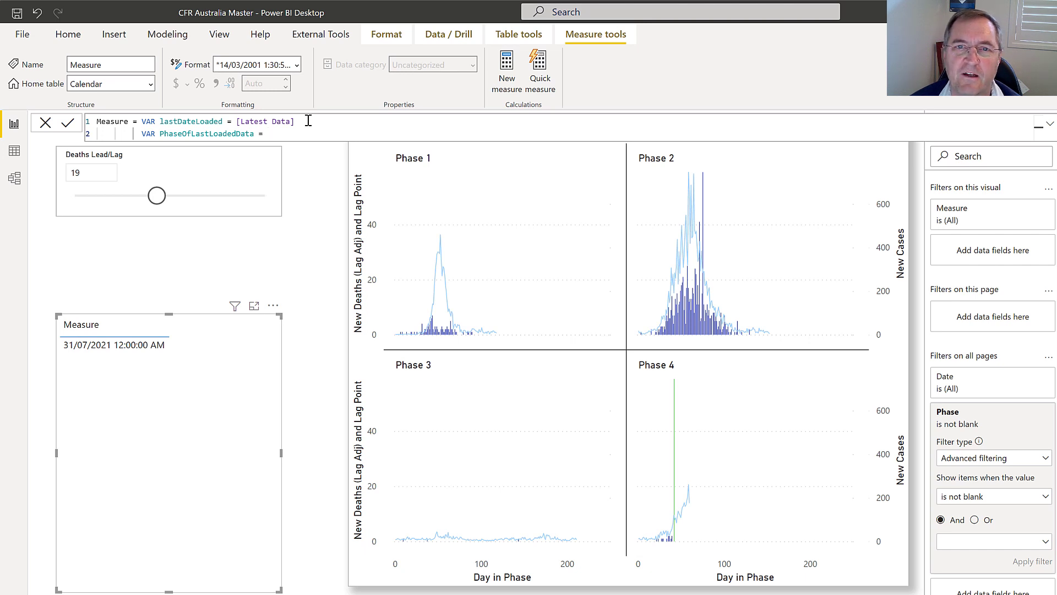
Assign the second variable a LOOKUPVALUE function with 'Calendar'[Phase] as its result column
{"action": "type", "text": "l"}
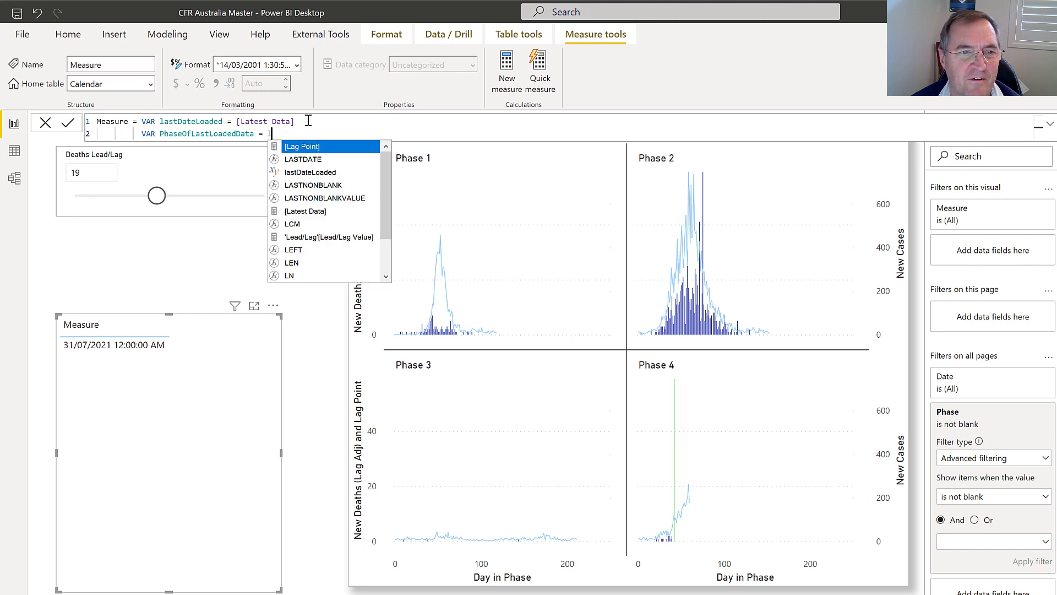
{"action": "type", "text": "oo"}
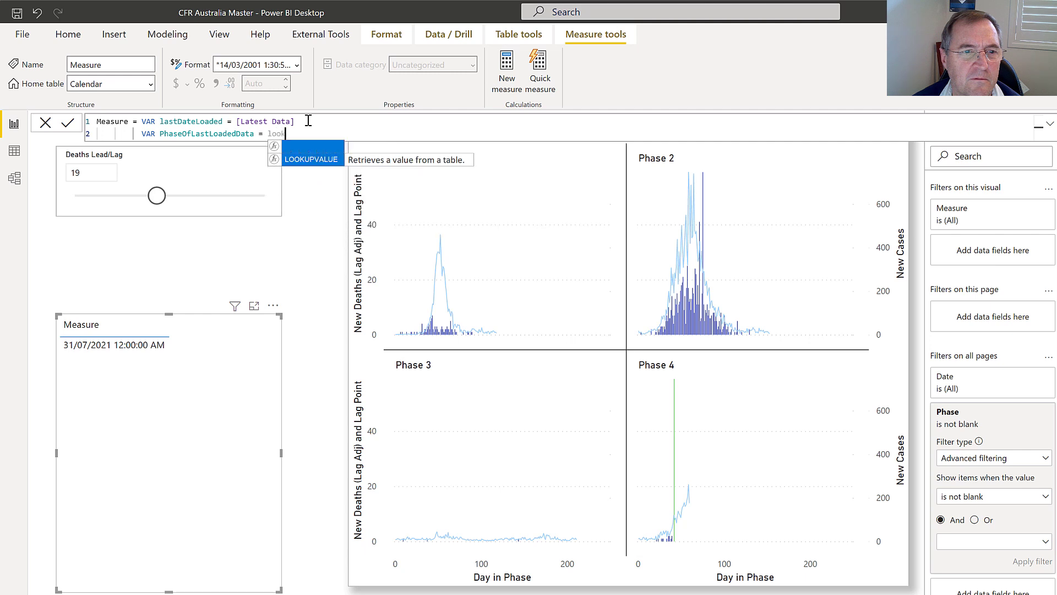
{"action": "key", "text": "Tab"}
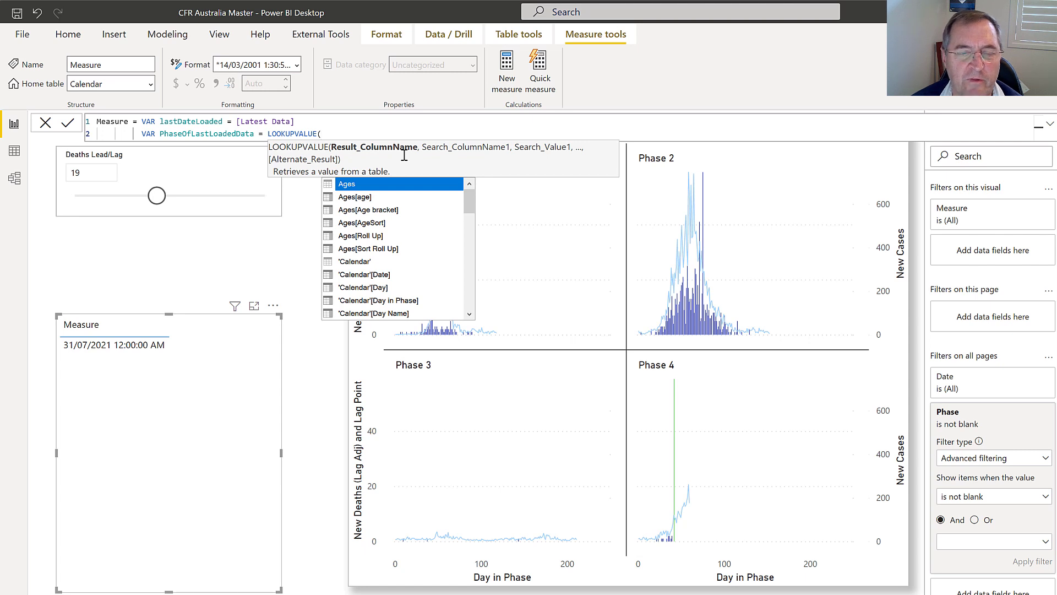
{"action": "type", "text": "ph"}
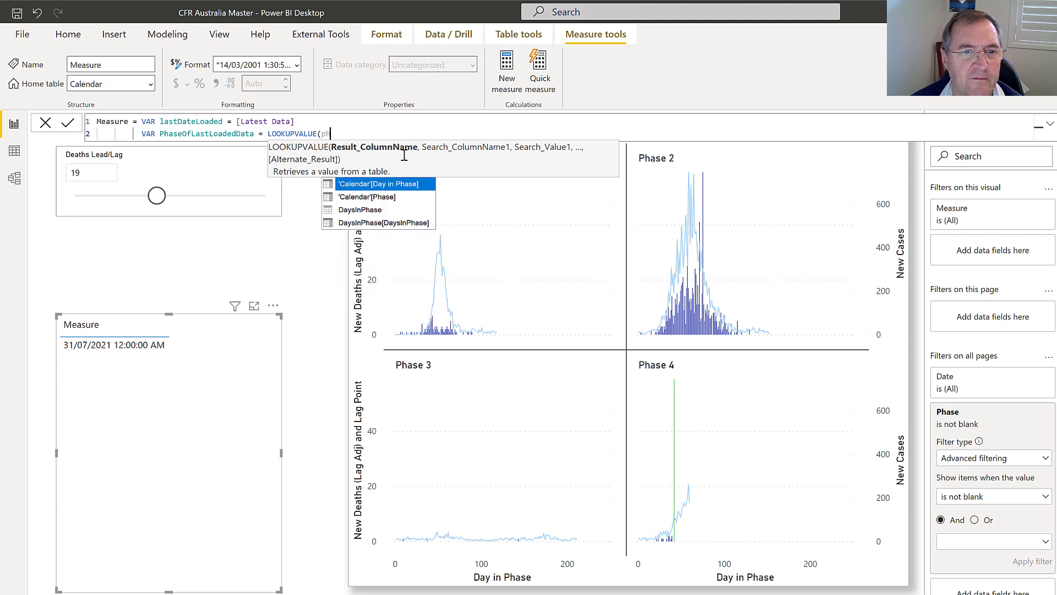
{"action": "key", "text": "Down"}
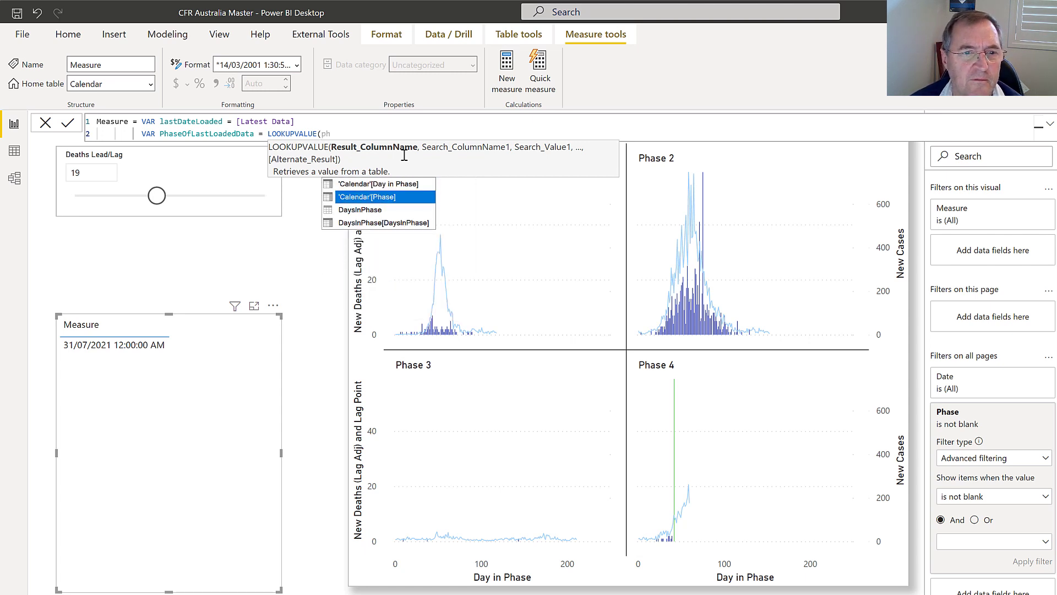
{"action": "key", "text": "Tab"}
{"action": "type", "text": ","}
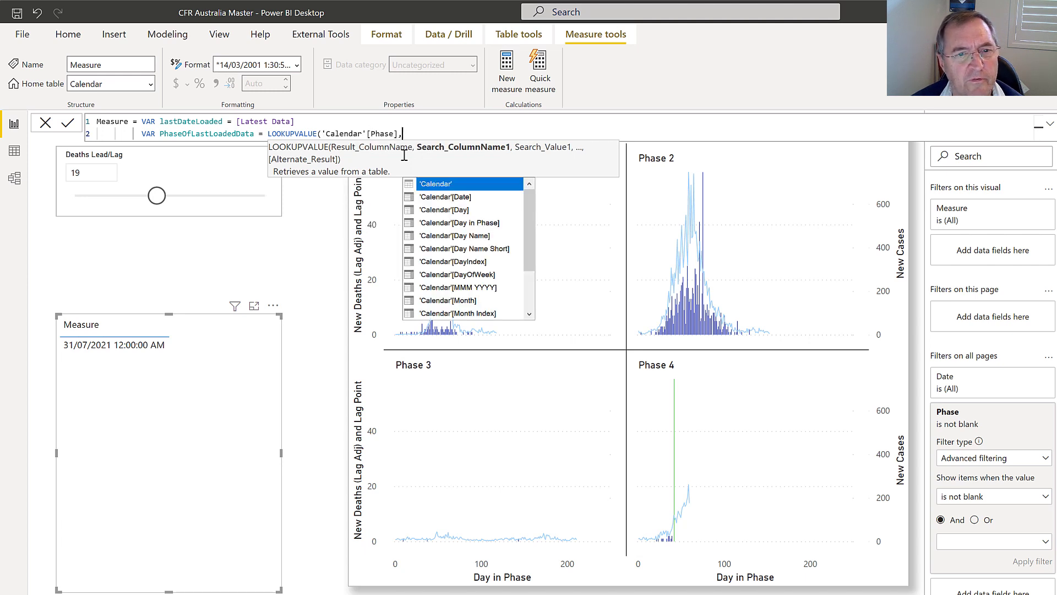
Complete the LOOKUPVALUE with 'Calendar'[Date] as the search column and lastDateLoaded as the search value
{"action": "type", "text": "'Calendar'[Date]"}
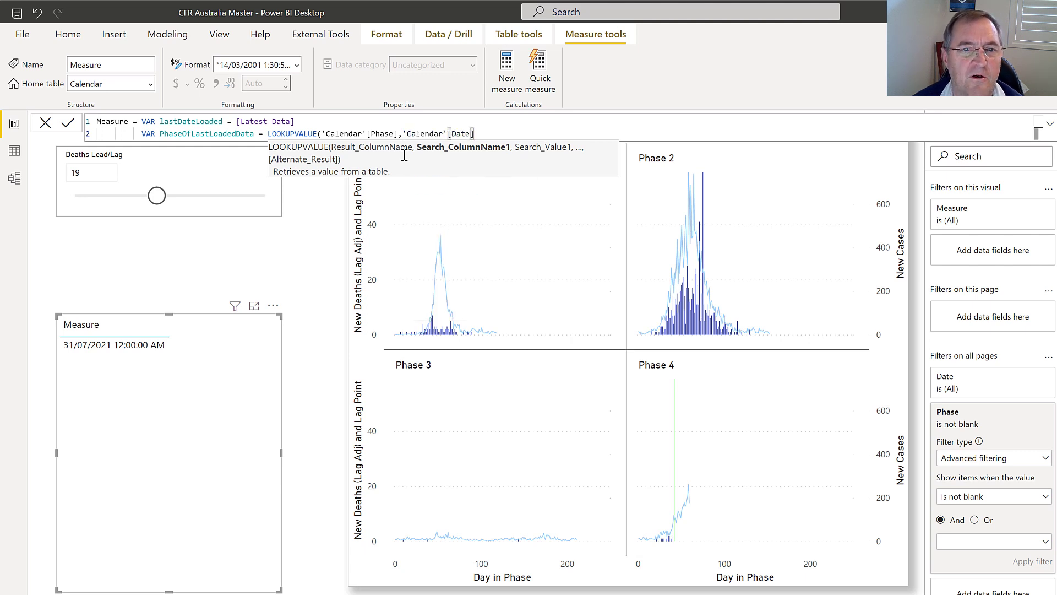
{"action": "type", "text": ","}
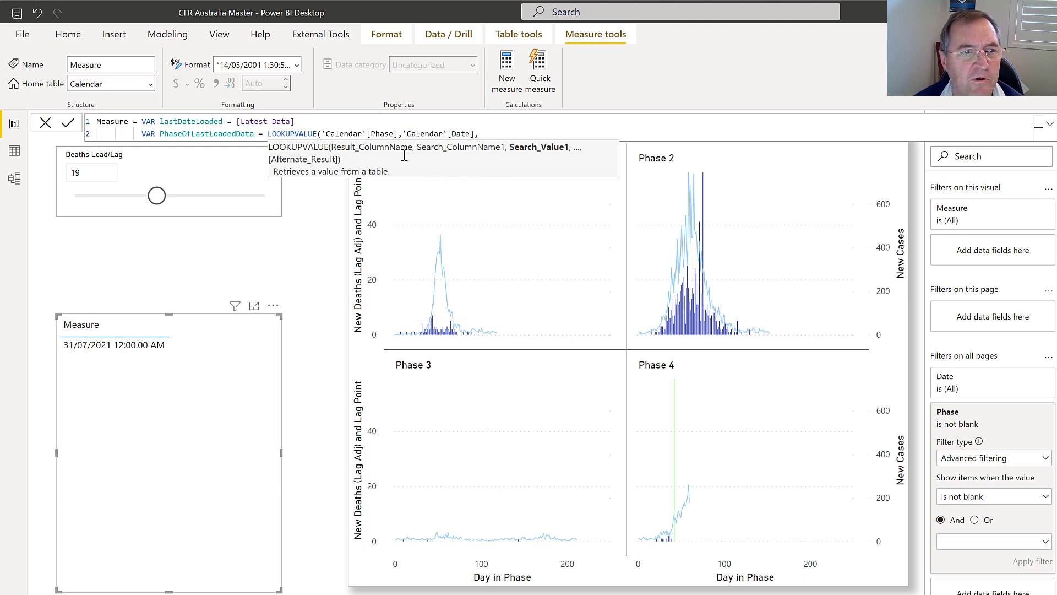
{"action": "type", "text": "lastd"}
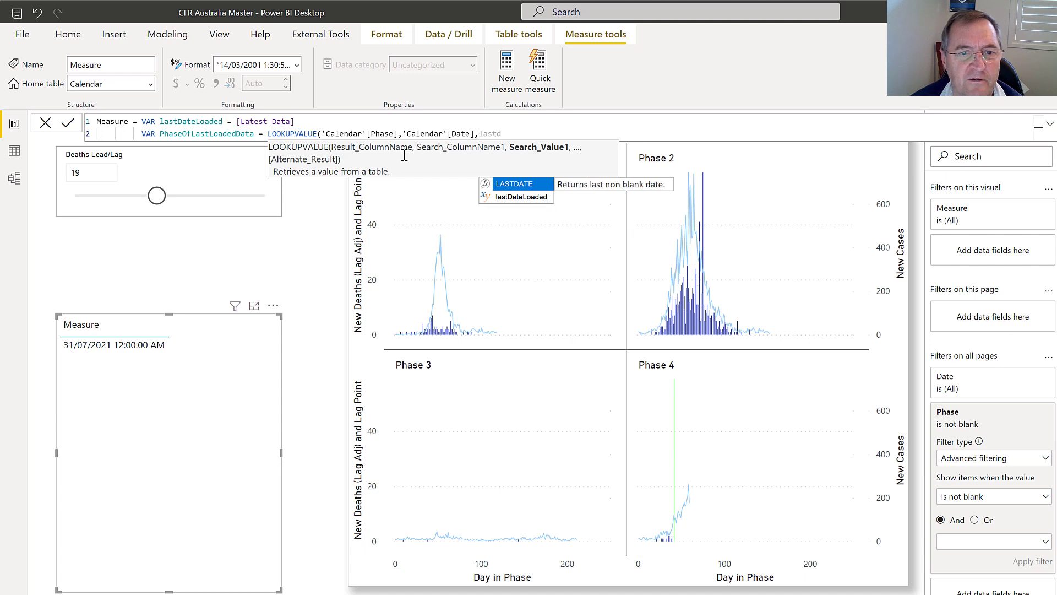
{"action": "key", "text": "Down"}
{"action": "key", "text": "Tab"}
{"action": "type", "text": ")"}
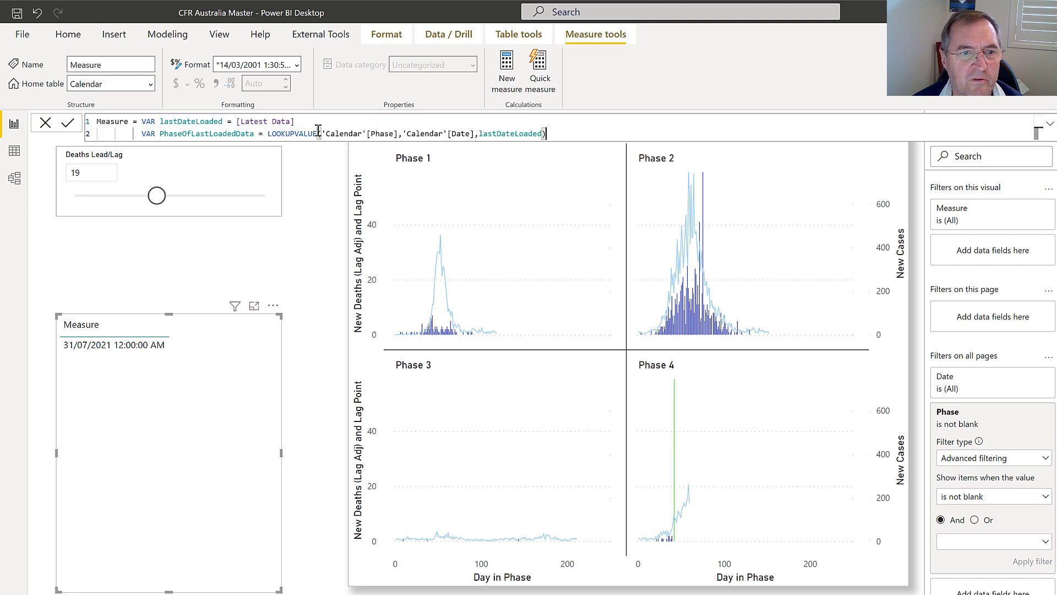
{"action": "left_click", "coordinate": [400, 133]}
{"action": "type", "text": ","}
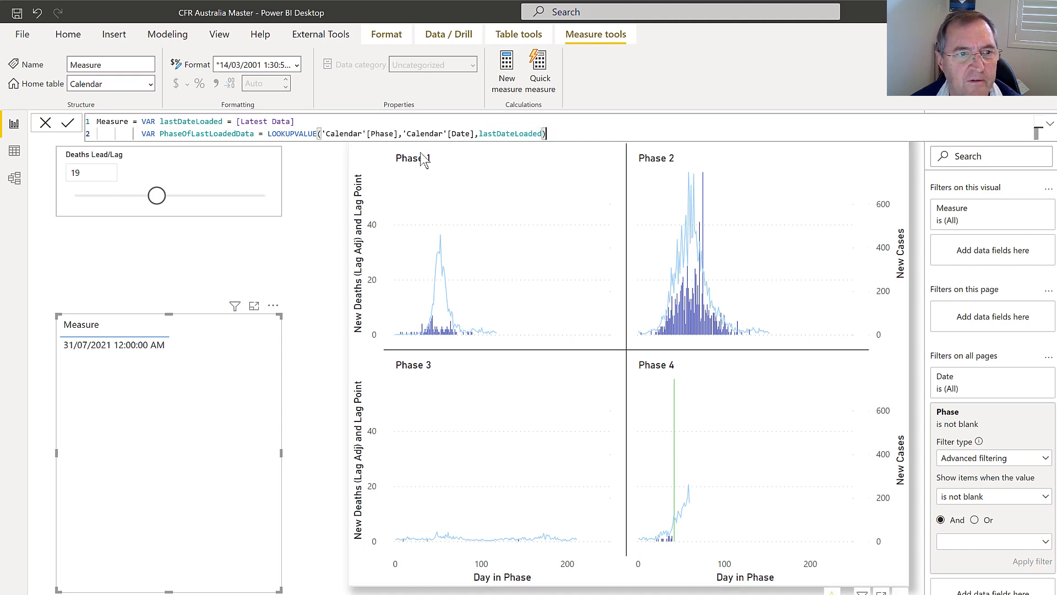
End the measure with RETURN PhaseOfLastLoadedData on a new line and commit the formula
{"action": "key", "text": "shift+Return"}
{"action": "type", "text": "Te"}
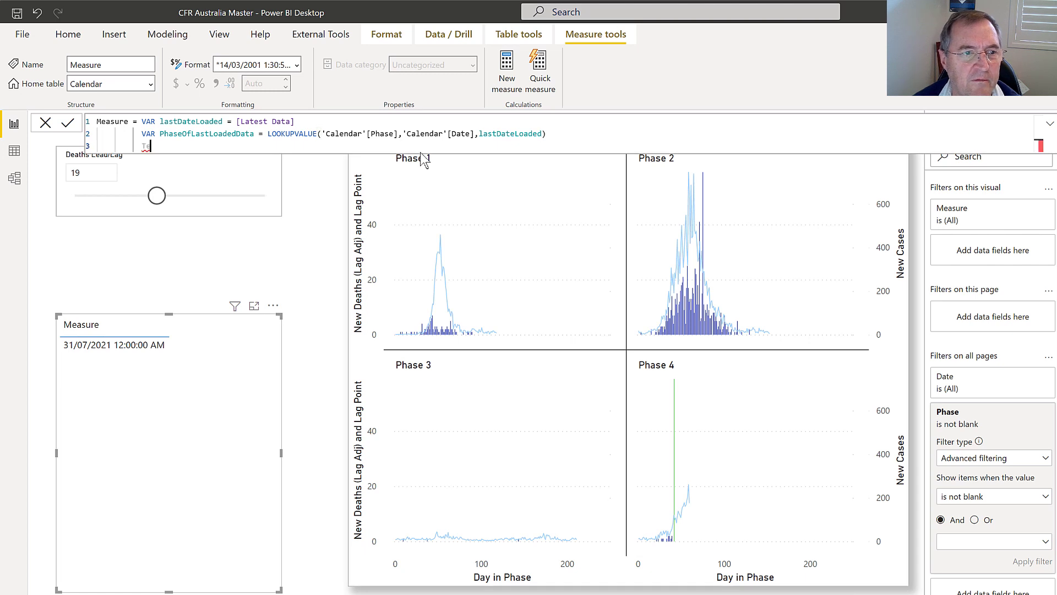
{"action": "key", "text": "BackSpace"}
{"action": "key", "text": "BackSpace"}
{"action": "type", "text": "RETURN"}
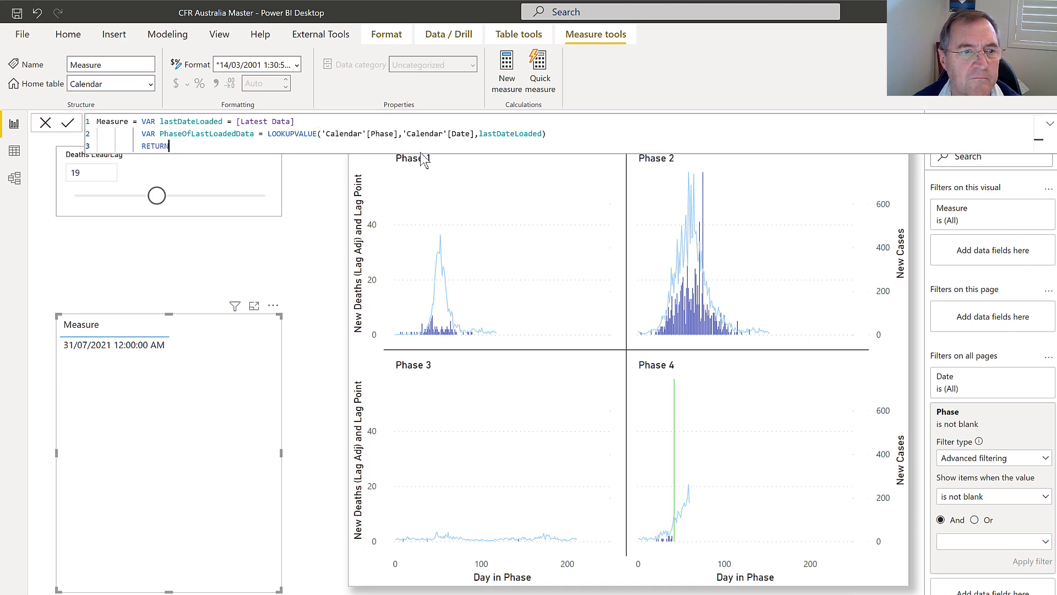
{"action": "type", "text": " pha"}
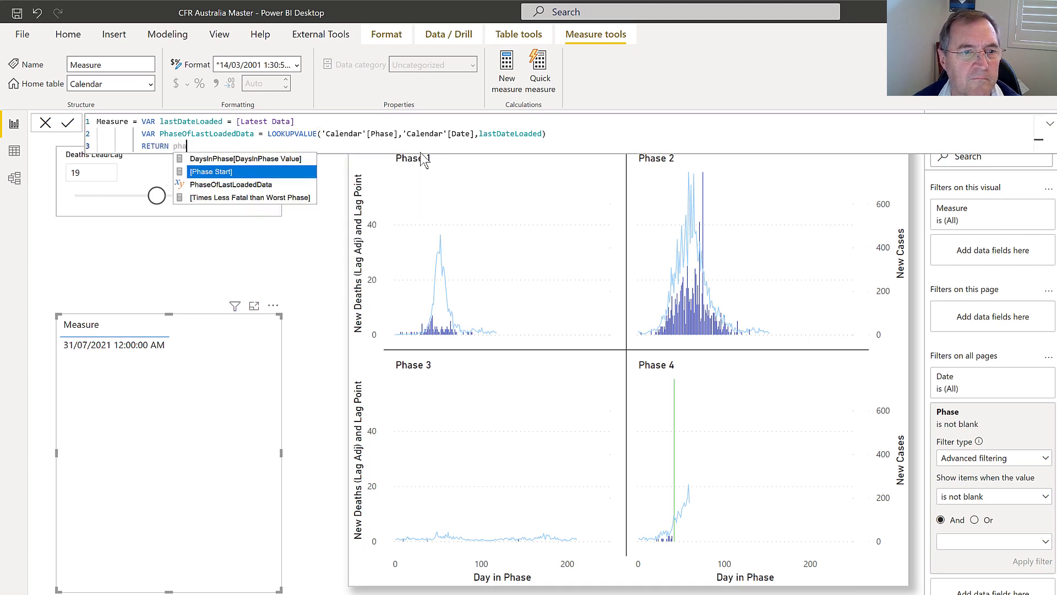
{"action": "key", "text": "Down"}
{"action": "key", "text": "Tab"}
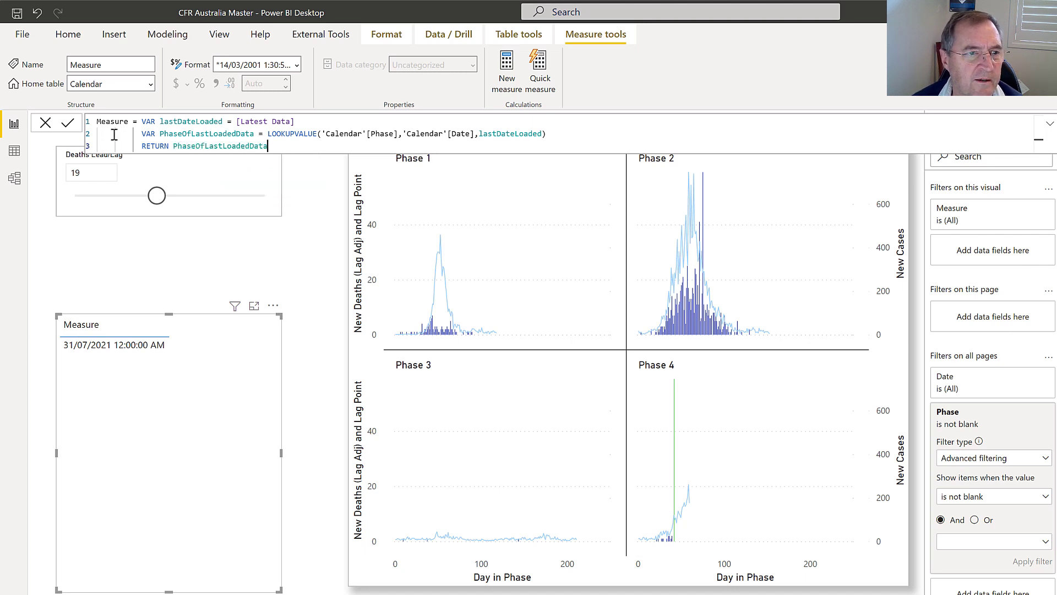
{"action": "left_click", "coordinate": [73, 125]}
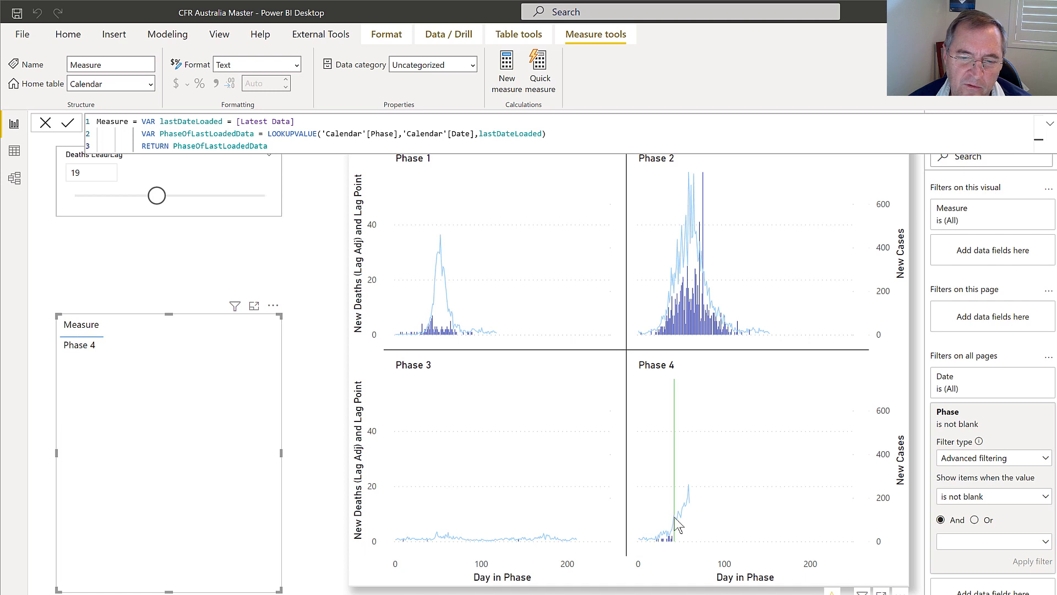
{"action": "mouse_move", "coordinate": [675, 518]}
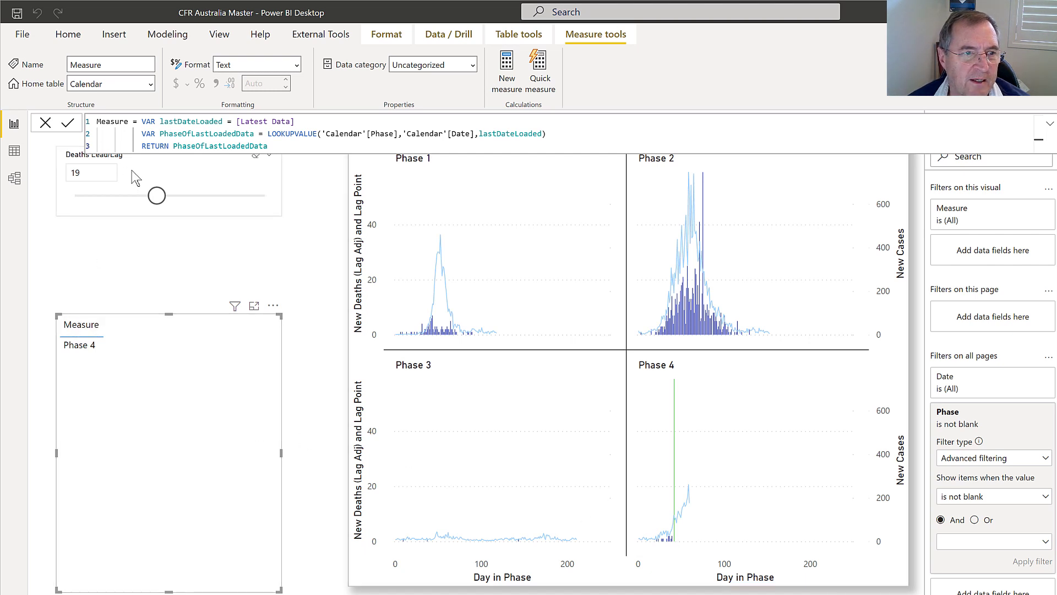
Add a third variable named LagDate on a new line of the measure, before the RETURN line
{"action": "left_click", "coordinate": [567, 133]}
{"action": "key", "text": "Return"}
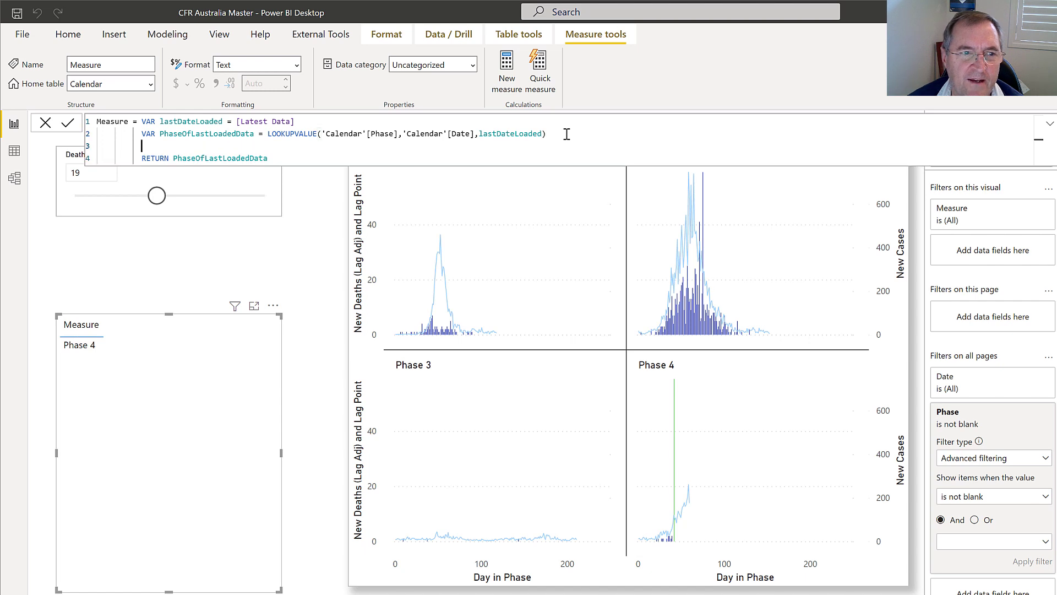
{"action": "type", "text": "VAR "}
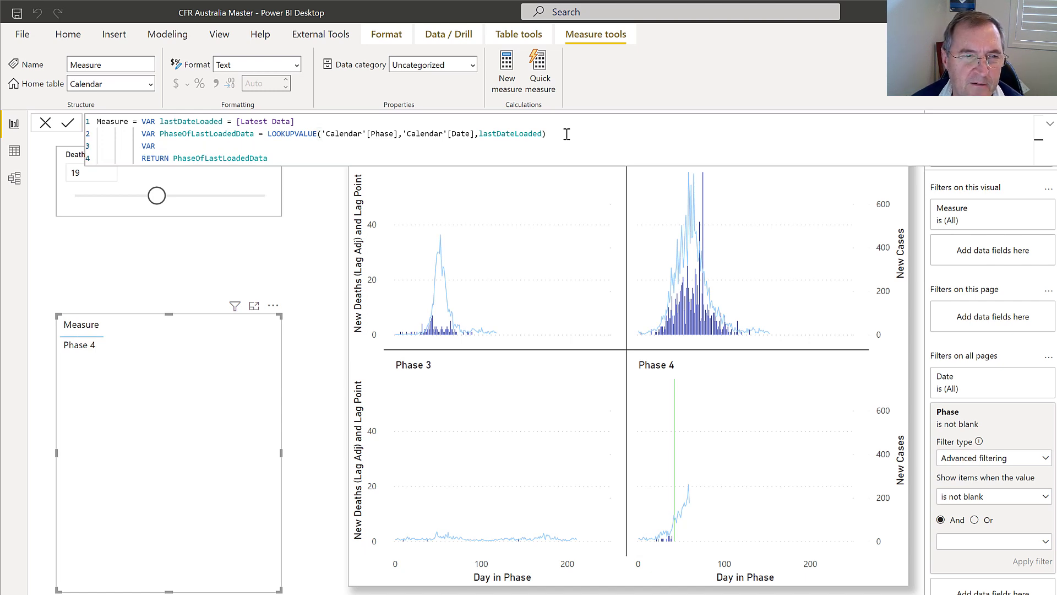
{"action": "type", "text": "LagD"}
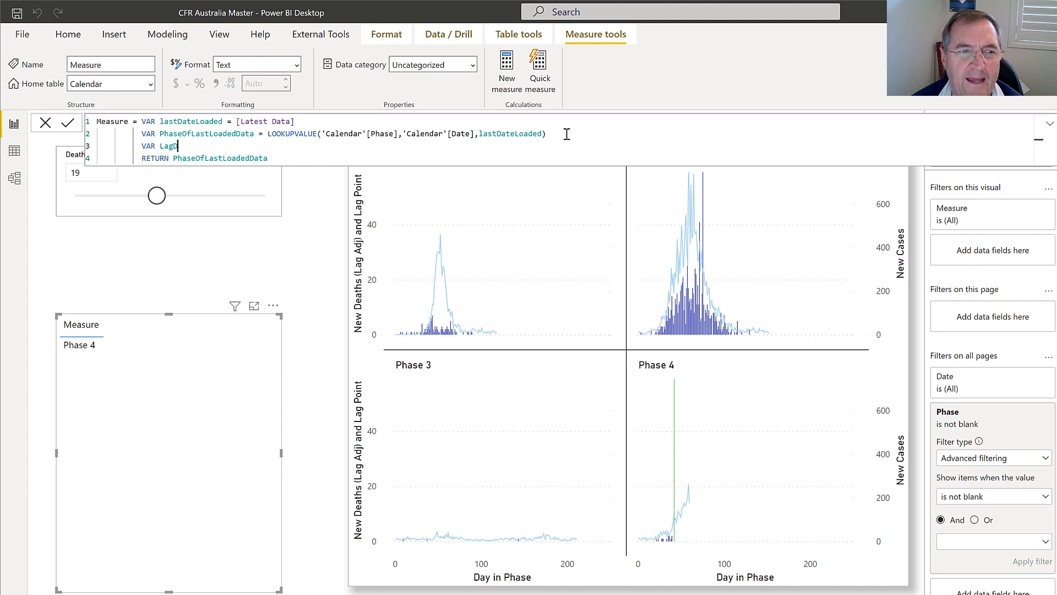
{"action": "type", "text": "ate"}
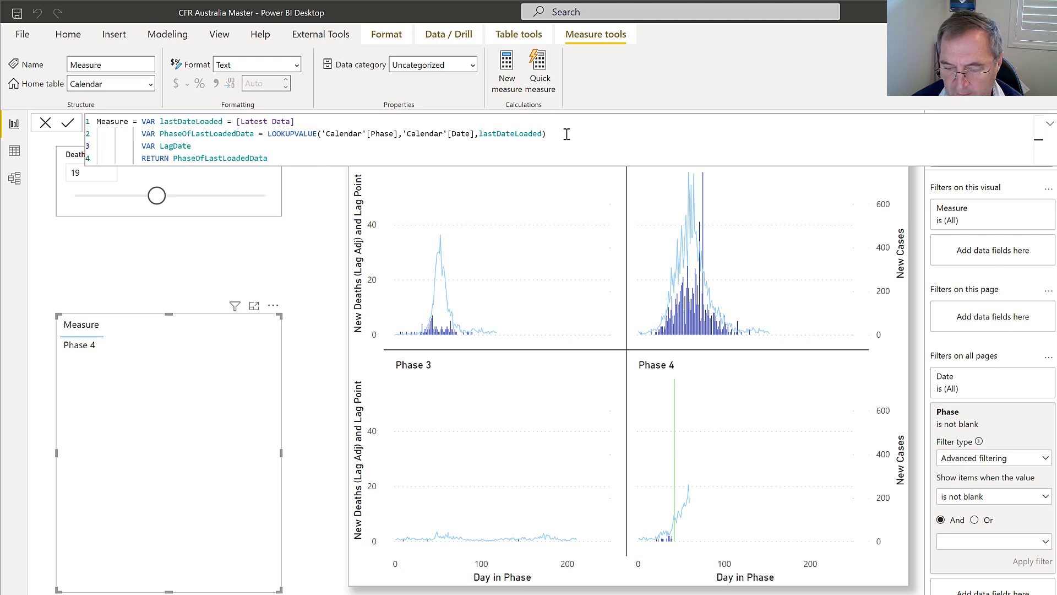
Define LagDate as lastDateLoaded minus [Lead/Lag Value], without the 'Lead/Lag' table prefix on the measure reference
{"action": "type", "text": " = las"}
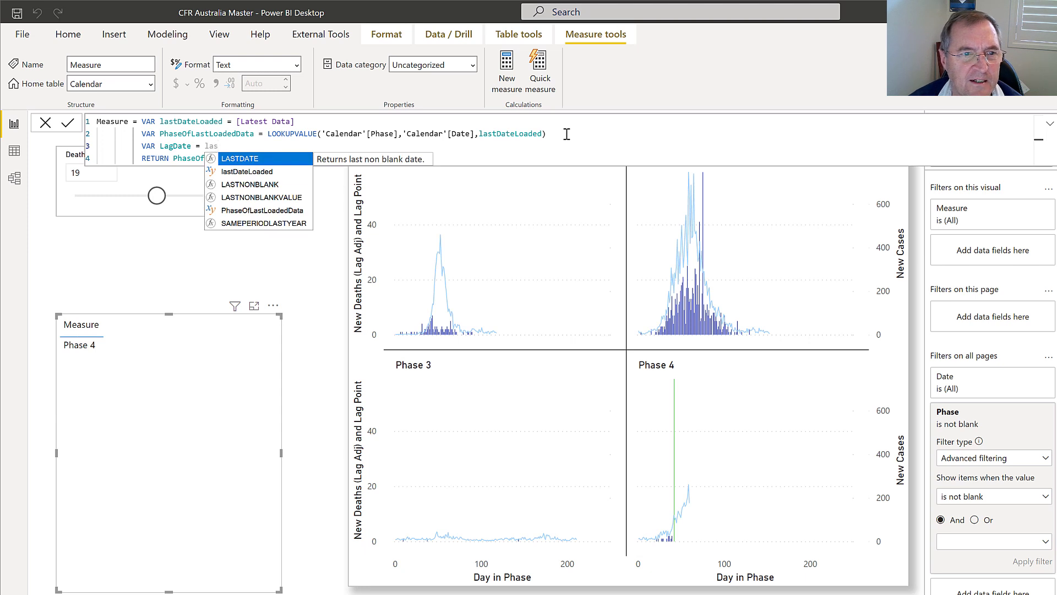
{"action": "key", "text": "Down"}
{"action": "key", "text": "Tab"}
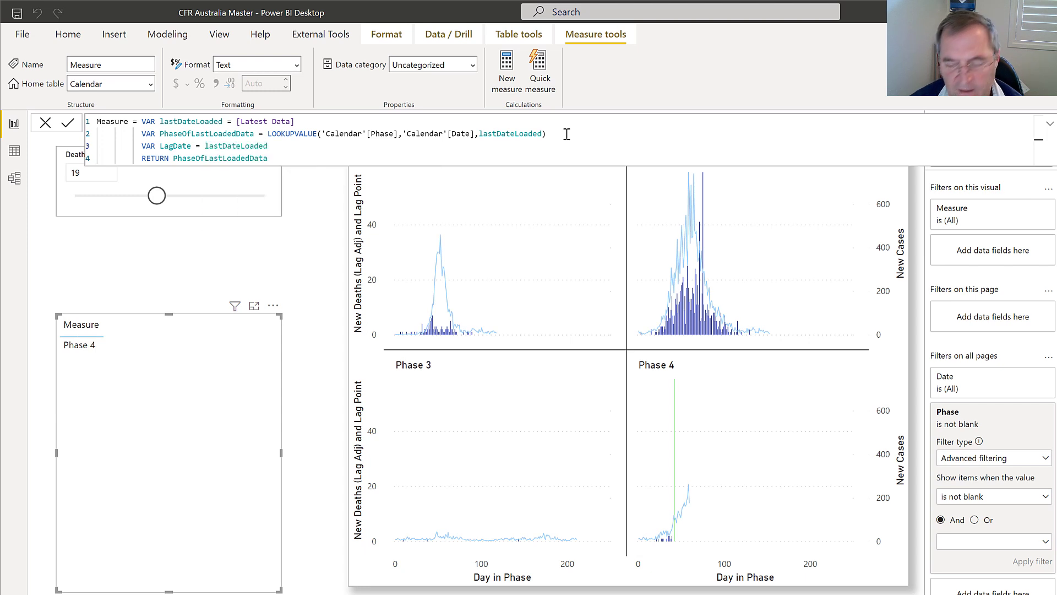
{"action": "type", "text": "- lea"}
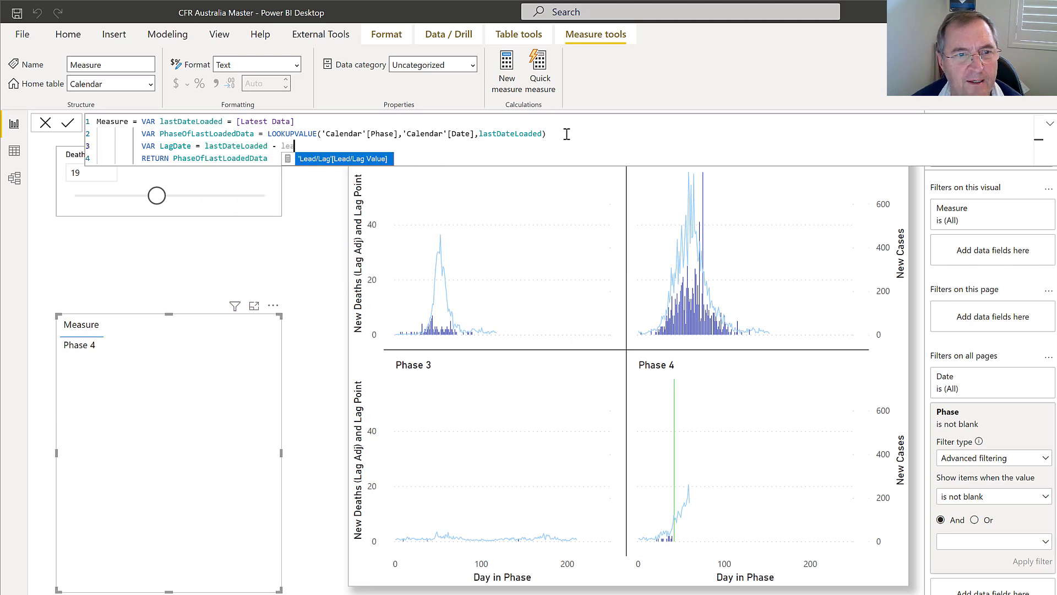
{"action": "key", "text": "Tab"}
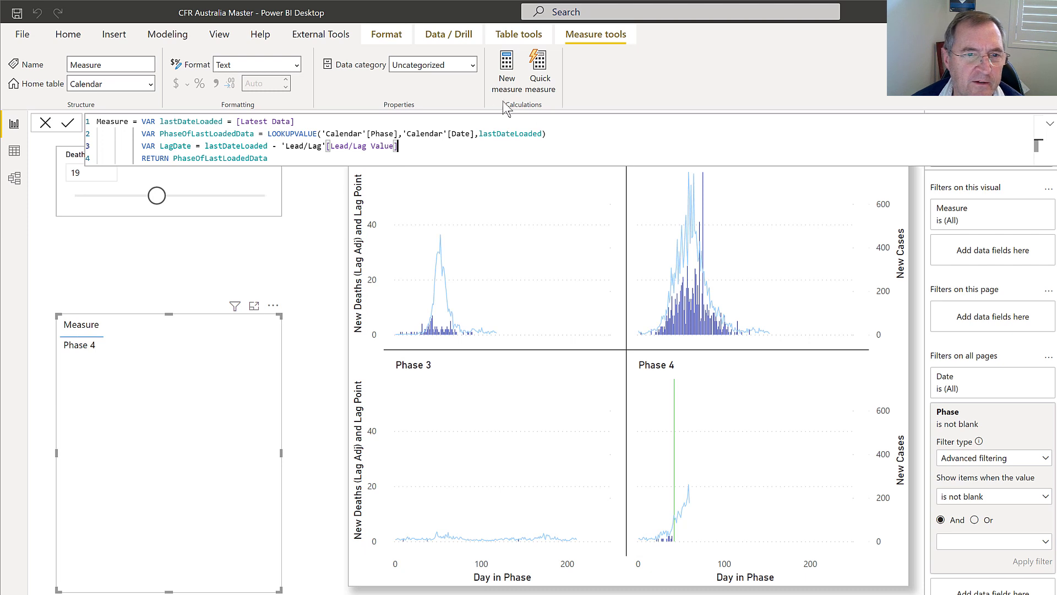
{"action": "left_click_drag", "start_coordinate": [282, 146], "coordinate": [322, 146]}
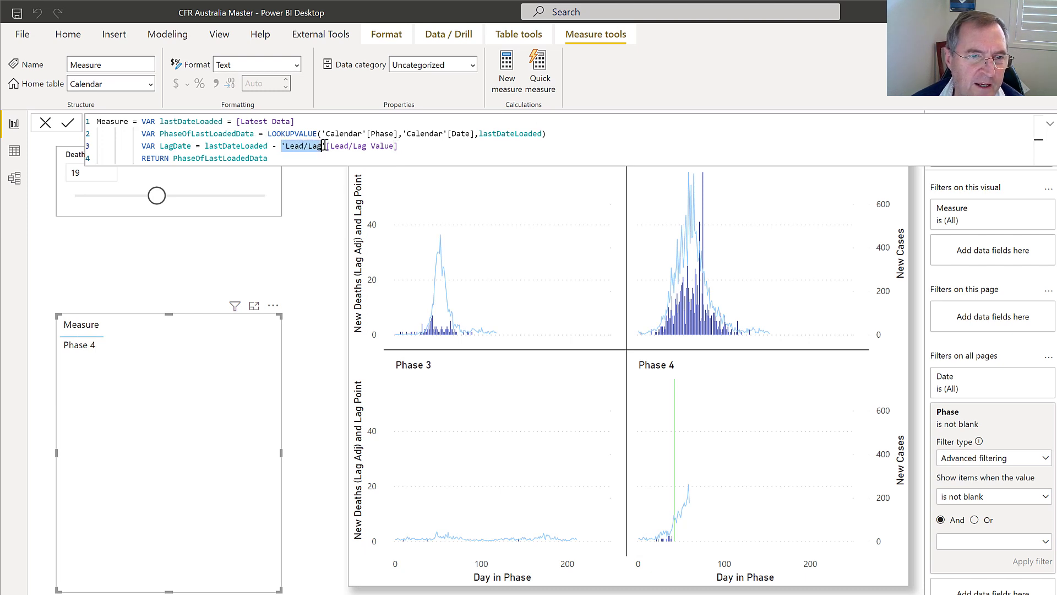
{"action": "key", "text": "shift+Right"}
{"action": "key", "text": "Delete"}
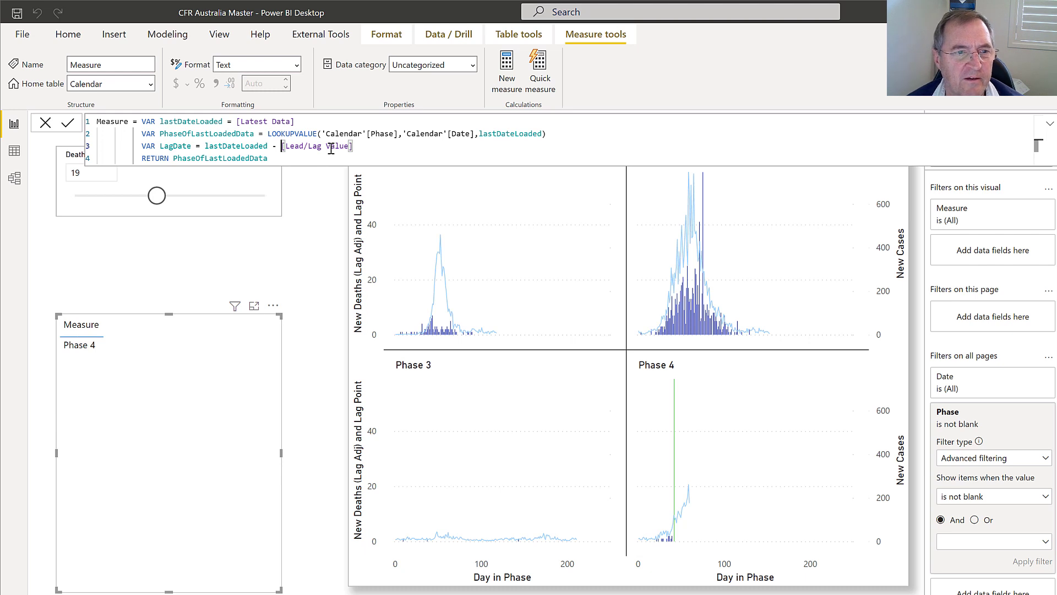
Make the measure return LagDate instead and commit the formula to test it in the table
{"action": "double_click", "coordinate": [227, 158]}
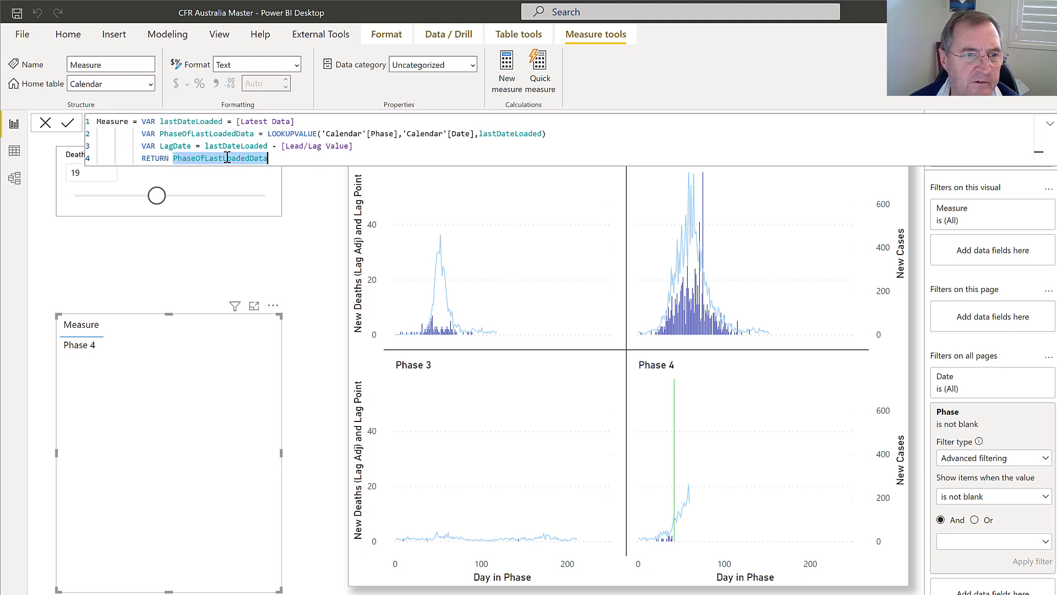
{"action": "type", "text": "Lag"}
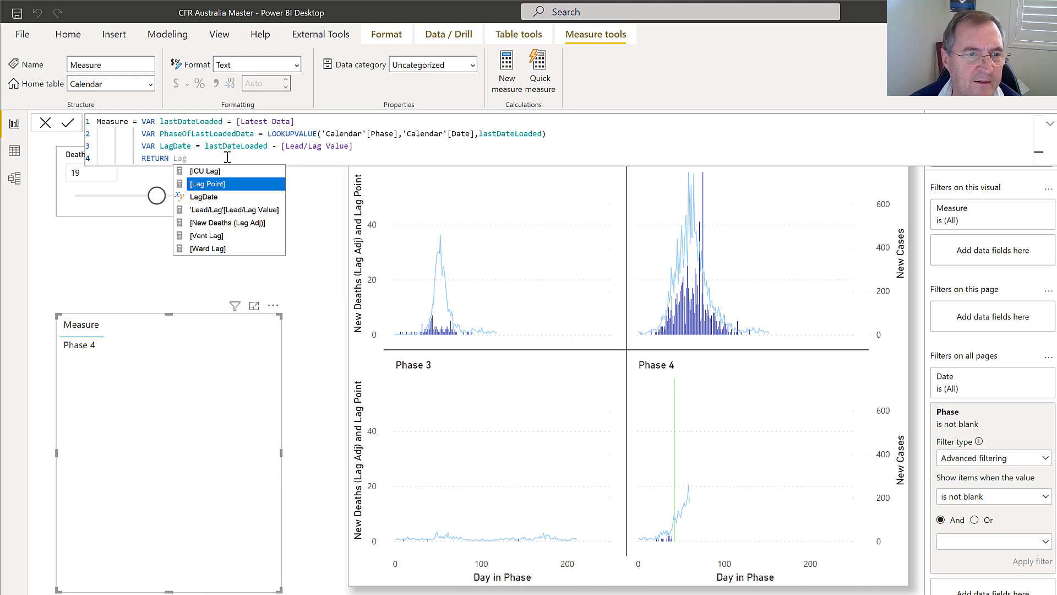
{"action": "type", "text": "Date"}
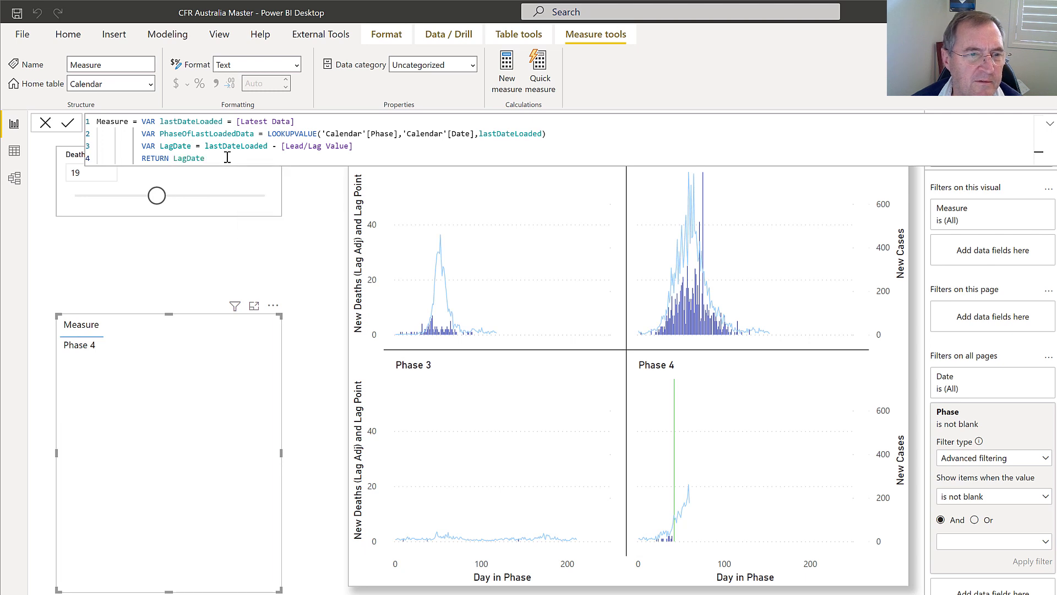
{"action": "left_click", "coordinate": [72, 125]}
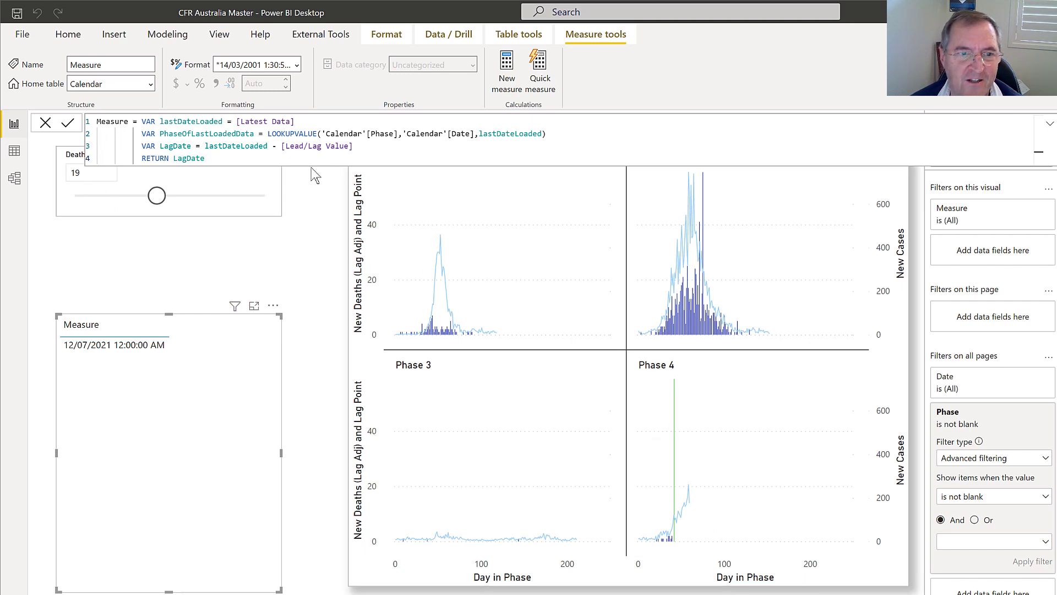
Declare a fourth variable named DayIntoPhaseLastPhase on a new line after the LagDate variable
{"action": "left_click", "coordinate": [355, 148]}
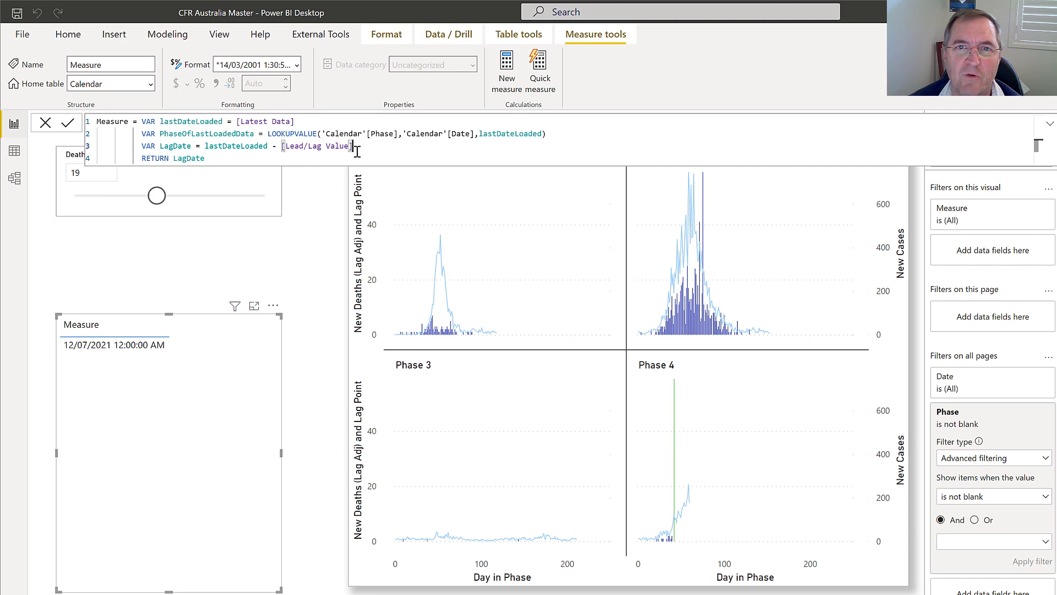
{"action": "key", "text": "Return"}
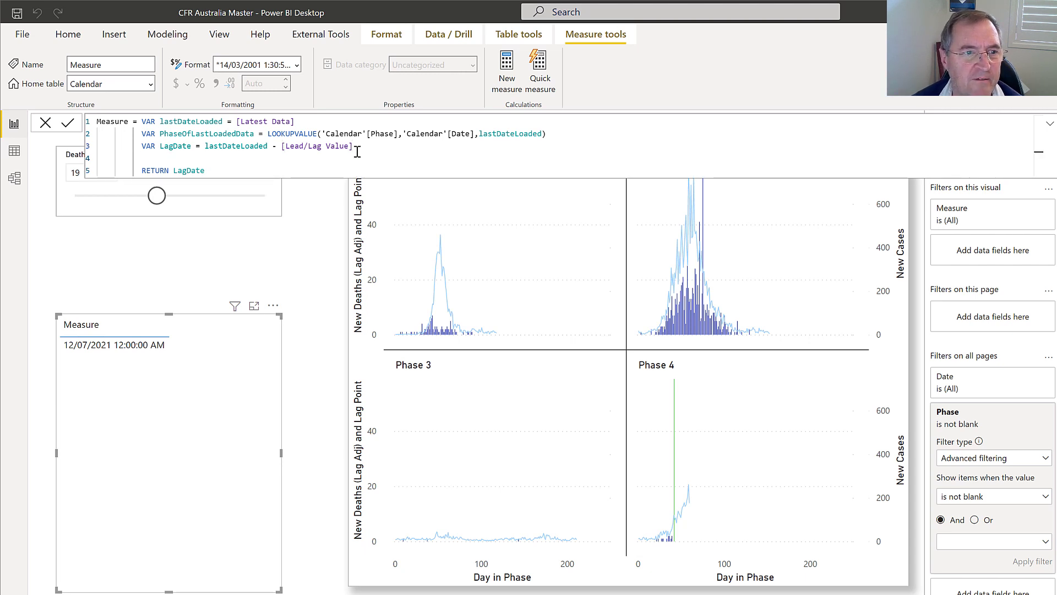
{"action": "type", "text": "VAR "}
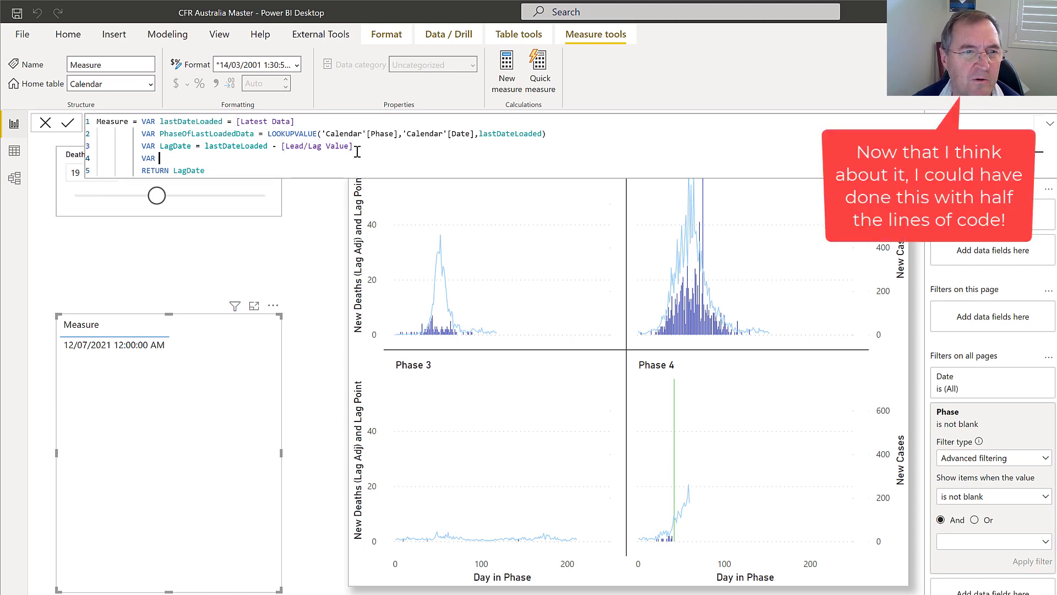
{"action": "type", "text": "DayIntoPh"}
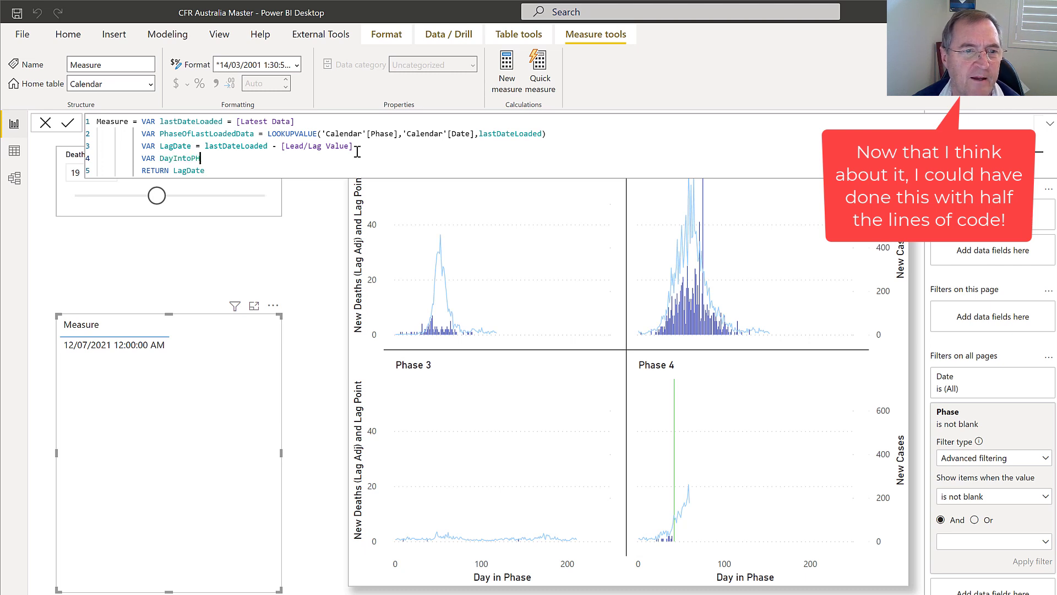
{"action": "type", "text": "ase"}
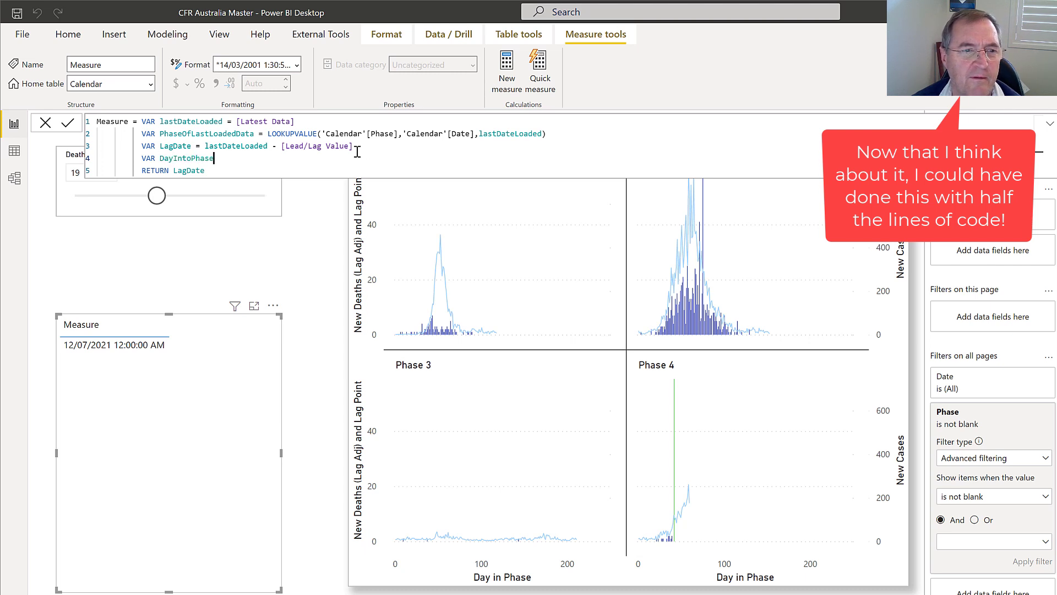
{"action": "type", "text": "La"}
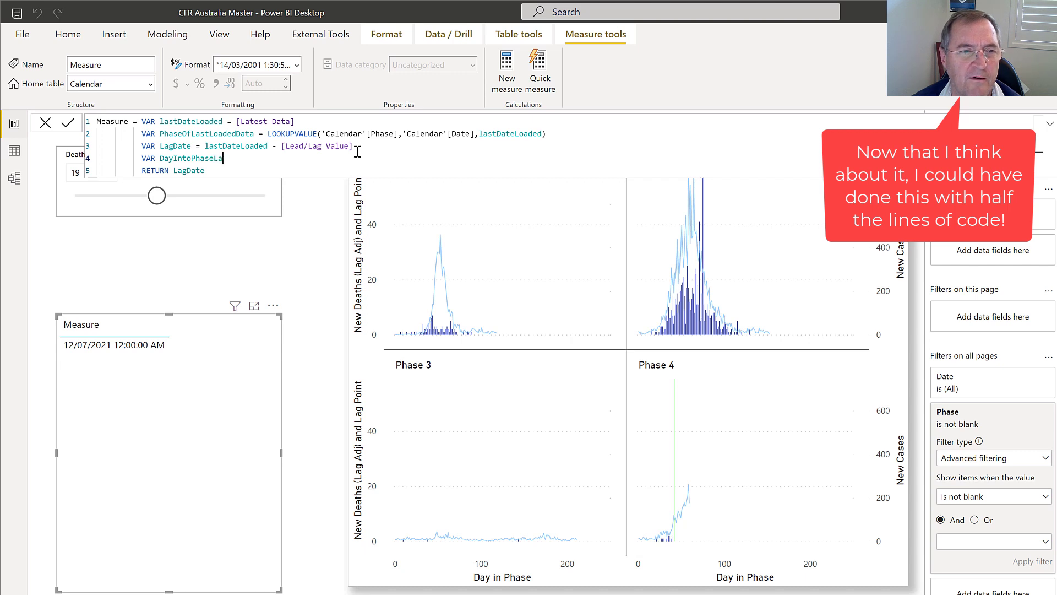
{"action": "type", "text": "stPhase = "}
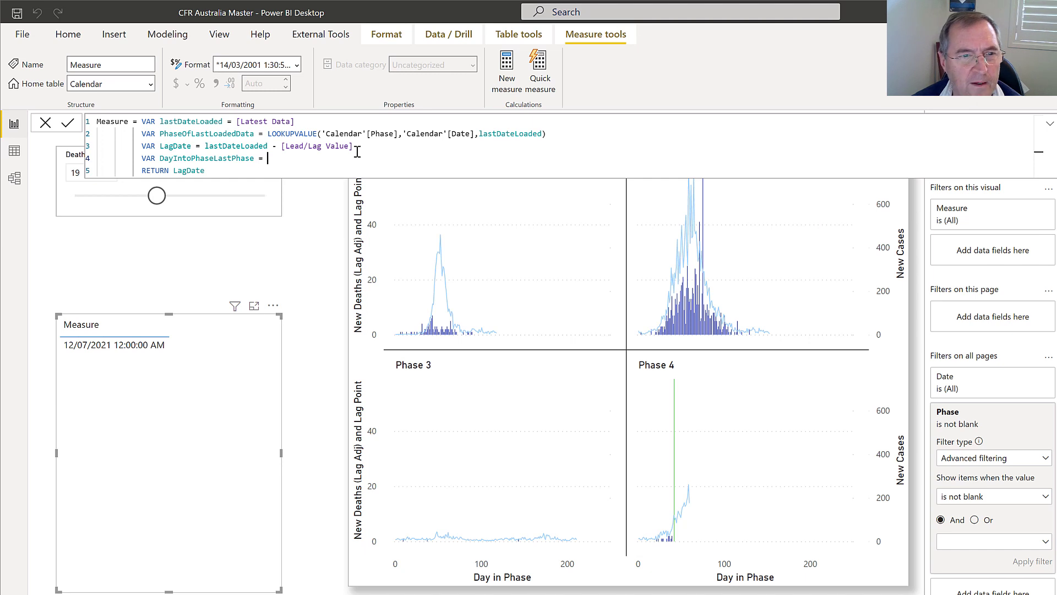
Assign DayIntoPhaseLastPhase a LOOKUPVALUE function with 'Calendar'[Day in Phase] as its result column
{"action": "type", "text": "LOOKUPVALUE("}
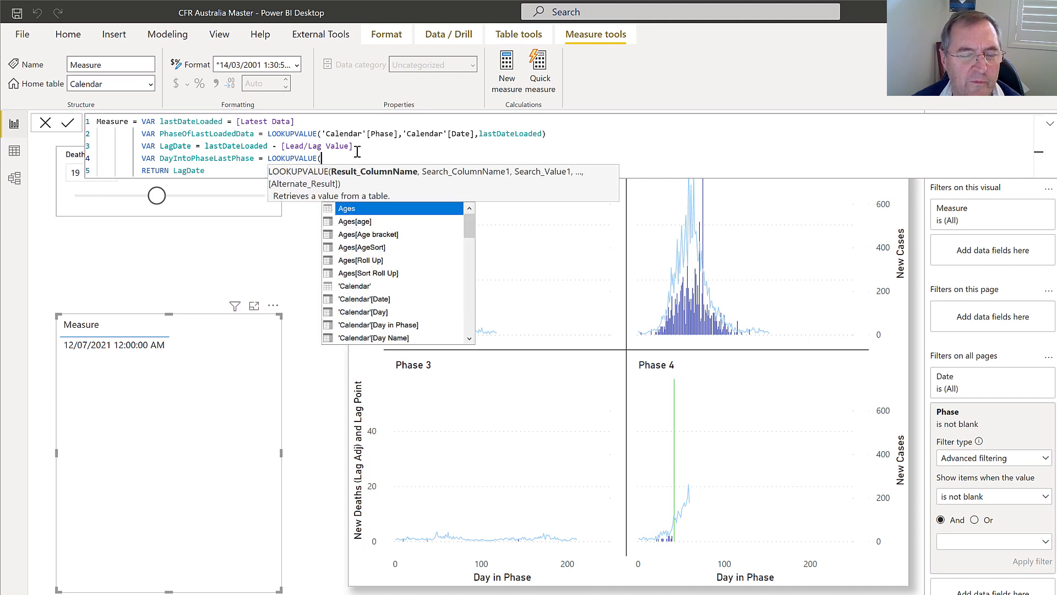
{"action": "type", "text": "day"}
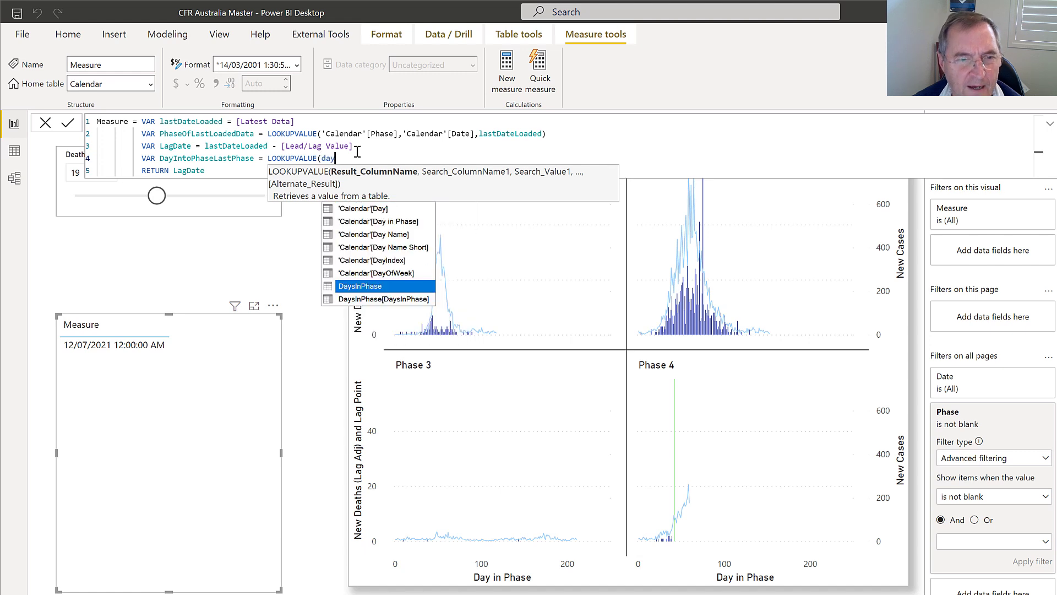
{"action": "key", "text": "Up"}
{"action": "key", "text": "Up"}
{"action": "key", "text": "Up"}
{"action": "key", "text": "Up"}
{"action": "key", "text": "Up"}
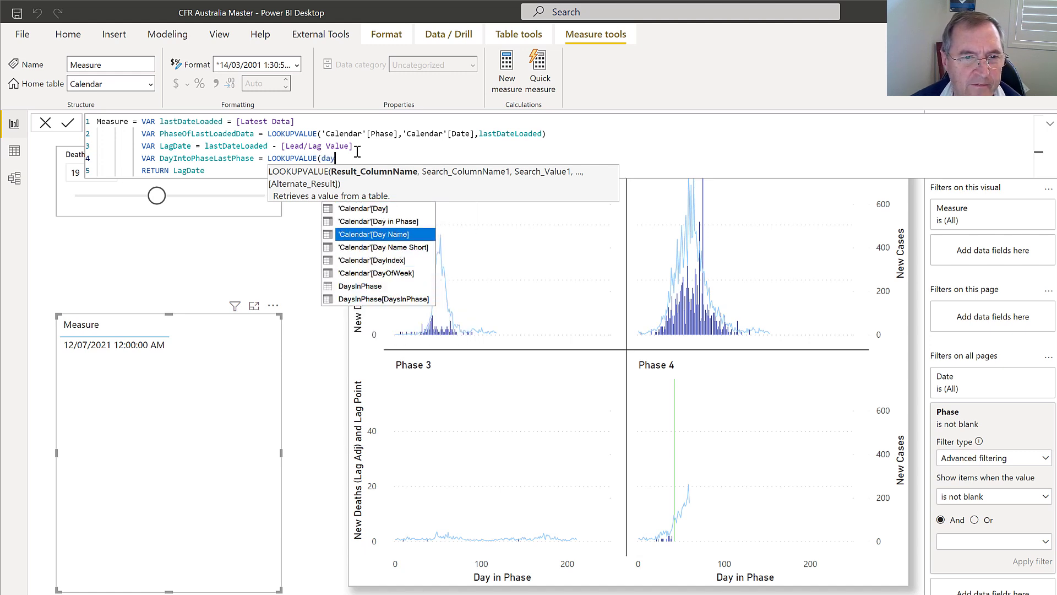
{"action": "key", "text": "Tab"}
{"action": "type", "text": ","}
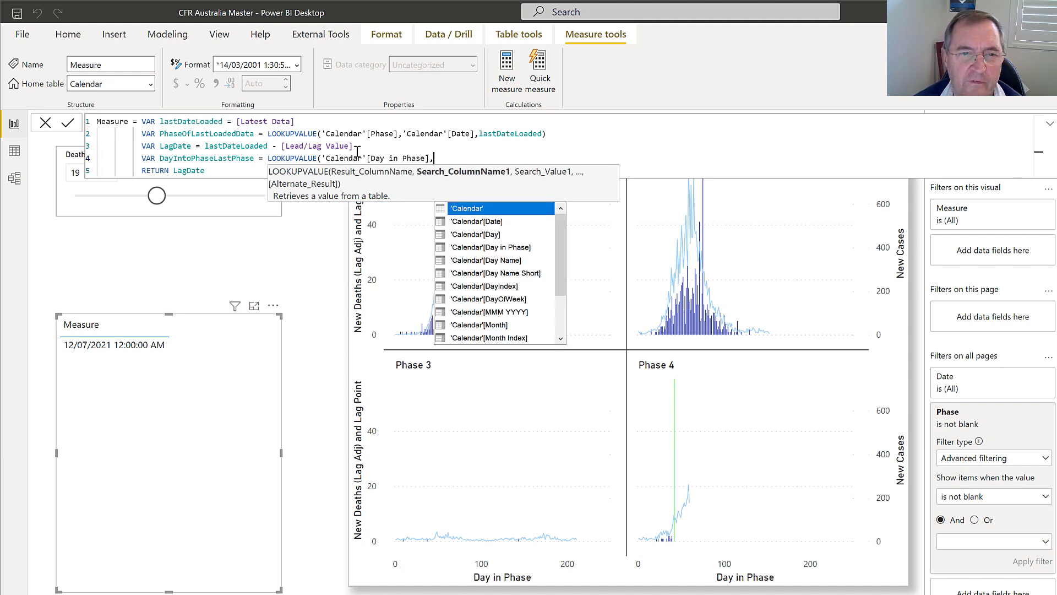
Complete the Day in Phase lookup with 'Calendar'[Date] as the search column and LagDate as the search value
{"action": "type", "text": "dat"}
{"action": "key", "text": "Tab"}
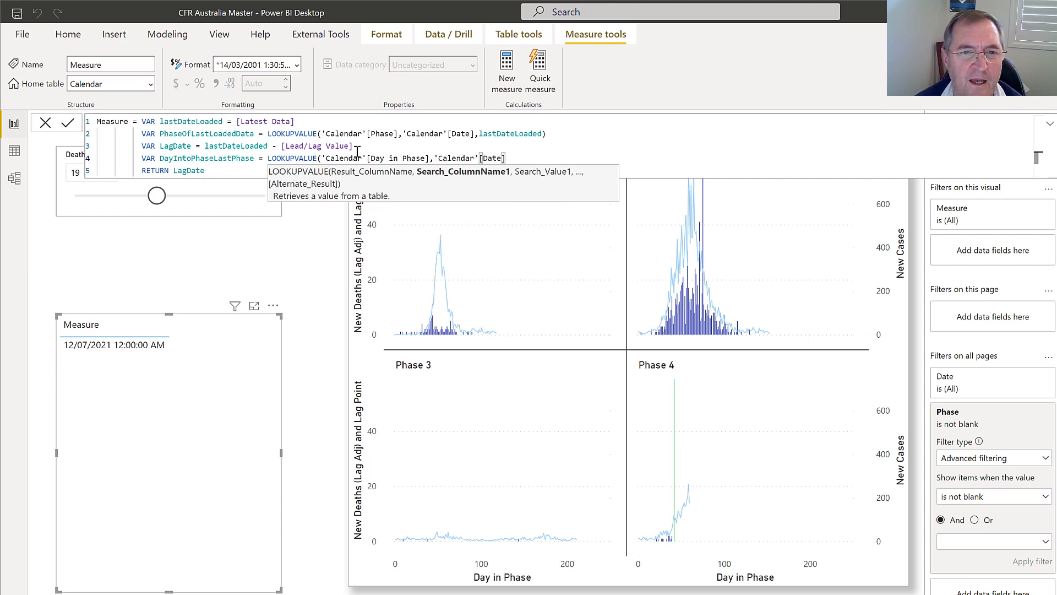
{"action": "type", "text": ","}
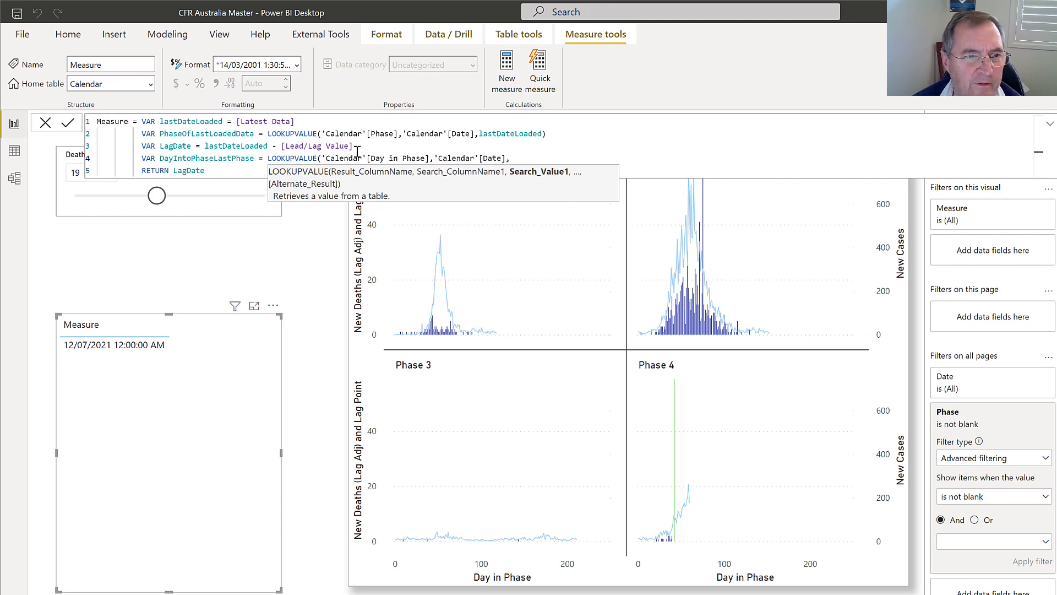
{"action": "type", "text": "l"}
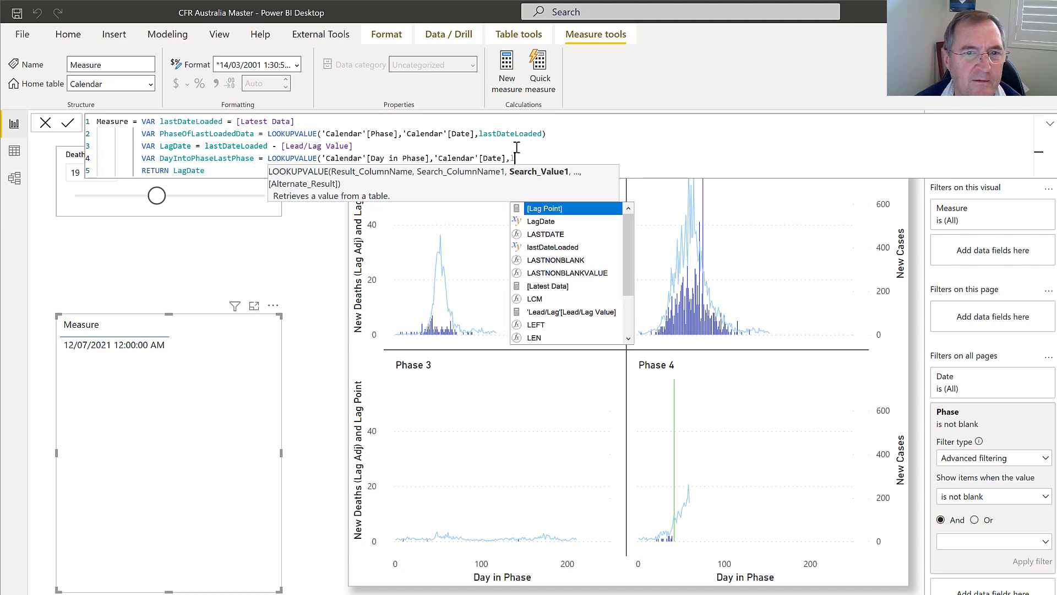
{"action": "type", "text": "ag"}
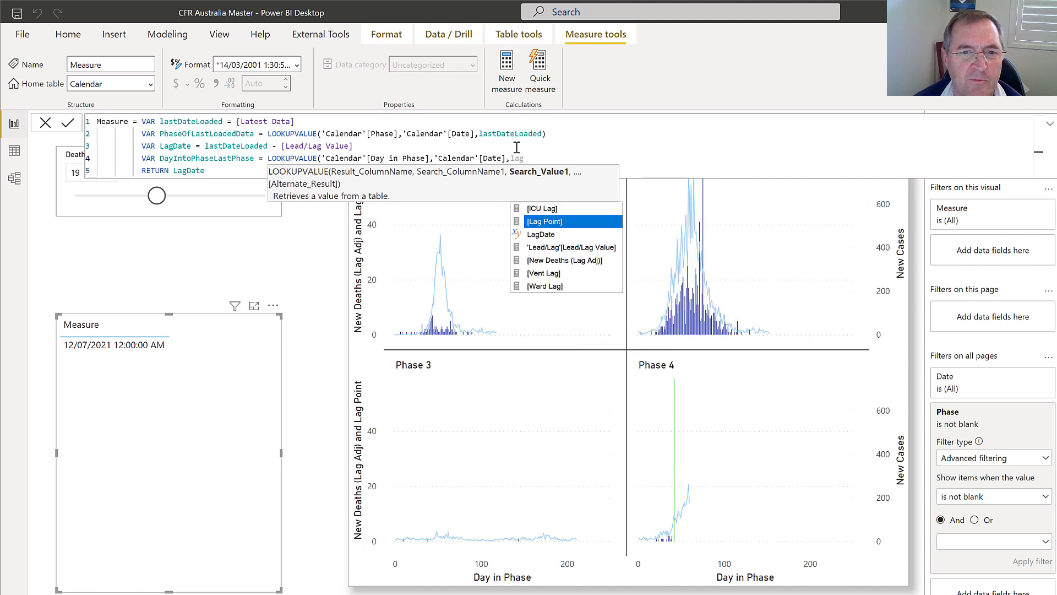
{"action": "key", "text": "Down"}
{"action": "key", "text": "Tab"}
{"action": "type", "text": ")"}
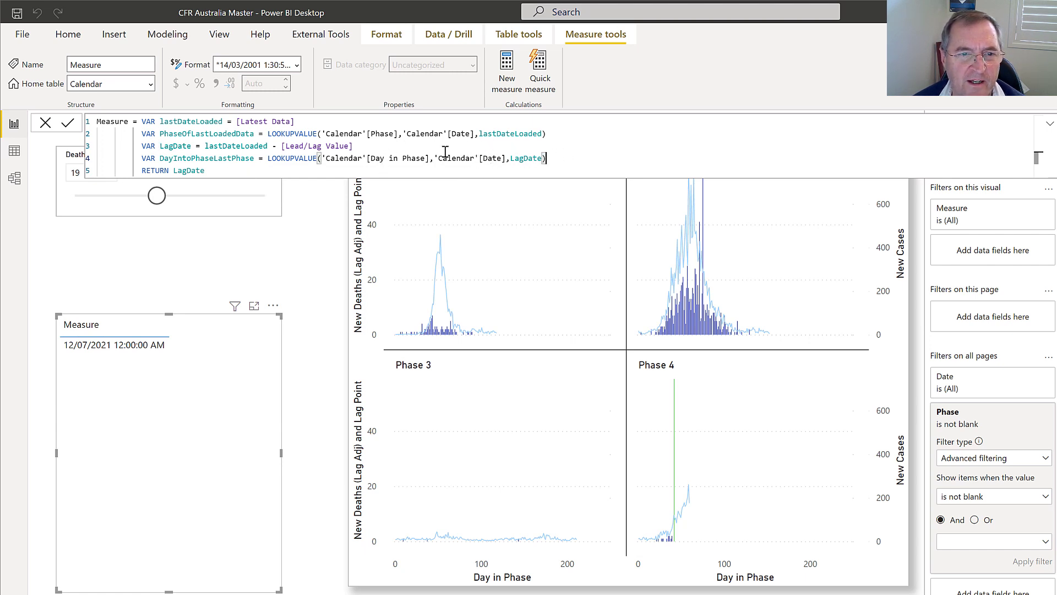
Change the RETURN expression to DayIntoPhaseLastPhase and commit the measure
{"action": "double_click", "coordinate": [187, 170]}
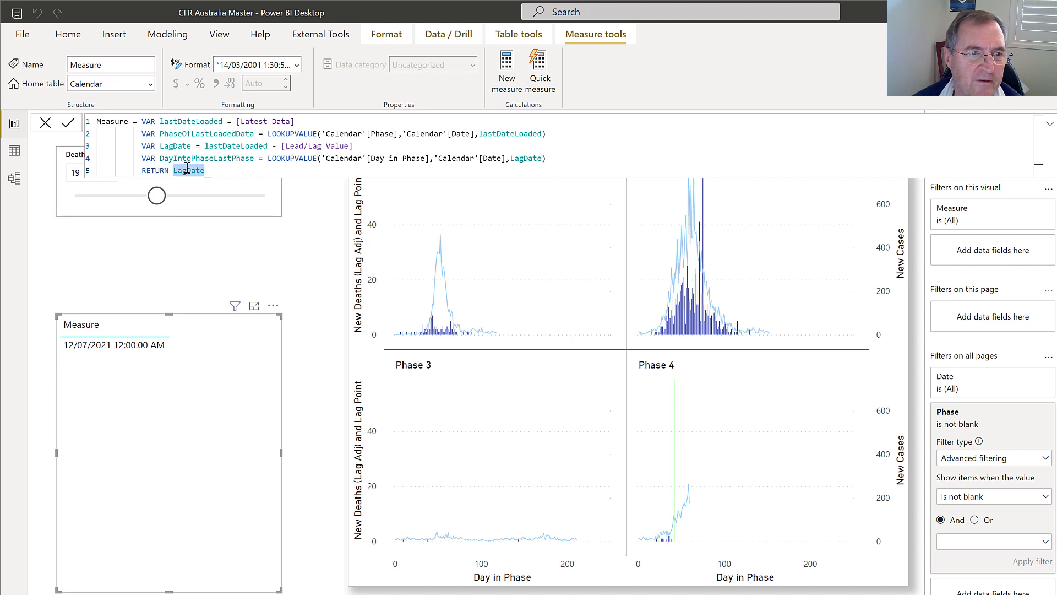
{"action": "type", "text": "DayIn"}
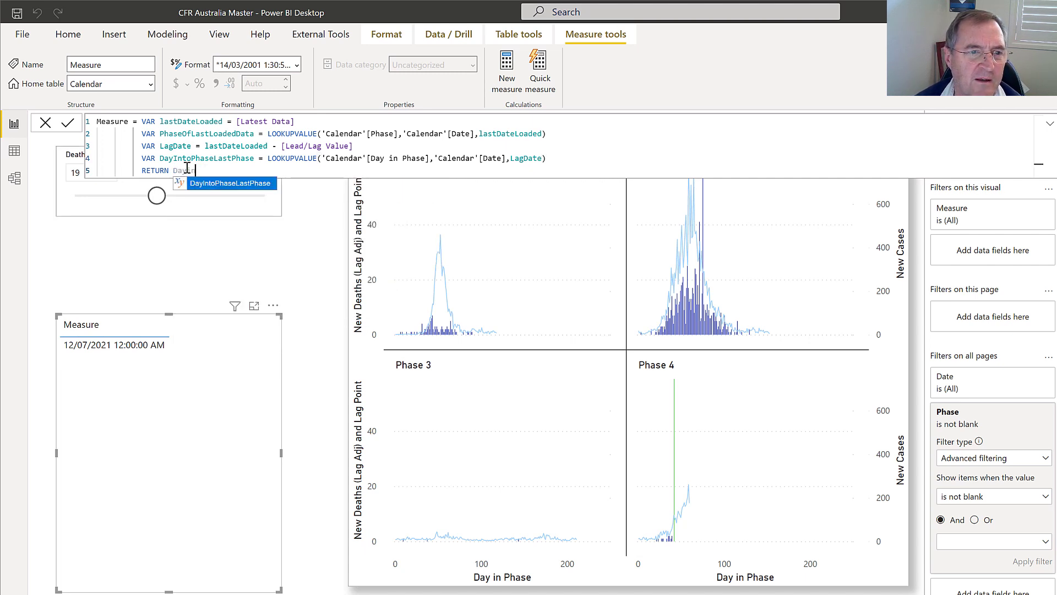
{"action": "key", "text": "Tab"}
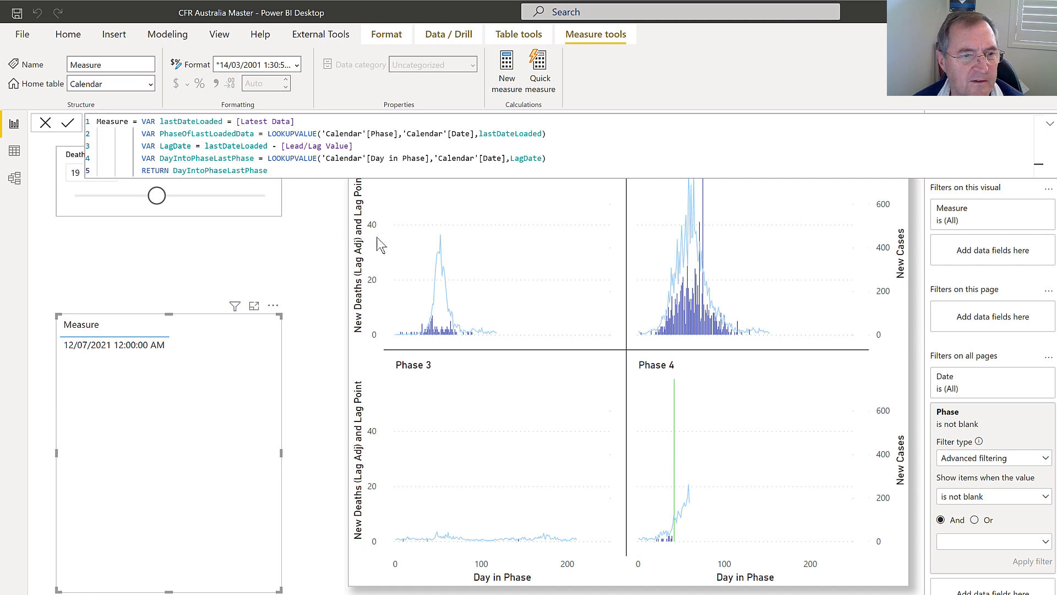
{"action": "key", "text": "Return"}
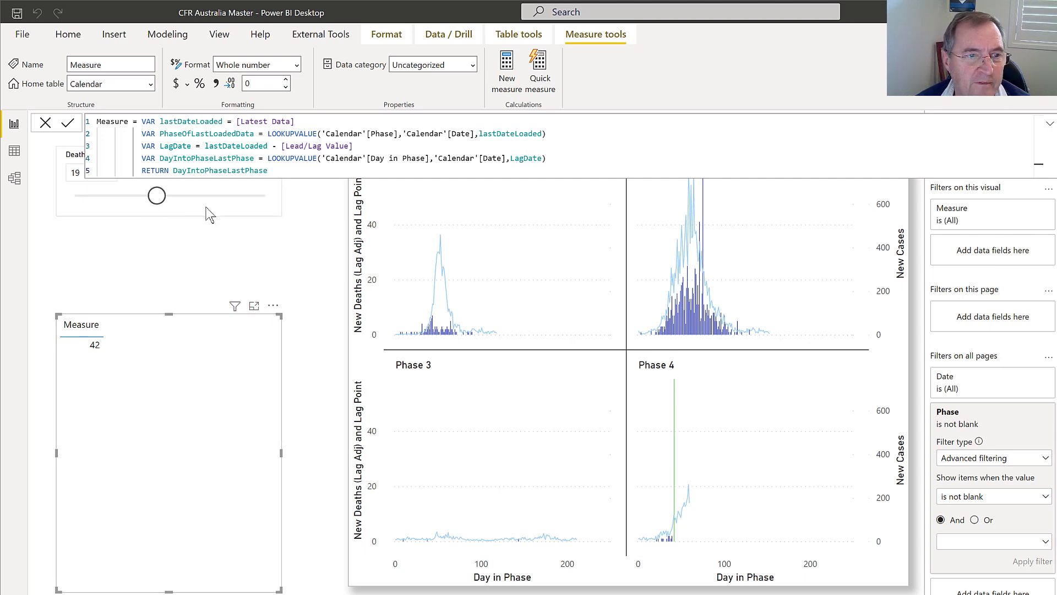
Leave the formula and move the Deaths Lead/Lag slicer down the page, closer to the Measure table
{"action": "left_click", "coordinate": [214, 242]}
{"action": "mouse_move", "coordinate": [158, 251]}
{"action": "left_mouse_down"}
{"action": "mouse_move", "coordinate": [136, 251]}
{"action": "mouse_move", "coordinate": [197, 257]}
{"action": "mouse_move", "coordinate": [166, 263]}
{"action": "left_mouse_up"}
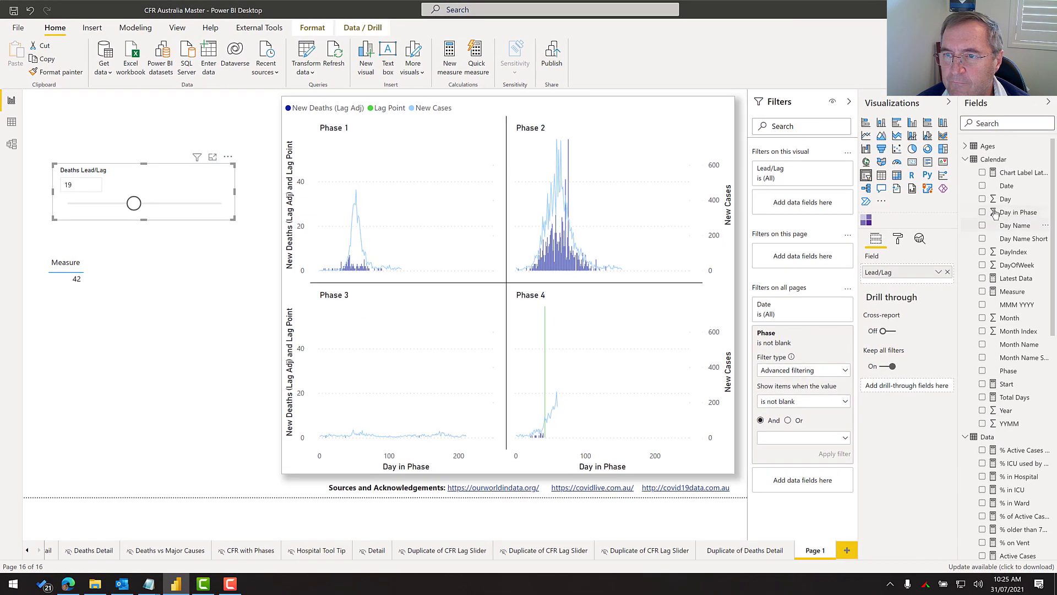
Open the Calendar table's Measure formula and rename the measure to Deaths At Equiv. Days into Phase
{"action": "left_click", "coordinate": [1016, 295]}
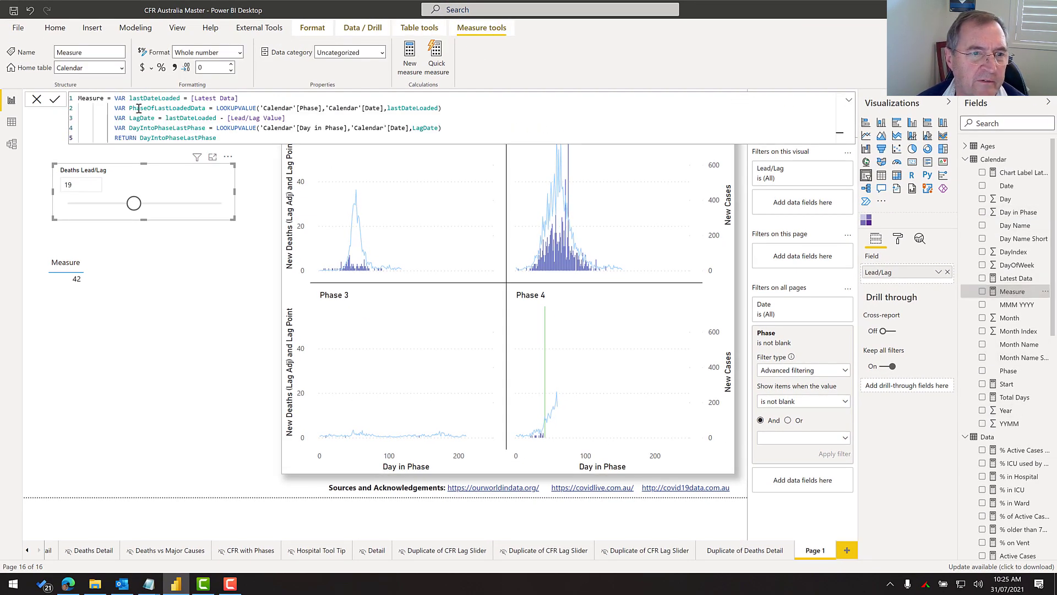
{"action": "double_click", "coordinate": [89, 100]}
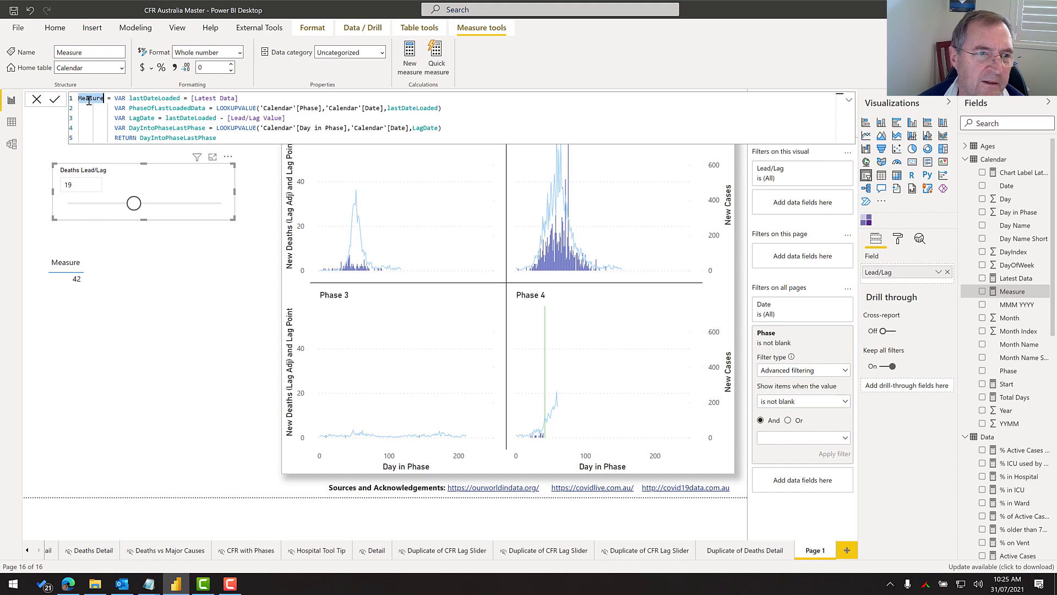
{"action": "type", "text": "Deat"}
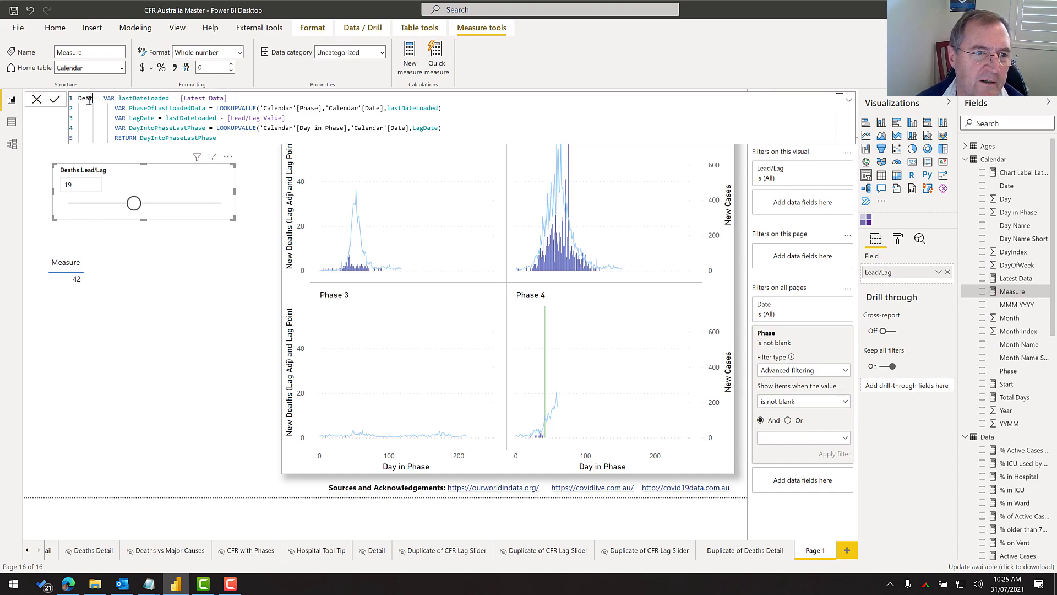
{"action": "type", "text": "hs"}
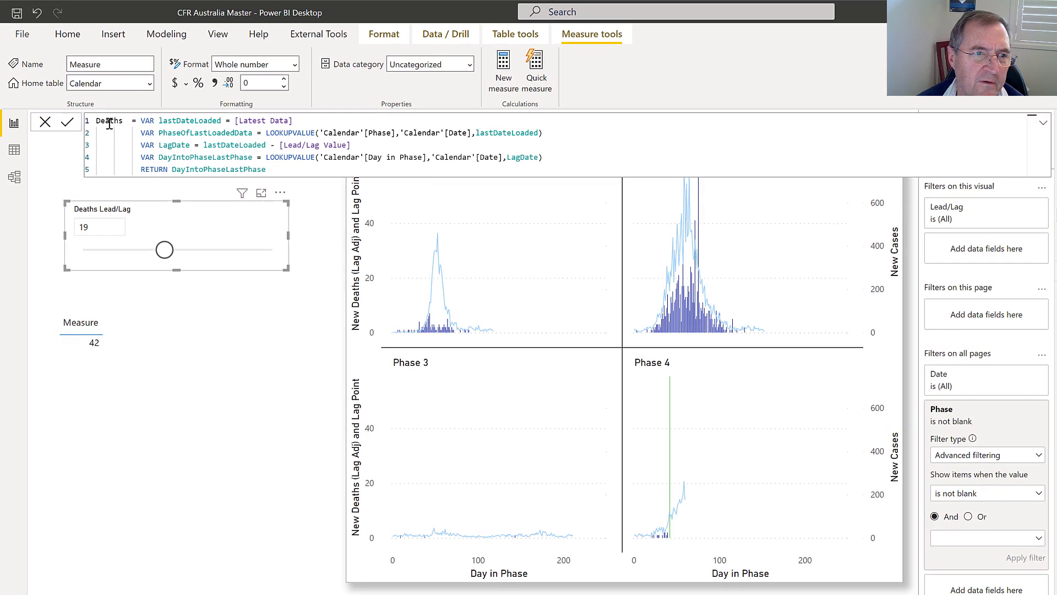
{"action": "type", "text": " At E"}
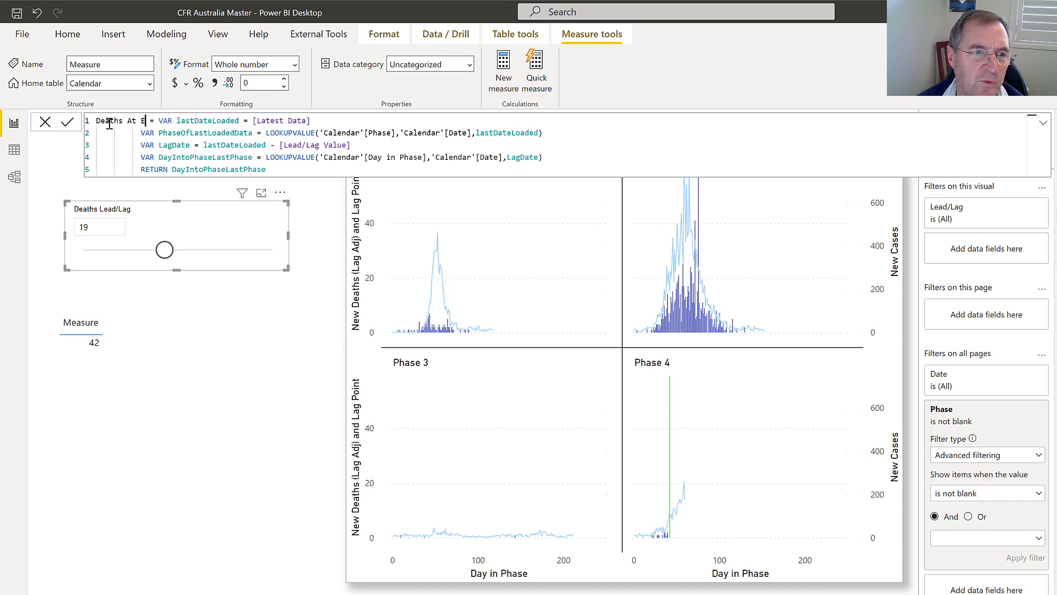
{"action": "type", "text": "quiv. "}
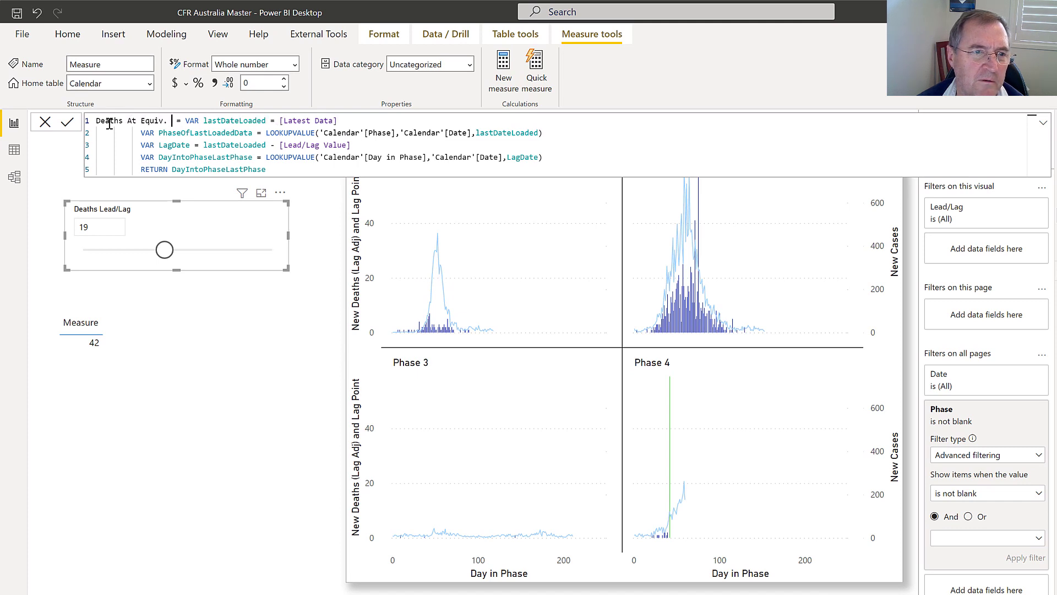
{"action": "type", "text": "Days "}
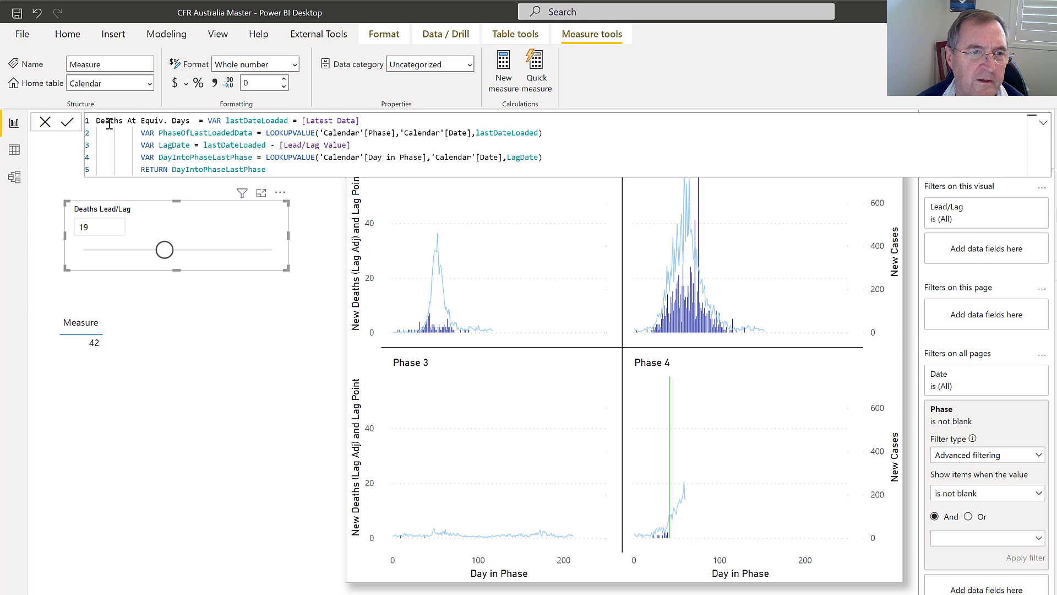
{"action": "type", "text": "into"}
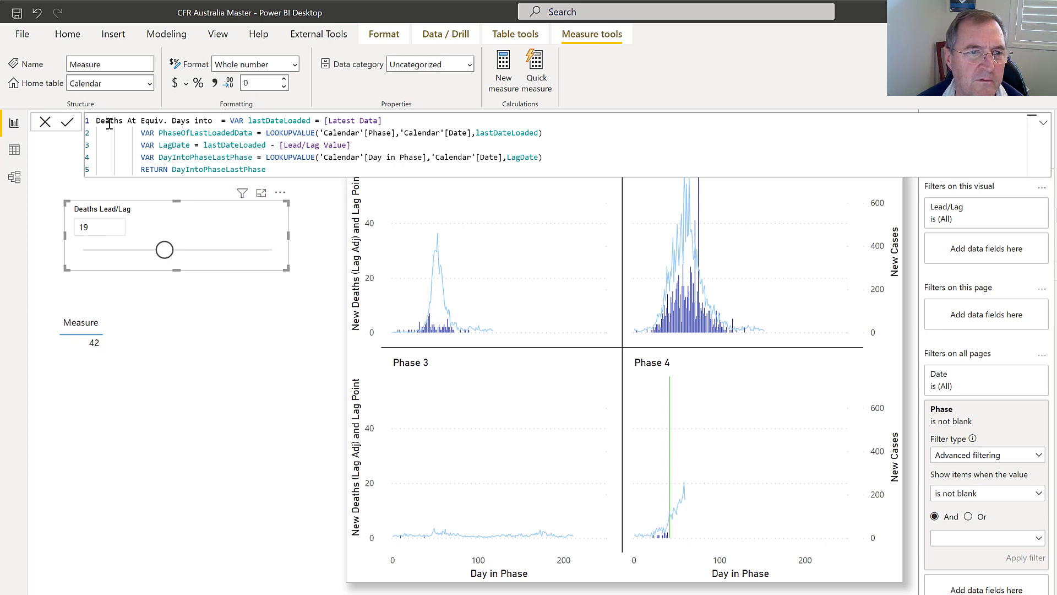
{"action": "type", "text": " Phase"}
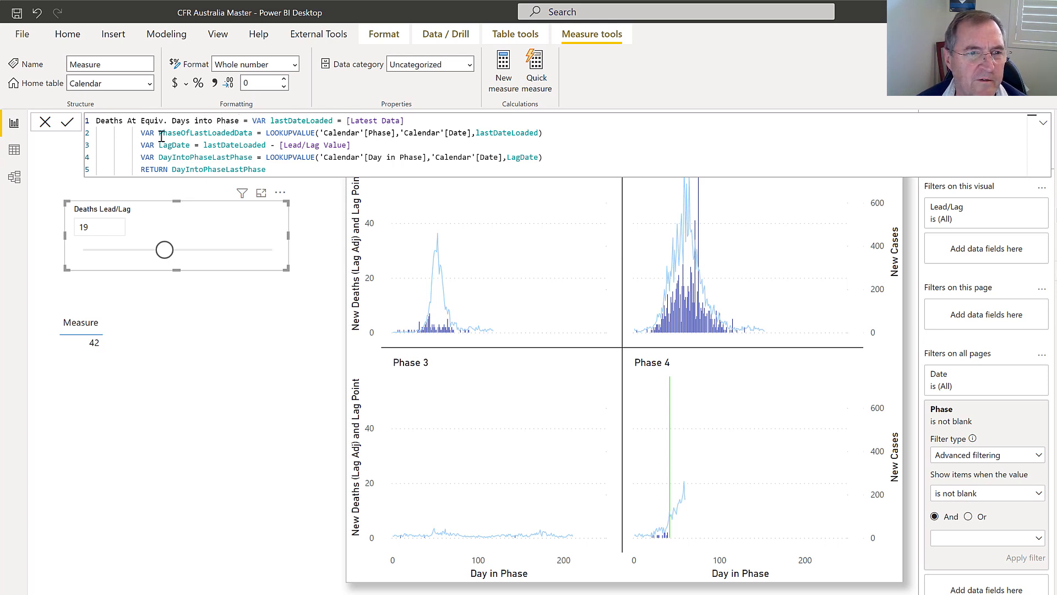
Replace the RETURN keyword with a Result variable that starts an IF function before DayIntoPhaseLastPhase
{"action": "double_click", "coordinate": [149, 168]}
{"action": "type", "text": "VAR Res"}
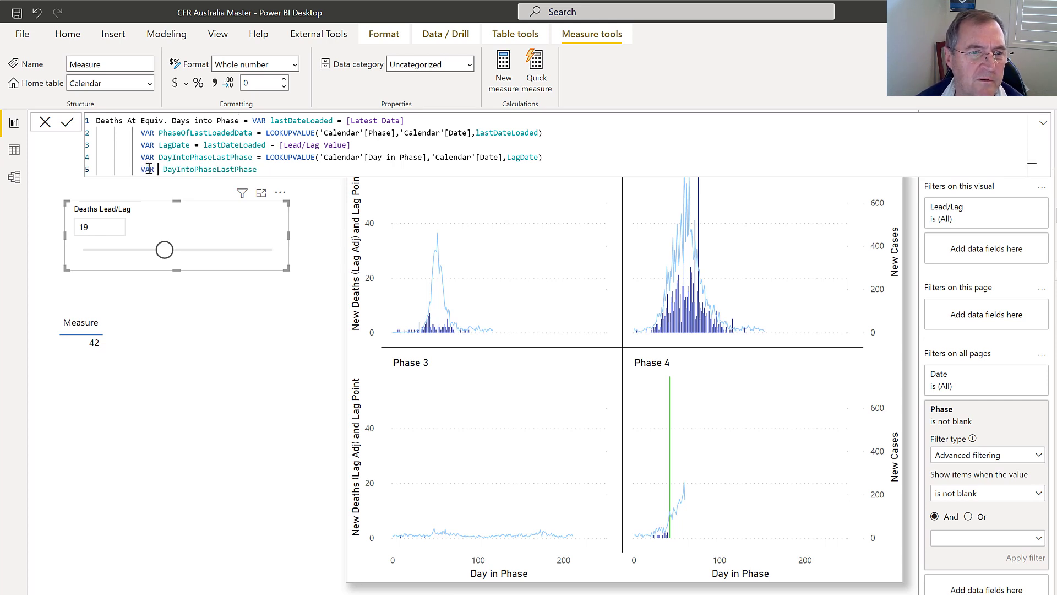
{"action": "type", "text": "ult = "}
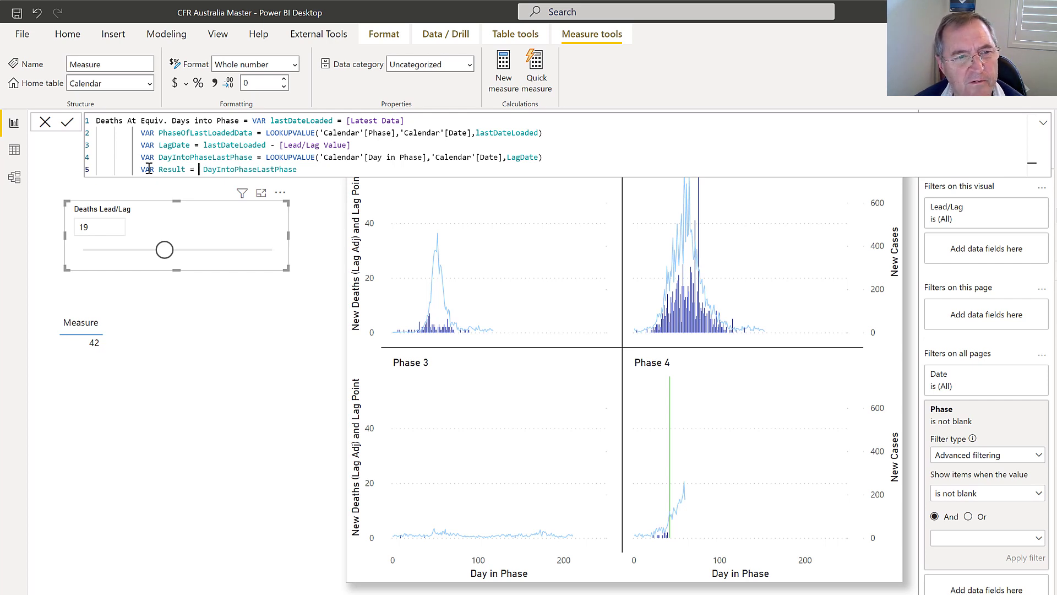
{"action": "type", "text": "if("}
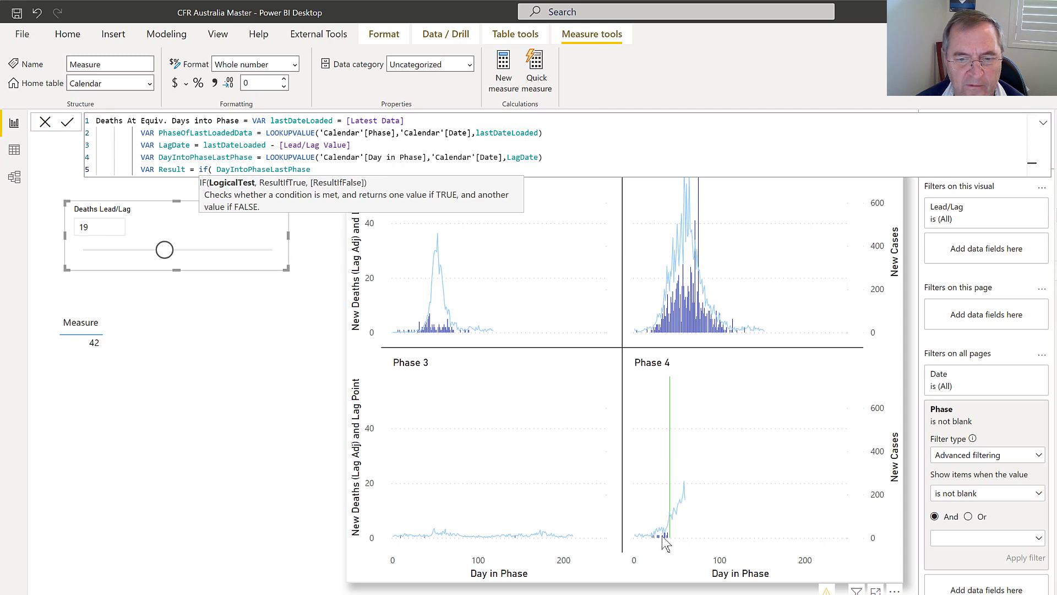
Complete the IF condition so that SELECTEDVALUE of 'Calendar'[Day in Phase] is compared as <= DayIntoPhaseLastPhase
{"action": "mouse_move", "coordinate": [645, 537]}
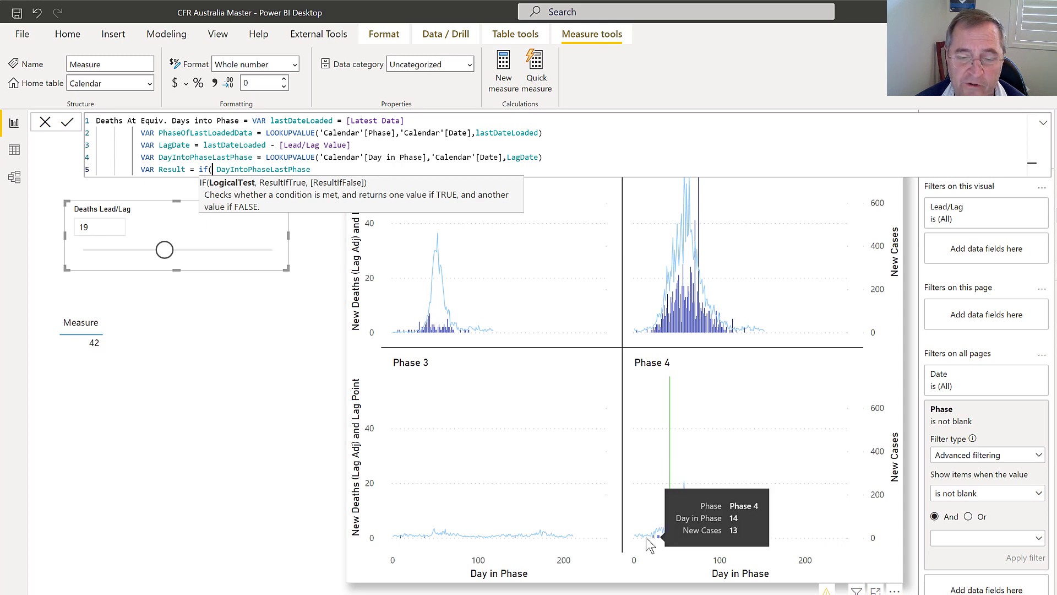
{"action": "type", "text": "sele"}
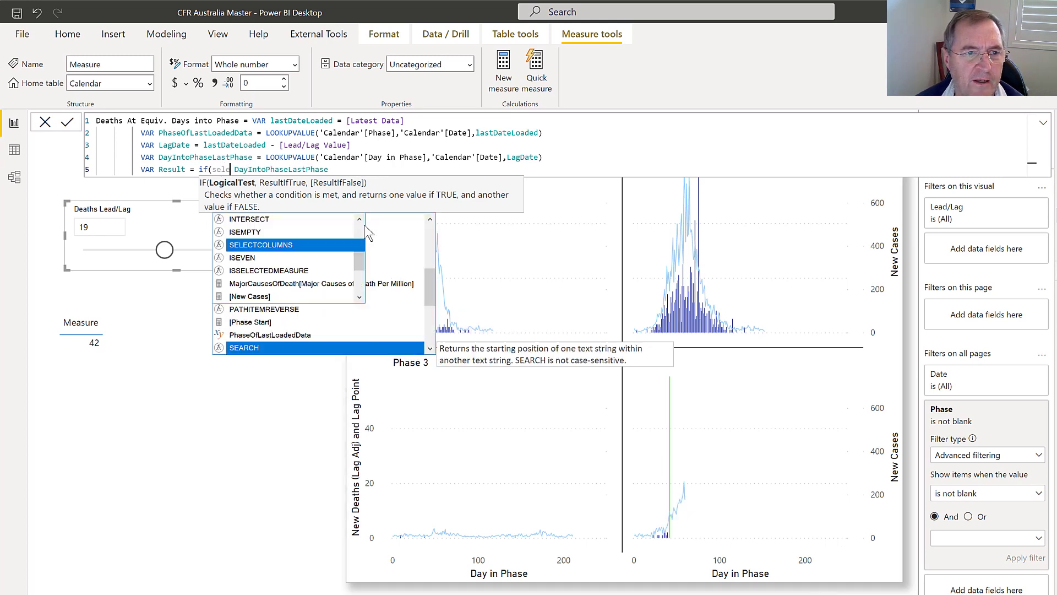
{"action": "type", "text": "ctedv"}
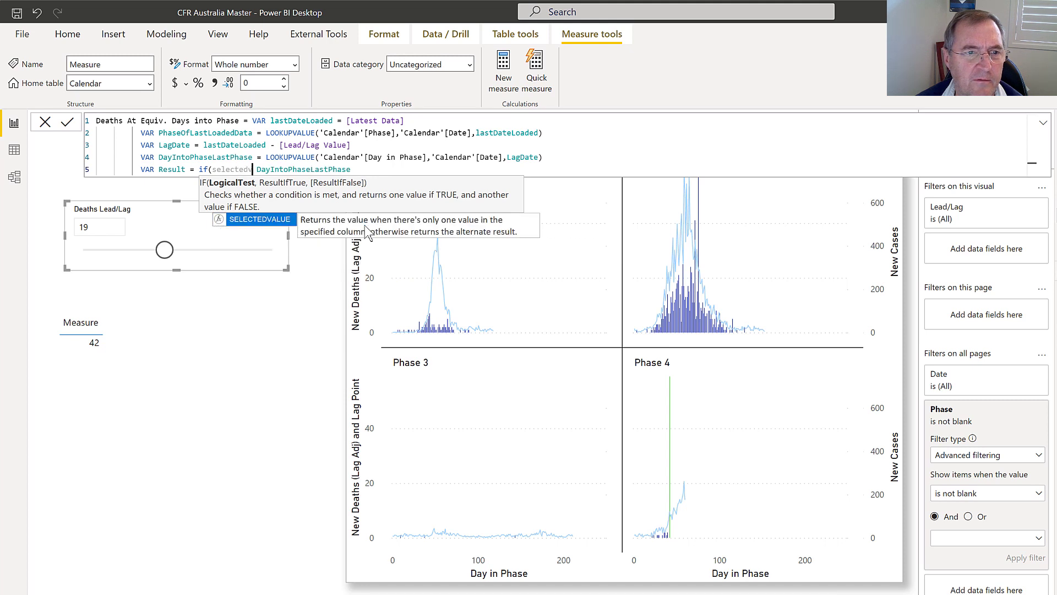
{"action": "key", "text": "Tab"}
{"action": "type", "text": "day"}
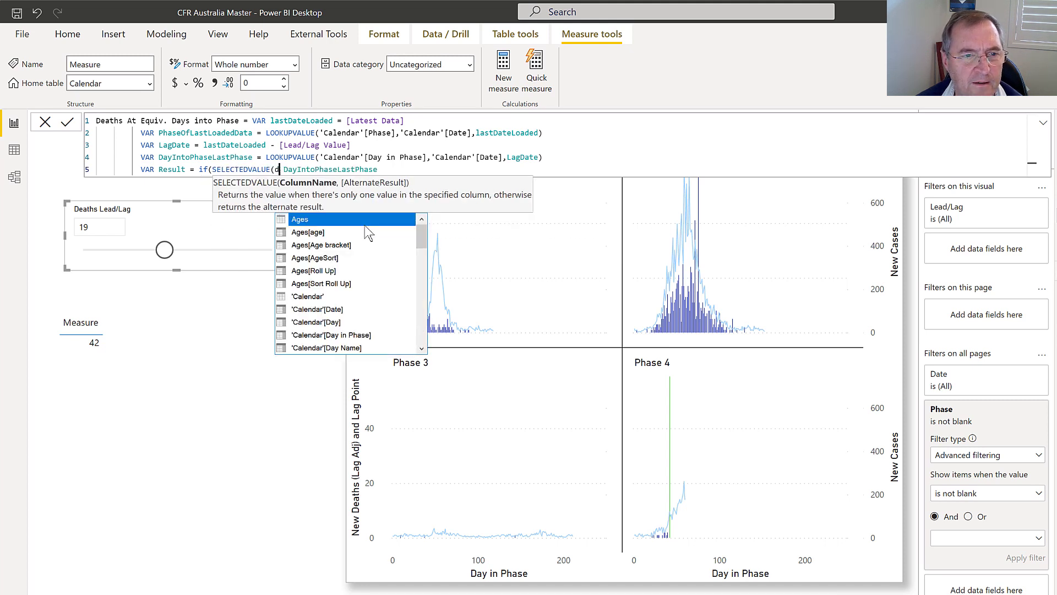
{"action": "type", "text": " in"}
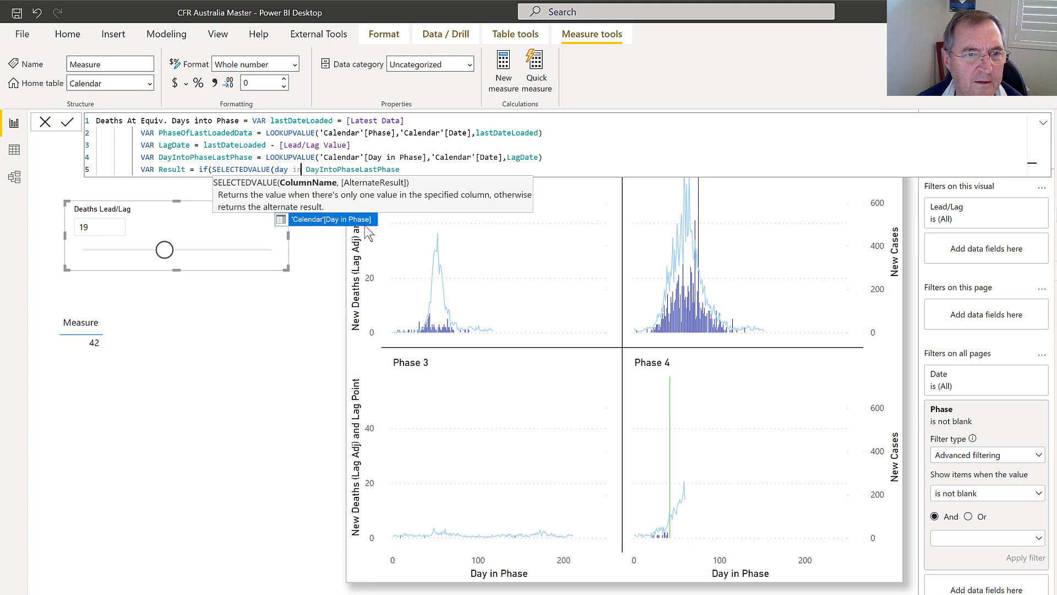
{"action": "key", "text": "Tab"}
{"action": "type", "text": ")"}
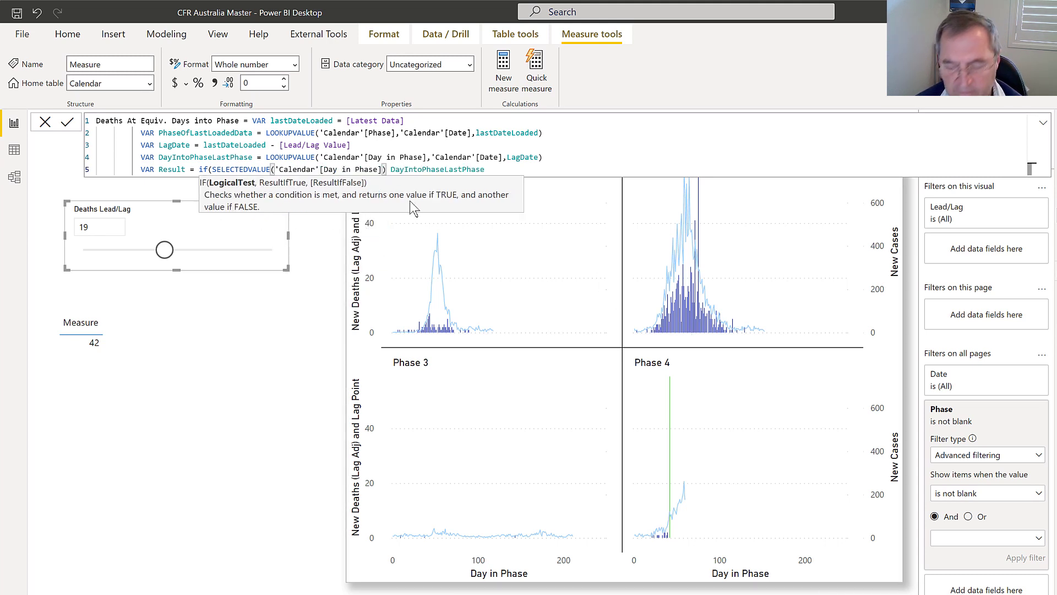
{"action": "type", "text": "<="}
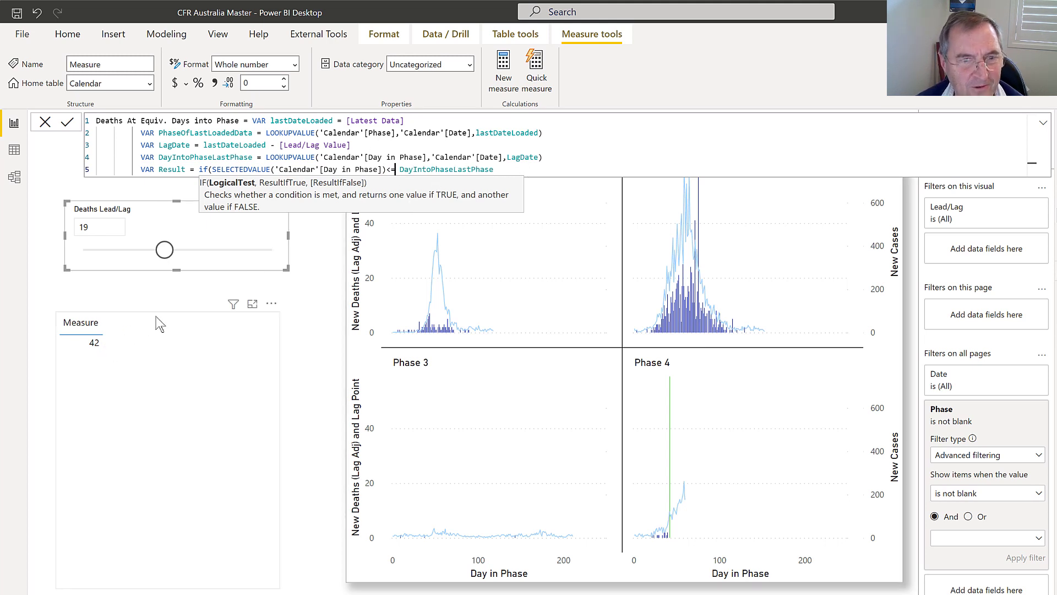
{"action": "left_click", "coordinate": [512, 172]}
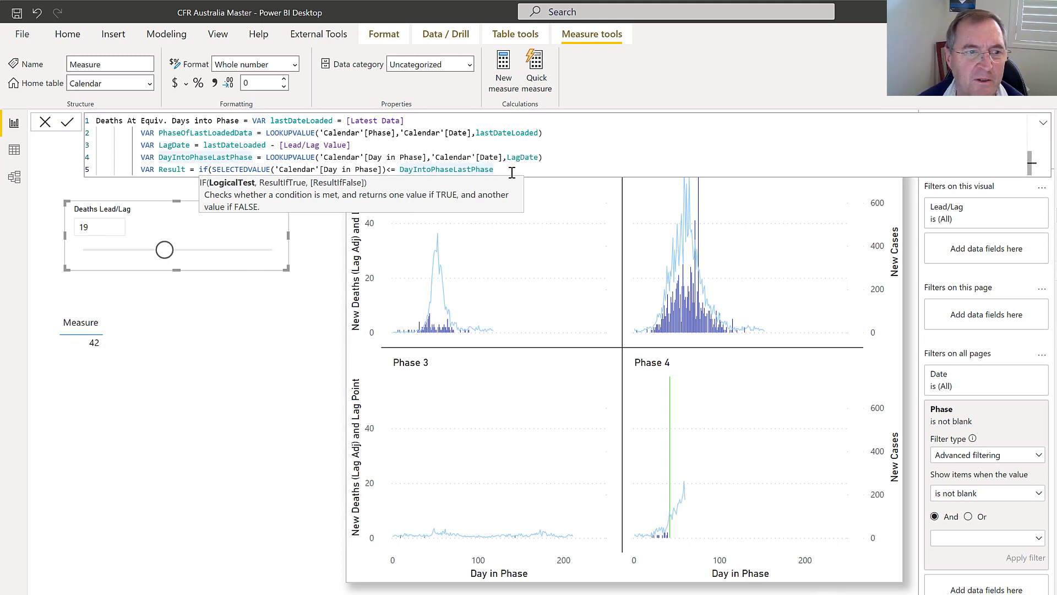
Use the [New Deaths (Lag Adj)] measure as the IF function's true result and close the function
{"action": "type", "text": ",dea"}
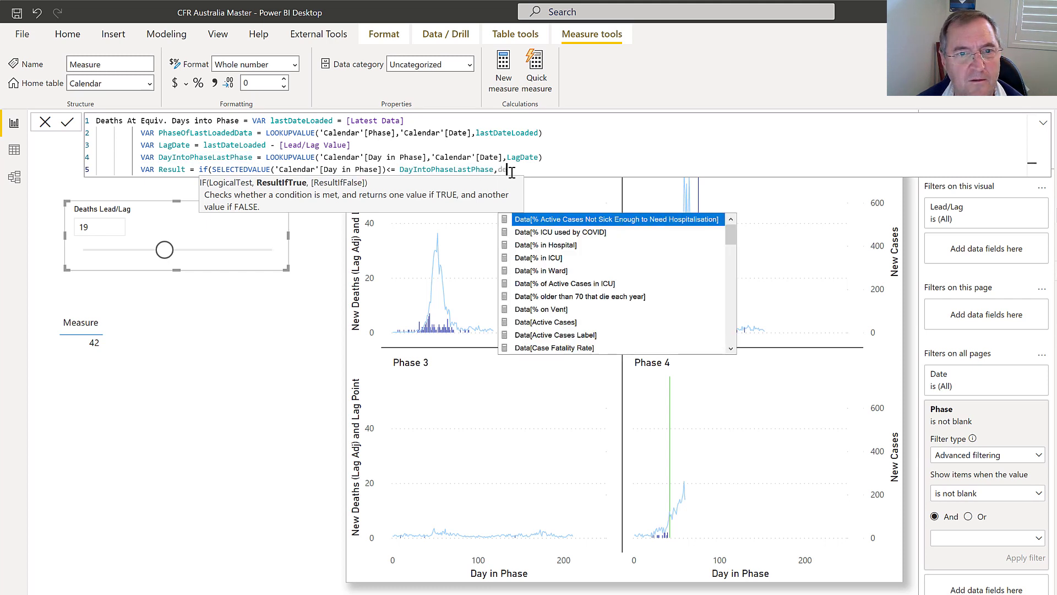
{"action": "key", "text": "Down"}
{"action": "key", "text": "Down"}
{"action": "key", "text": "Down"}
{"action": "key", "text": "Down"}
{"action": "key", "text": "Down"}
{"action": "key", "text": "Down"}
{"action": "key", "text": "Down"}
{"action": "key", "text": "Down"}
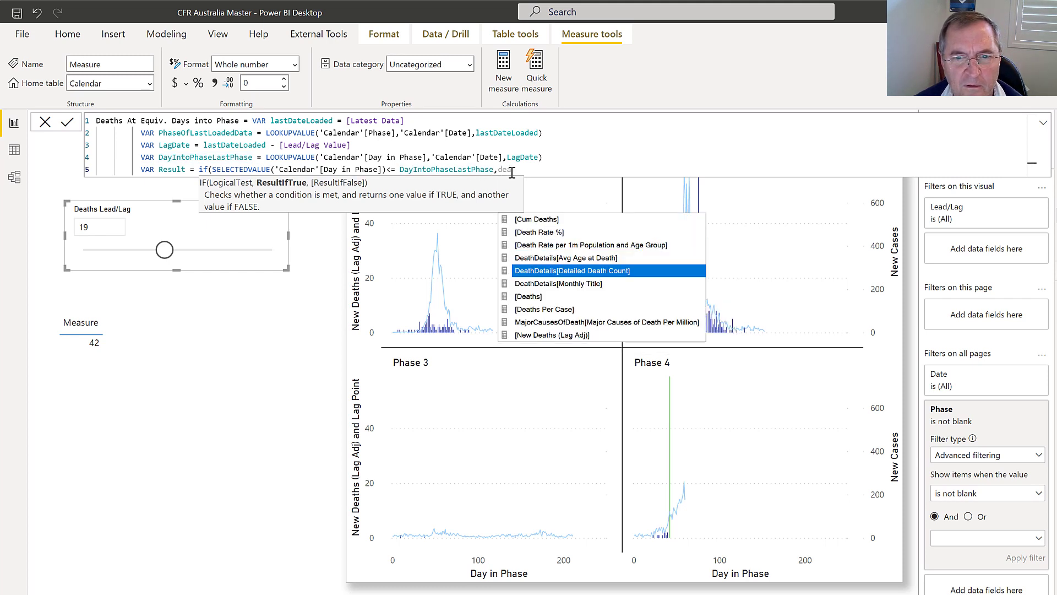
{"action": "key", "text": "Up"}
{"action": "key", "text": "Down"}
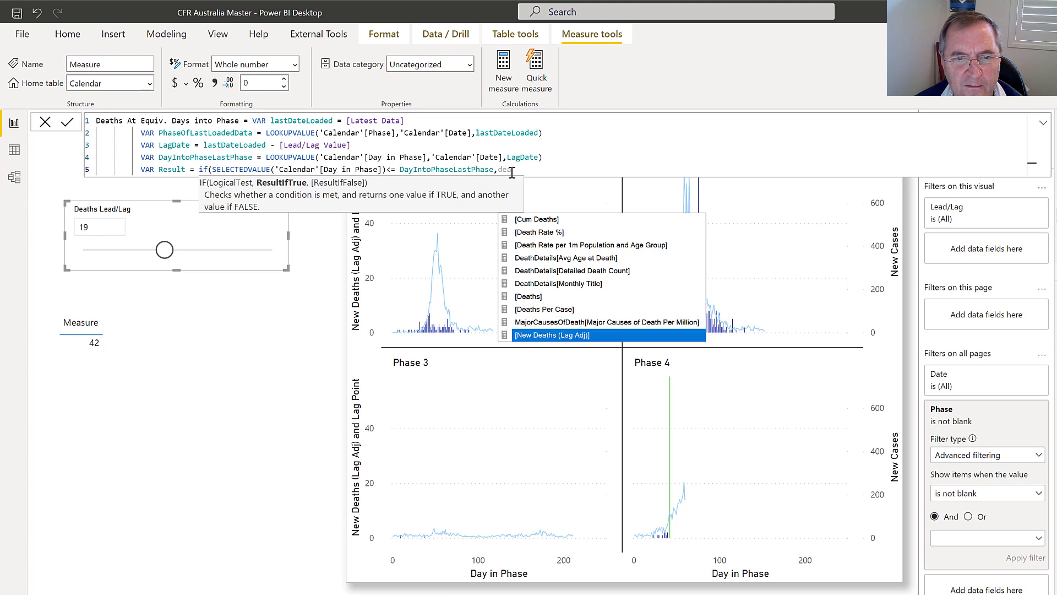
{"action": "key", "text": "Up"}
{"action": "key", "text": "Up"}
{"action": "key", "text": "Down"}
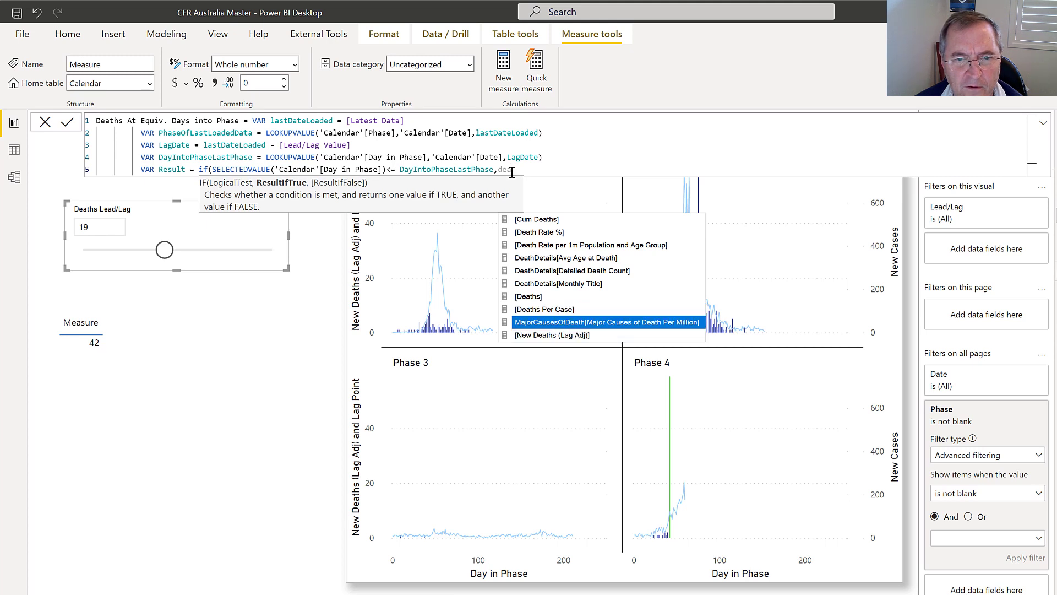
{"action": "key", "text": "Down"}
{"action": "key", "text": "Tab"}
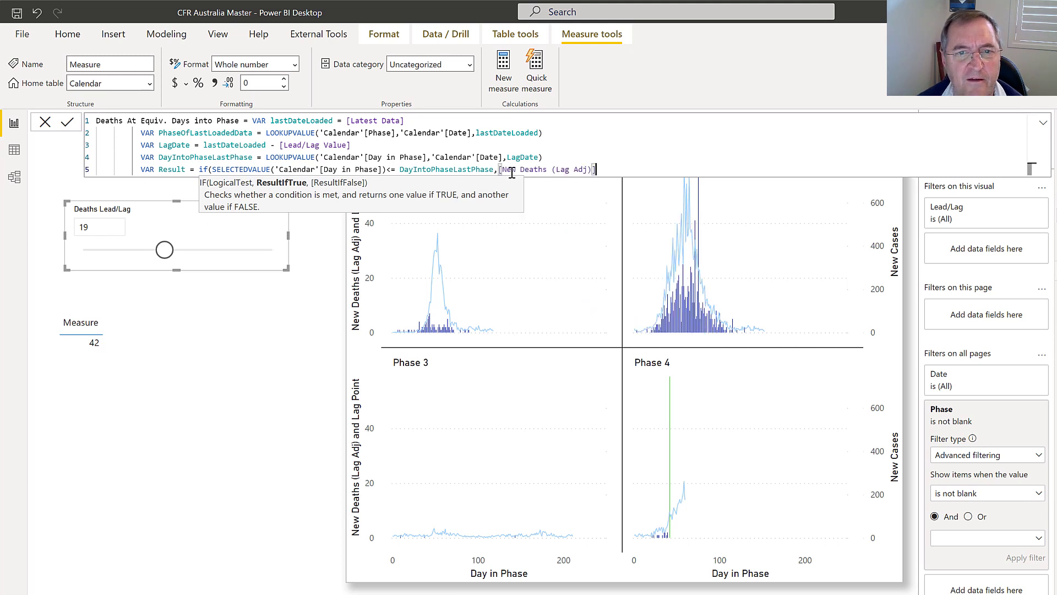
{"action": "type", "text": ")"}
Add a new line with RETURN Result, commit the measure and leave the formula
{"action": "key", "text": "shift+Return"}
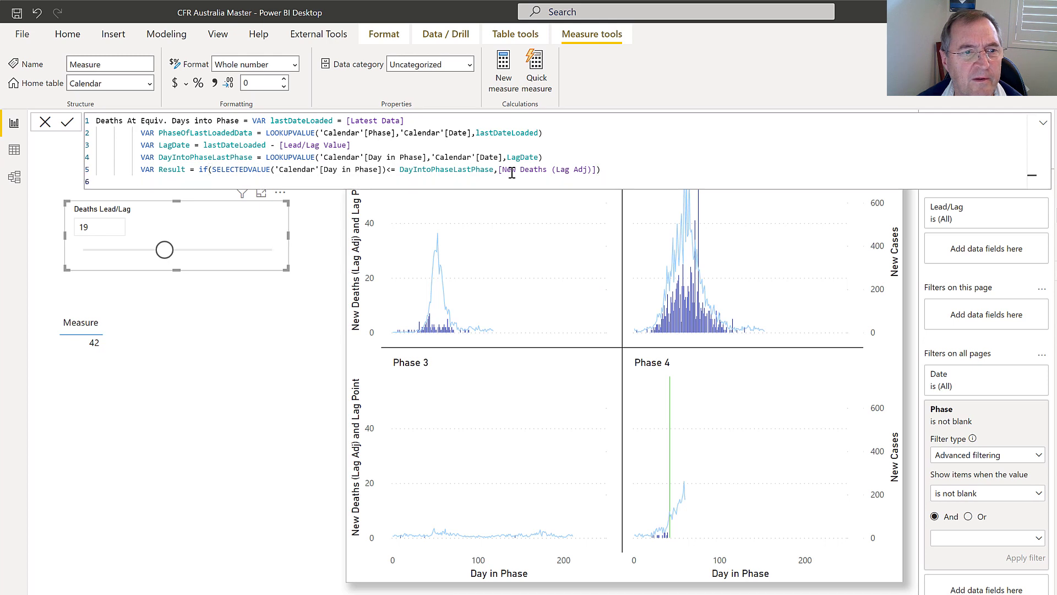
{"action": "type", "text": "RETURN R"}
{"action": "type", "text": "esult"}
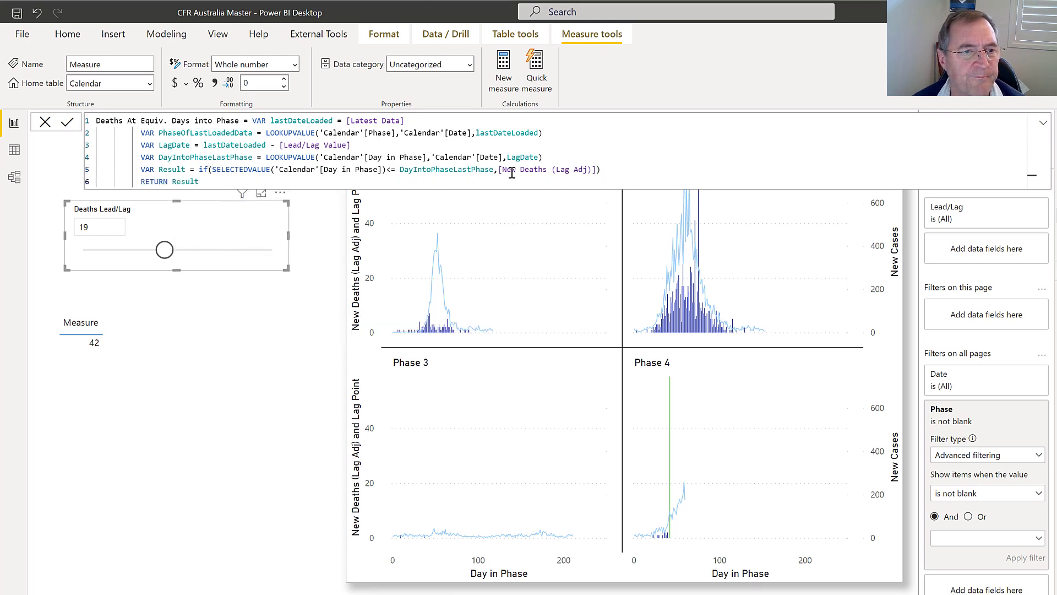
{"action": "key", "text": "Return"}
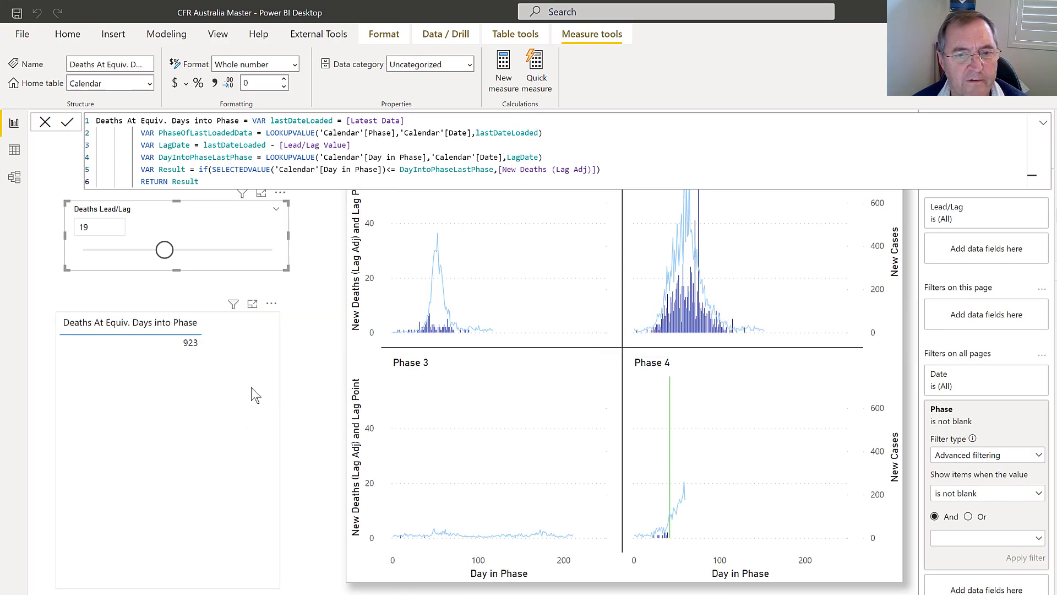
{"action": "left_click", "coordinate": [254, 394]}
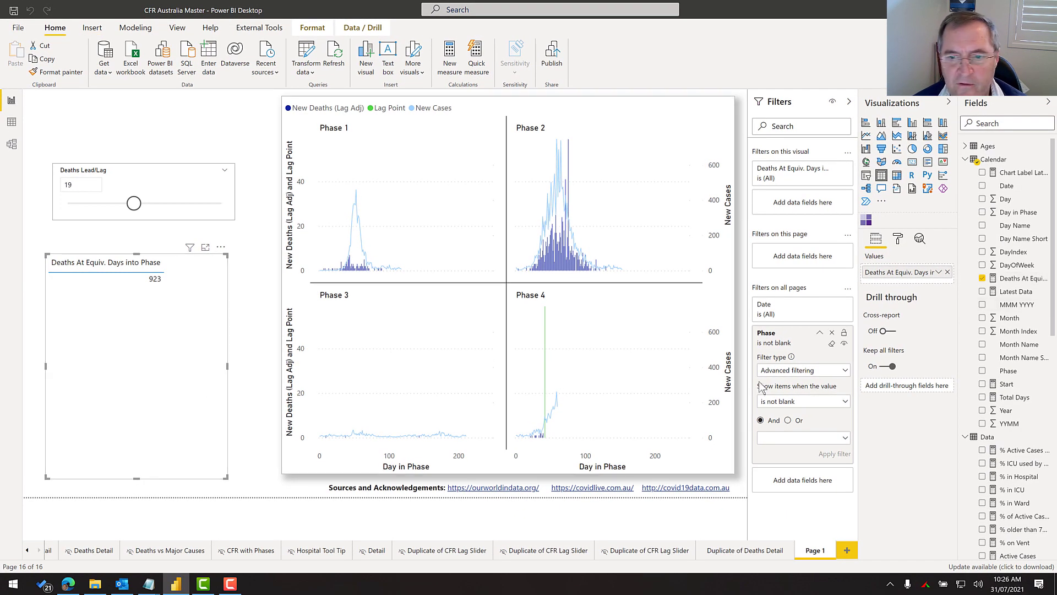
Replace New Deaths (Lag Adj) in the phase chart's column values with Deaths At Equiv. Days into Phase, above Lag Point
{"action": "left_click", "coordinate": [649, 98]}
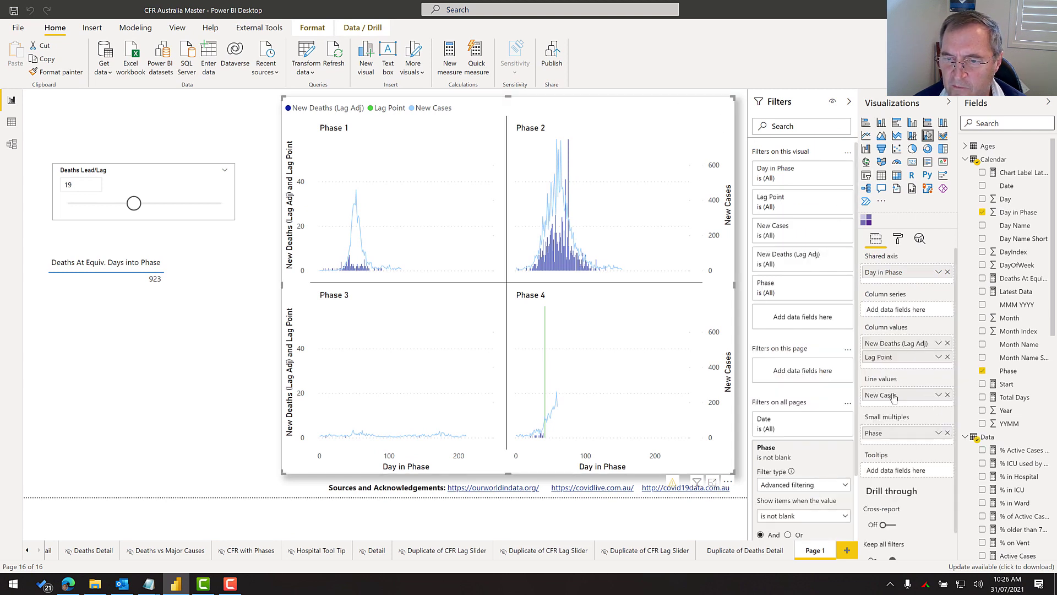
{"action": "left_click", "coordinate": [948, 343]}
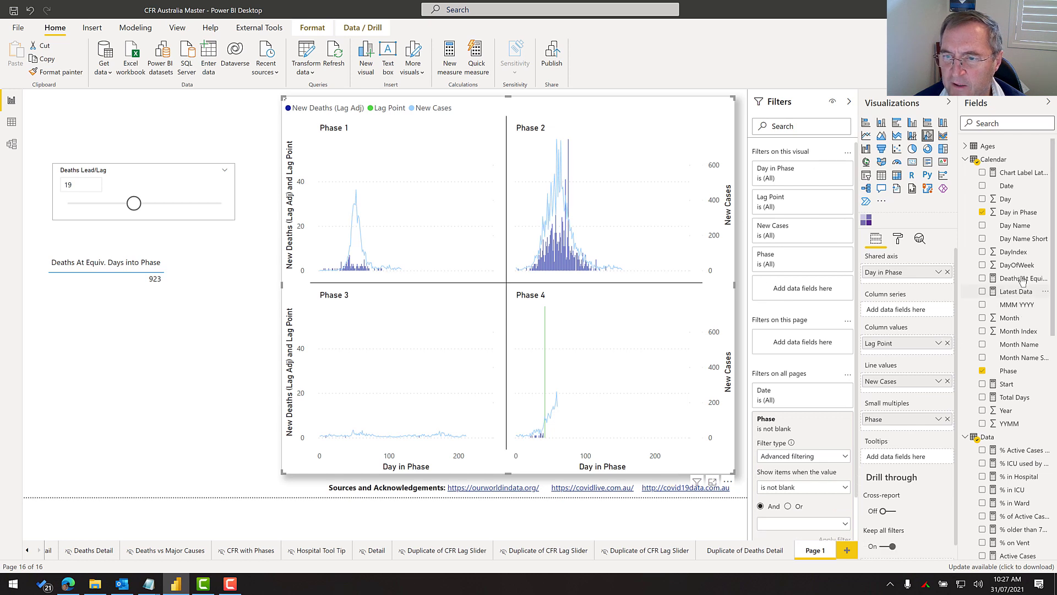
{"action": "left_click_drag", "start_coordinate": [1022, 282], "coordinate": [887, 343]}
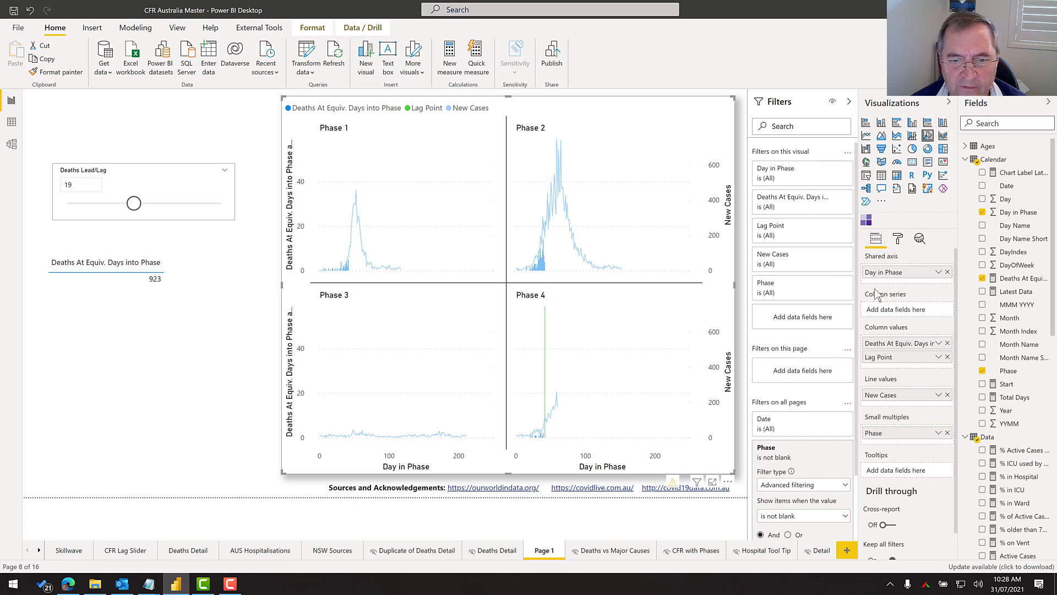
Set the chart's data colour for Deaths At Equiv. Days into Phase to the dark blue theme colour
{"action": "left_click", "coordinate": [897, 240]}
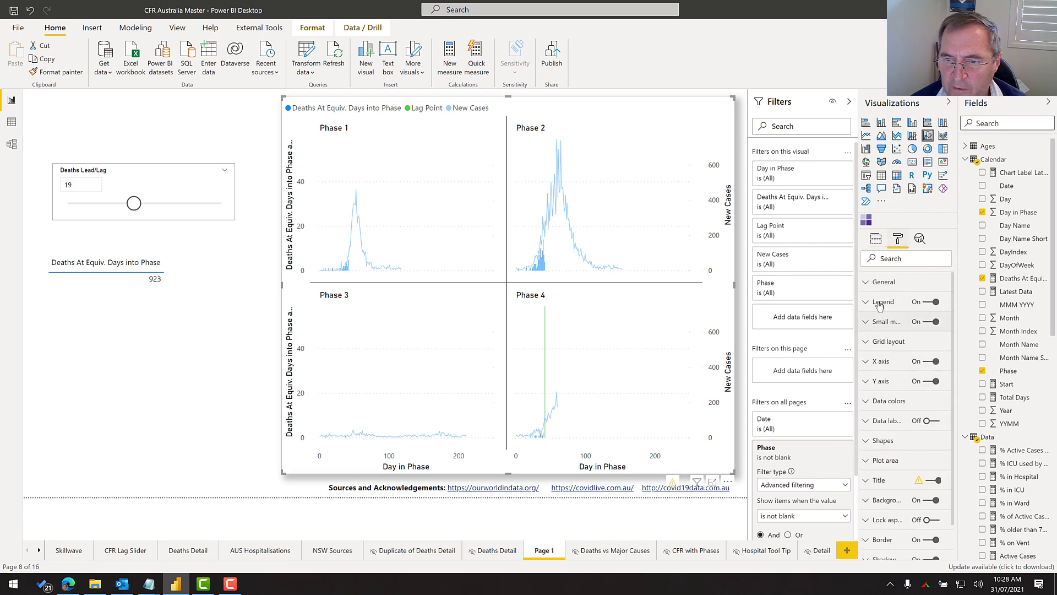
{"action": "left_click", "coordinate": [884, 411]}
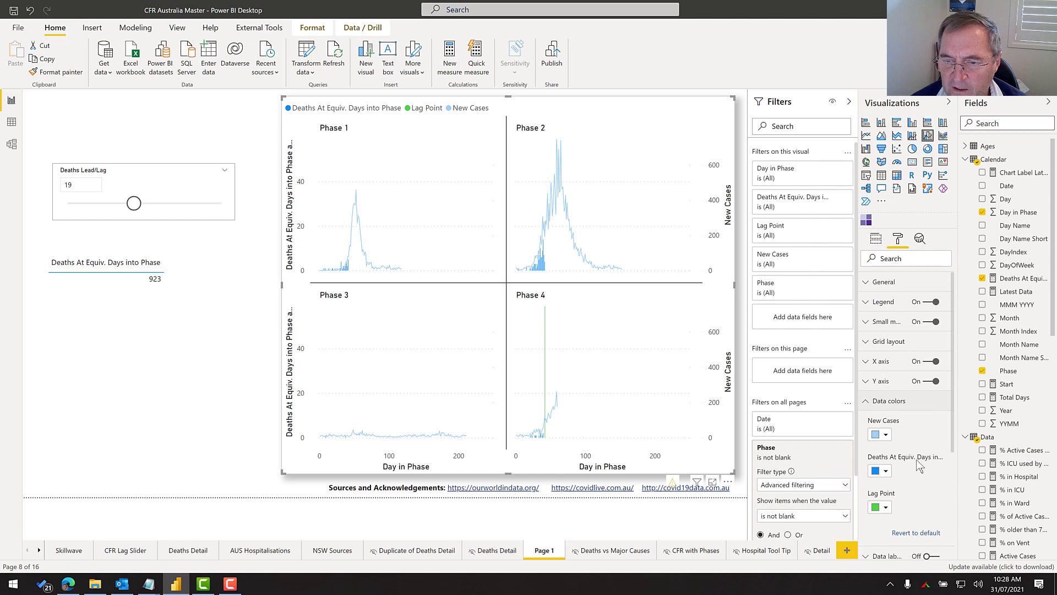
{"action": "left_click", "coordinate": [881, 473]}
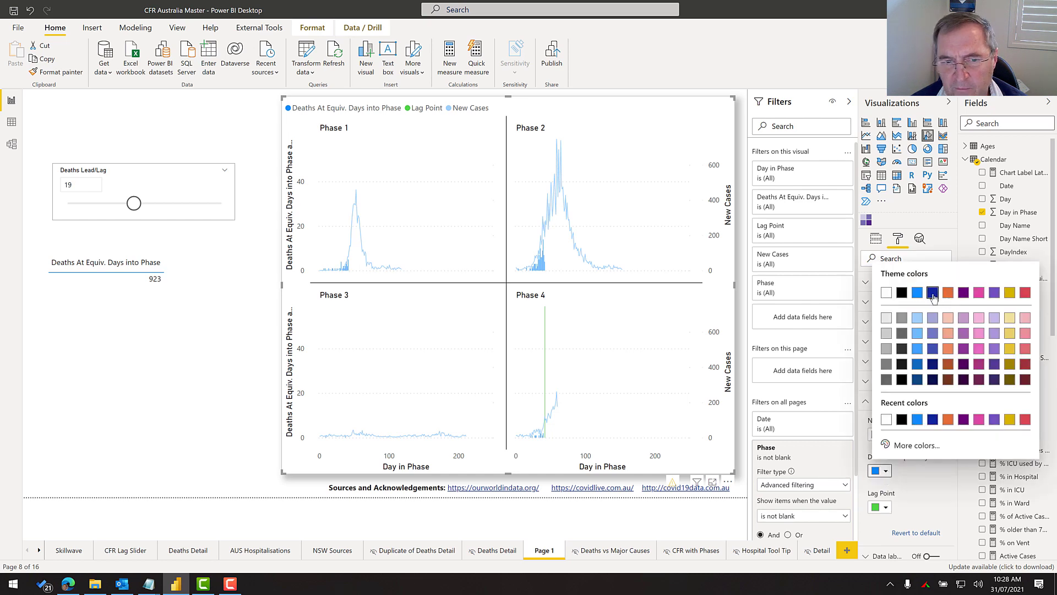
{"action": "left_click", "coordinate": [932, 293]}
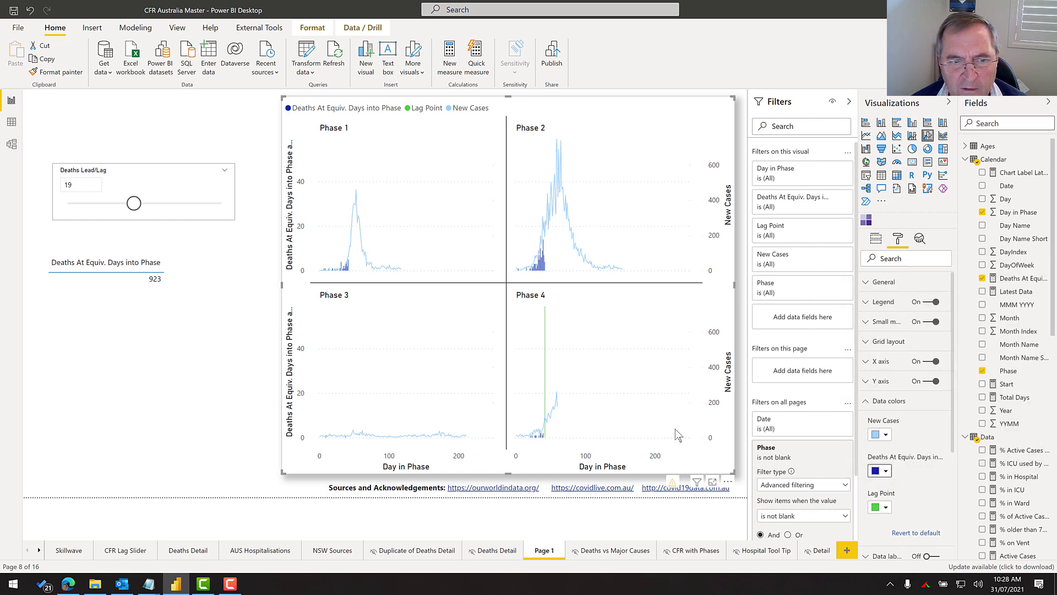
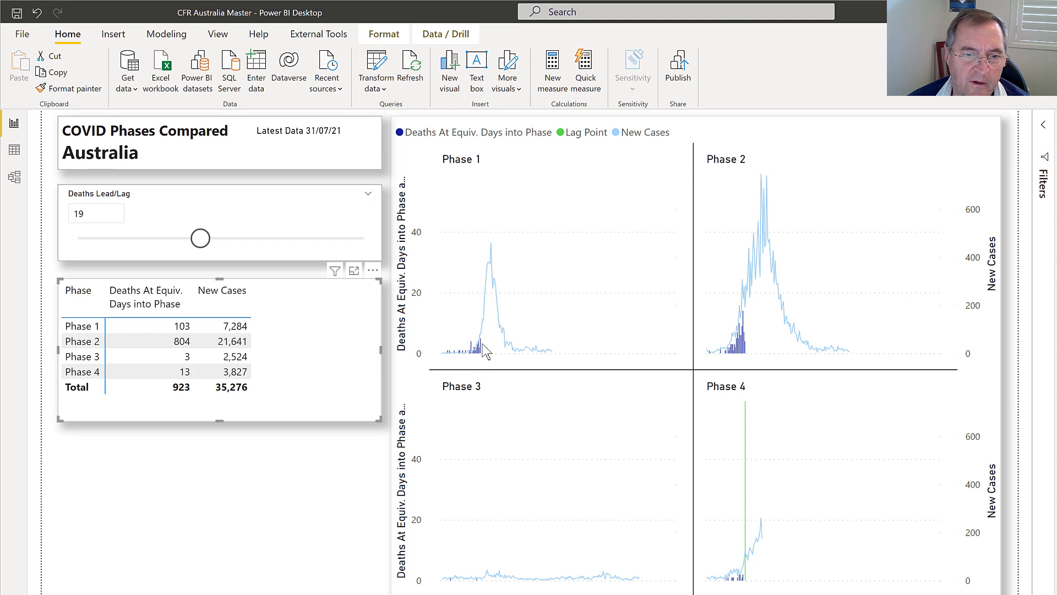
Open the Deaths At Equiv. Days into Phase measure and copy its entire formula
{"action": "mouse_move", "coordinate": [484, 350]}
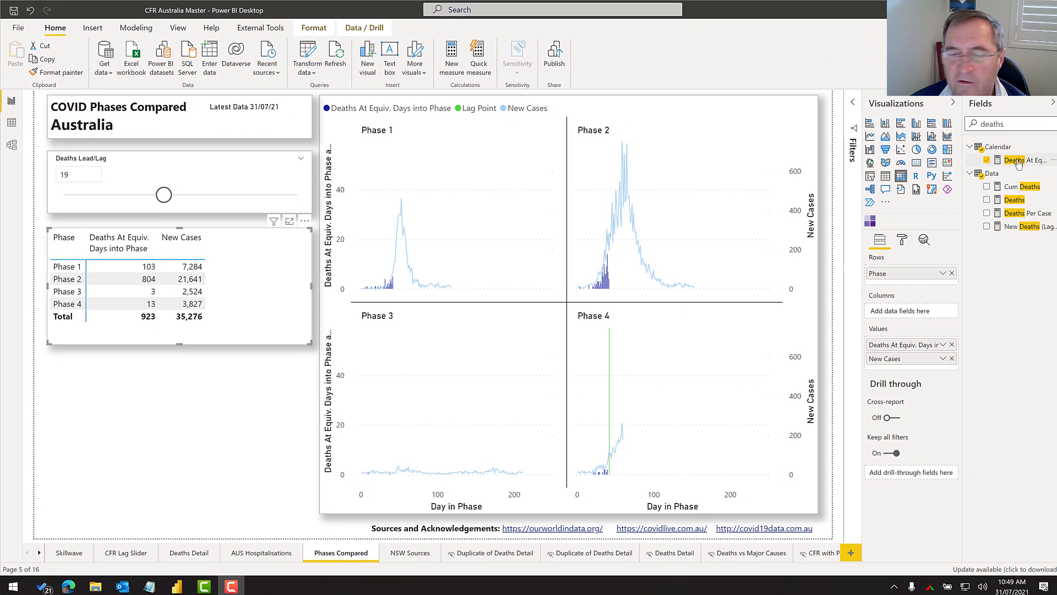
{"action": "left_click", "coordinate": [1023, 160]}
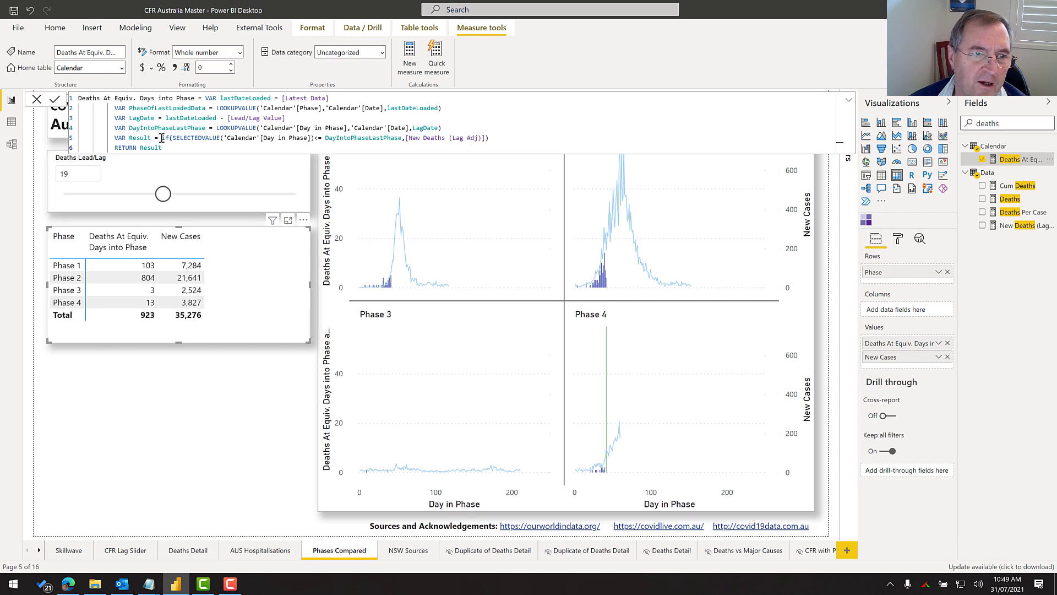
{"action": "left_click_drag", "start_coordinate": [161, 139], "coordinate": [313, 138]}
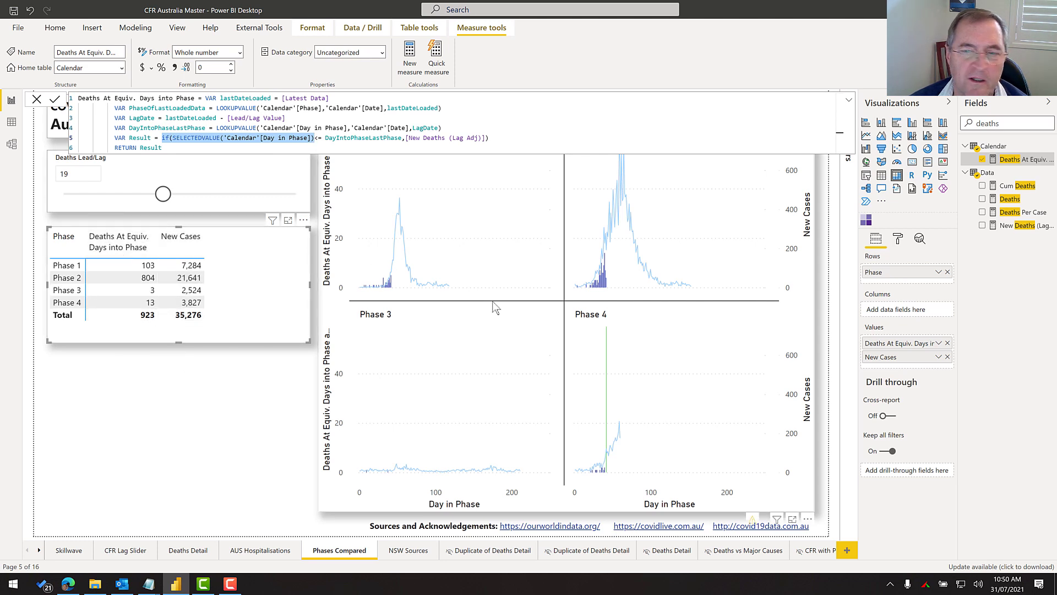
{"action": "left_click", "coordinate": [197, 139]}
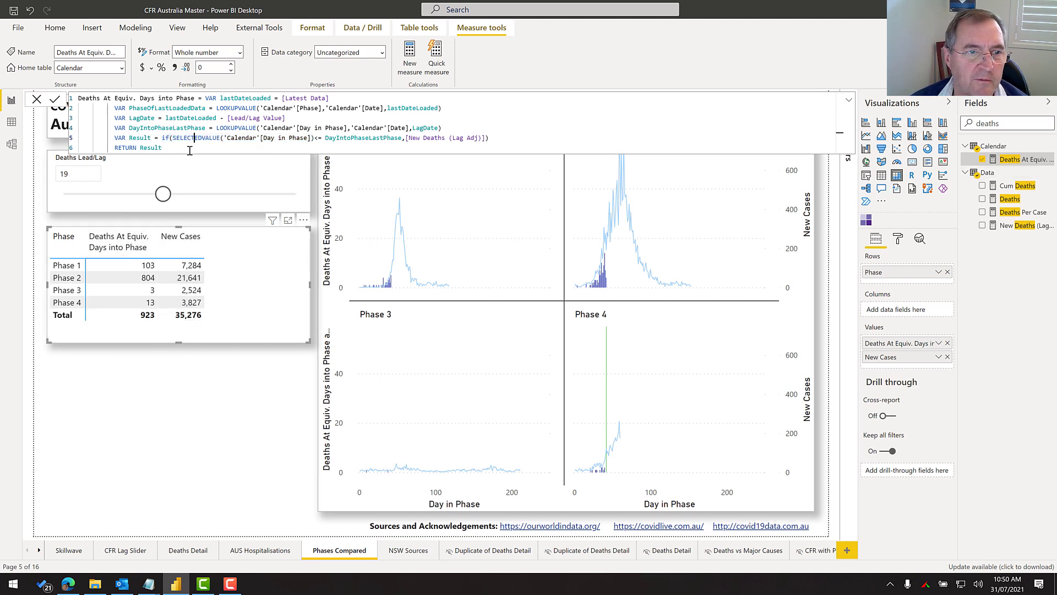
{"action": "key", "text": "ctrl+a"}
{"action": "key", "text": "ctrl+c"}
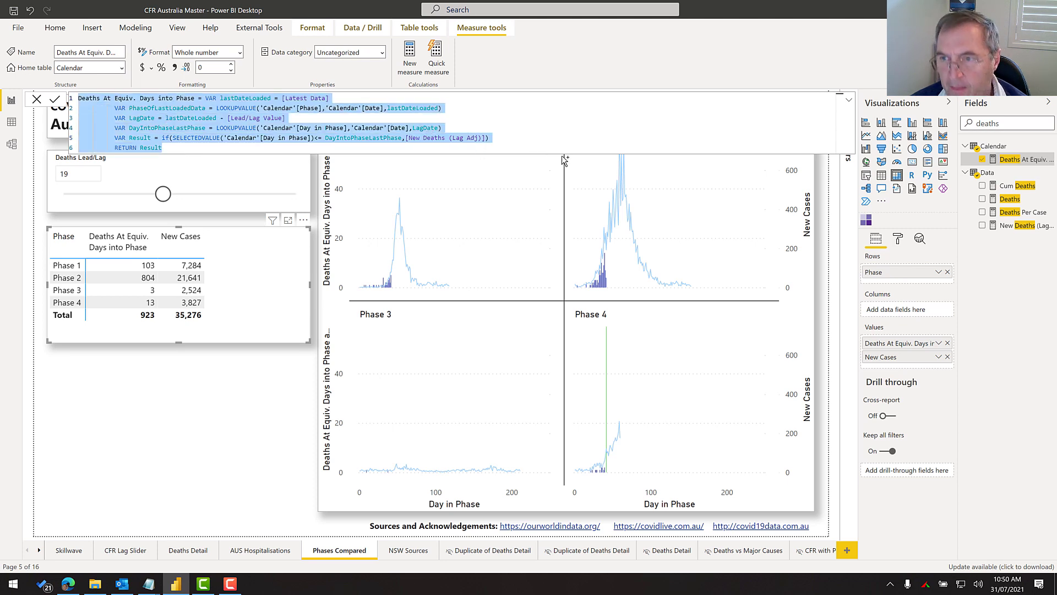
Create a new measure in the Data table from the copied formula and name it Deaths To Date into Phase
{"action": "right_click", "coordinate": [991, 175]}
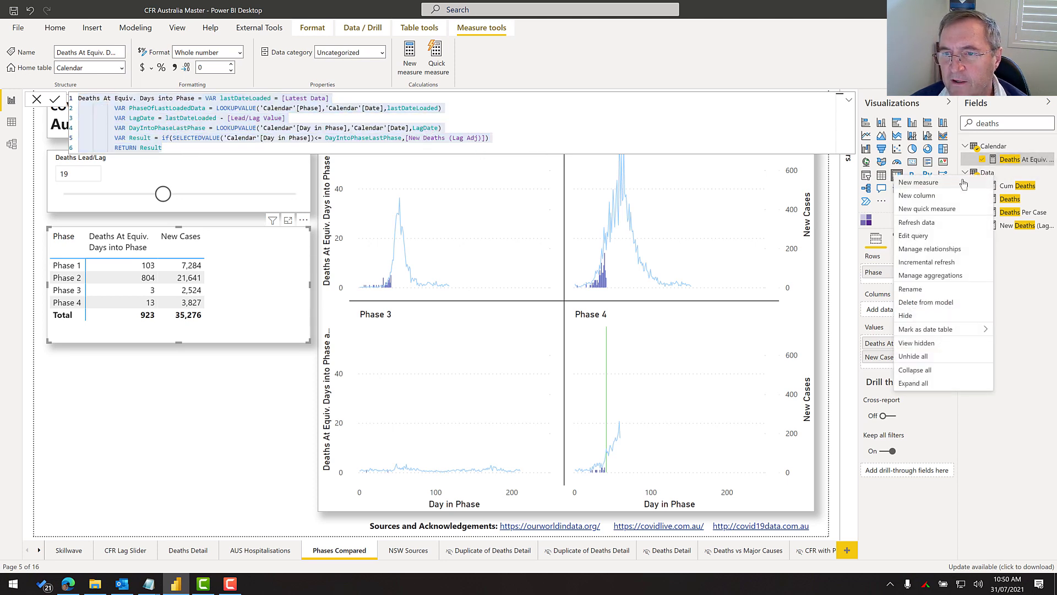
{"action": "key", "text": "Escape"}
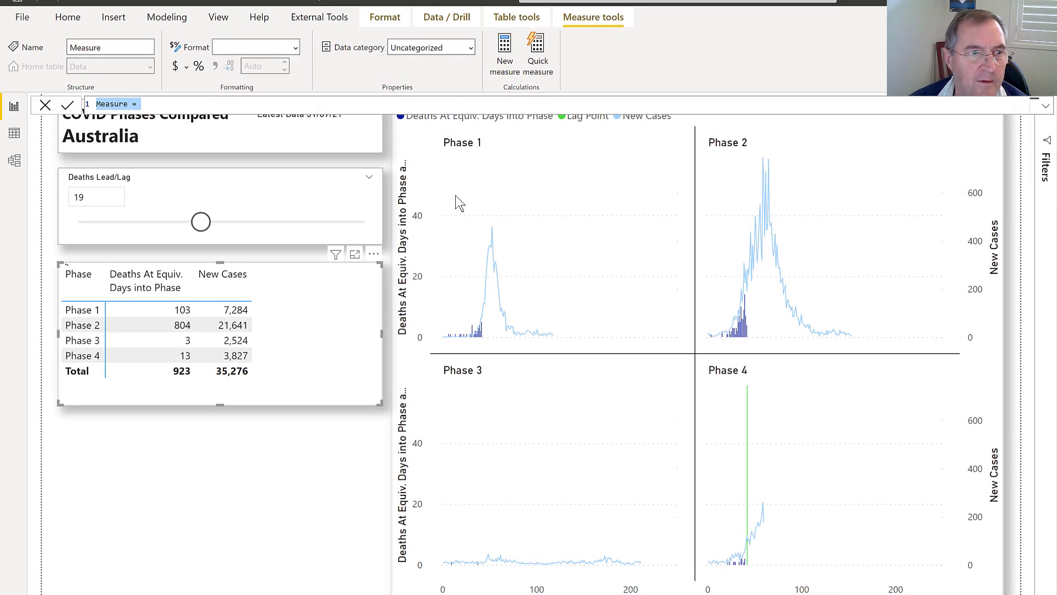
{"action": "key", "text": "ctrl+v"}
{"action": "left_click", "coordinate": [148, 104]}
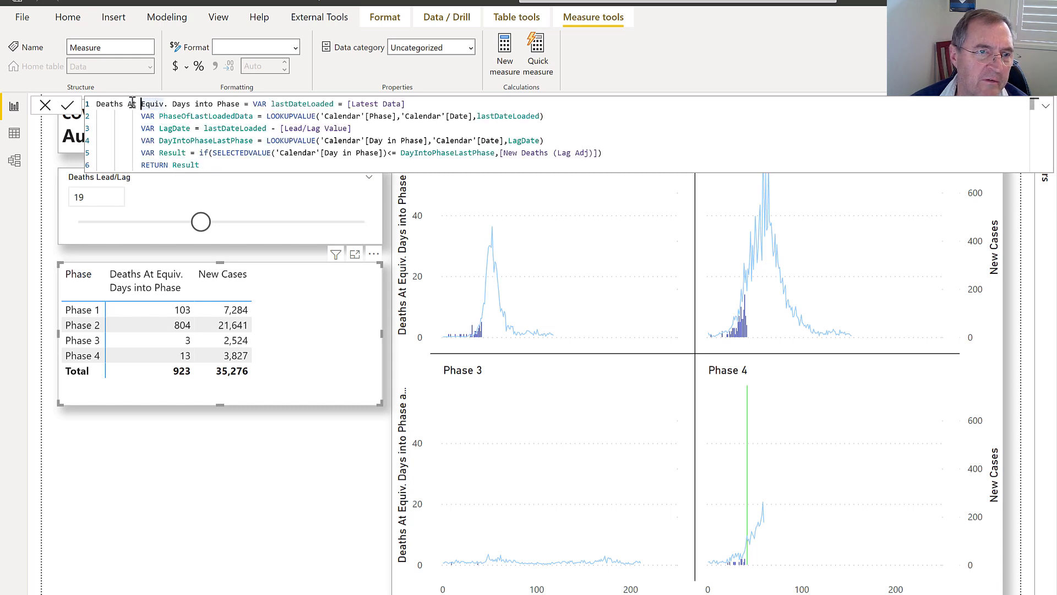
{"action": "left_click_drag", "start_coordinate": [132, 104], "coordinate": [195, 103]}
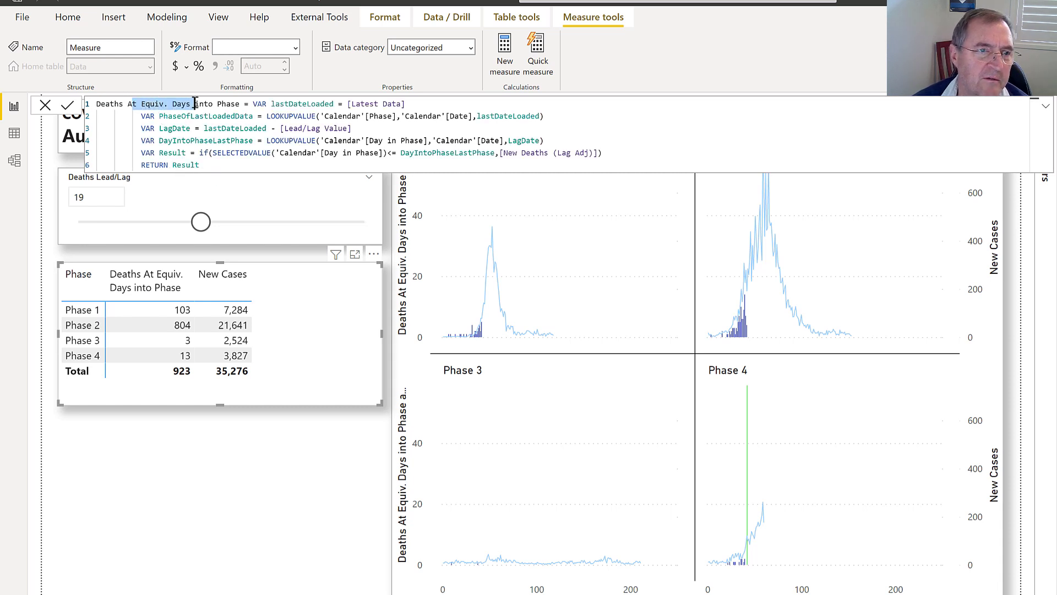
{"action": "key", "text": "BackSpace"}
{"action": "key", "text": "BackSpace"}
{"action": "type", "text": "To "}
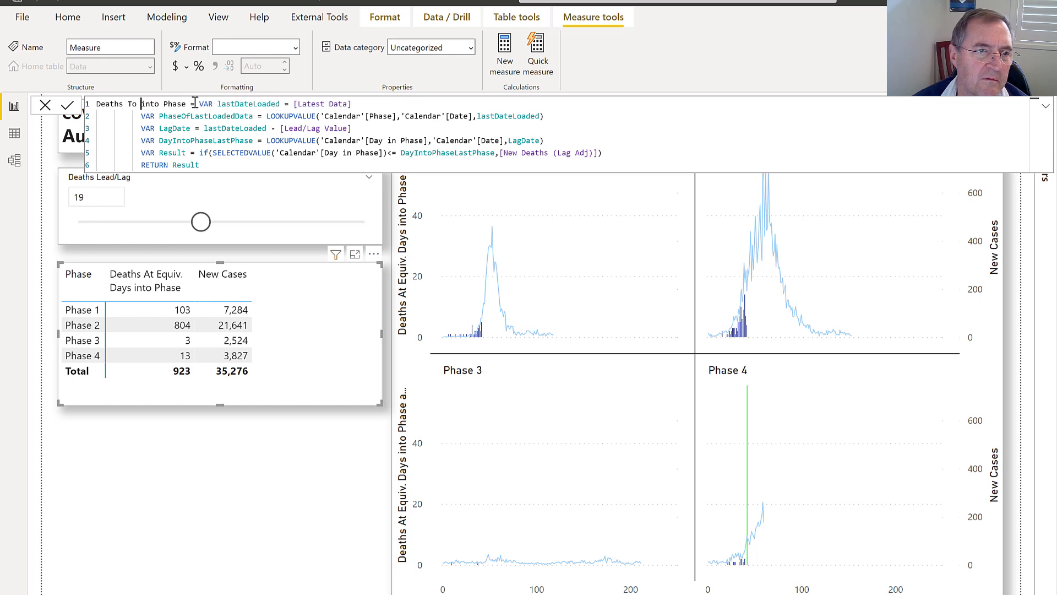
{"action": "type", "text": "Date"}
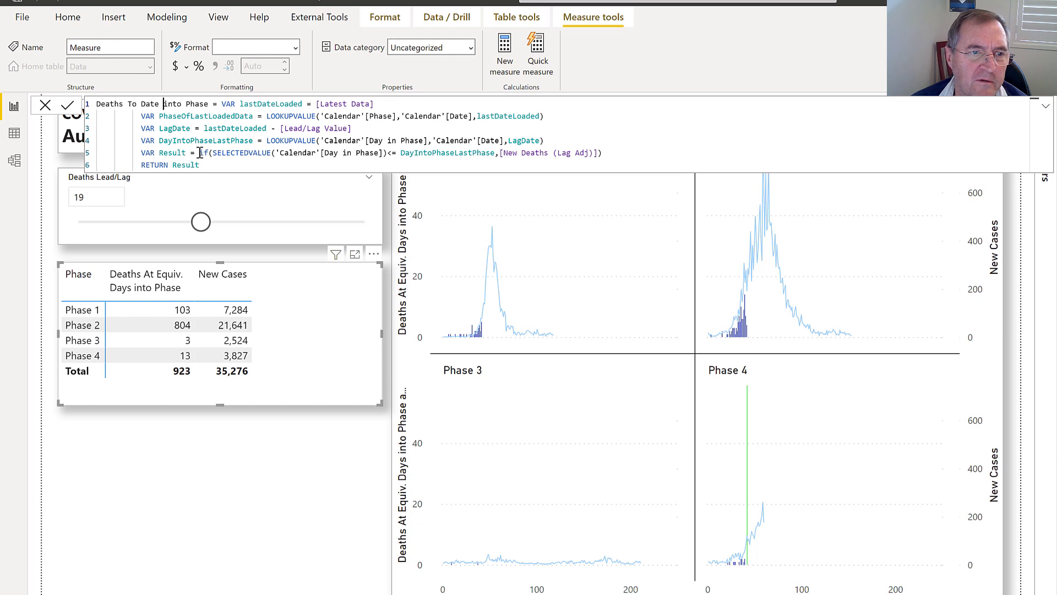
In the Result variable, replace the IF(SELECTEDVALUE( opening with CALCULATE([New Deaths (Lag Adj)], before the Day in Phase reference
{"action": "left_click_drag", "start_coordinate": [199, 152], "coordinate": [389, 153]}
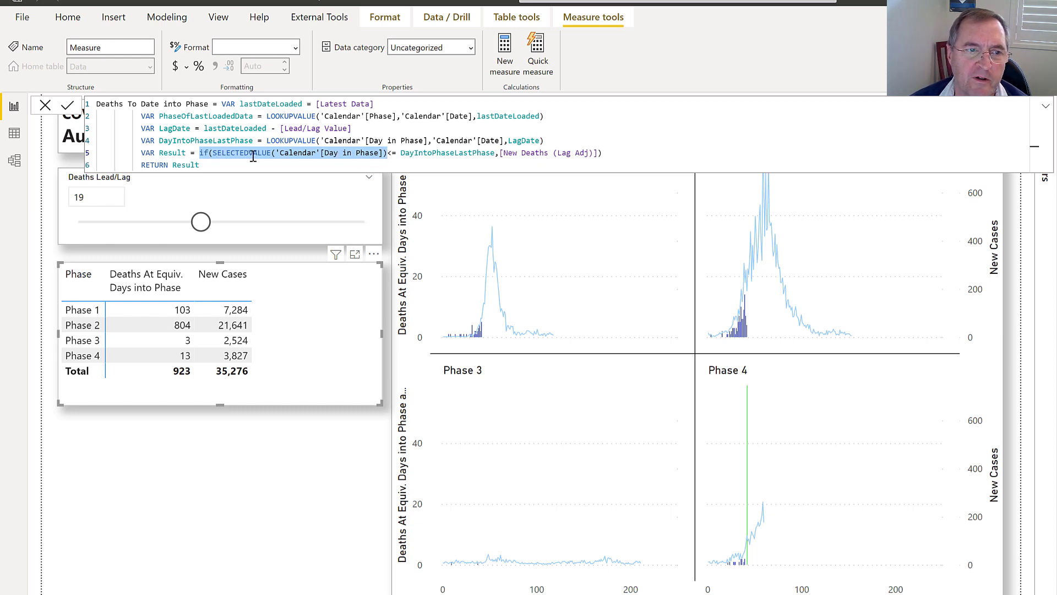
{"action": "left_click", "coordinate": [284, 152]}
{"action": "left_click_drag", "start_coordinate": [284, 152], "coordinate": [402, 153]}
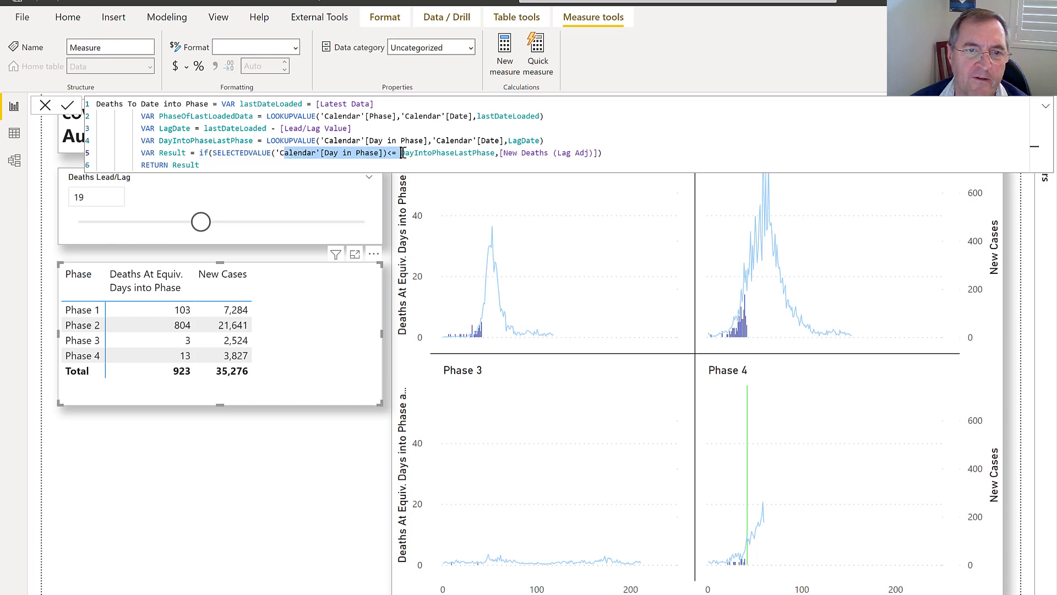
{"action": "left_click_drag", "start_coordinate": [495, 153], "coordinate": [360, 152]}
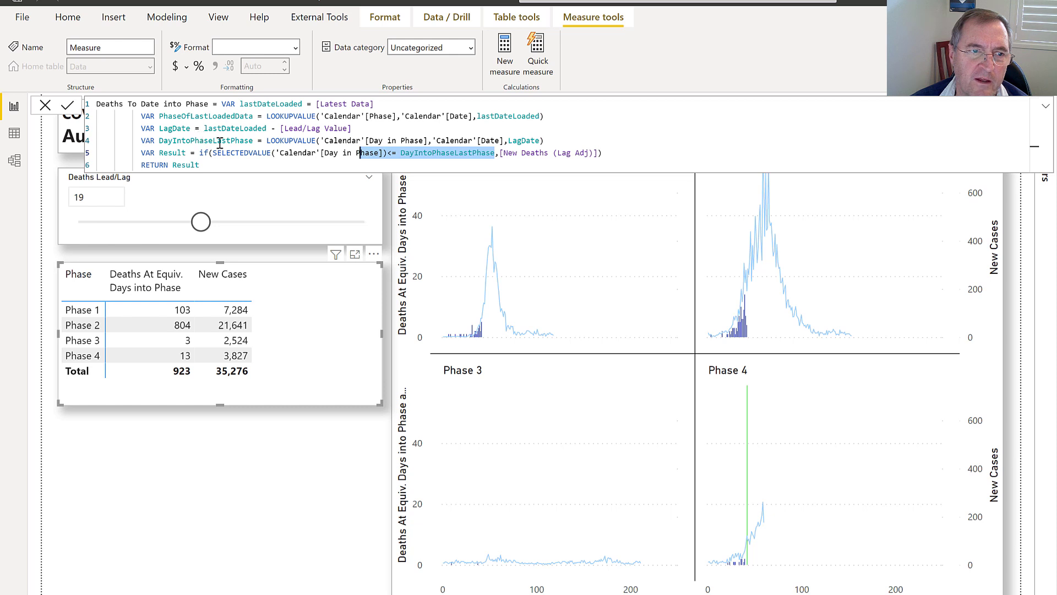
{"action": "mouse_move", "coordinate": [257, 154]}
{"action": "left_mouse_down"}
{"action": "mouse_move", "coordinate": [202, 155]}
{"action": "mouse_move", "coordinate": [275, 154]}
{"action": "left_mouse_up"}
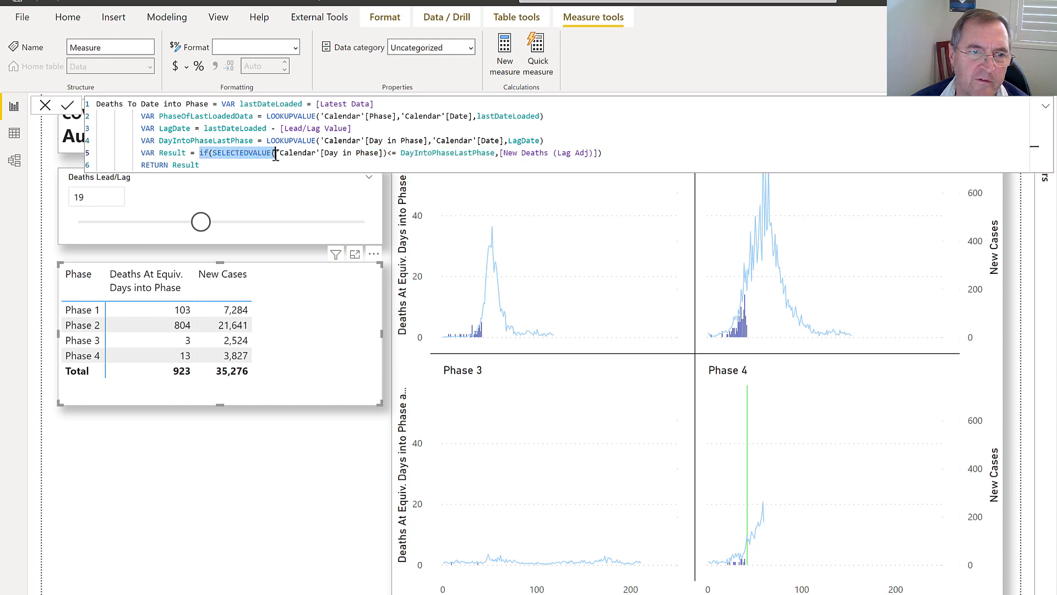
{"action": "type", "text": "CALCULATE"}
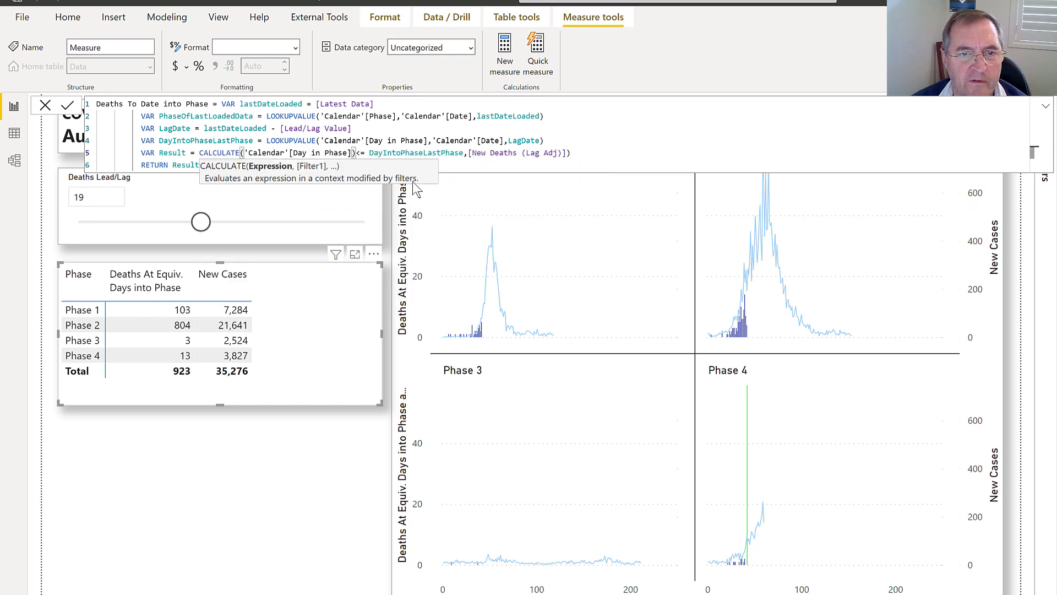
{"action": "type", "text": "[ne"}
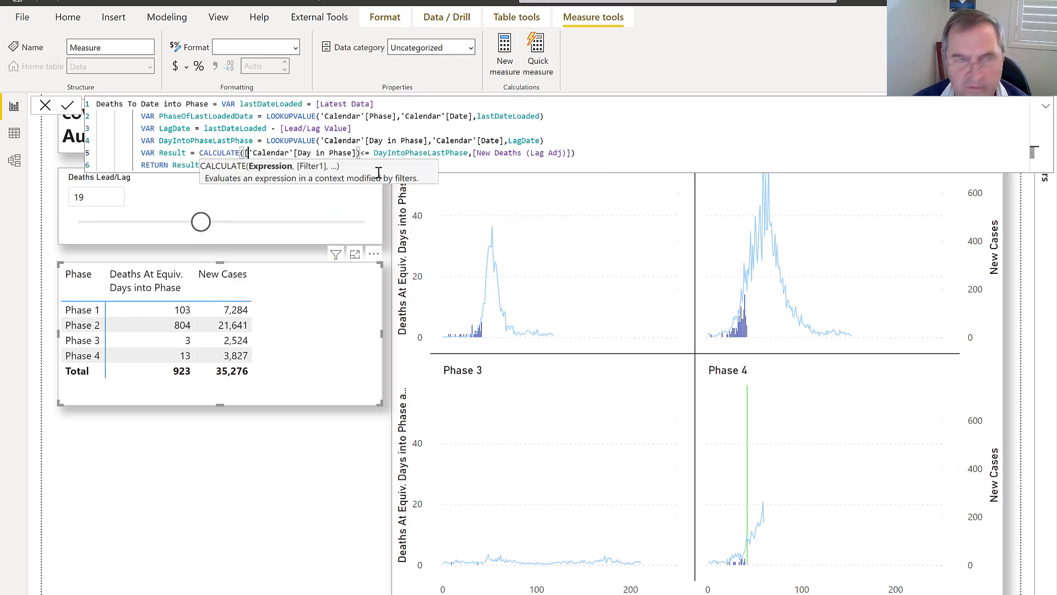
{"action": "type", "text": "w Deaths (Lag Adj)]"}
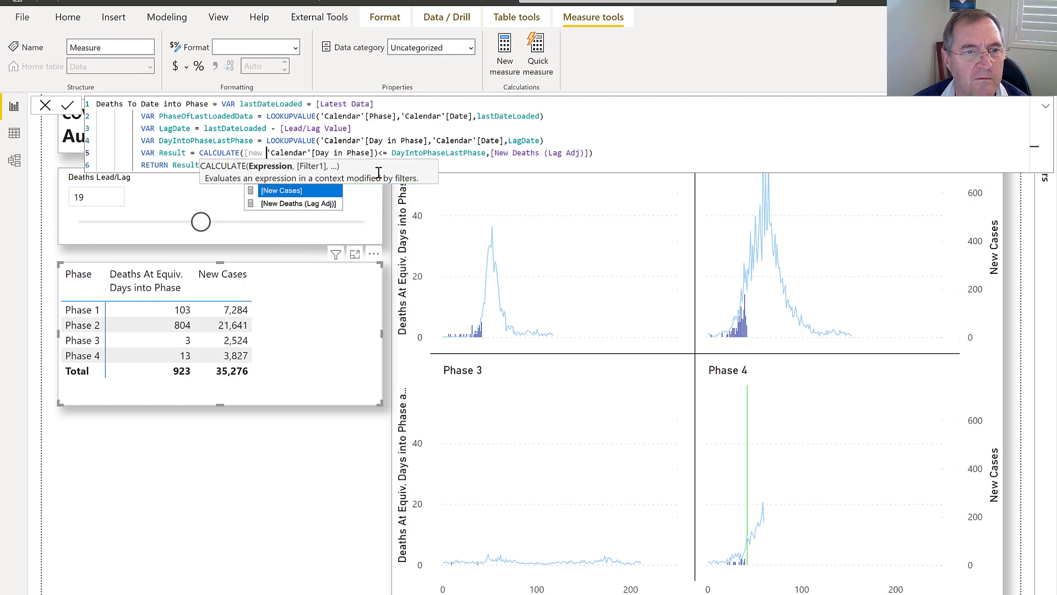
{"action": "type", "text": ","}
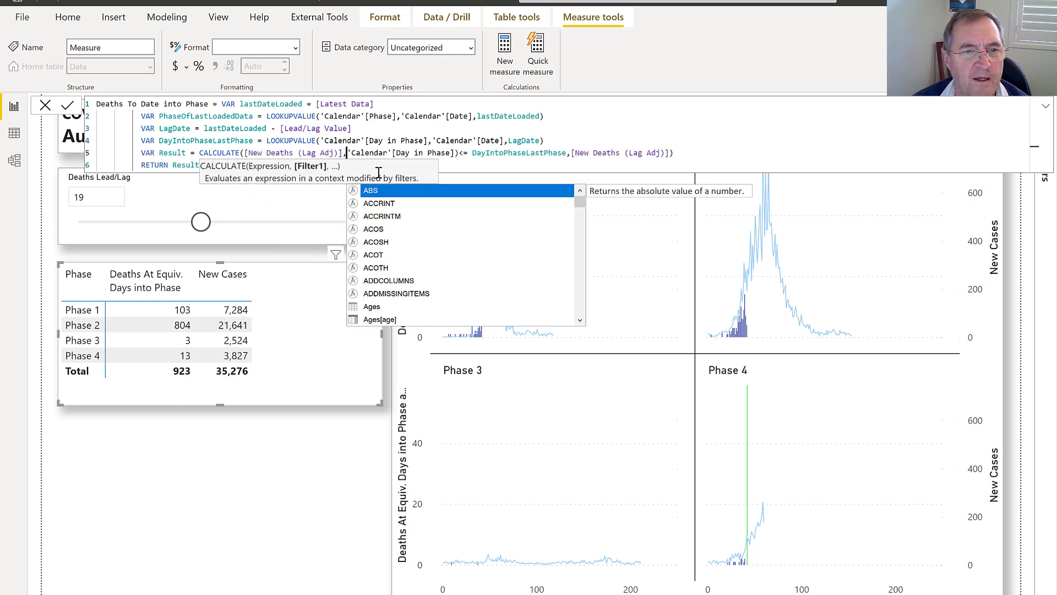
Remove the extra closing parenthesis after 'Calendar'[Day in Phase], keeping the filter as <= DayIntoPhaseLastPhase
{"action": "key", "text": "Right"}
{"action": "key", "text": "Right"}
{"action": "key", "text": "Right"}
{"action": "key", "text": "Right"}
{"action": "key", "text": "Right"}
{"action": "key", "text": "Right"}
{"action": "key", "text": "Right"}
{"action": "key", "text": "Right"}
{"action": "key", "text": "Right"}
{"action": "key", "text": "Right"}
{"action": "key", "text": "Right"}
{"action": "key", "text": "Right"}
{"action": "key", "text": "Right"}
{"action": "key", "text": "Right"}
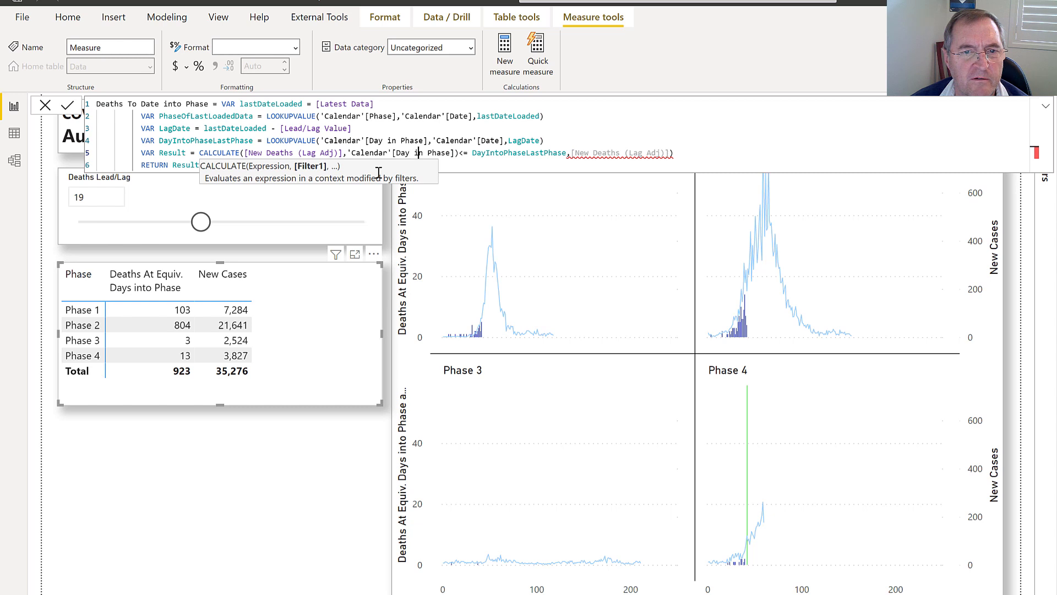
{"action": "key", "text": "Right"}
{"action": "key", "text": "Right"}
{"action": "key", "text": "Right"}
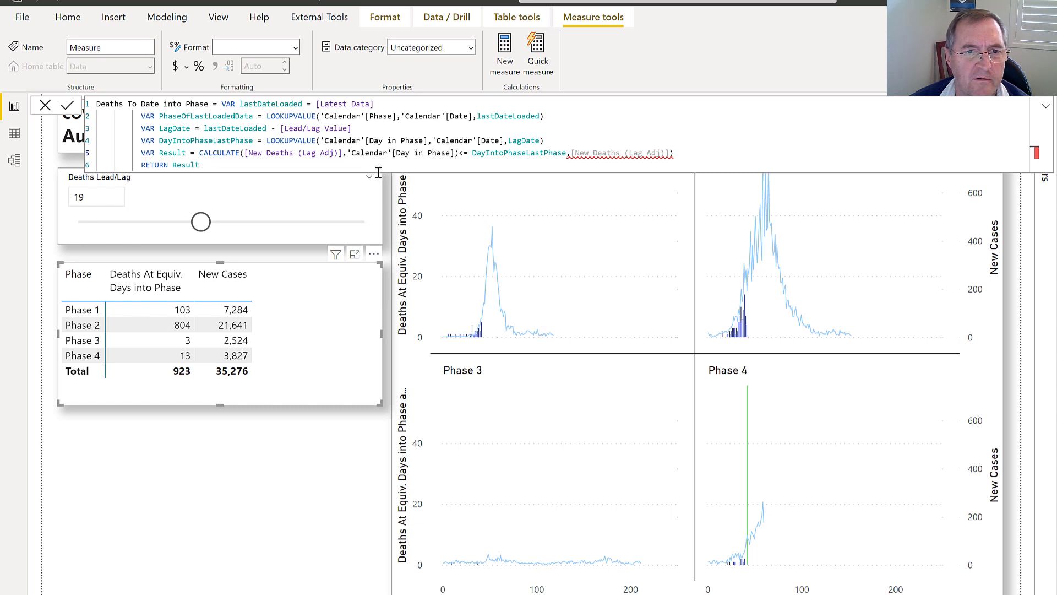
{"action": "key", "text": "Delete"}
{"action": "key", "text": "BackSpace"}
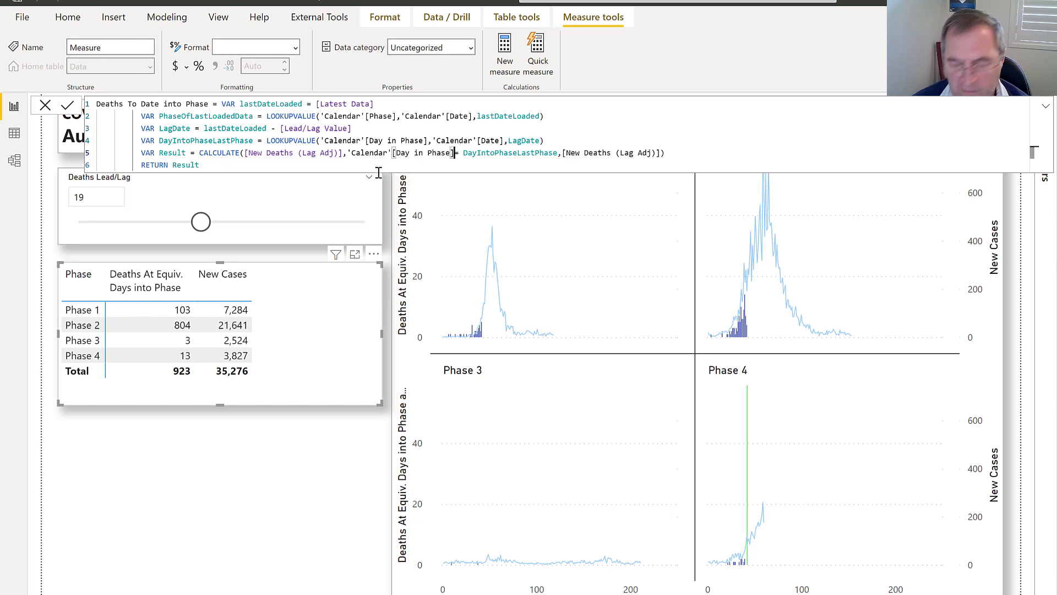
{"action": "type", "text": "<"}
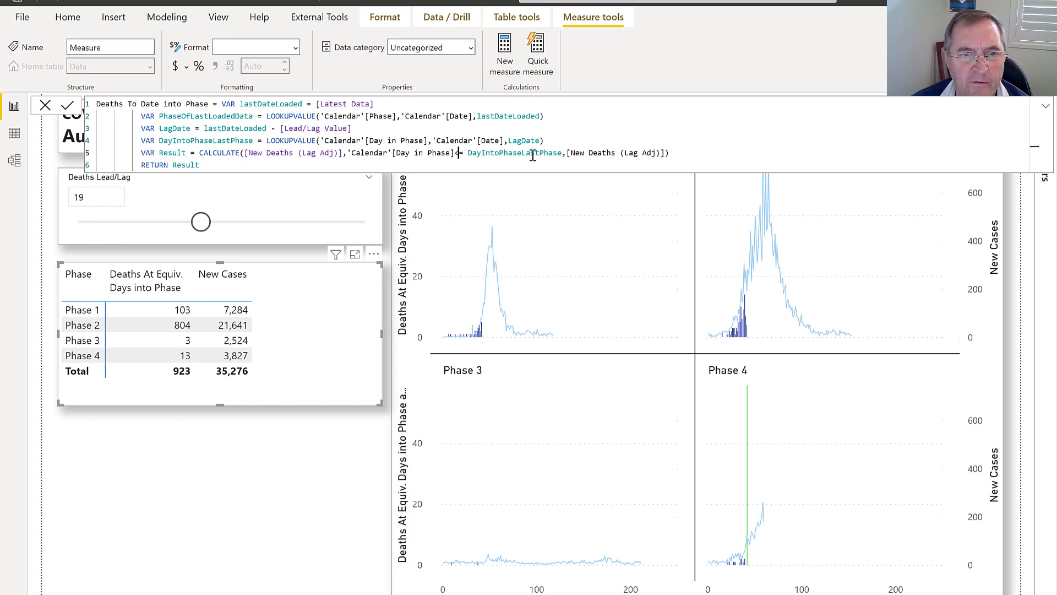
Remove the trailing [New Deaths (Lag Adj)] argument, close the CALCULATE function and commit the measure
{"action": "left_click", "coordinate": [671, 153], "text": "shift"}
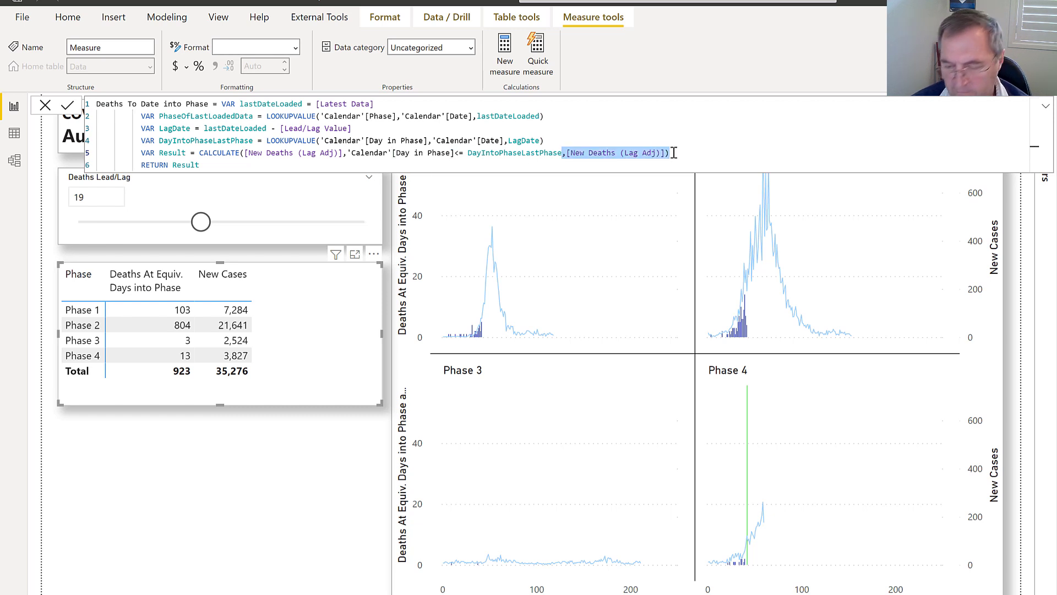
{"action": "key", "text": "BackSpace"}
{"action": "type", "text": ")"}
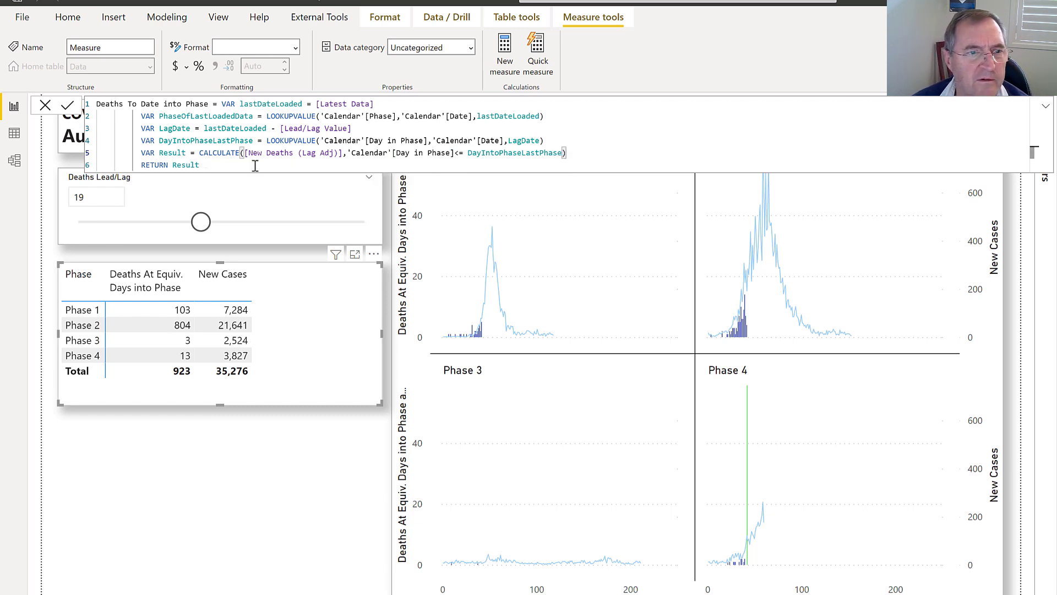
{"action": "left_click", "coordinate": [67, 105]}
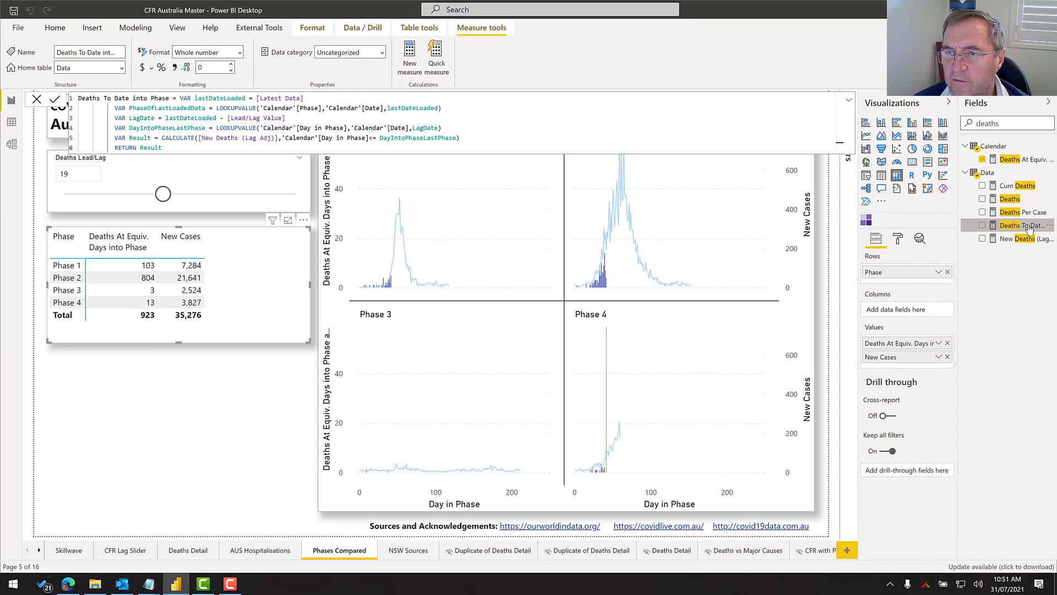
Add Deaths To Date into Phase to the phase table's values and remove Deaths At Equiv. Days into Phase
{"action": "left_click", "coordinate": [970, 227]}
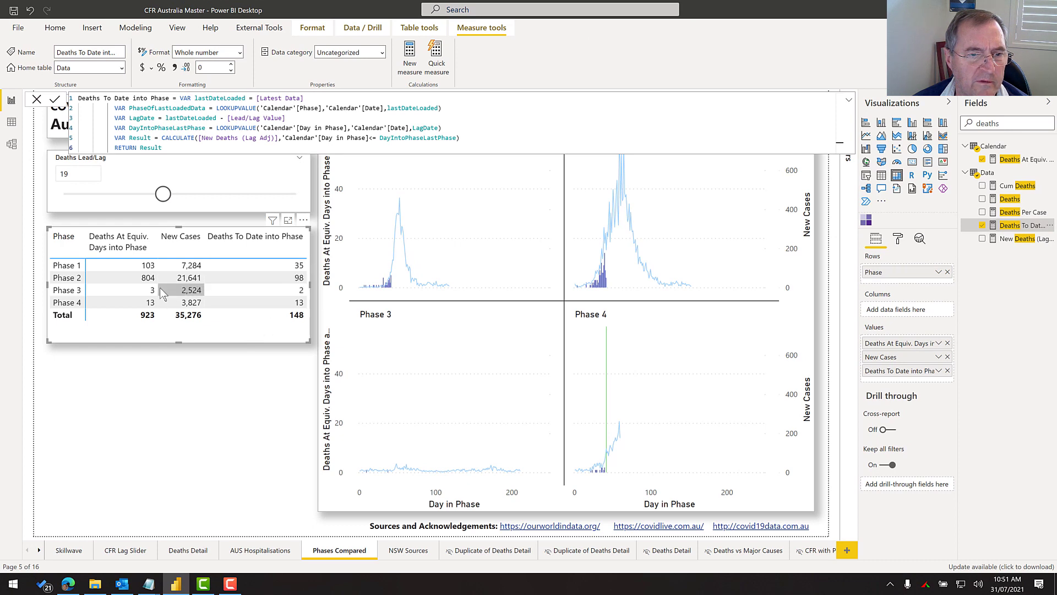
{"action": "left_click", "coordinate": [301, 281]}
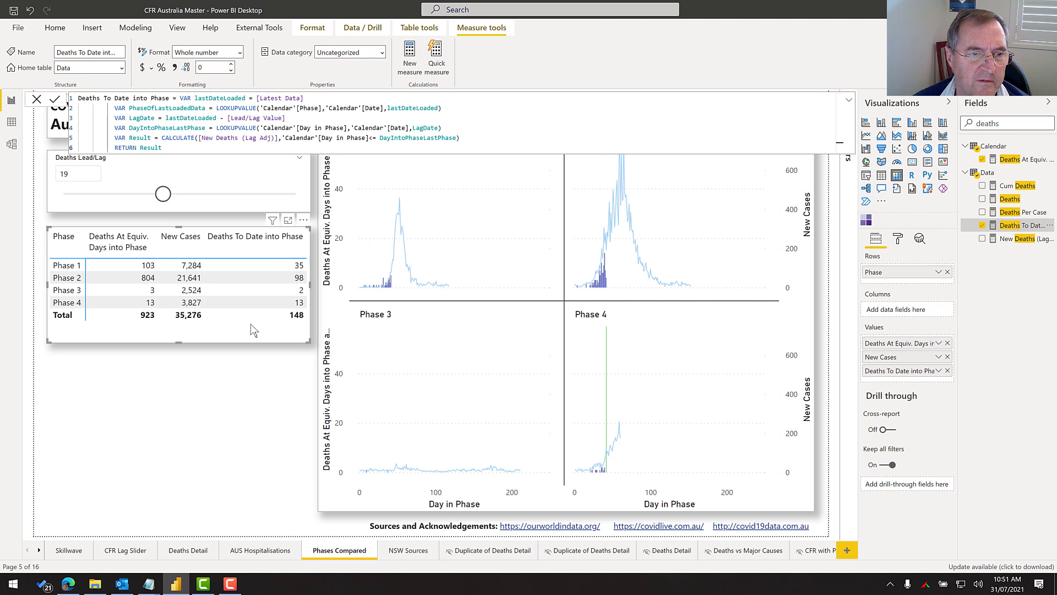
{"action": "left_click", "coordinate": [947, 343]}
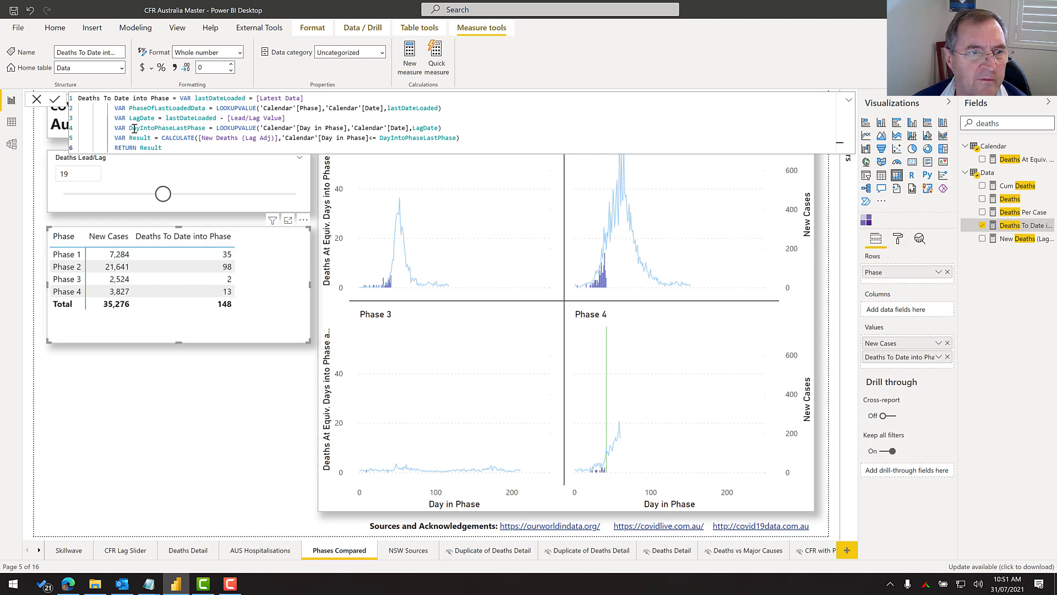
Copy the whole Deaths To Date into Phase formula into a new measure in the Data table and rename it Total Cases To Date into Phase
{"action": "left_click_drag", "start_coordinate": [135, 128], "coordinate": [50, 88]}
{"action": "key", "text": "ctrl+c"}
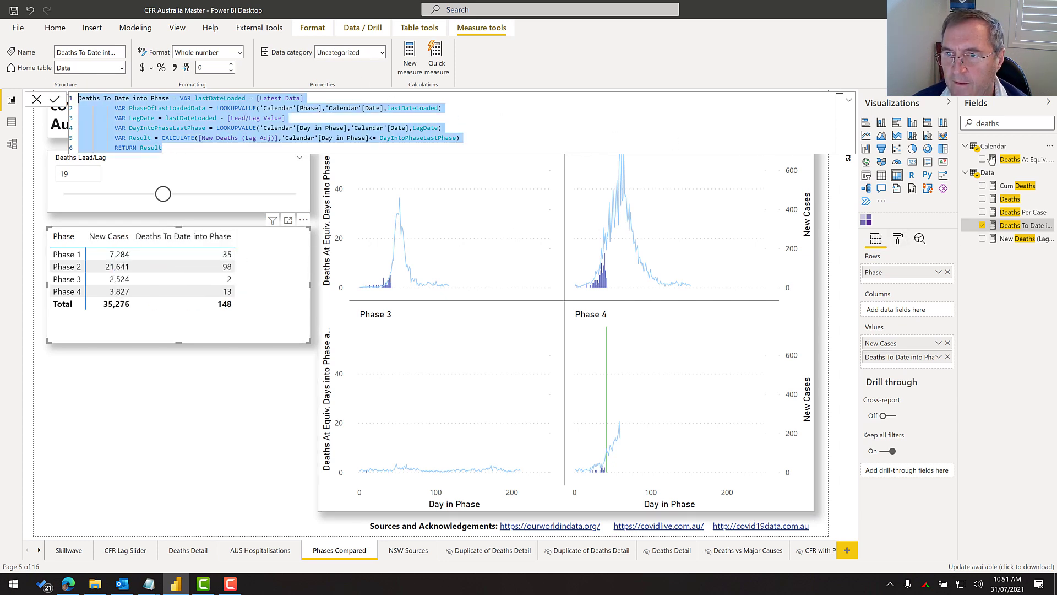
{"action": "right_click", "coordinate": [1000, 172]}
{"action": "left_click", "coordinate": [818, 177]}
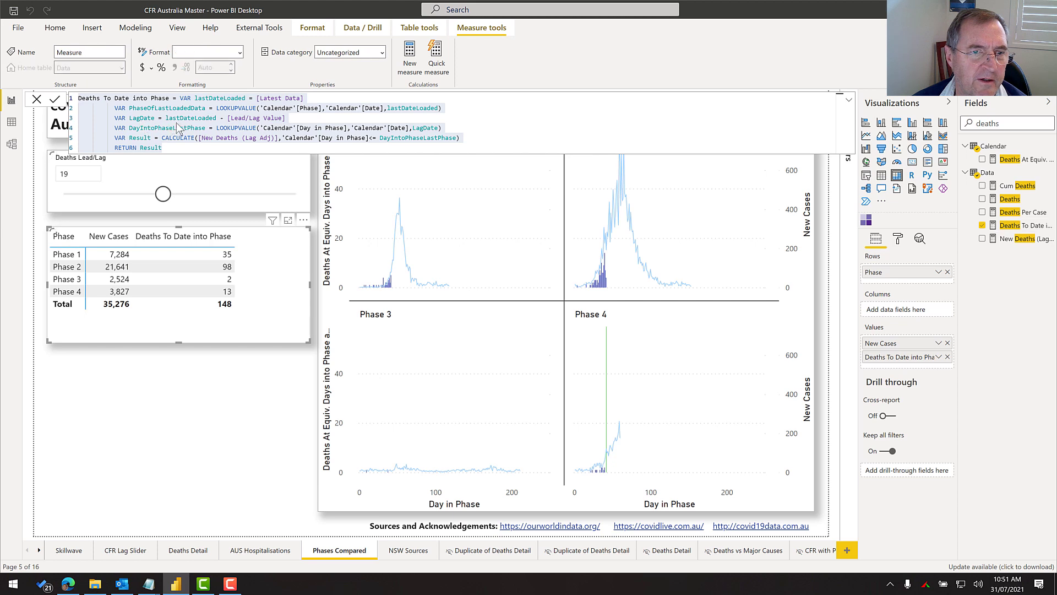
{"action": "key", "text": "ctrl+v"}
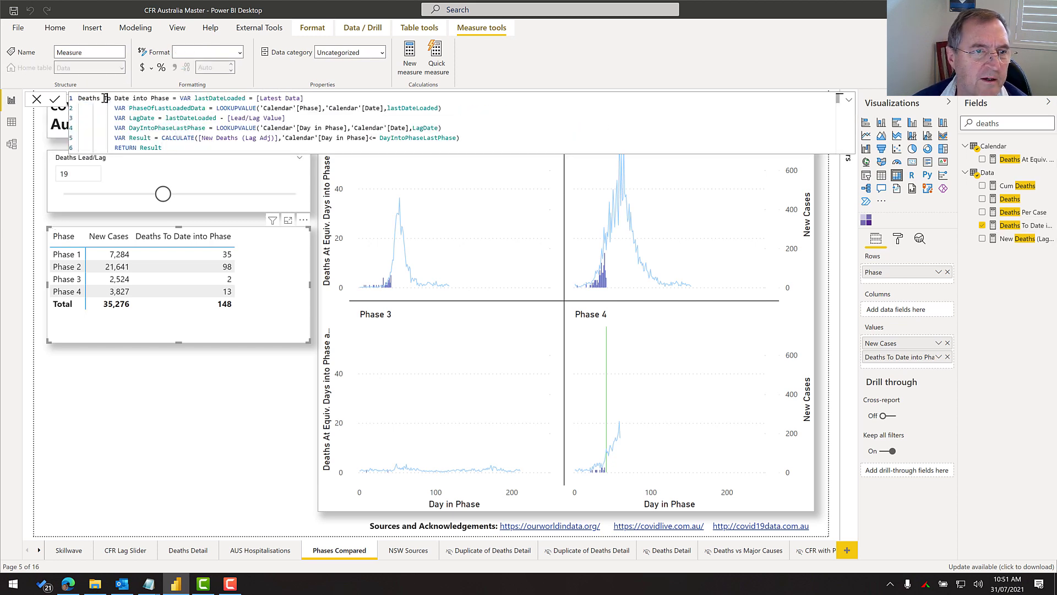
{"action": "left_click_drag", "start_coordinate": [103, 98], "coordinate": [66, 98]}
{"action": "type", "text": "Total Cases"}
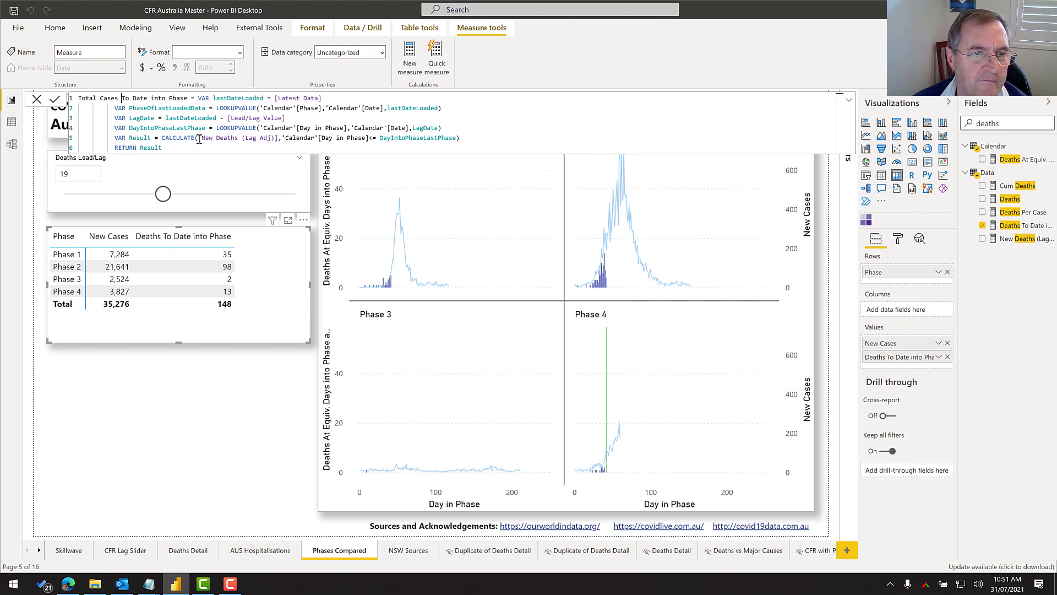
In the Result variable, replace [New Deaths (Lag Adj)] with [New Cases] inside CALCULATE and commit the measure
{"action": "left_click_drag", "start_coordinate": [198, 138], "coordinate": [279, 138]}
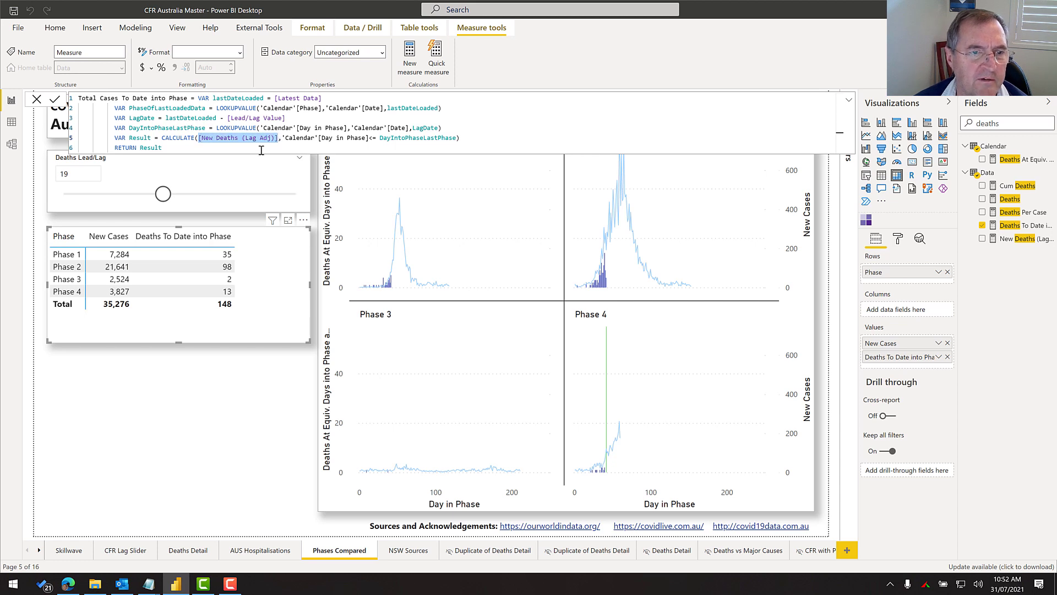
{"action": "type", "text": "new c"}
{"action": "key", "text": "Tab"}
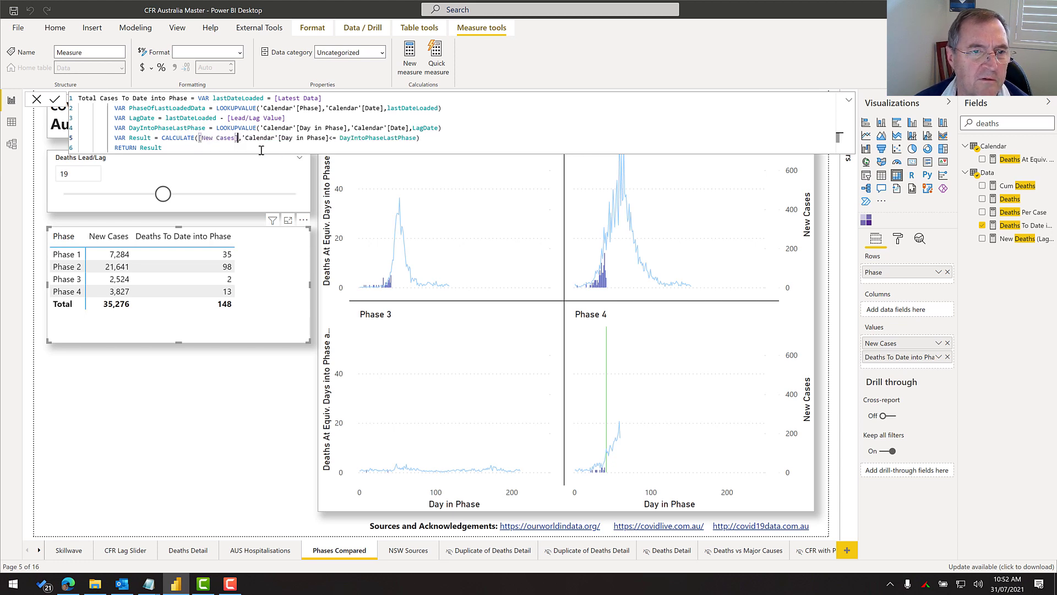
{"action": "left_click", "coordinate": [57, 100]}
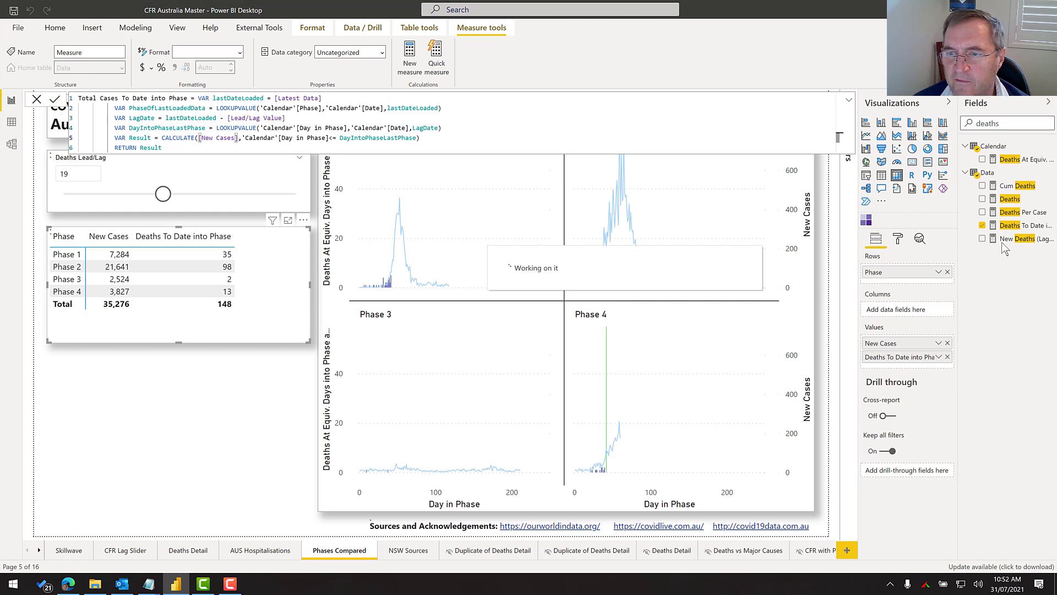
Find Total Cases To Date into Phase, add it to the phase table and remove New Cases from the table's values
{"action": "double_click", "coordinate": [1011, 125]}
{"action": "type", "text": "total"}
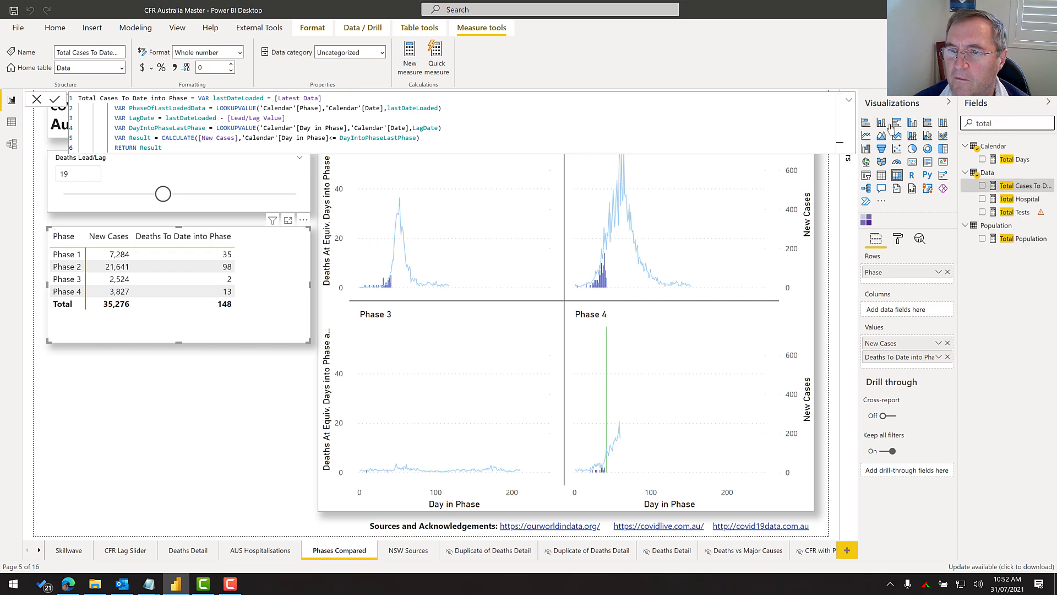
{"action": "left_click_drag", "start_coordinate": [1018, 186], "coordinate": [282, 302]}
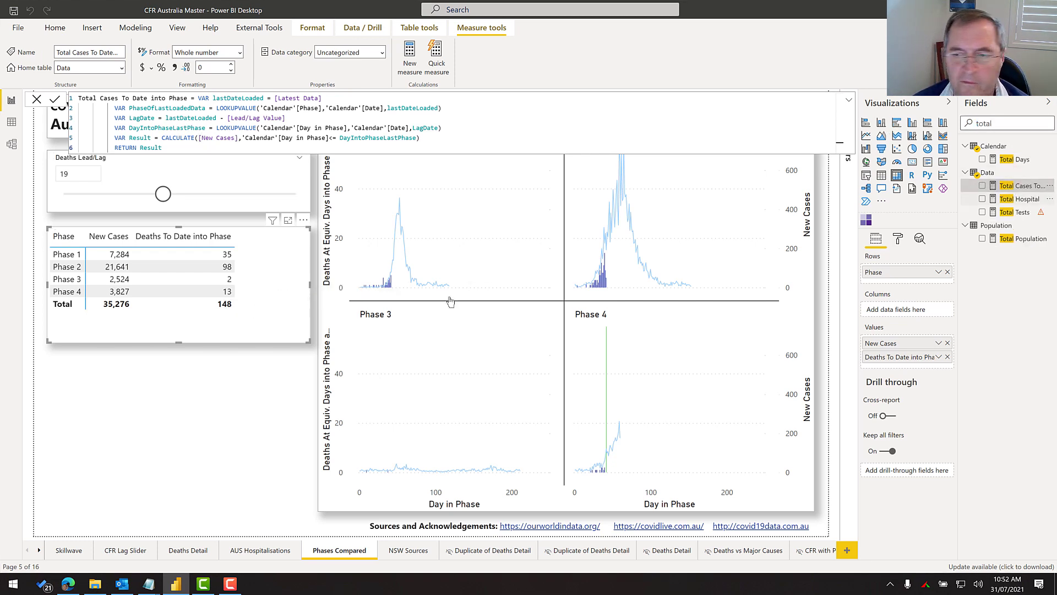
{"action": "left_click", "coordinate": [947, 343]}
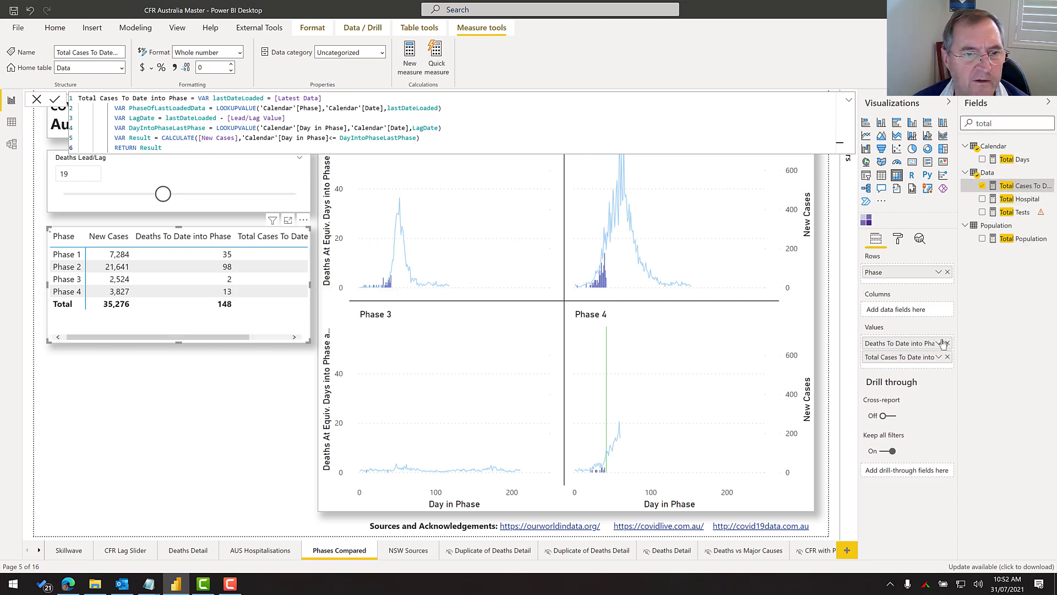
Place the total cases column ahead of the deaths column and narrow both so their headings wrap onto two lines
{"action": "left_click_drag", "start_coordinate": [908, 358], "coordinate": [909, 340]}
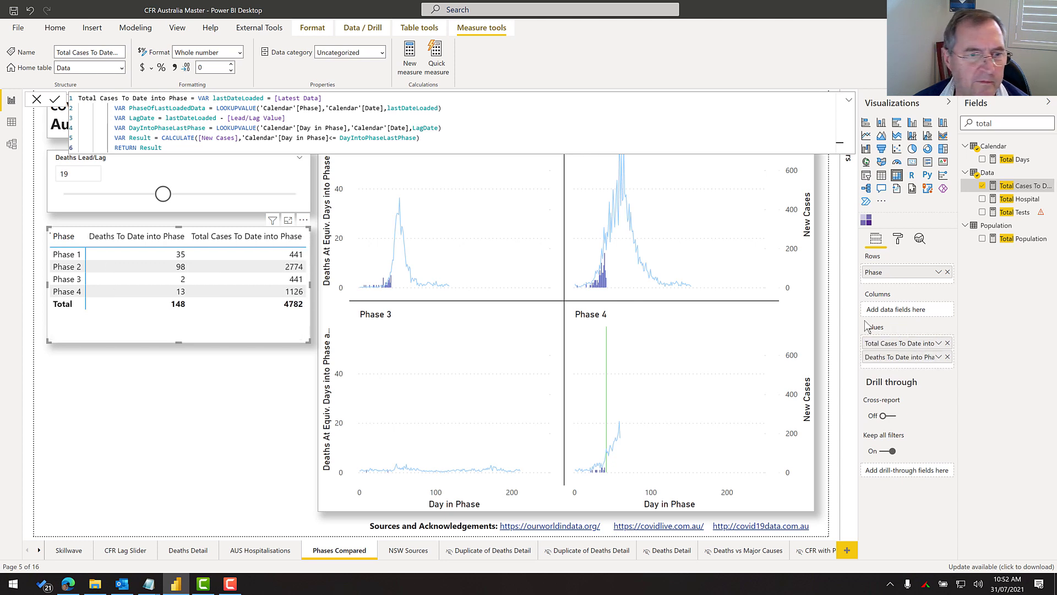
{"action": "left_click_drag", "start_coordinate": [202, 247], "coordinate": [160, 247]}
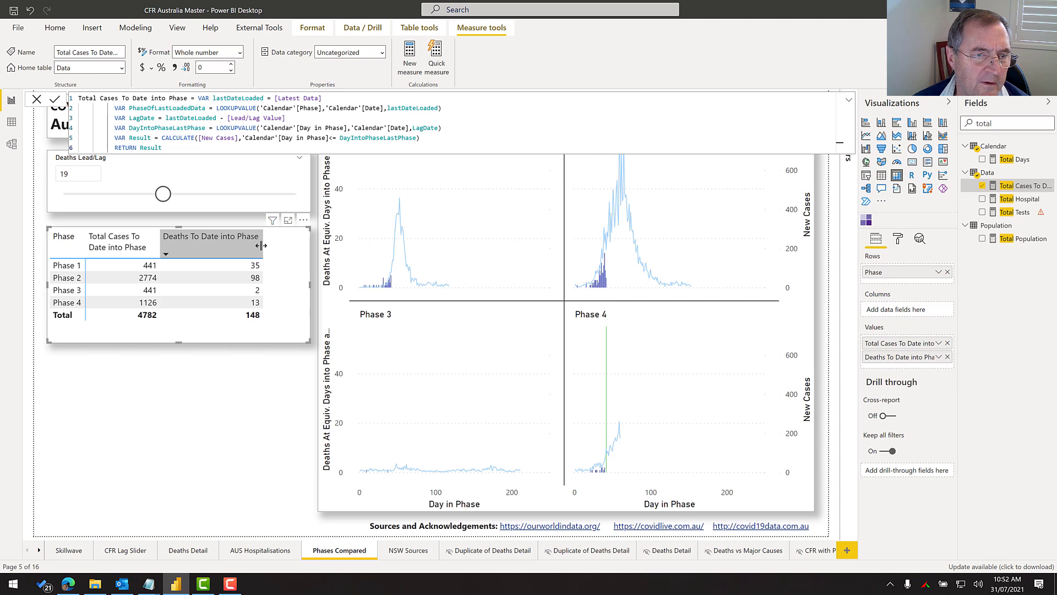
{"action": "left_click_drag", "start_coordinate": [262, 246], "coordinate": [231, 246]}
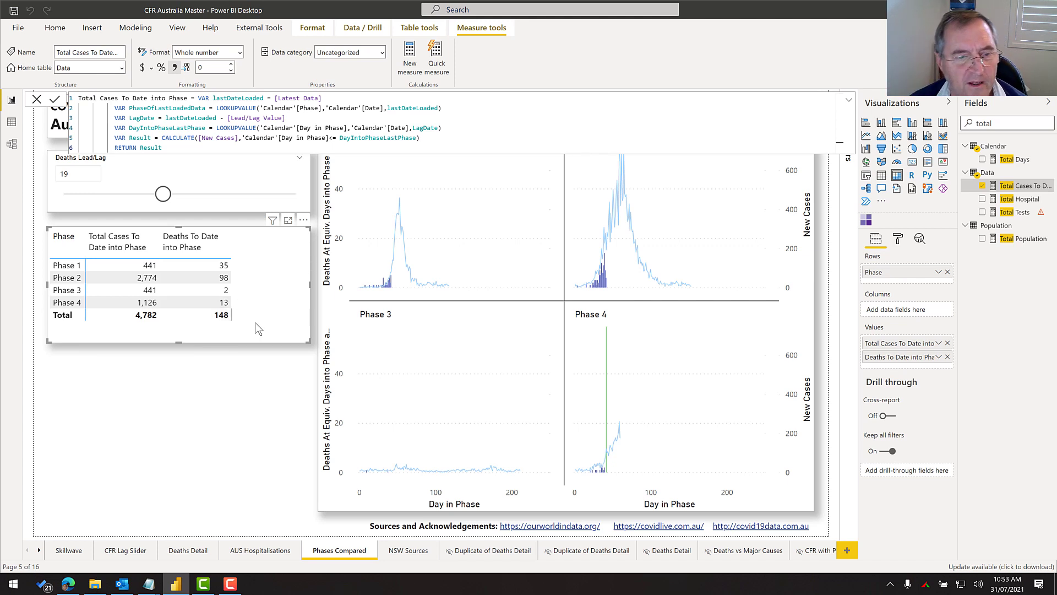
Create a new measure in the Data table named CFR To Date Into Phase
{"action": "right_click", "coordinate": [998, 175]}
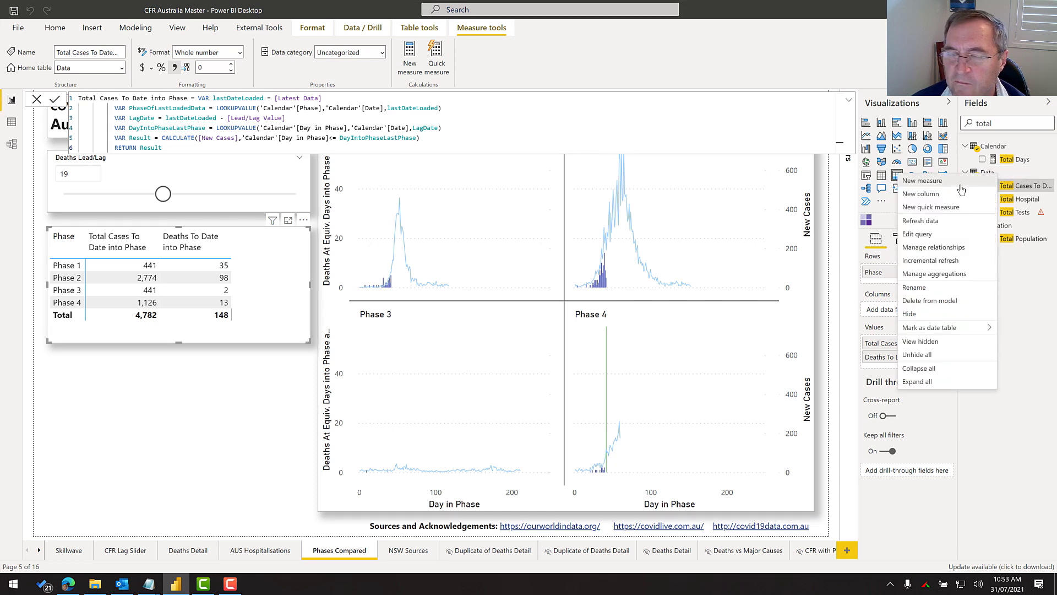
{"action": "left_click", "coordinate": [961, 187]}
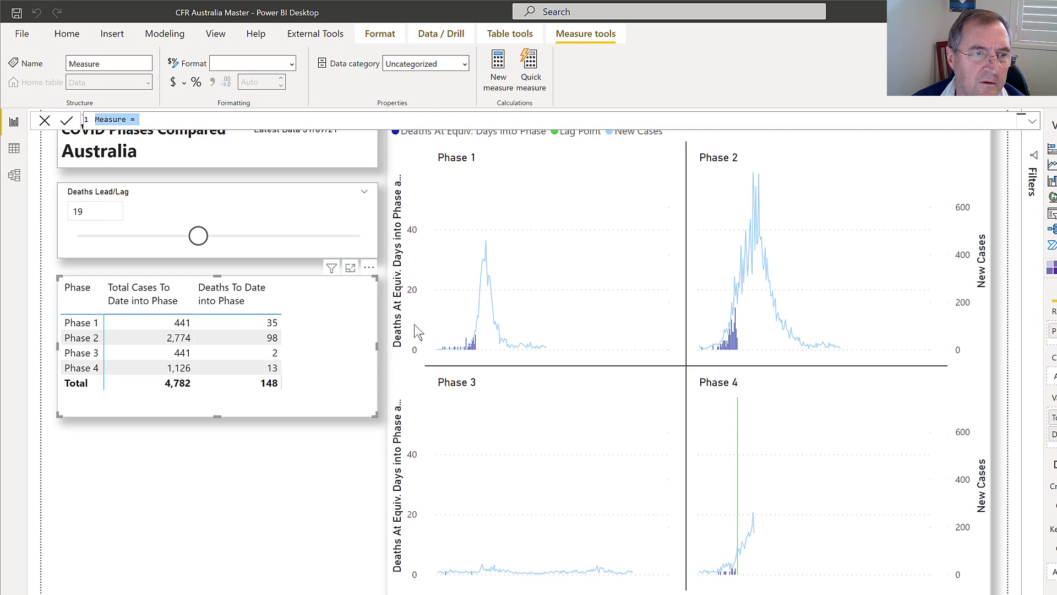
{"action": "type", "text": "CF"}
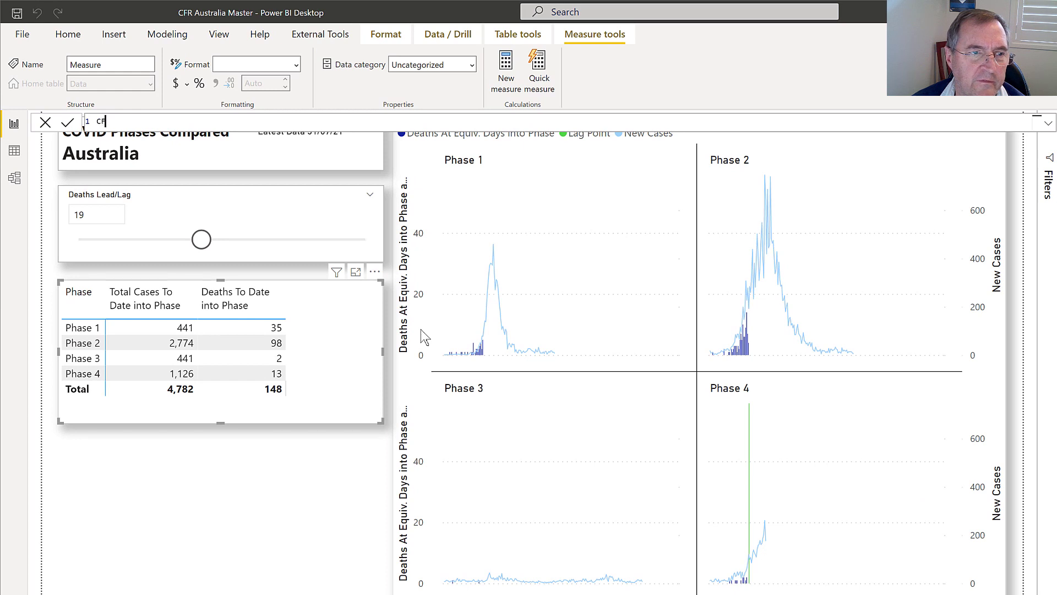
{"action": "type", "text": "R To "}
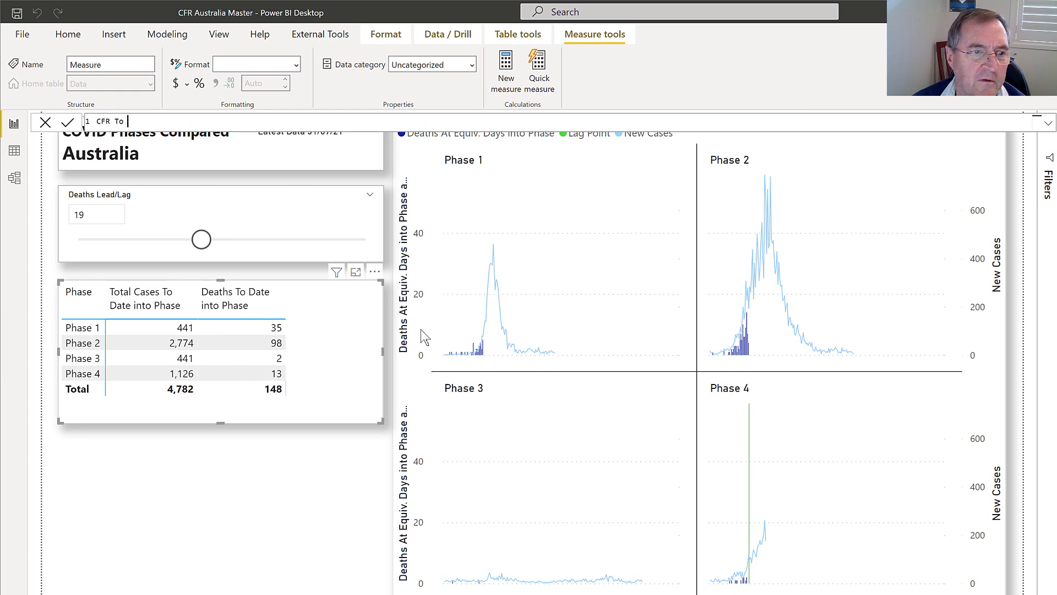
{"action": "type", "text": "Date Int"}
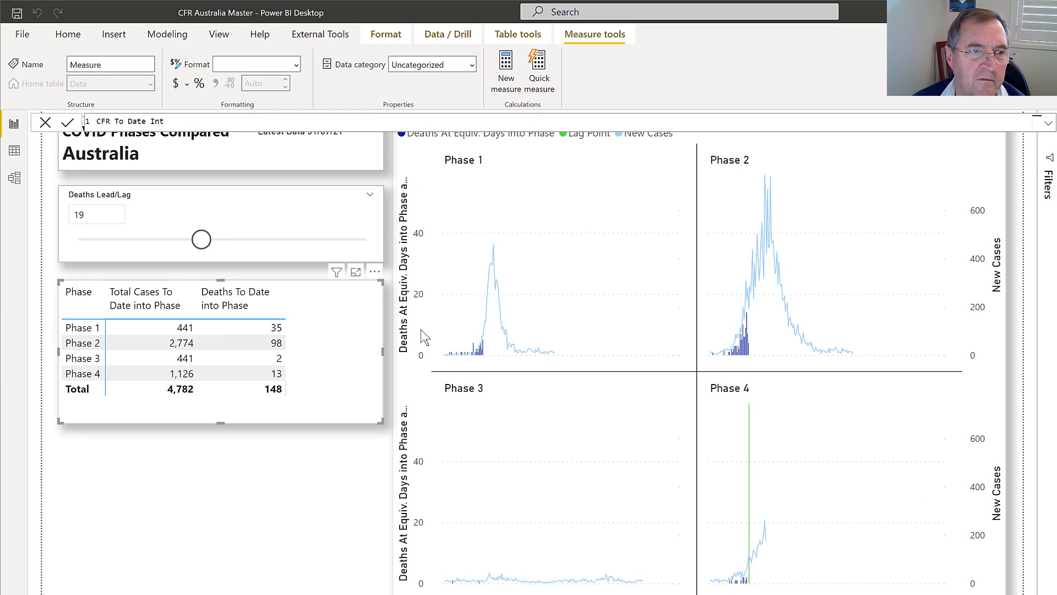
{"action": "type", "text": "o Phase = "}
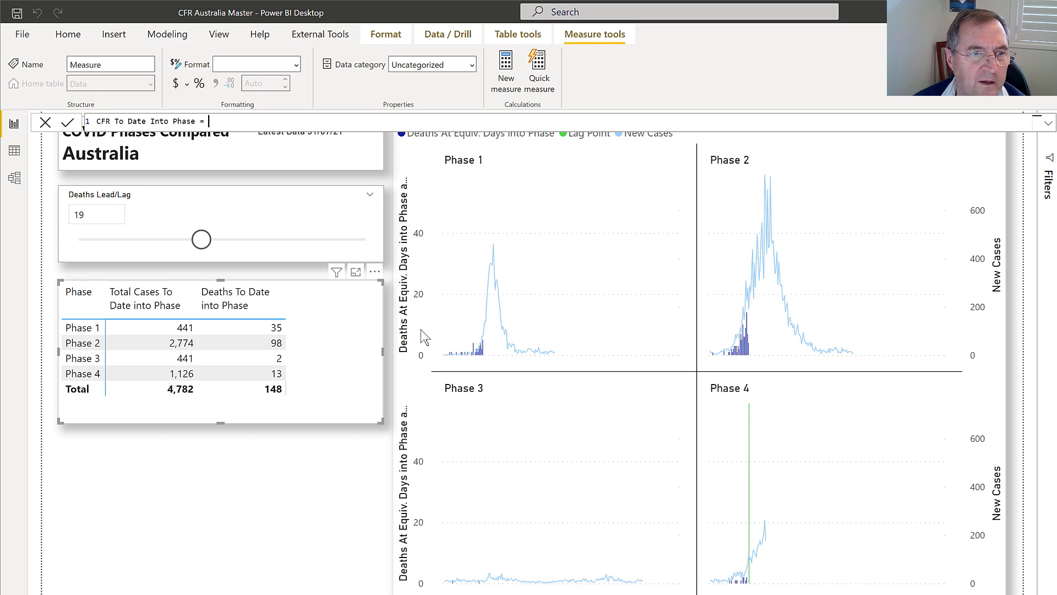
Define the CFR measure as DIVIDE([Deaths To Date into Phase],[Total Cases To Date into Phase])
{"action": "type", "text": "DIVIDE("}
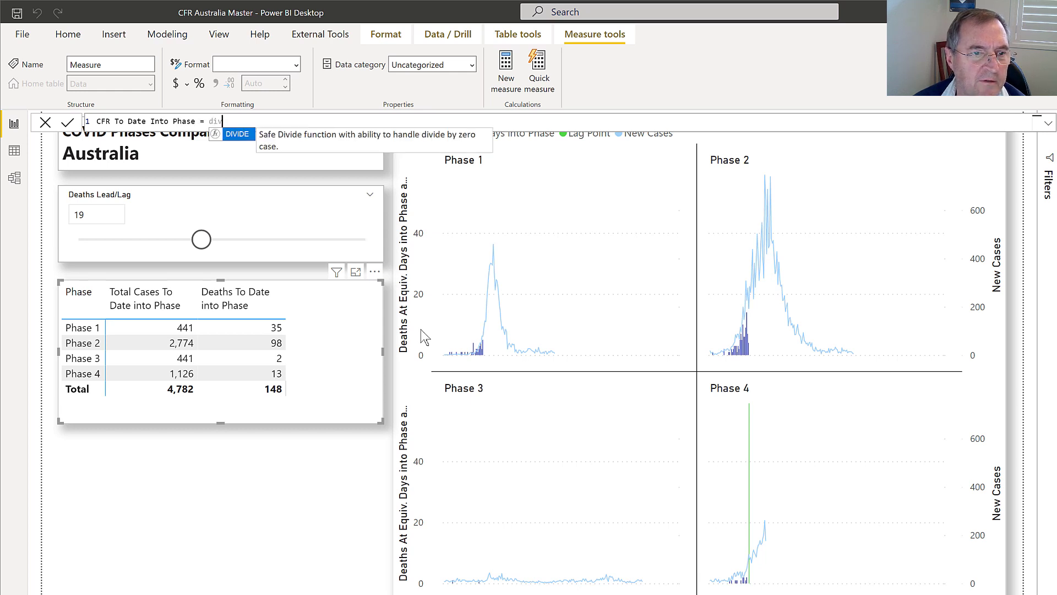
{"action": "type", "text": "dea"}
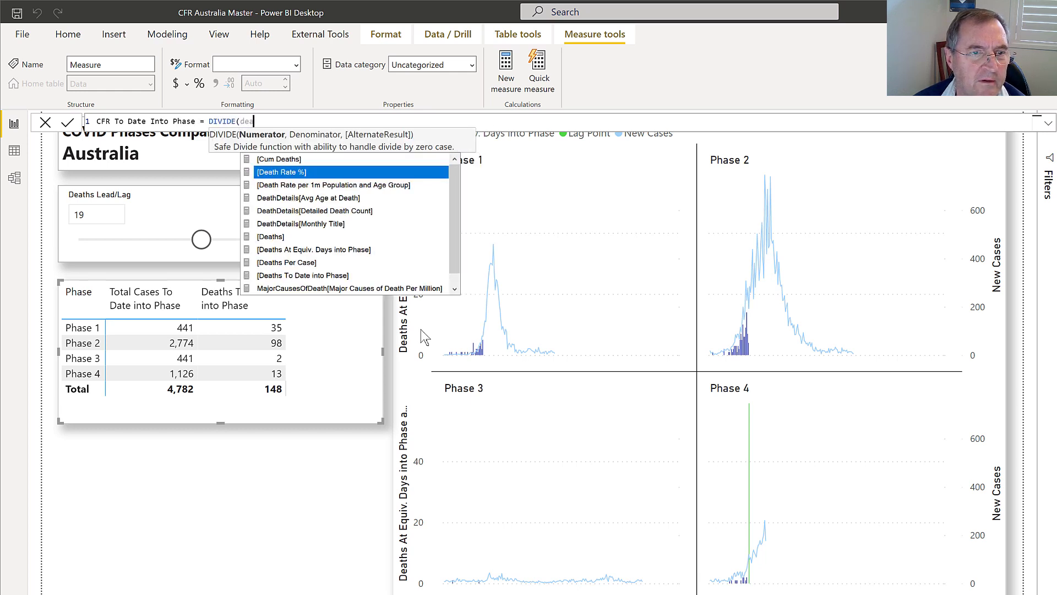
{"action": "type", "text": "th"}
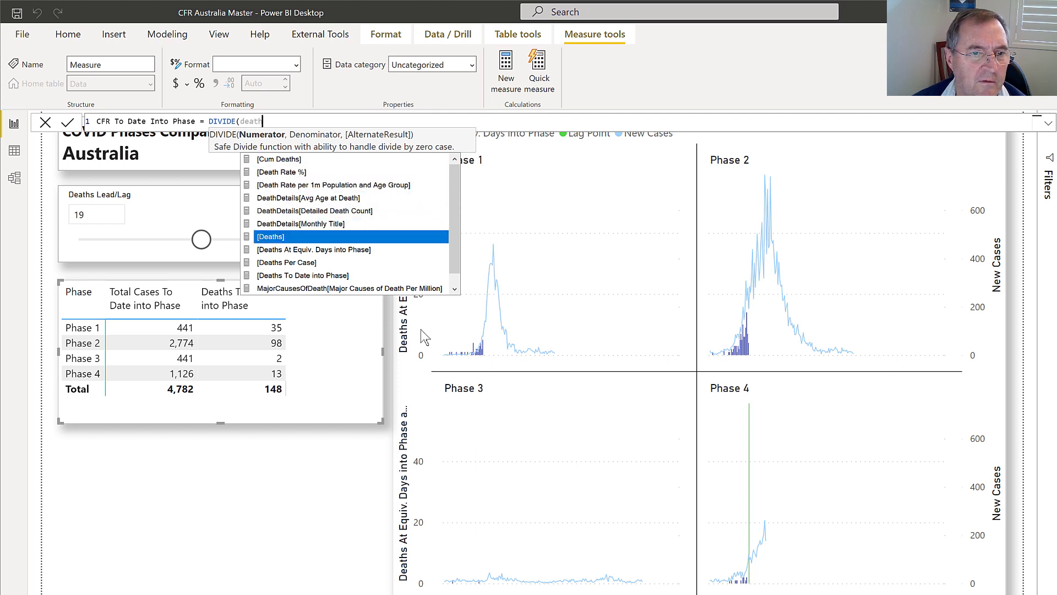
{"action": "key", "text": "Down"}
{"action": "key", "text": "Down"}
{"action": "key", "text": "Down"}
{"action": "key", "text": "Tab"}
{"action": "type", "text": ","}
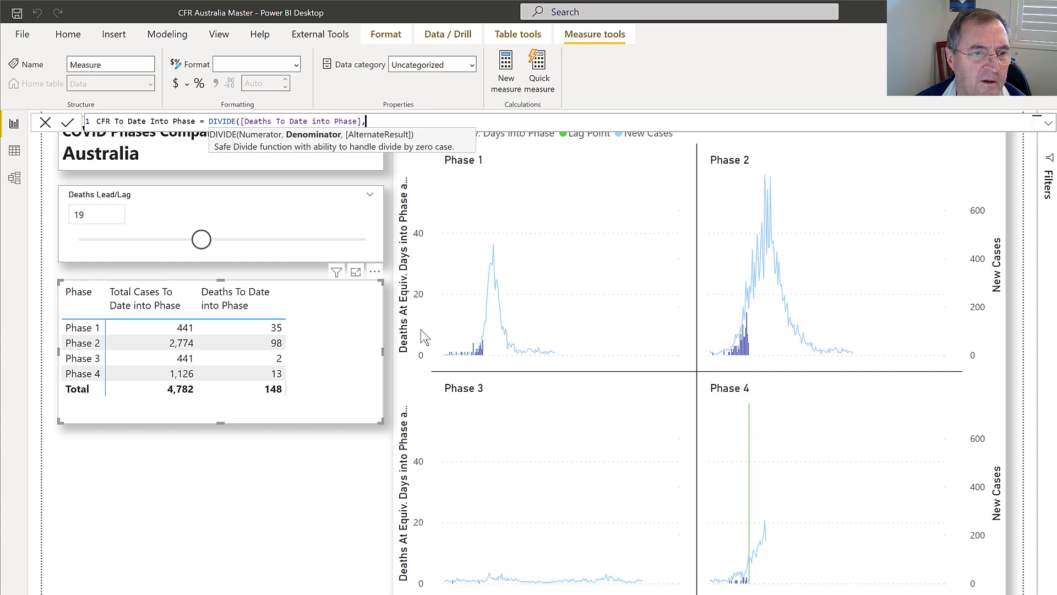
{"action": "type", "text": "total ca"}
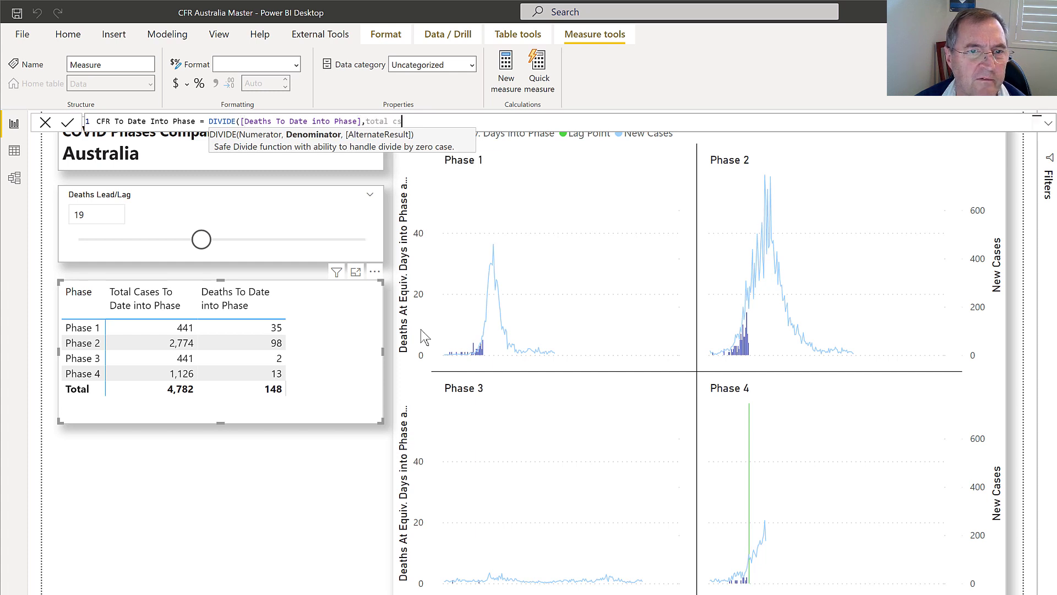
{"action": "key", "text": "Tab"}
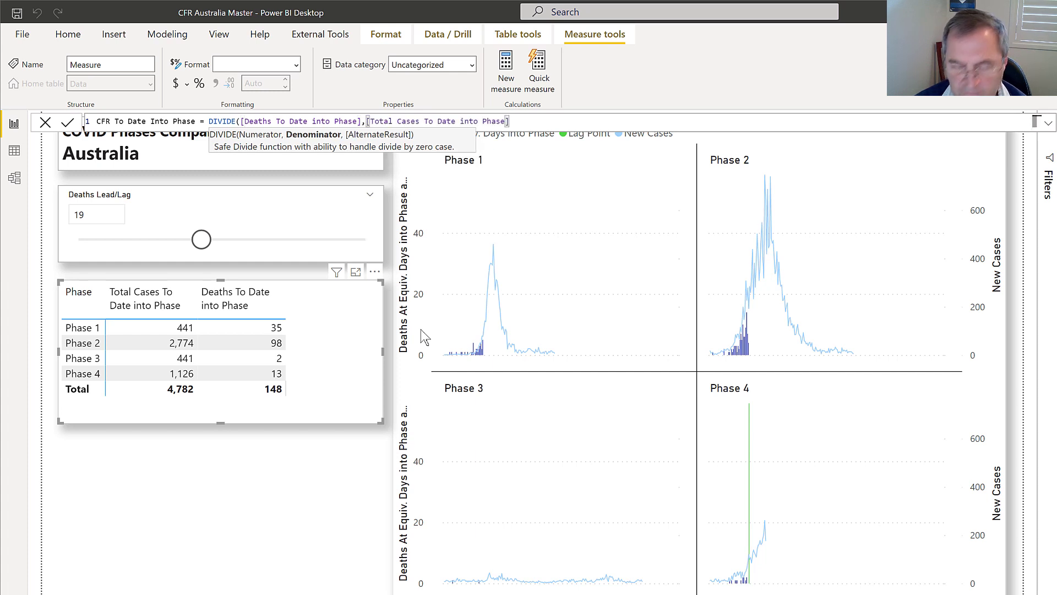
{"action": "type", "text": ")"}
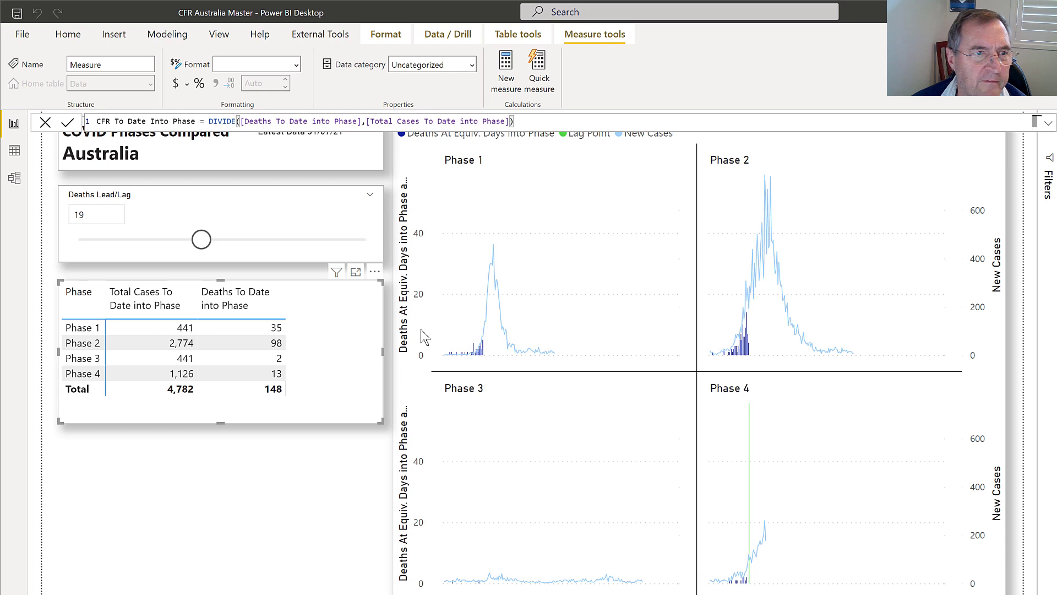
Append Lag Adj to the CFR measure's name, making it CFR To Date Into Phase Lag Adj, and commit it
{"action": "left_click", "coordinate": [197, 121]}
{"action": "type", "text": "Lag A"}
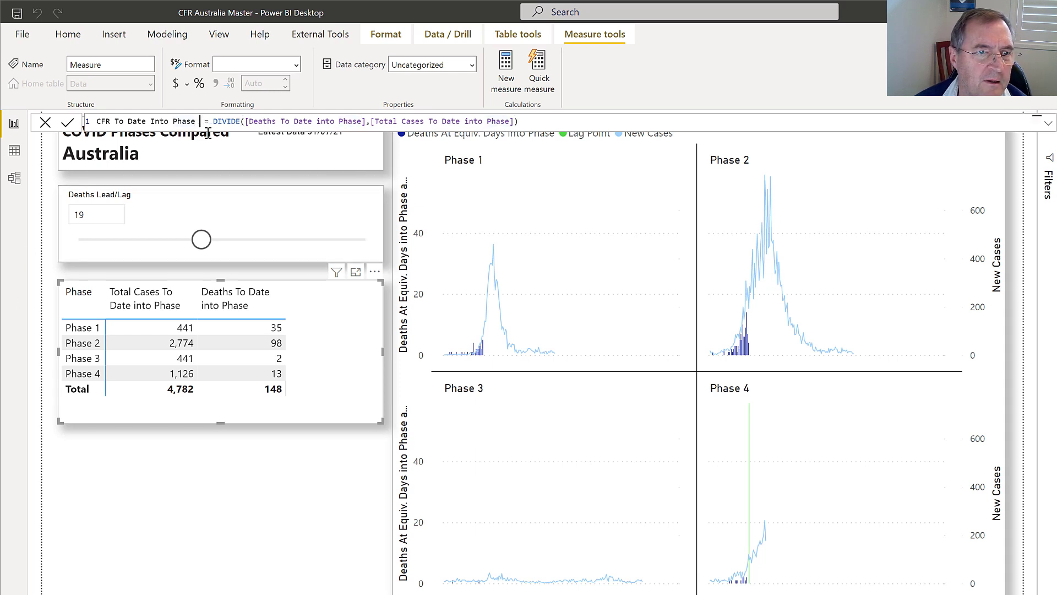
{"action": "type", "text": "dj"}
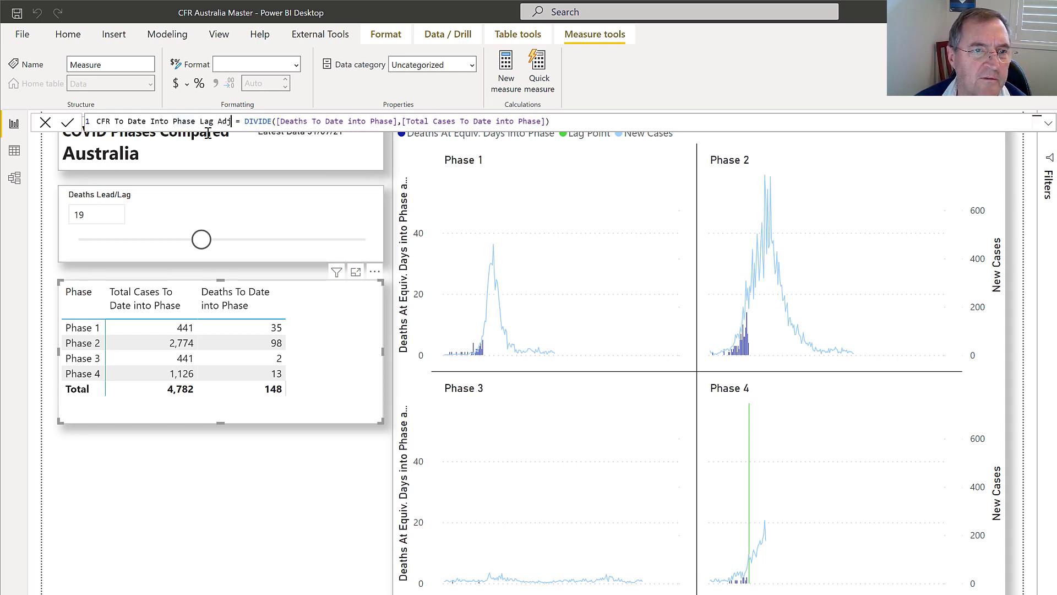
{"action": "key", "text": "Return"}
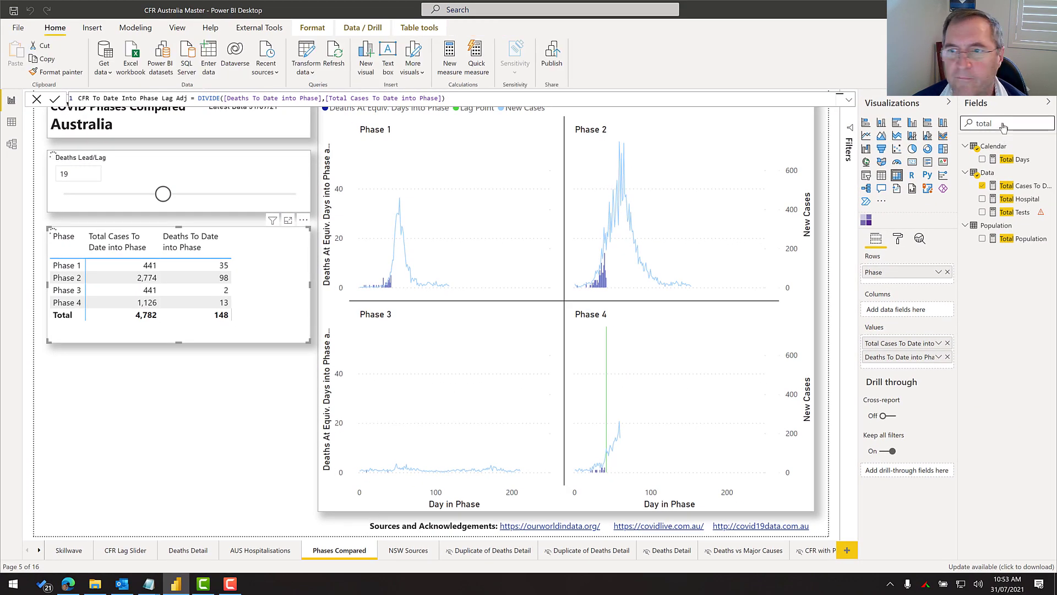
Search the fields for cfr and add CFR To Date Into Phase Lag Adj to the phase table as the last column
{"action": "double_click", "coordinate": [1003, 127]}
{"action": "type", "text": "cfr"}
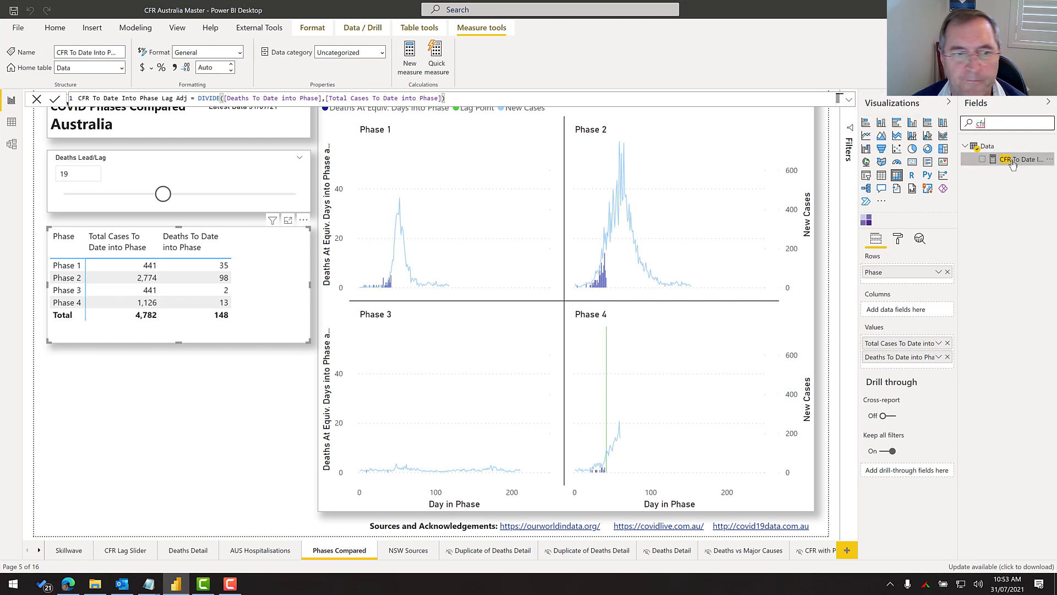
{"action": "left_click_drag", "start_coordinate": [1012, 160], "coordinate": [239, 304]}
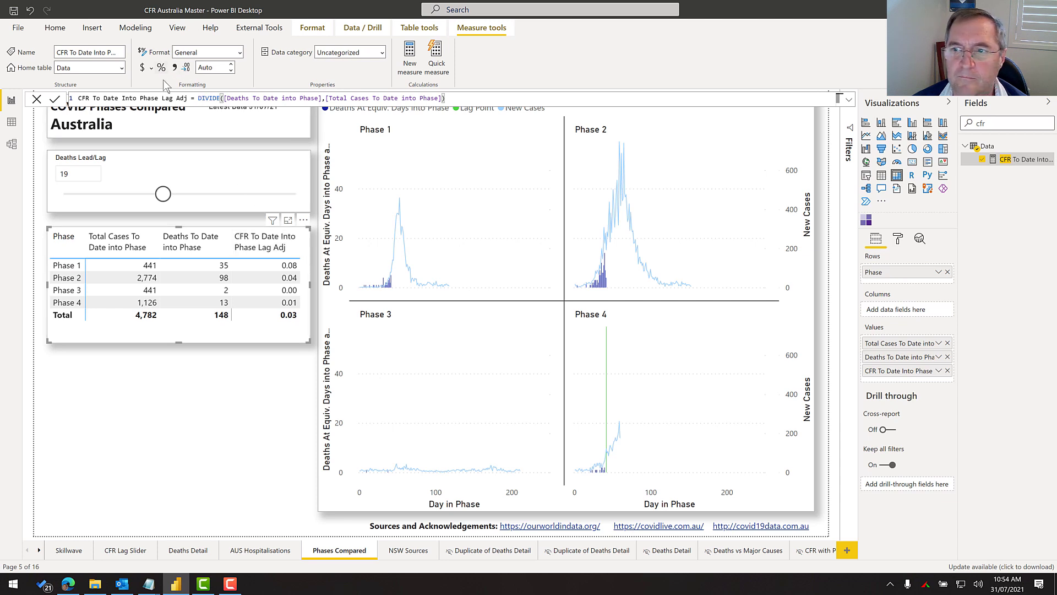
Format the CFR To Date Into Phase Lag Adj measure as a percentage with 1 decimal place
{"action": "left_click", "coordinate": [220, 52]}
{"action": "left_click", "coordinate": [206, 105]}
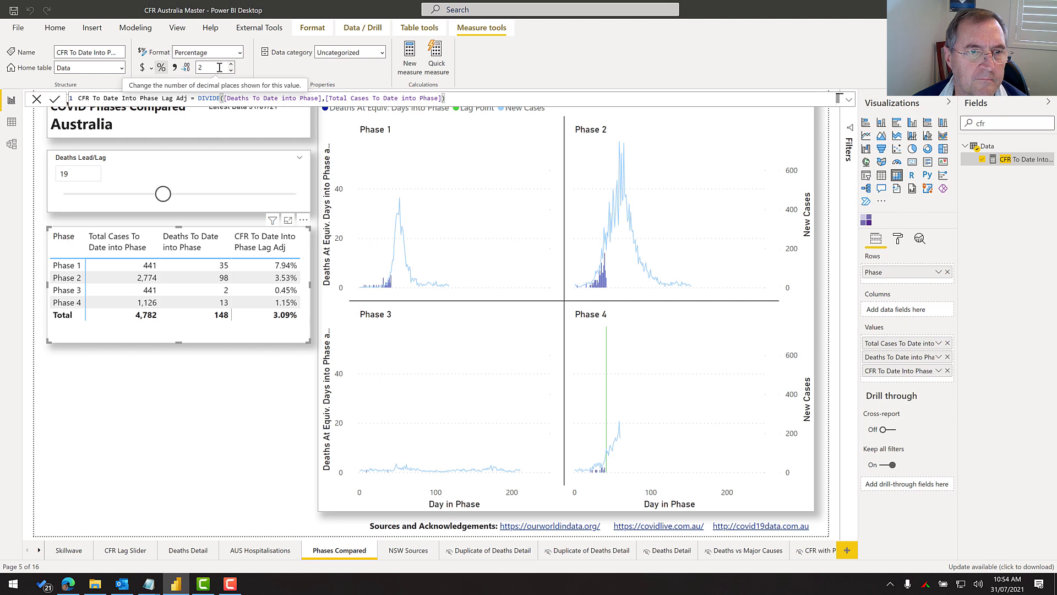
{"action": "left_click", "coordinate": [220, 67]}
{"action": "key", "text": "Return"}
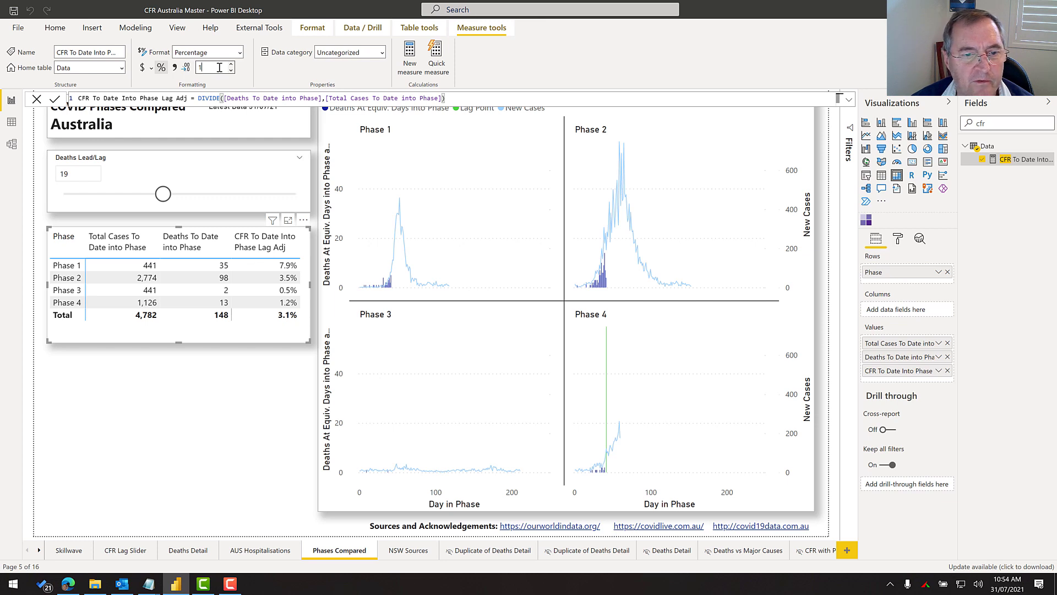
{"action": "double_click", "coordinate": [219, 67]}
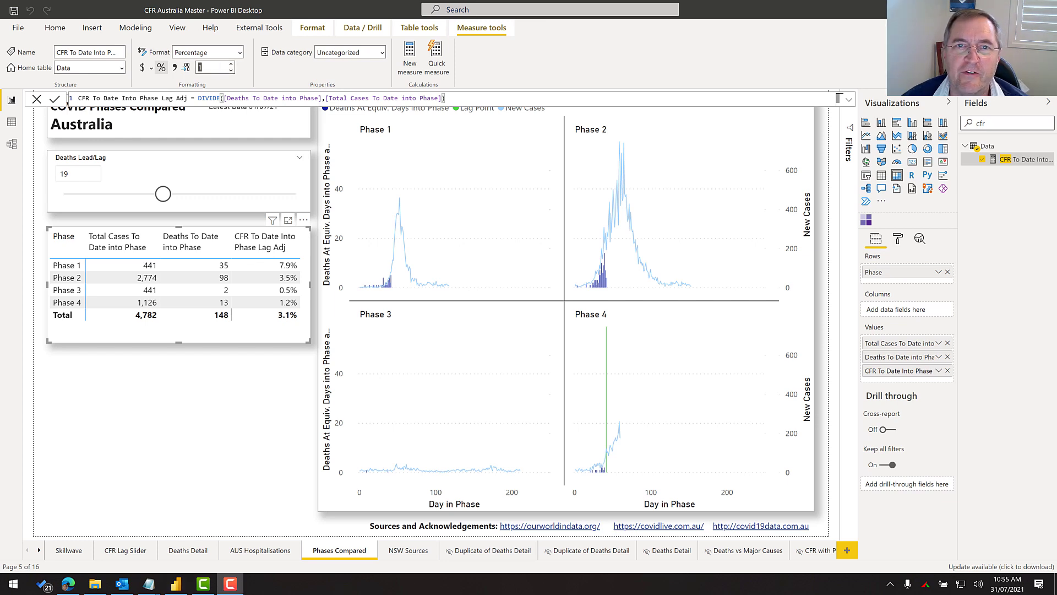